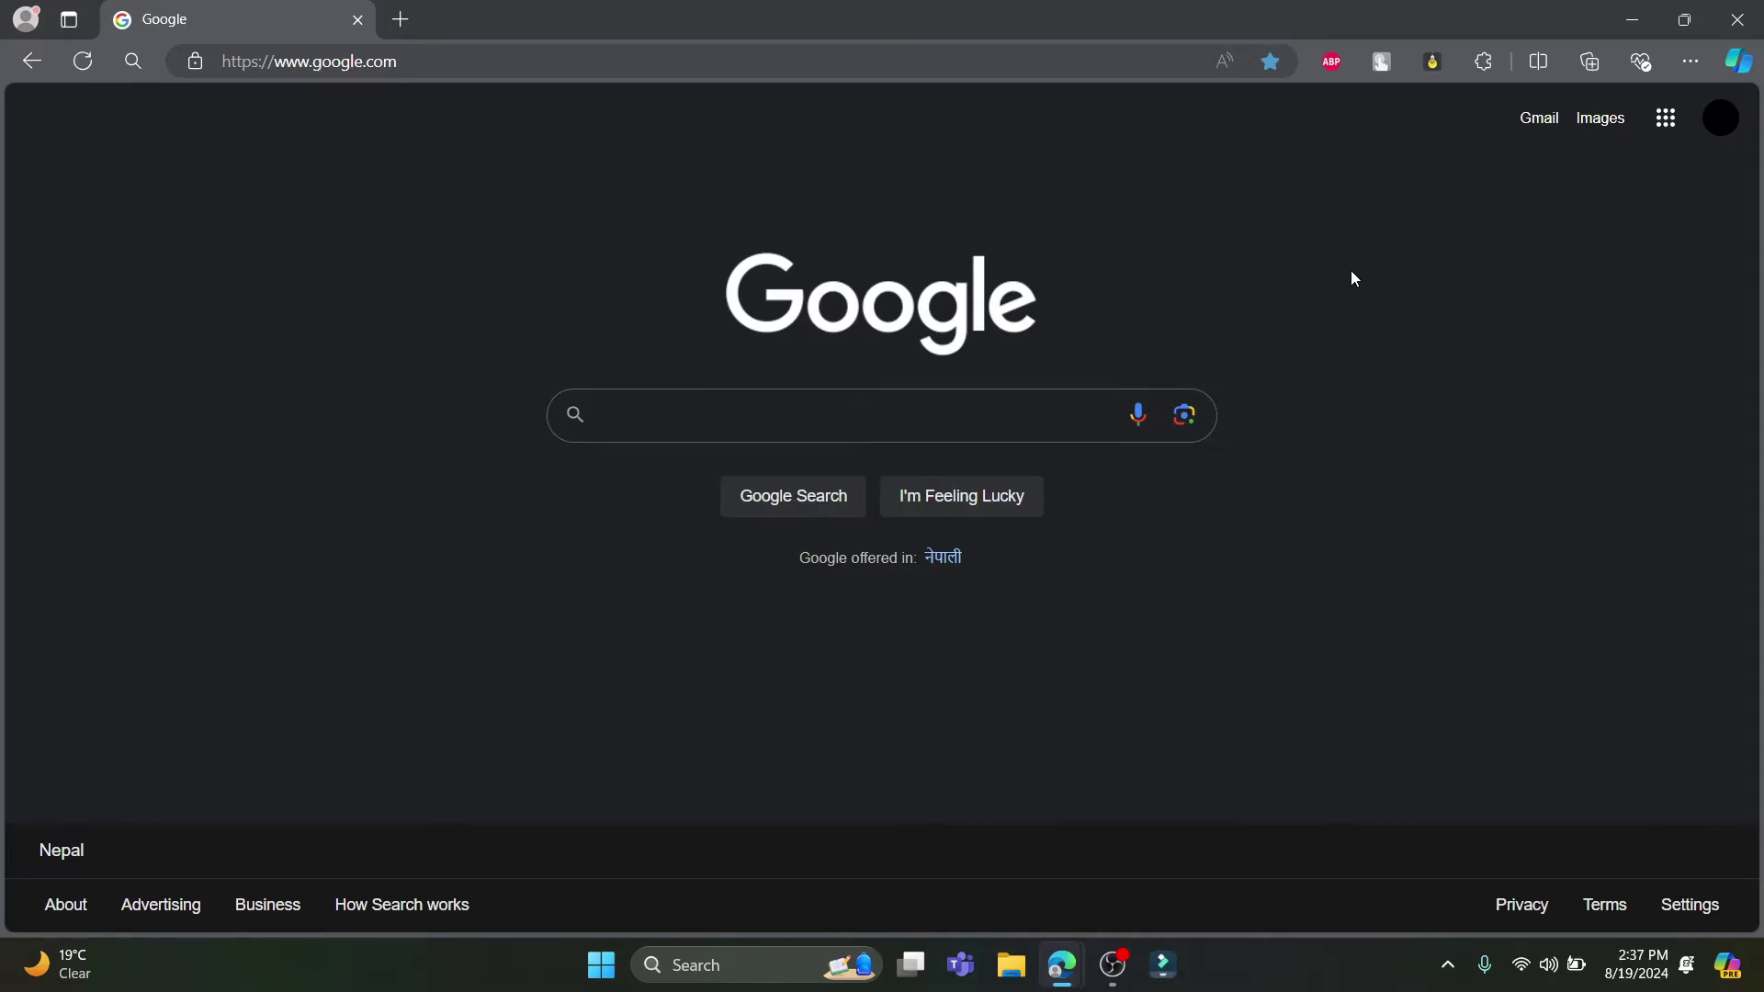
# Search Google for 'zoom download' and open the Download Center at Zoom Workplace for Windows 6.1.6
pyautogui.click(785, 409)
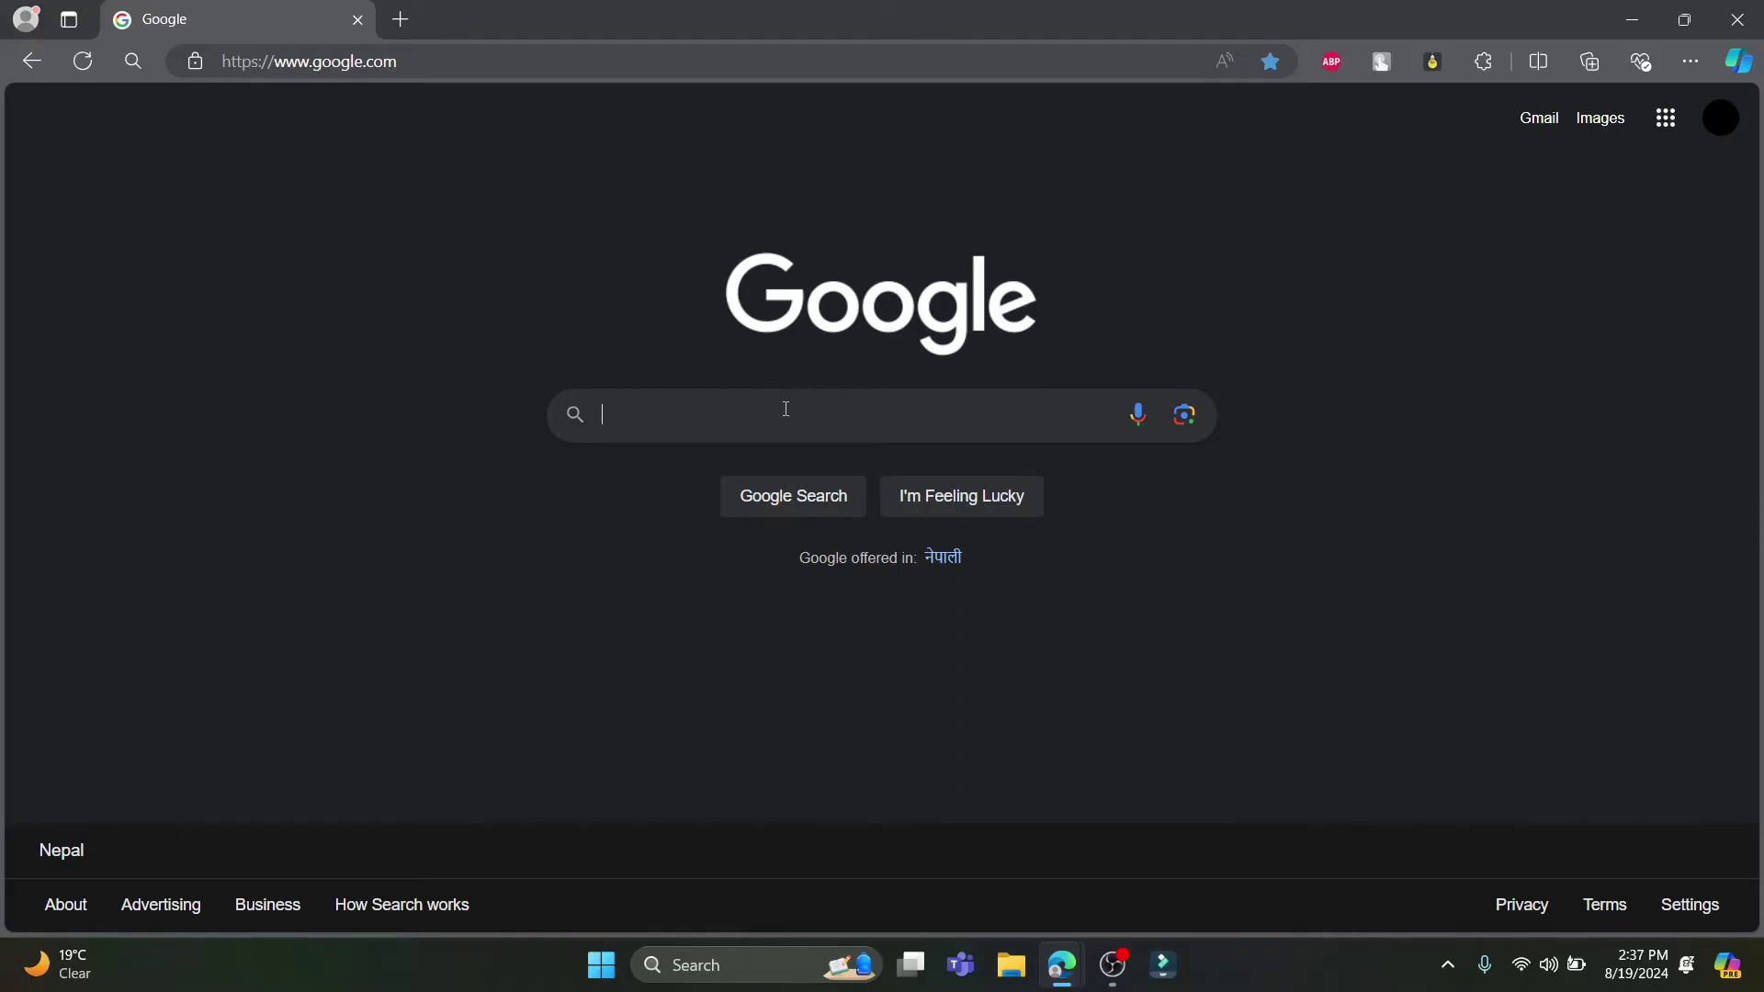
pyautogui.click(699, 491)
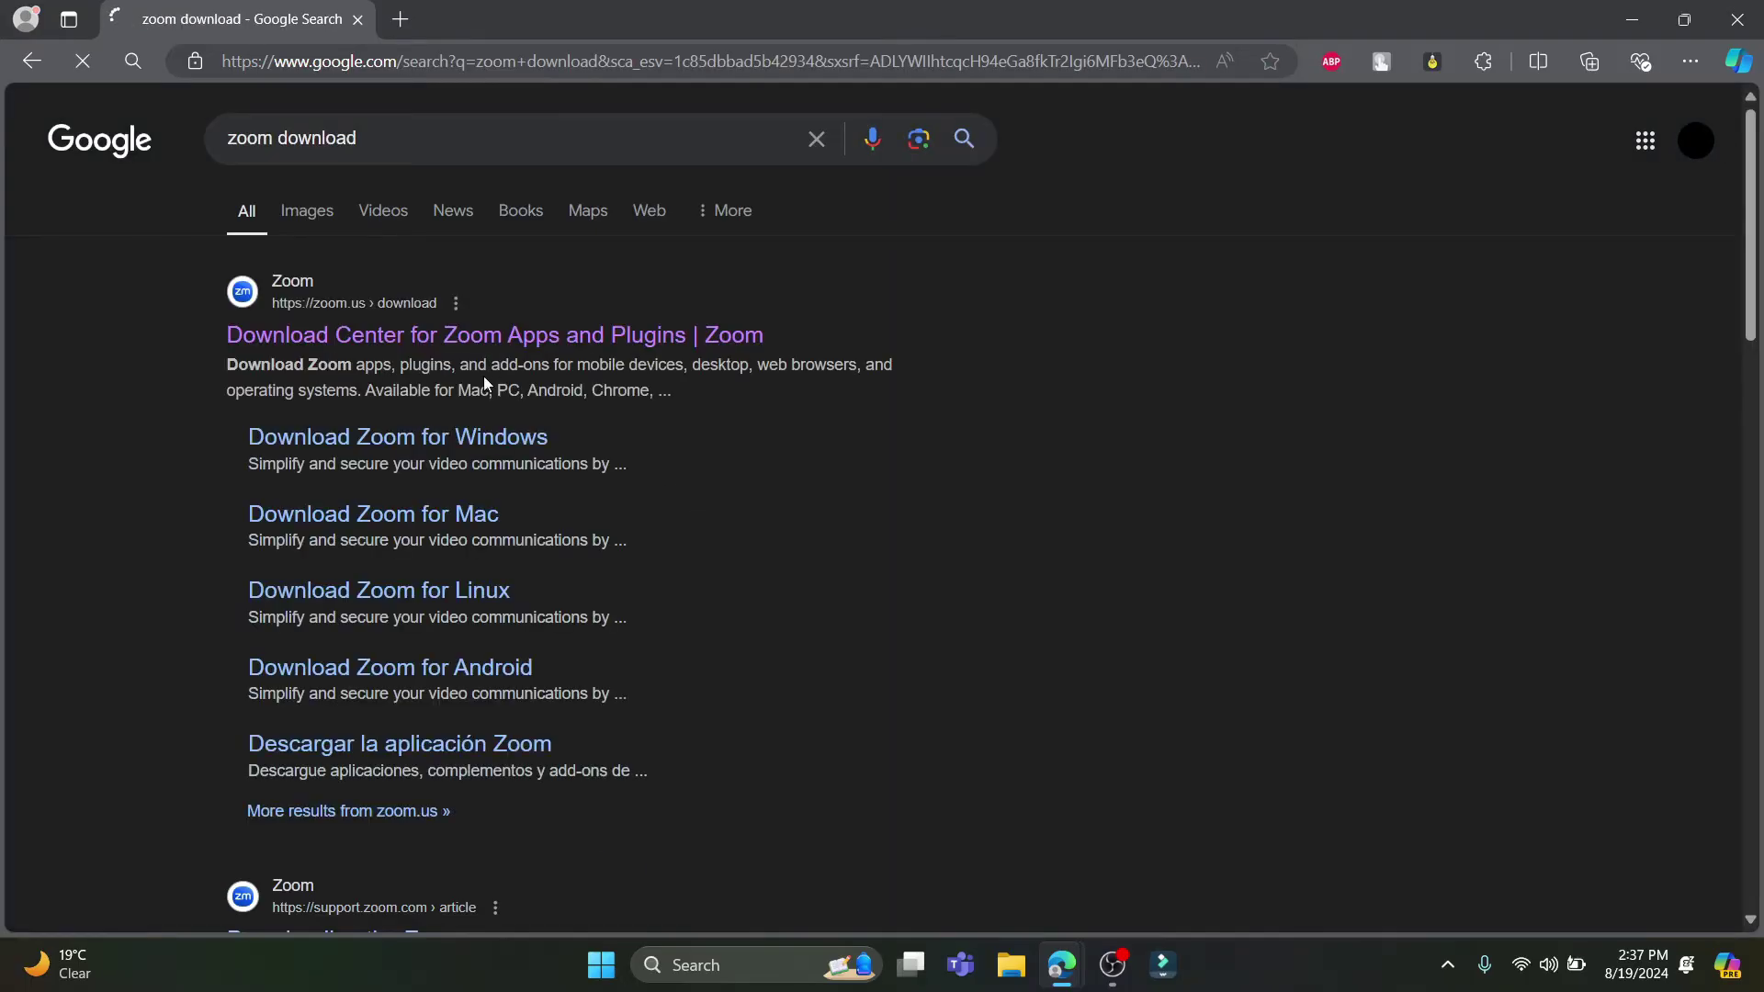
pyautogui.click(395, 340)
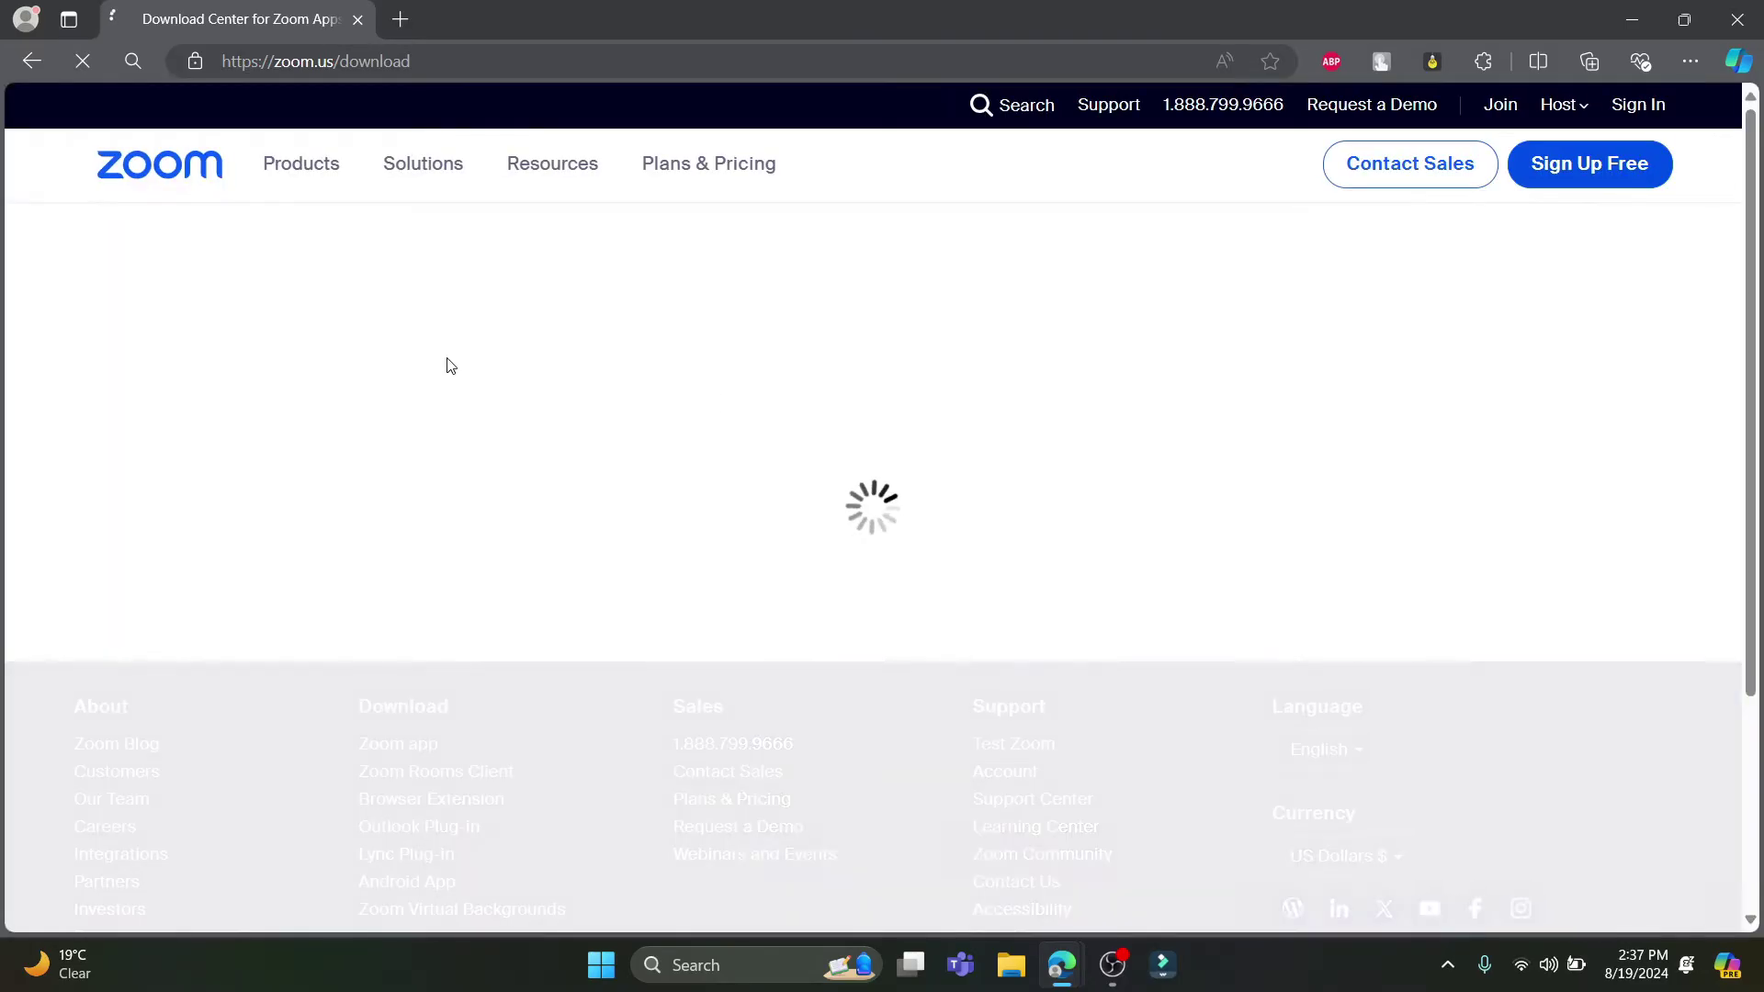
pyautogui.scroll(-3, 763, 643)
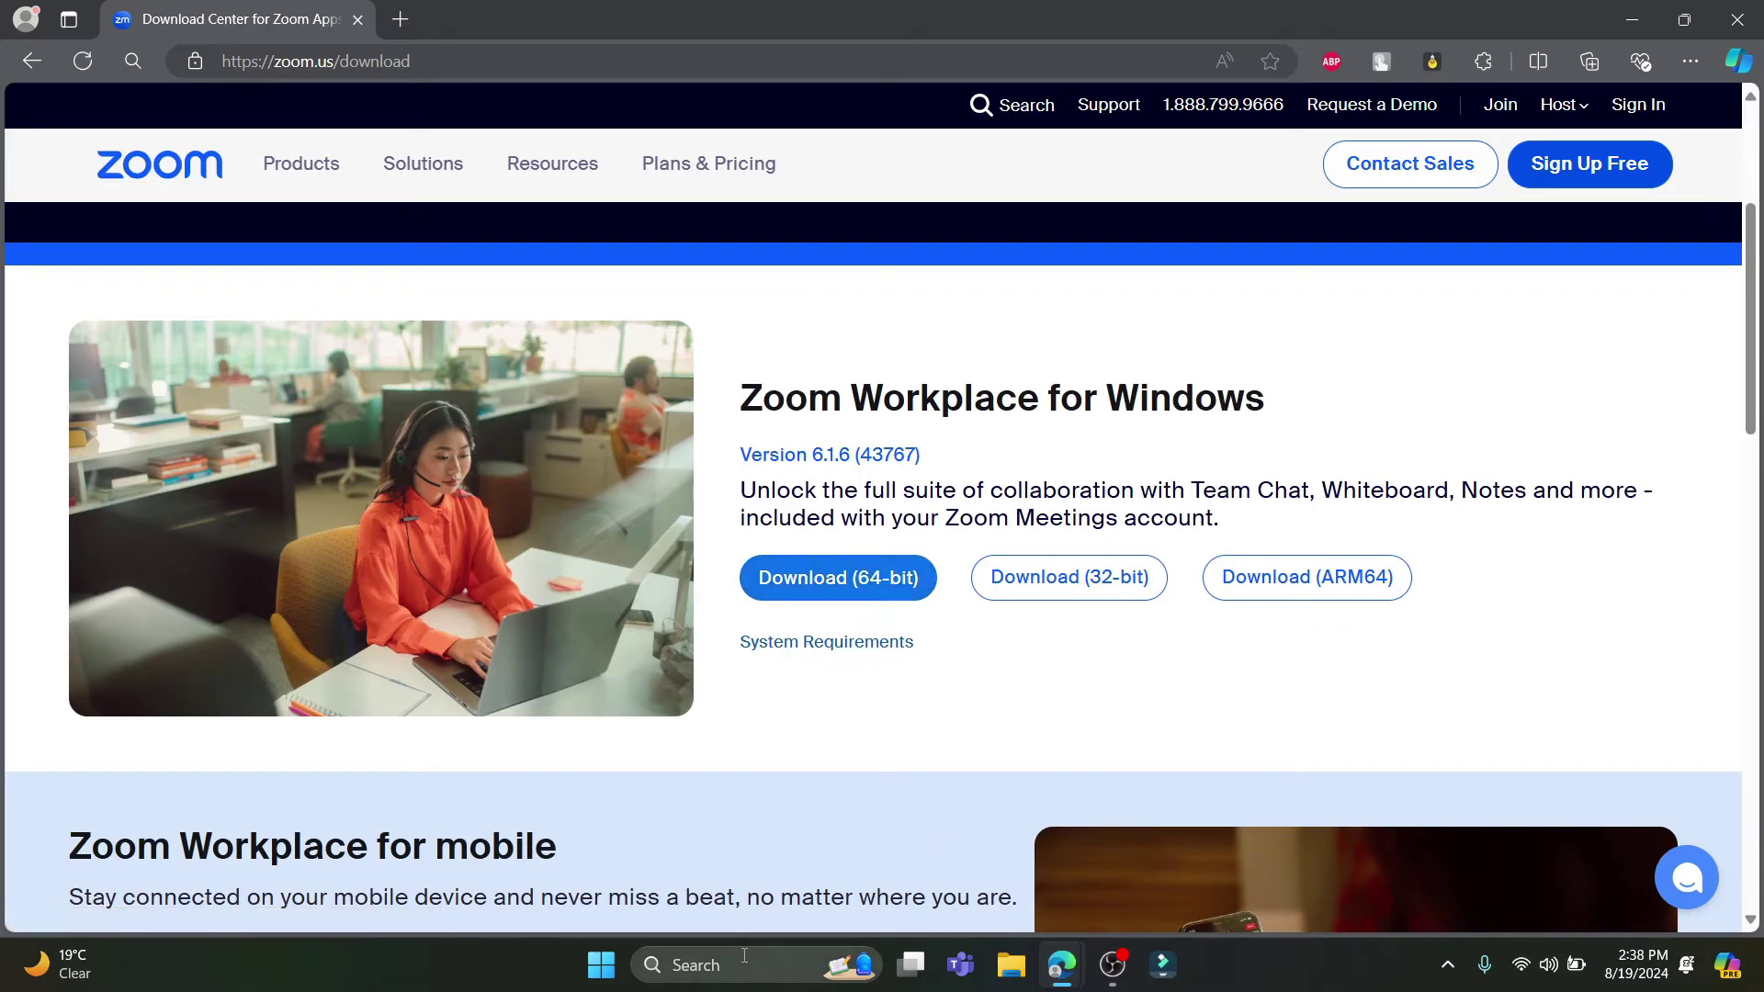
# Launch Zoom from the Windows taskbar search and let the Zoom Workplace Updater install updates
pyautogui.click(744, 957)
pyautogui.write('z')
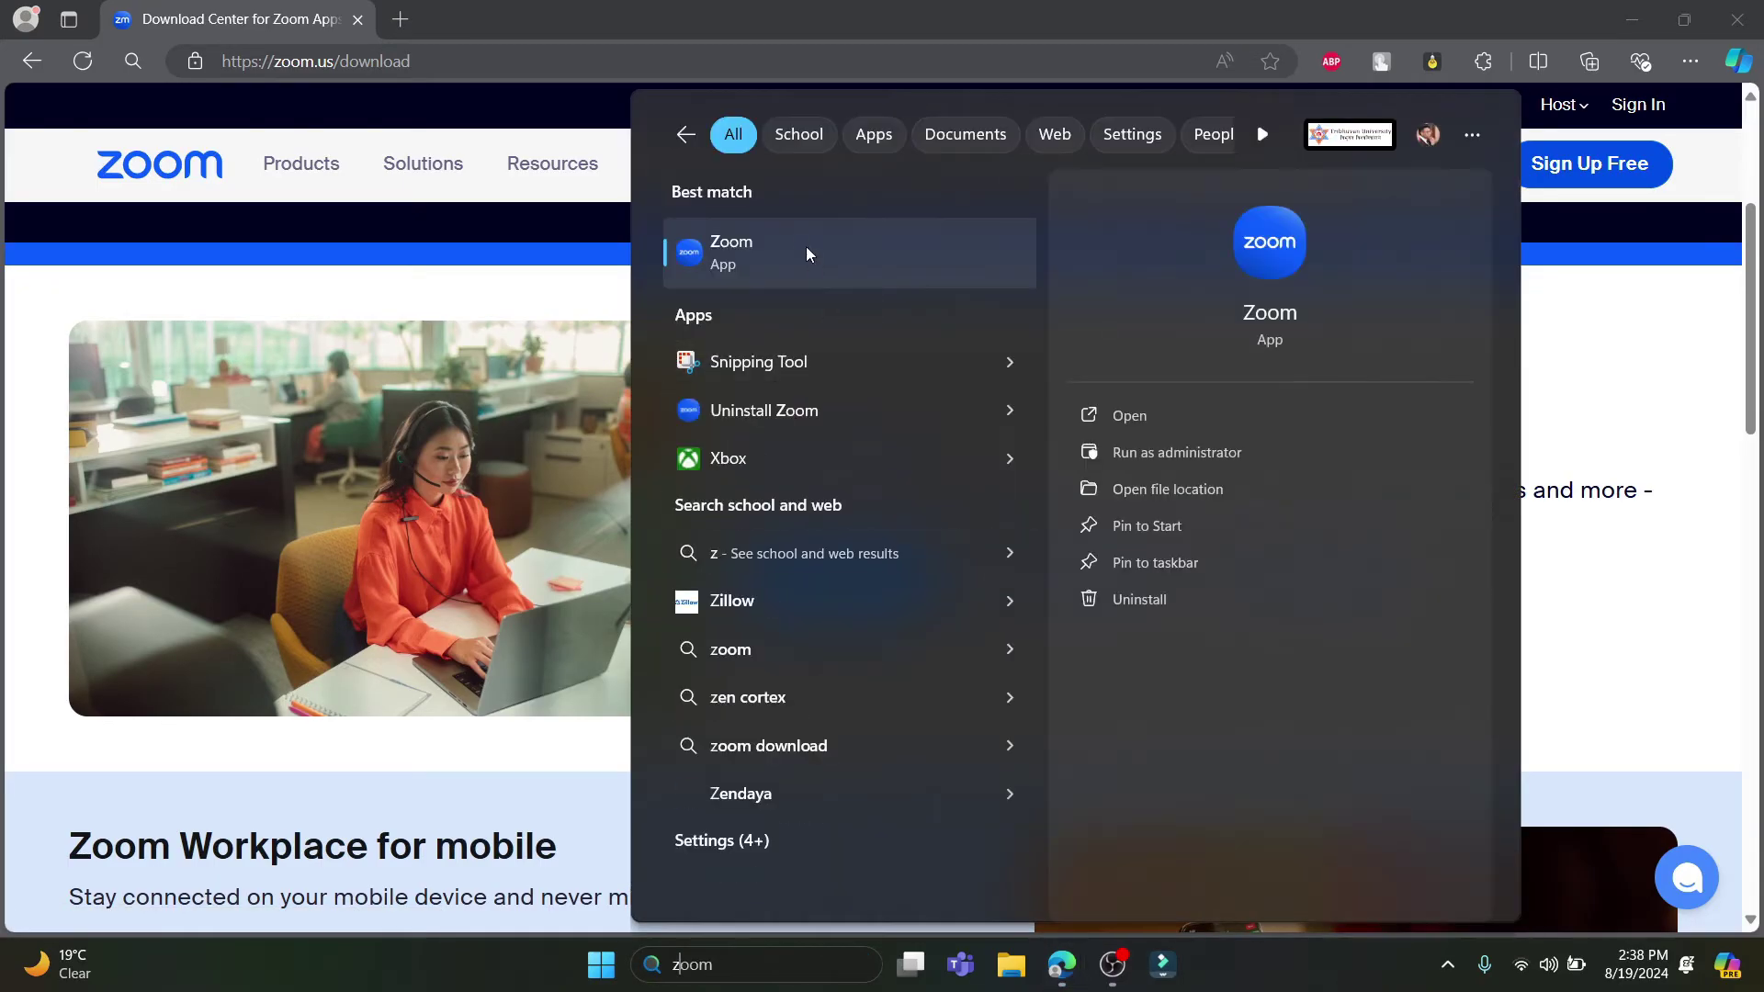
pyautogui.click(797, 240)
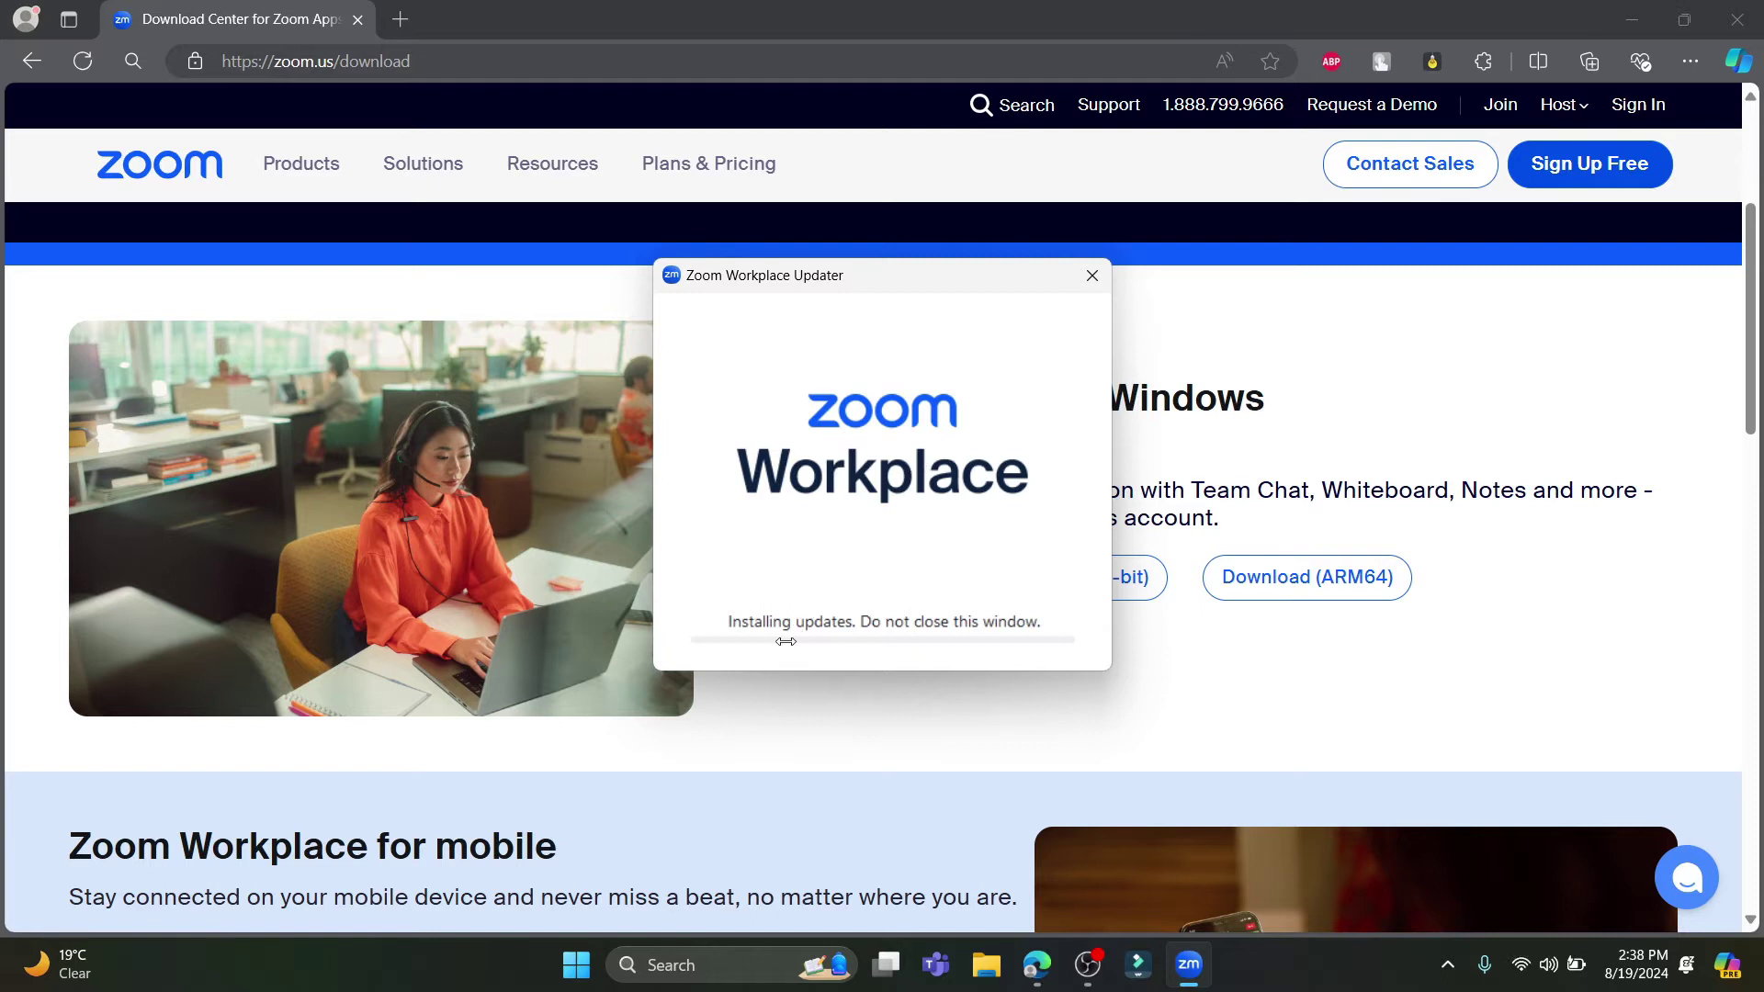
pyautogui.moveTo(846, 296); pyautogui.dragTo(853, 351)
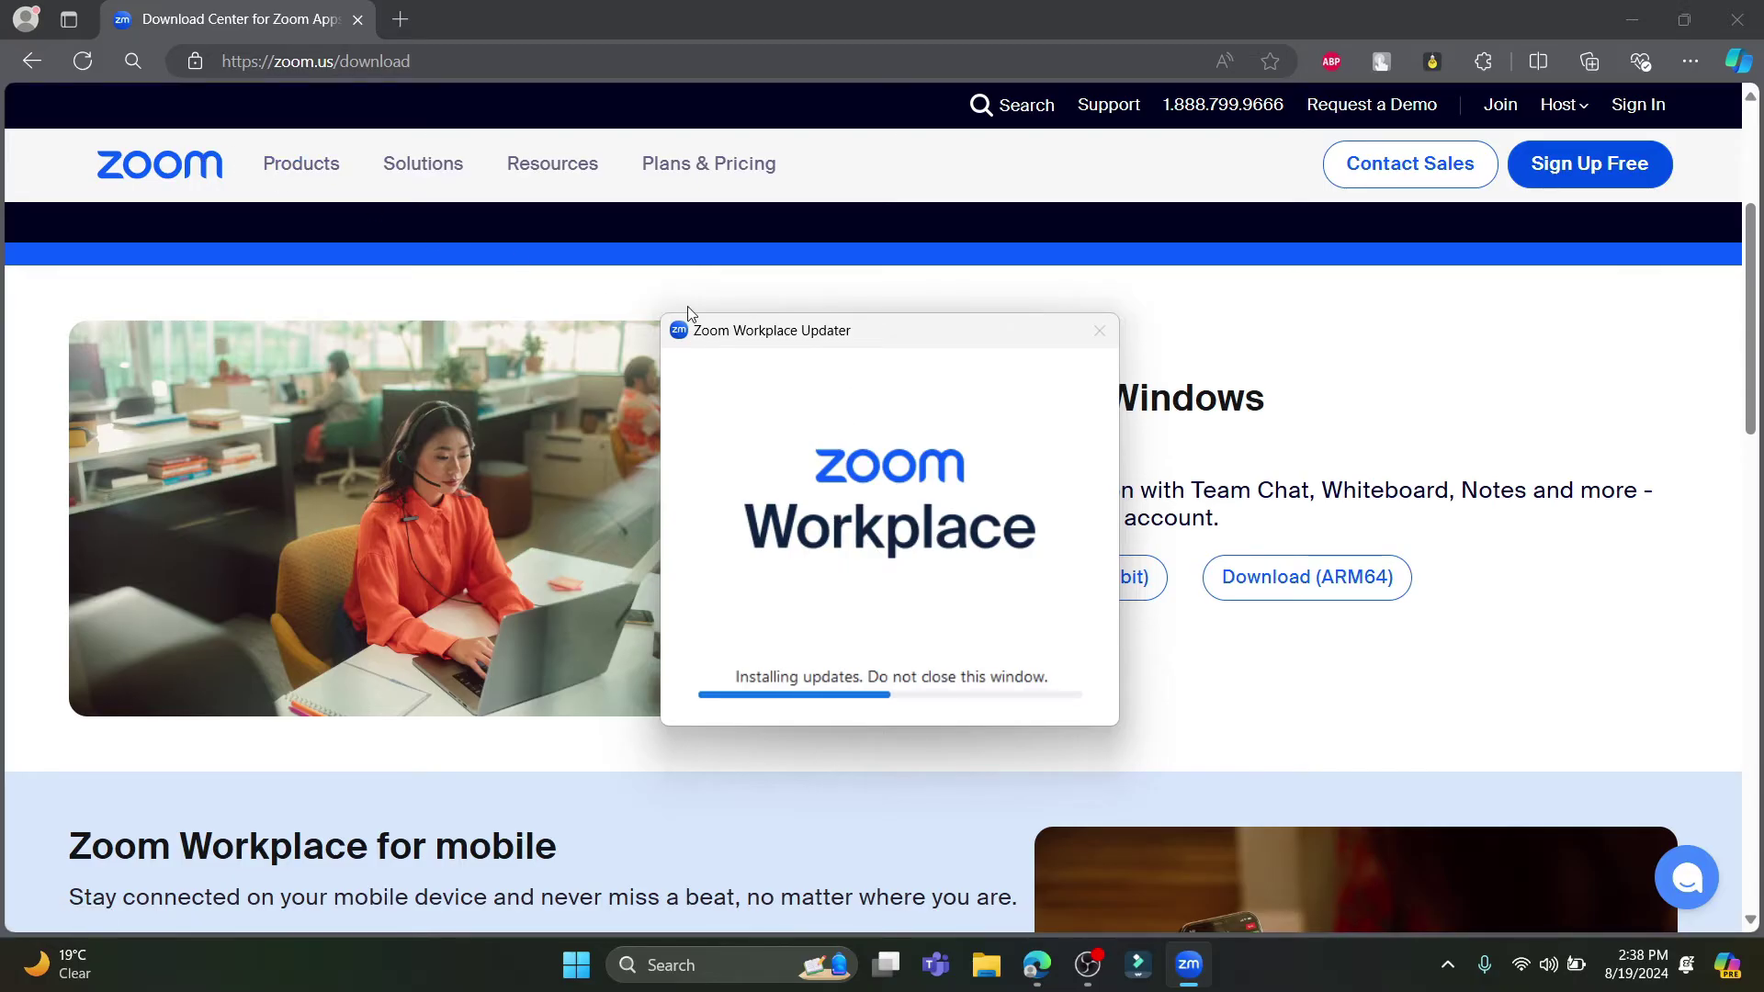
pyautogui.scroll(-4, 687, 306)
pyautogui.scroll(4, 698, 321)
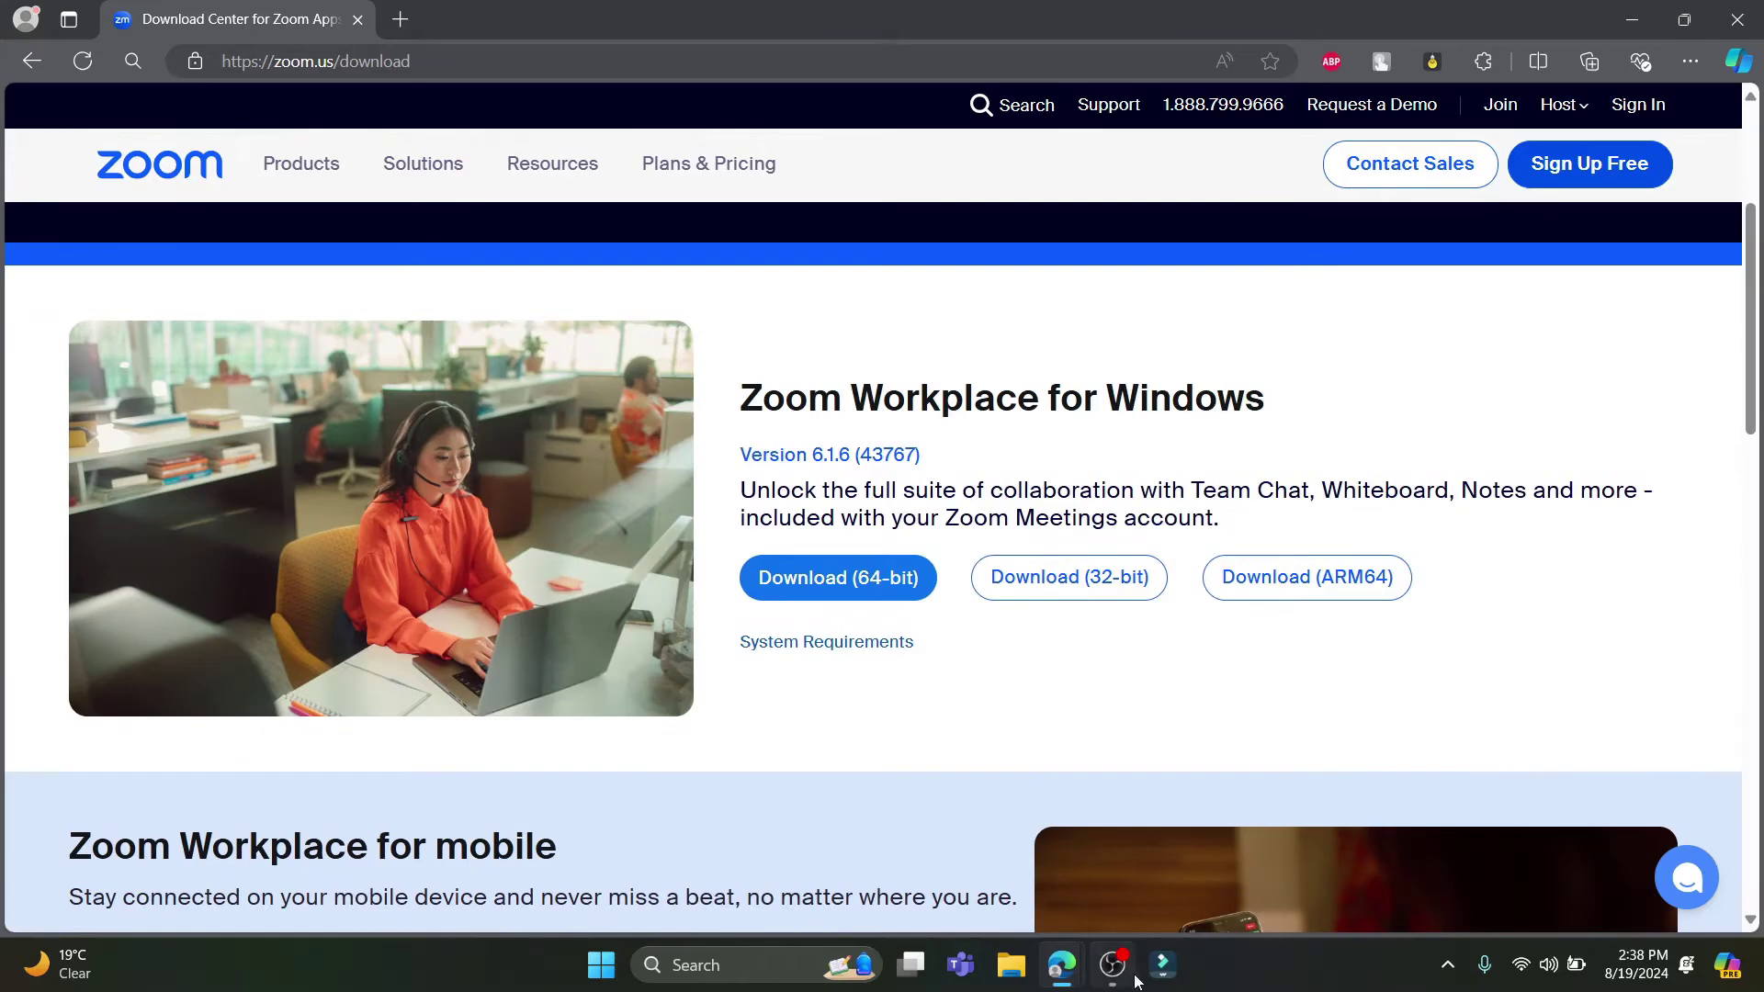
# Scroll through the zoom.us home page until the Zoom Workplace start window appears
pyautogui.scroll(5, 916, 418)
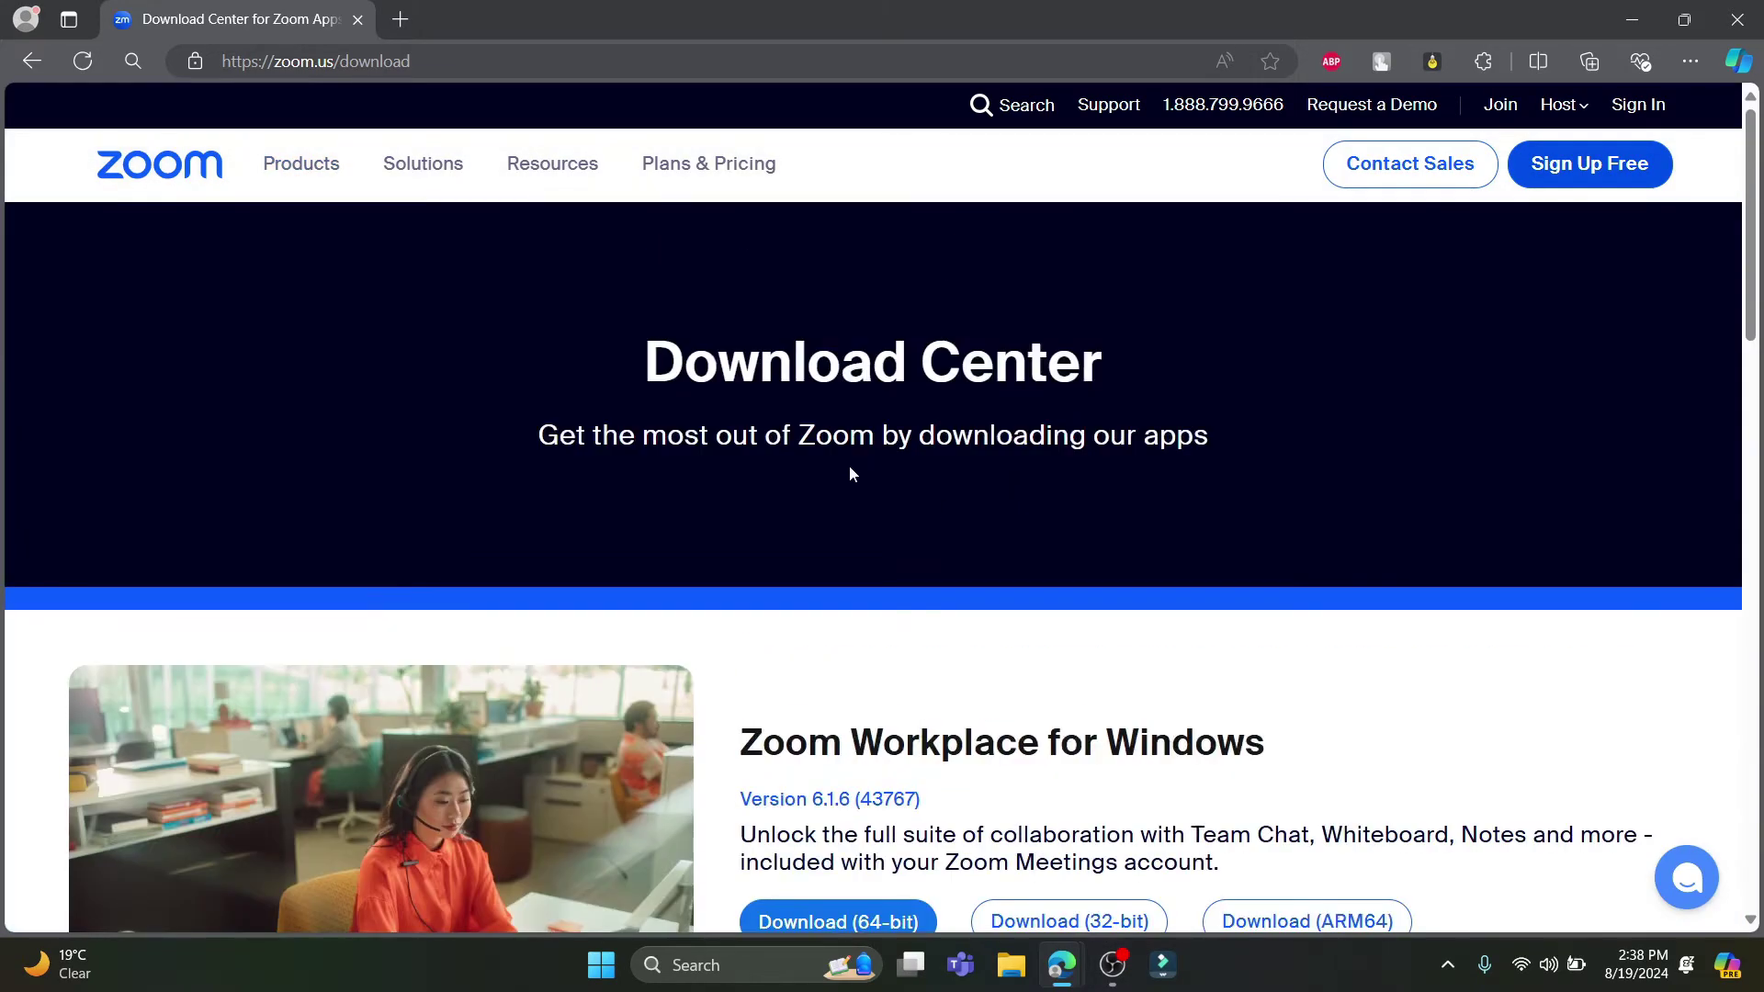
pyautogui.moveTo(1207, 955)
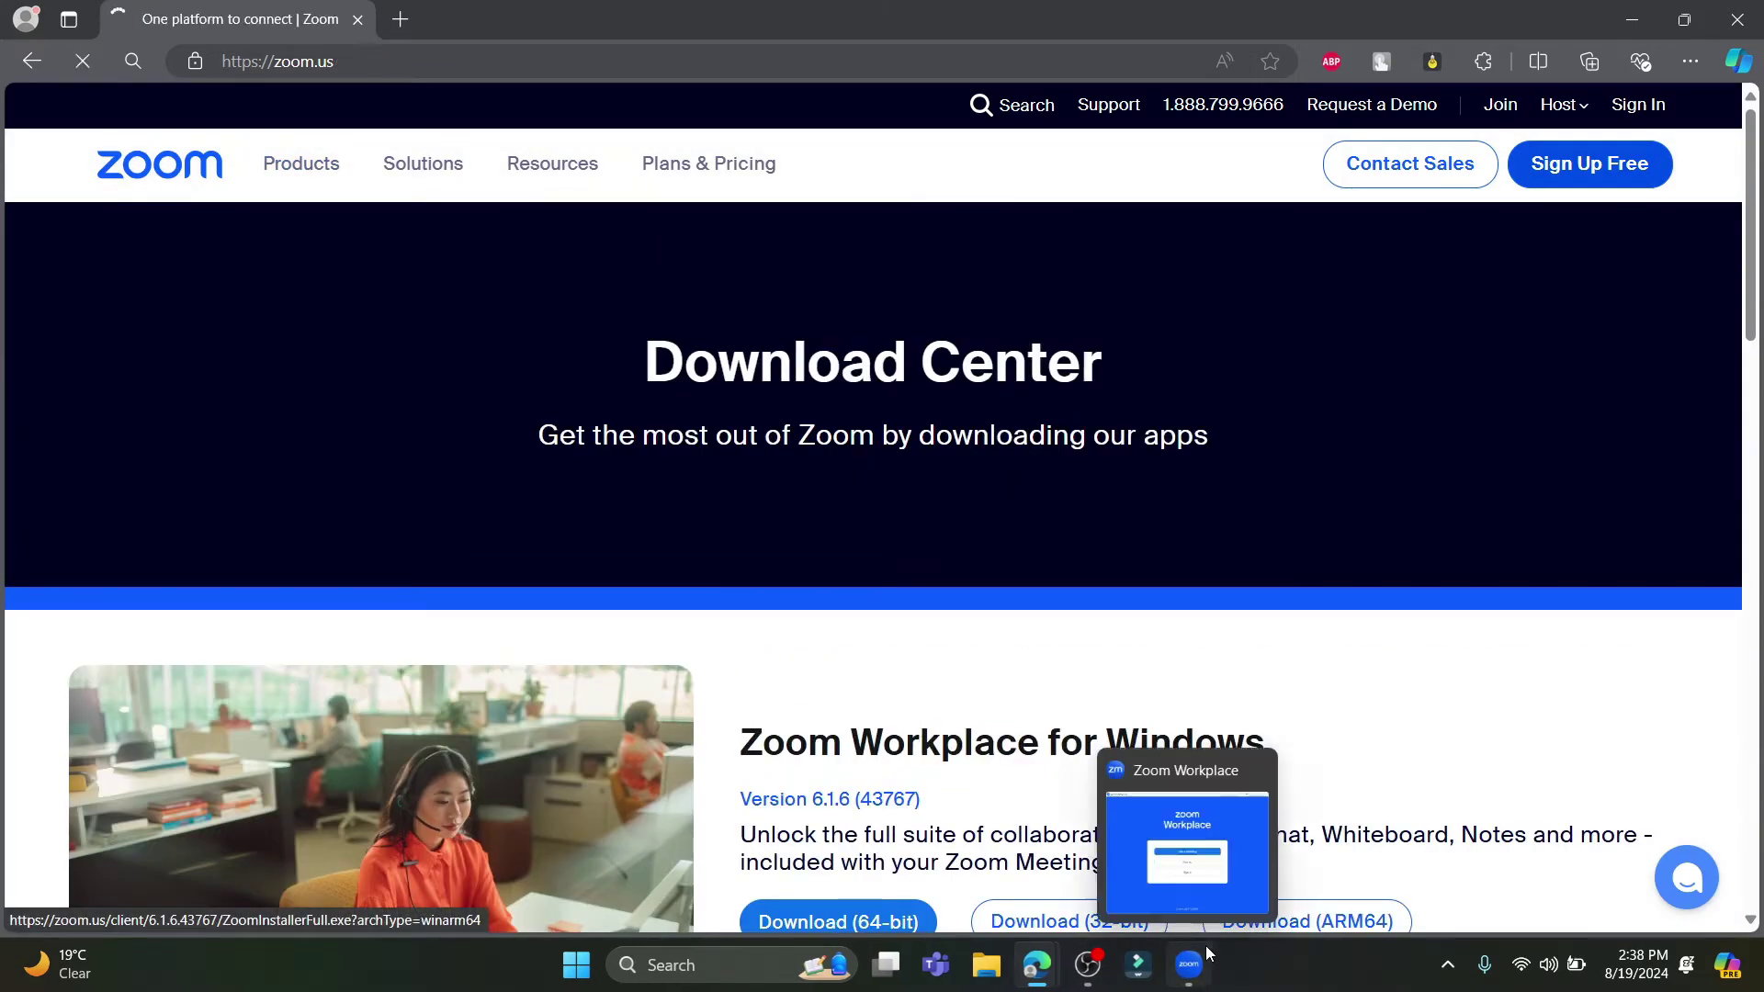
pyautogui.scroll(-6, 673, 433)
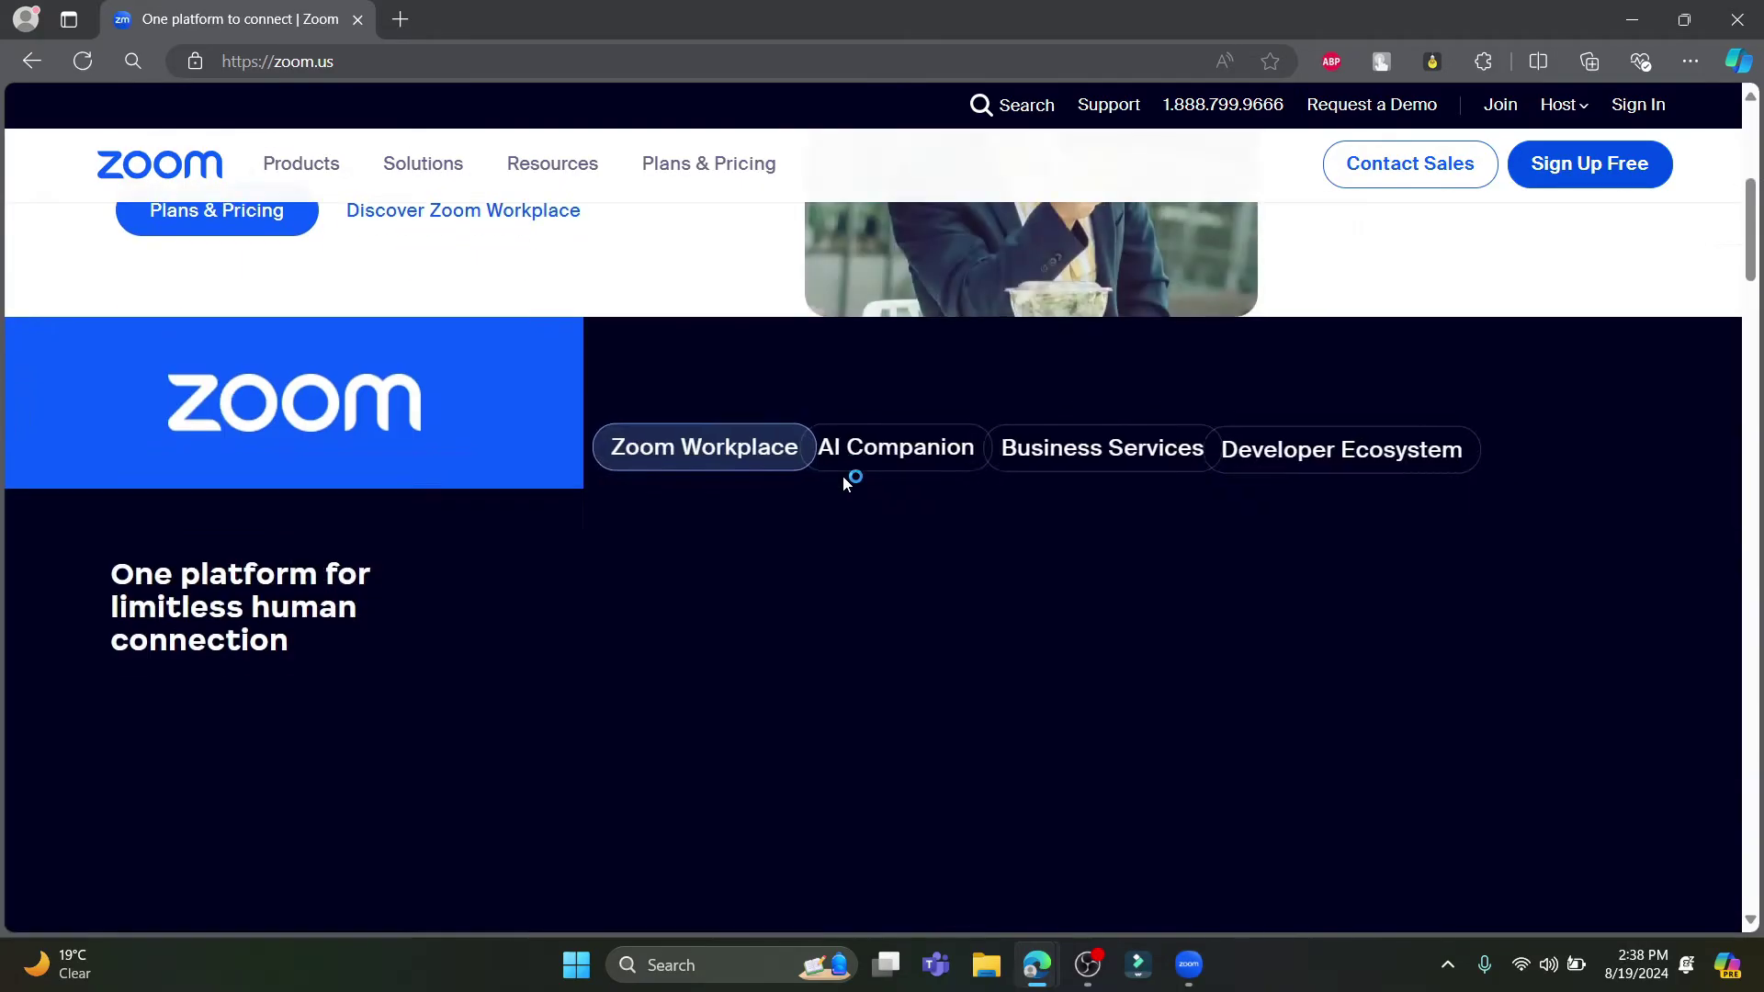
pyautogui.scroll(2, 846, 476)
pyautogui.scroll(-5, 834, 492)
pyautogui.scroll(7, 835, 492)
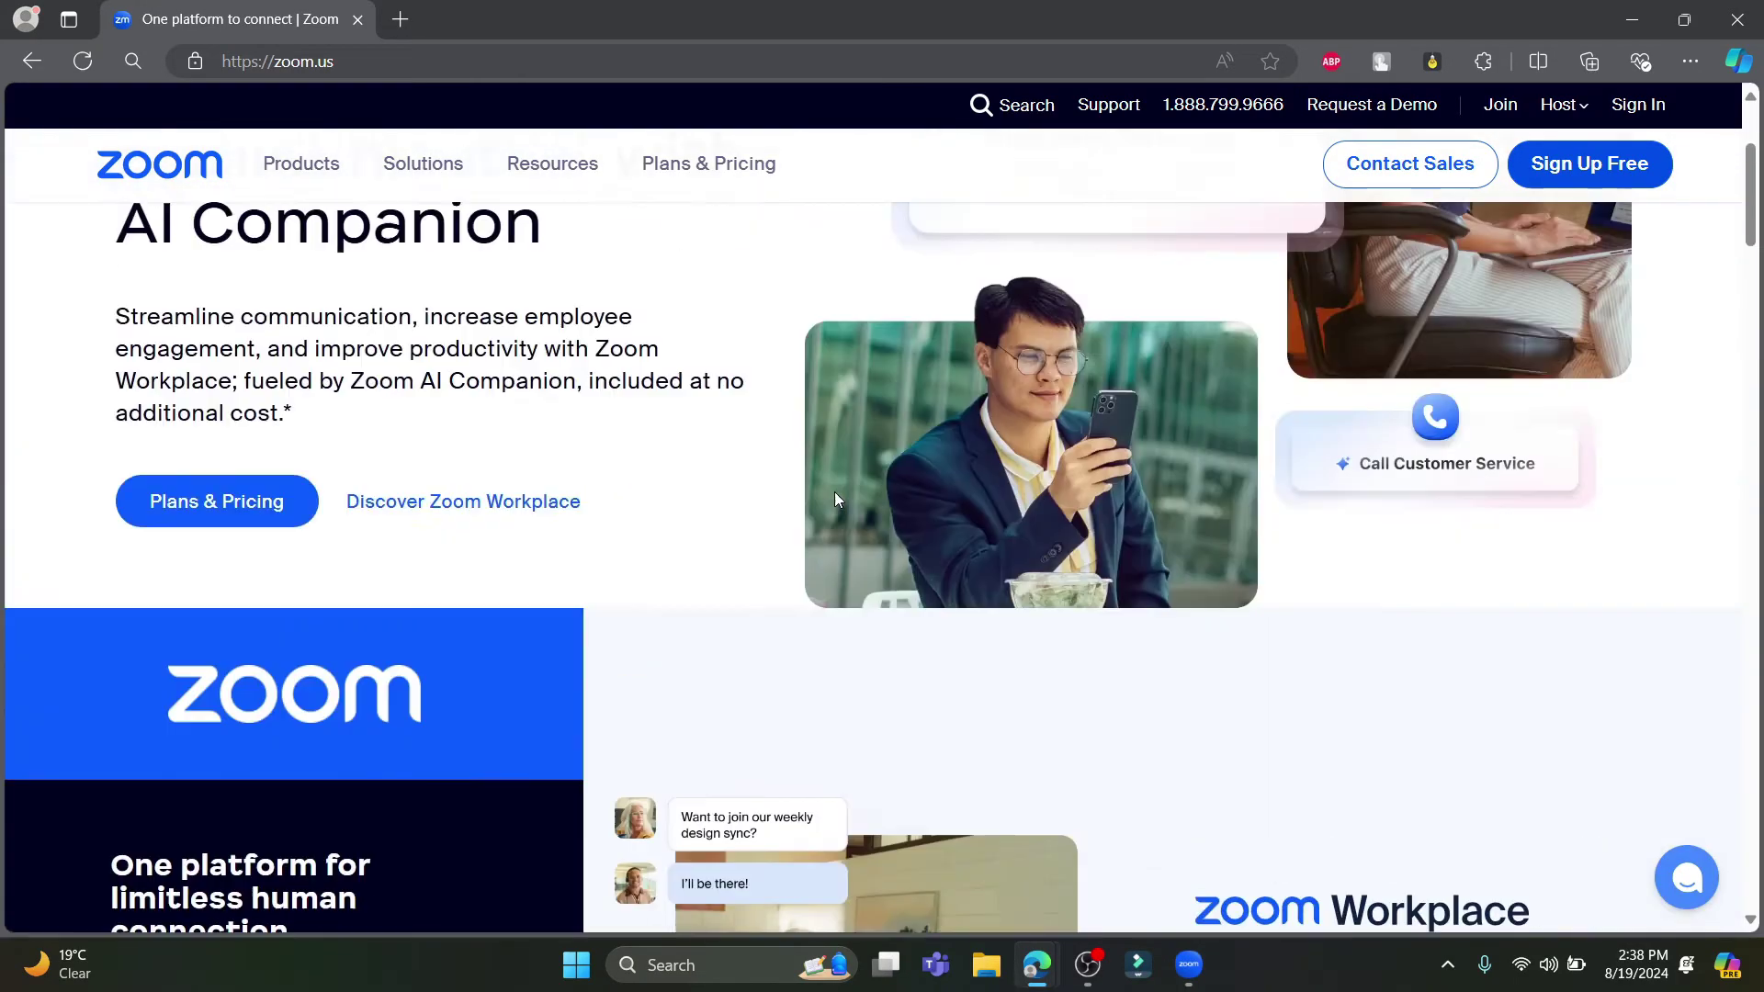
pyautogui.scroll(-4, 834, 493)
pyautogui.scroll(7, 1077, 547)
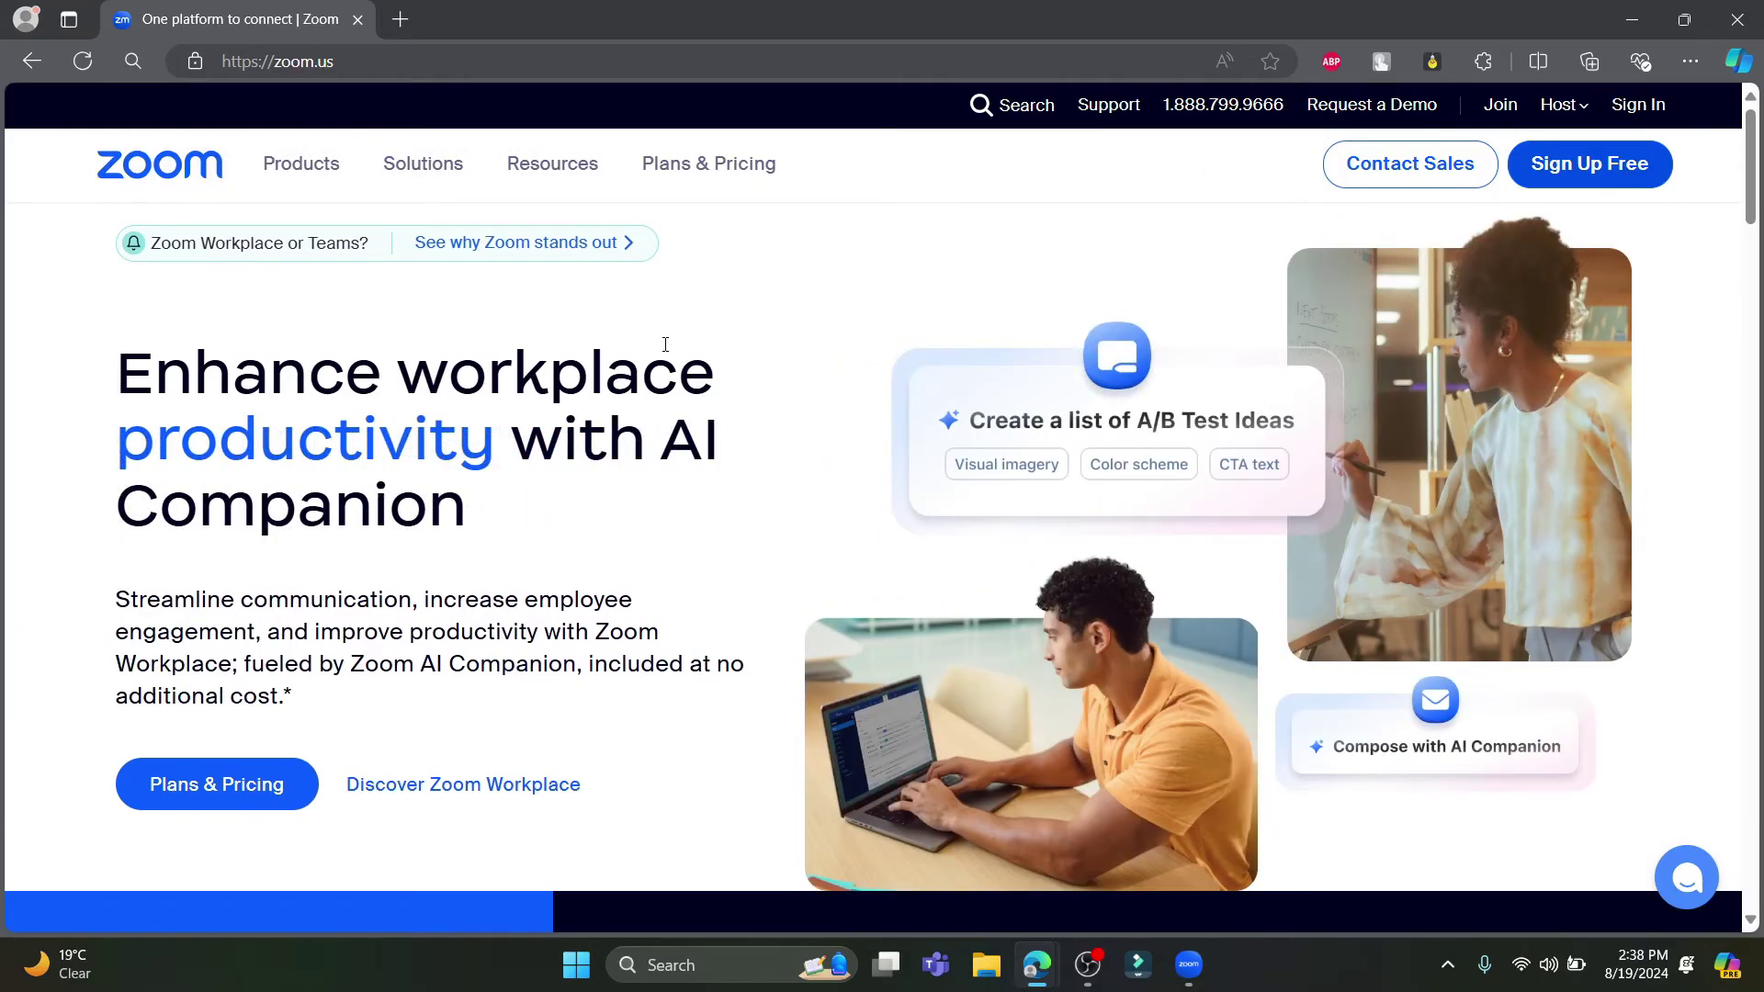
pyautogui.scroll(-2, 1075, 771)
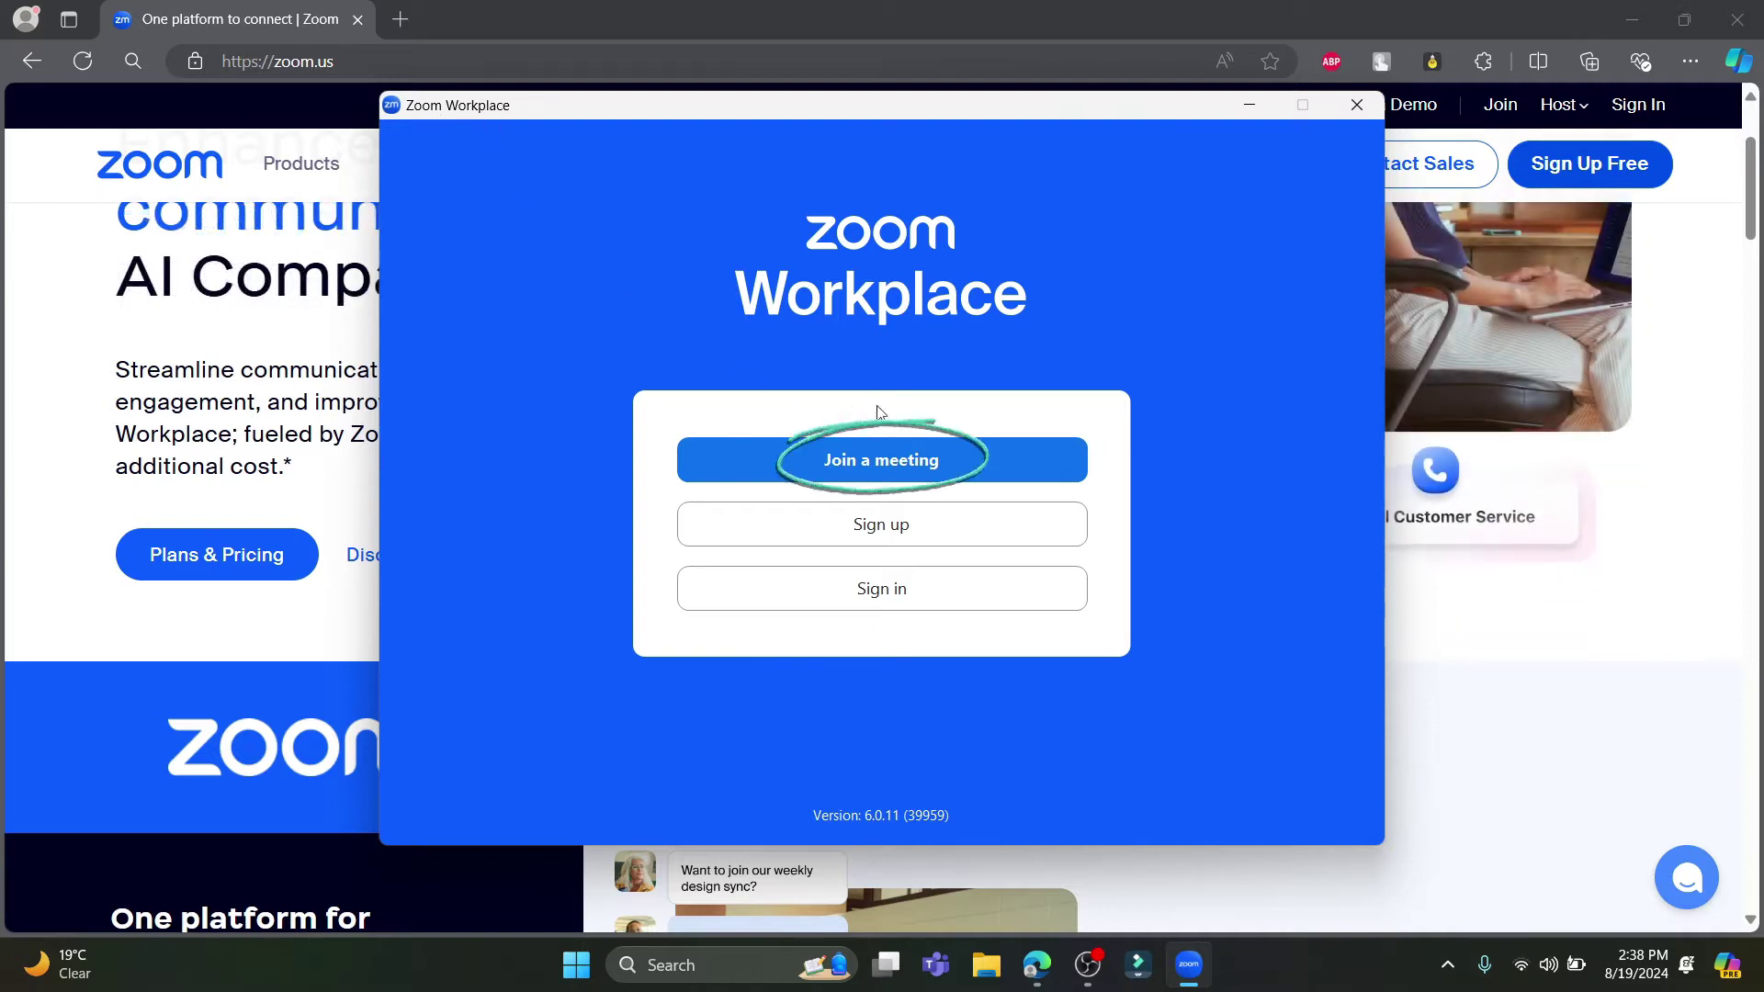
pyautogui.click(873, 461)
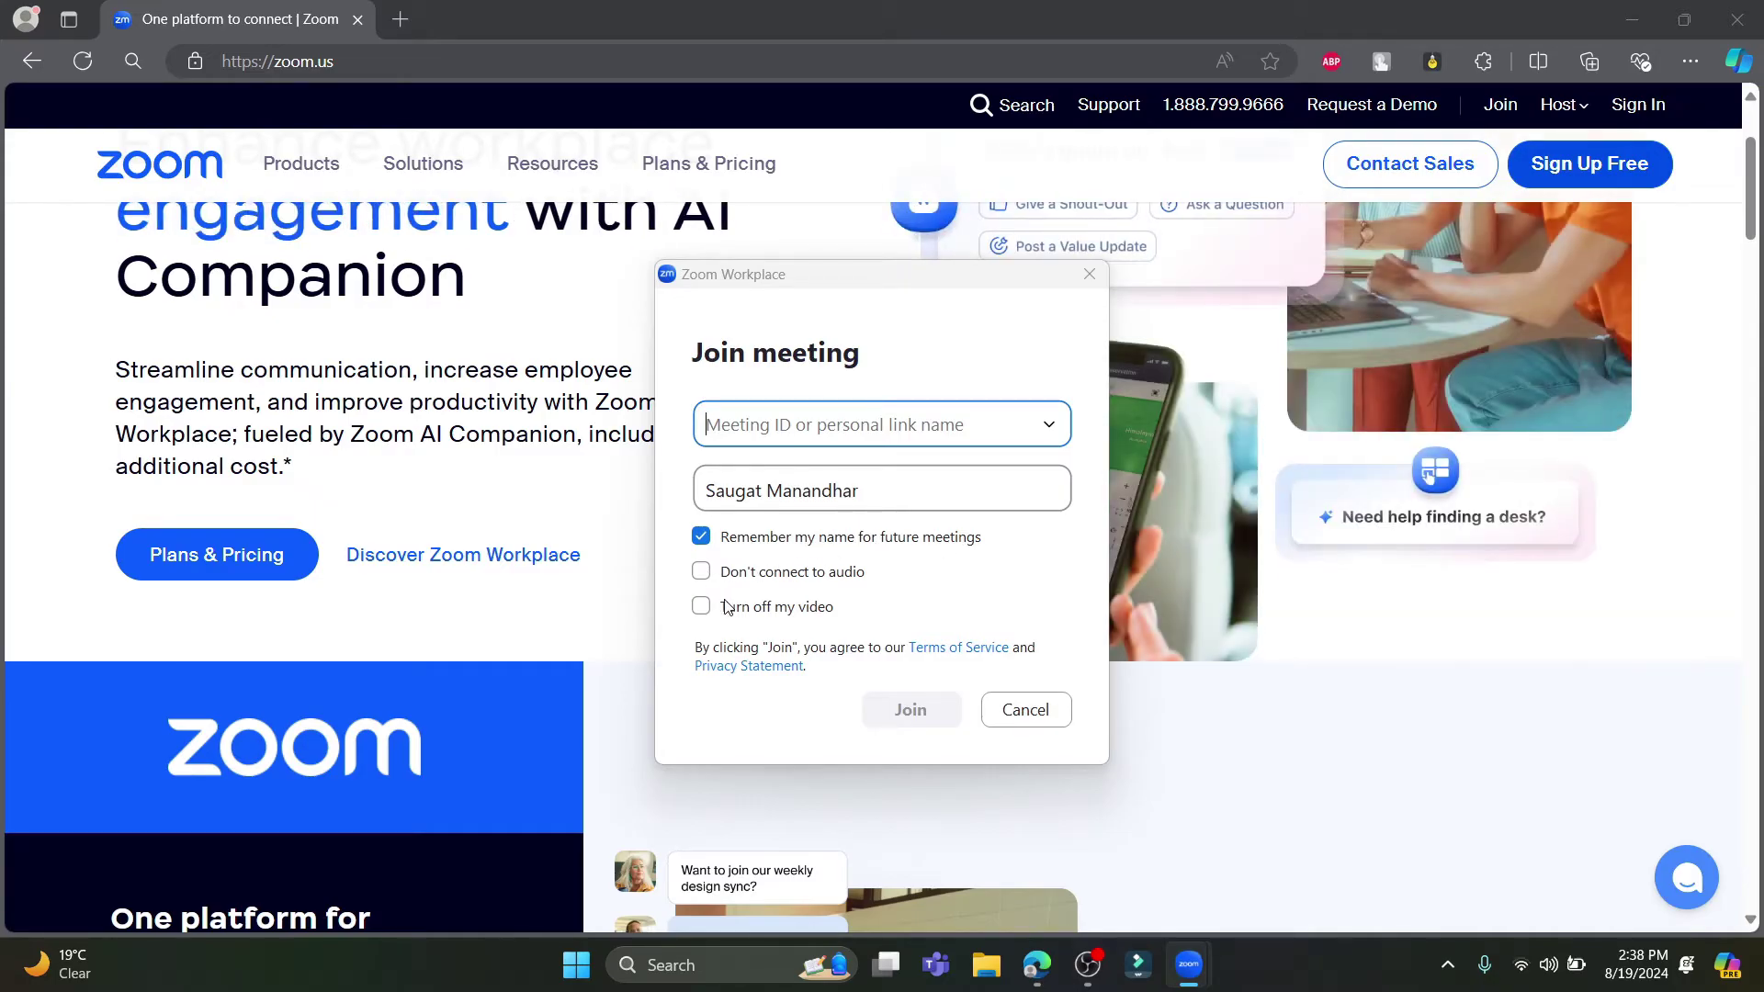
pyautogui.click(703, 573)
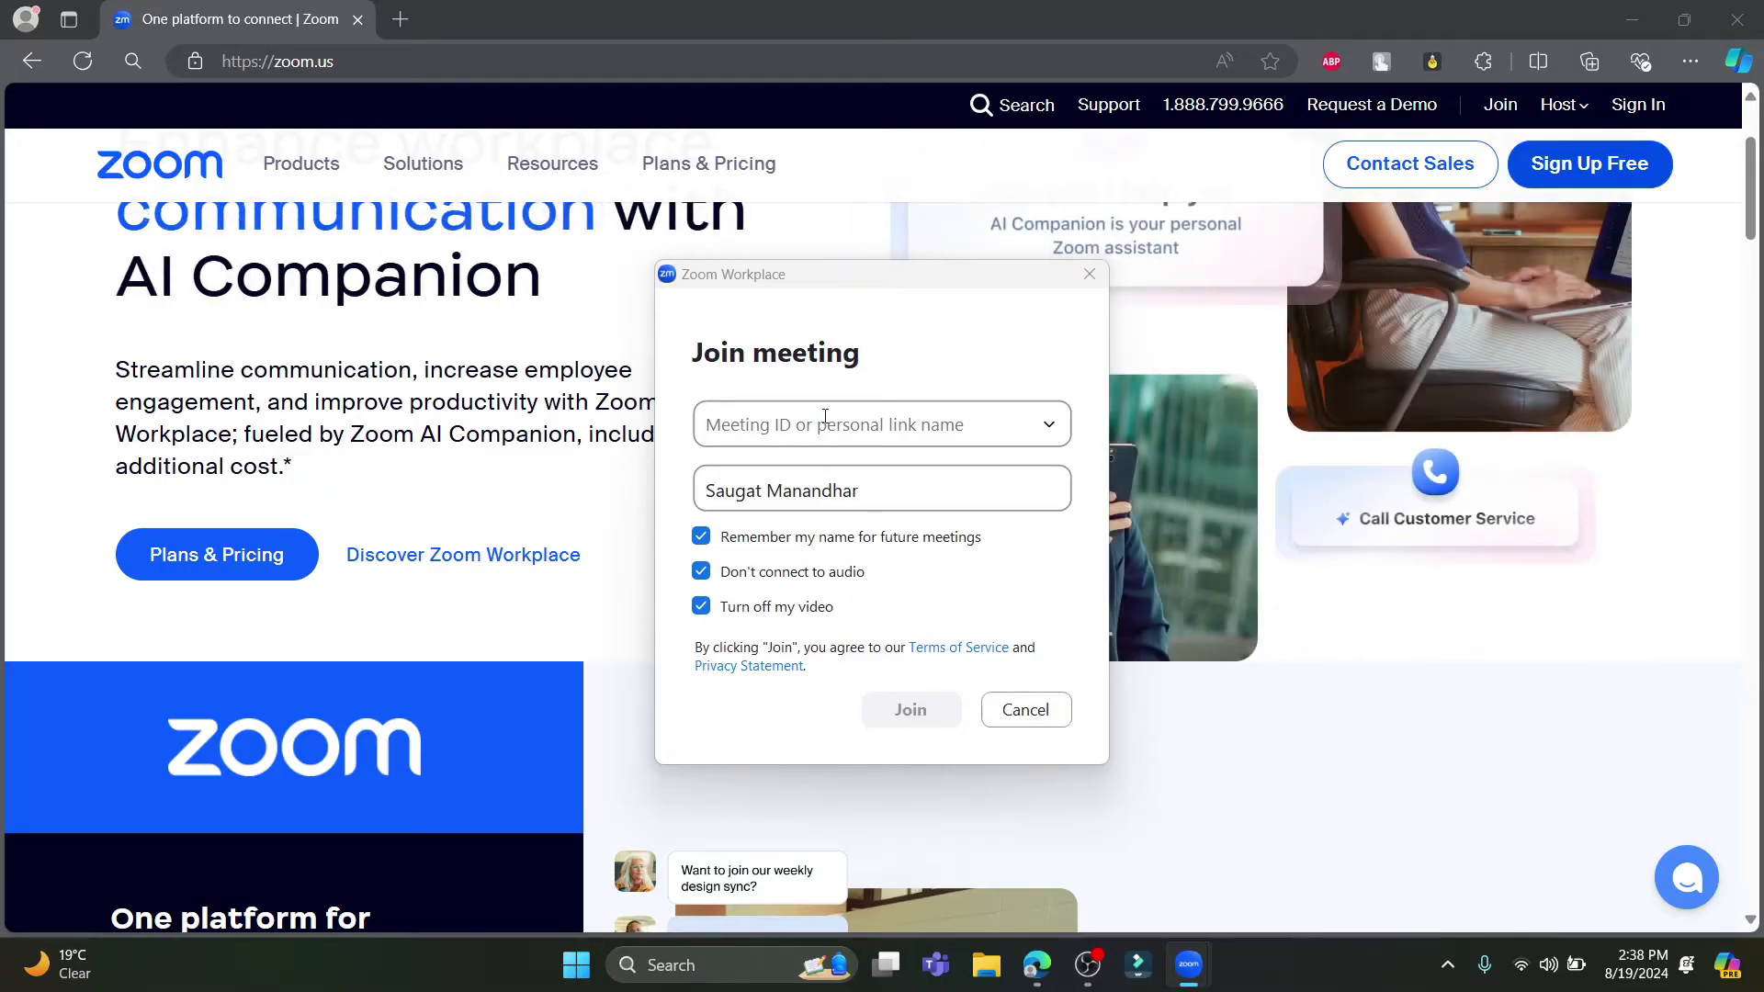
pyautogui.click(1061, 720)
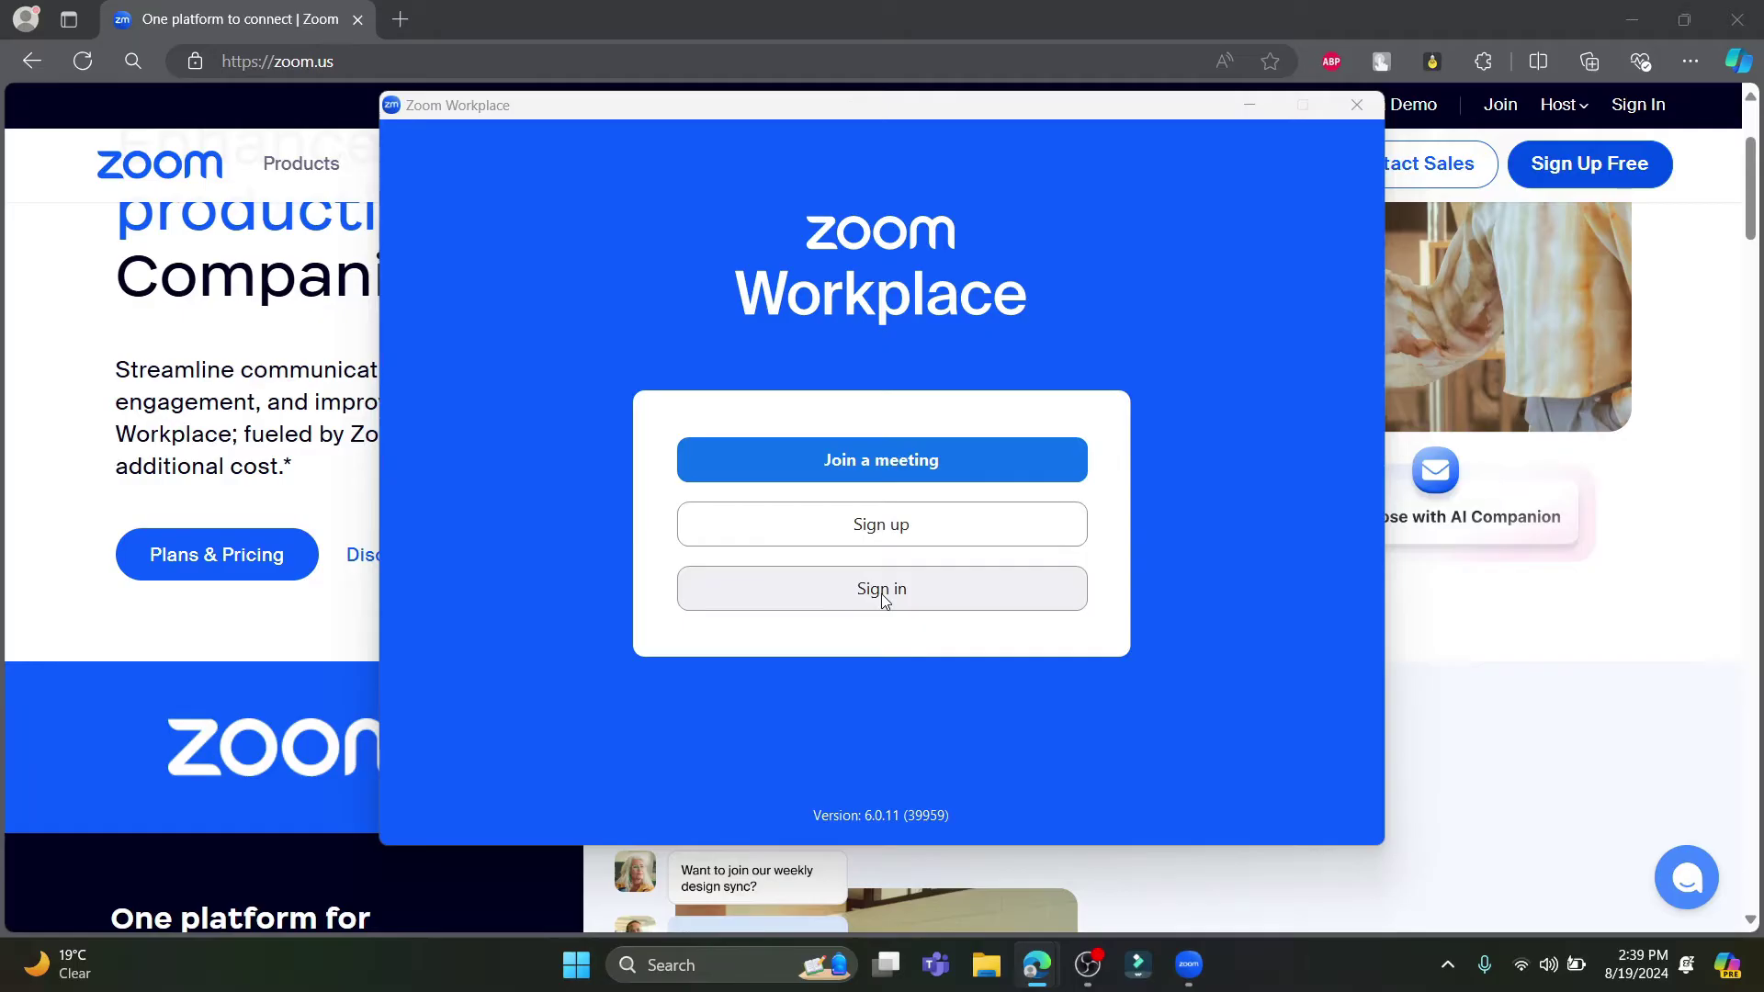
# Start Zoom sign-up, clear the browser windows away, and verify age with birth year 1999
pyautogui.click(881, 526)
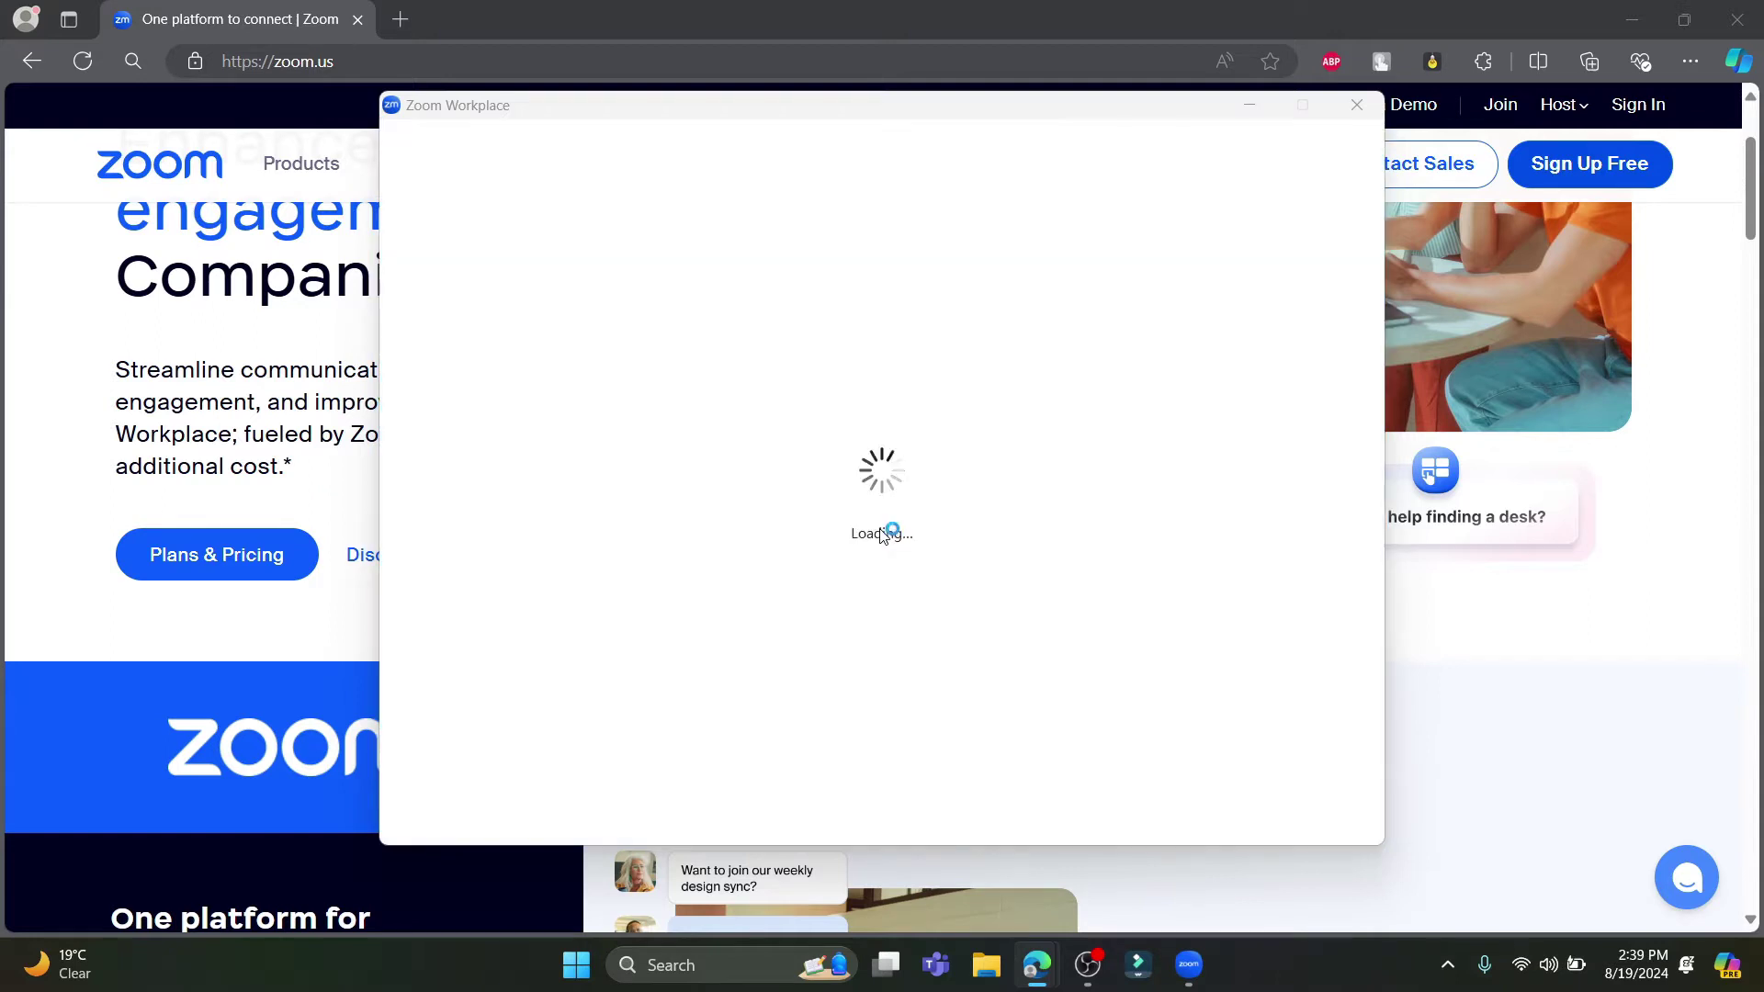
pyautogui.click(1645, 16)
pyautogui.click(1645, 16)
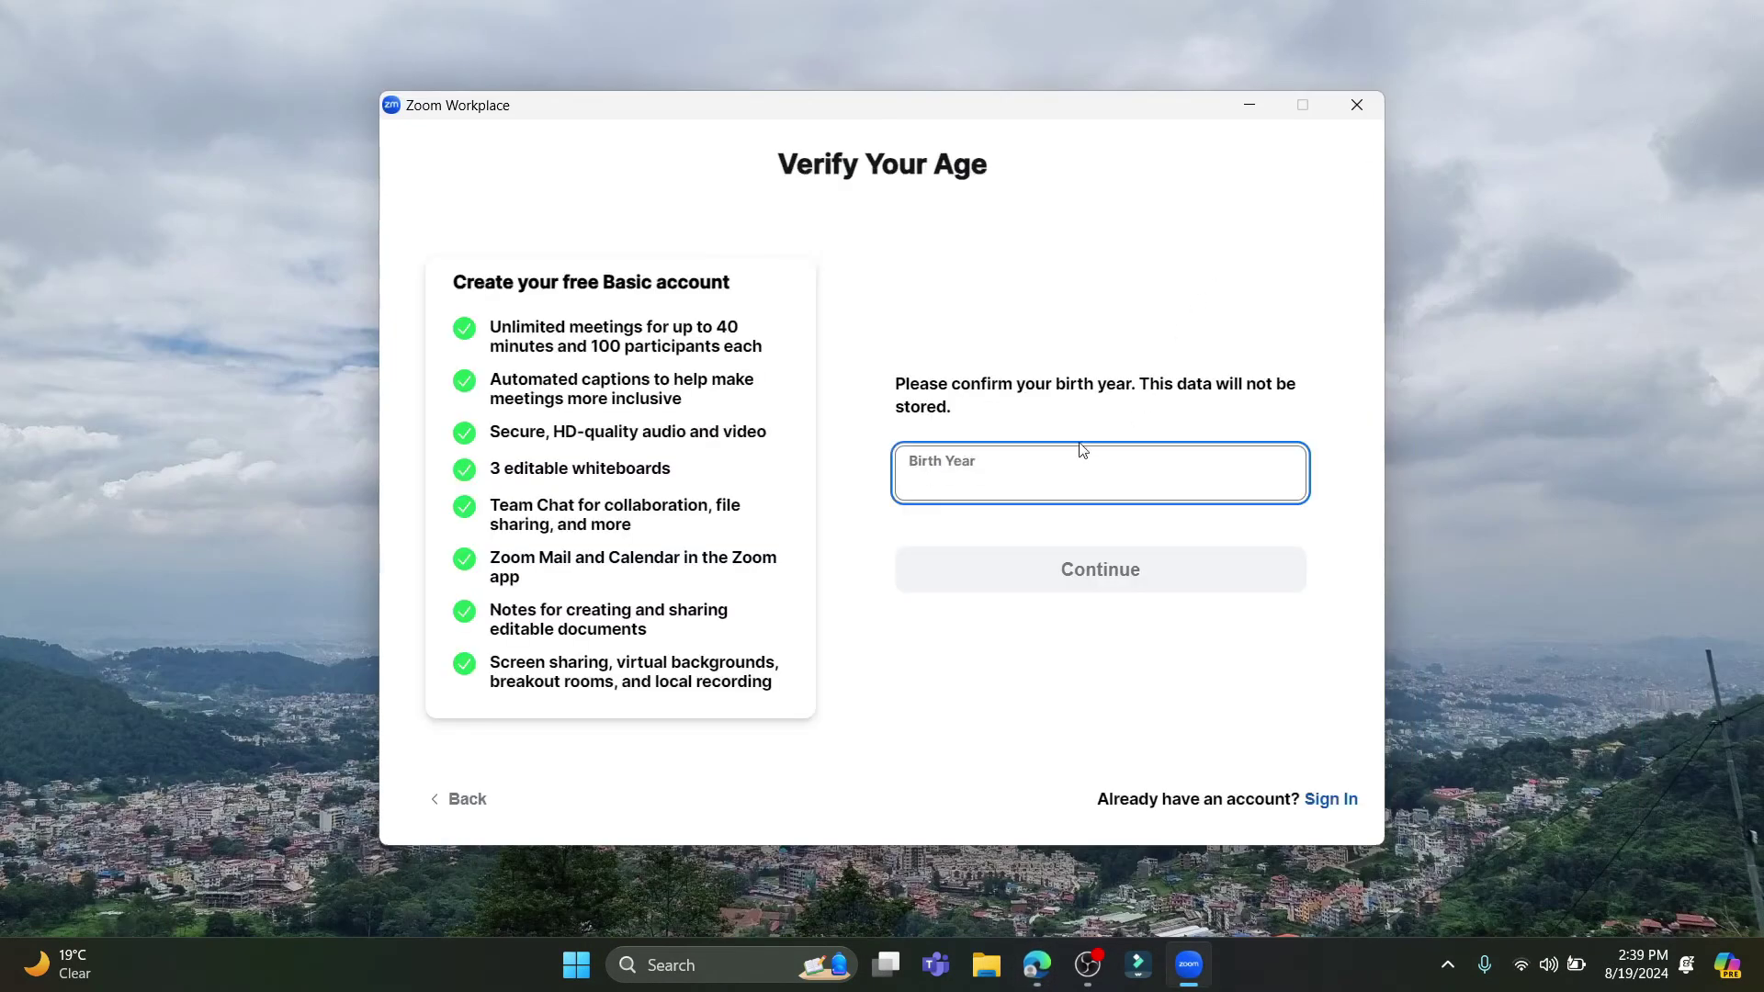
pyautogui.click(1029, 476)
pyautogui.write('1999')
pyautogui.press('Return')
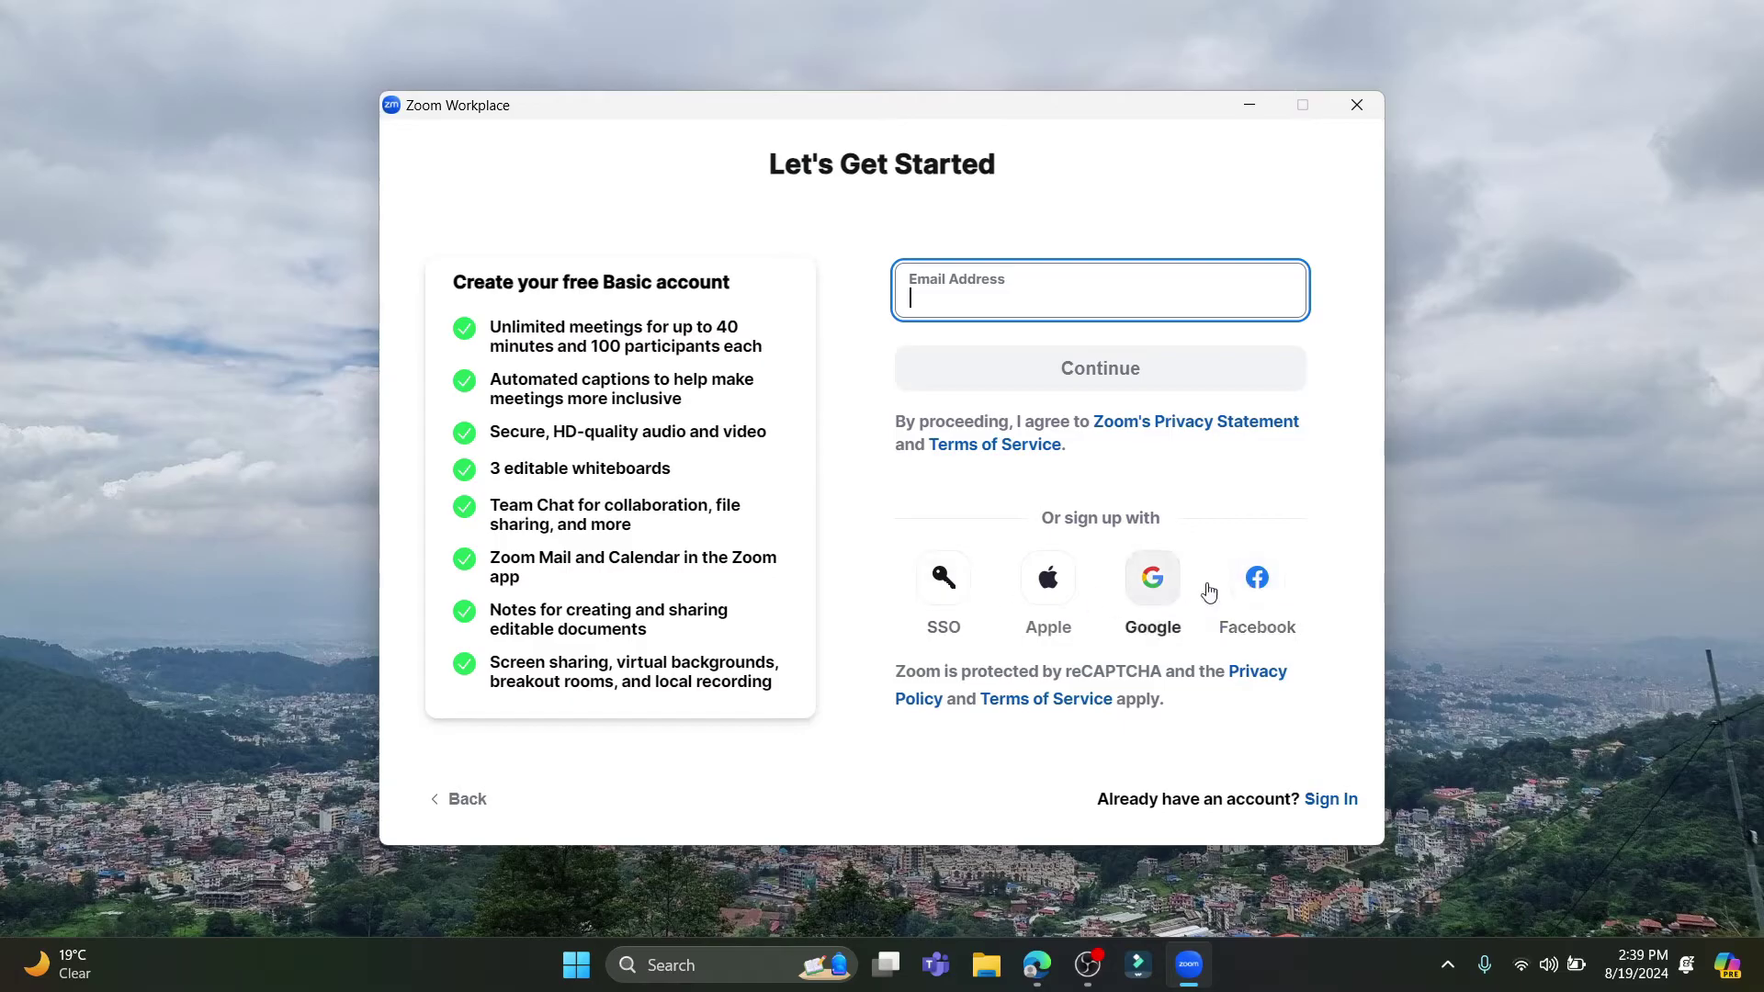
# Sign up via Google, choosing an account and allowing it to share details with Zoom
pyautogui.click(1154, 578)
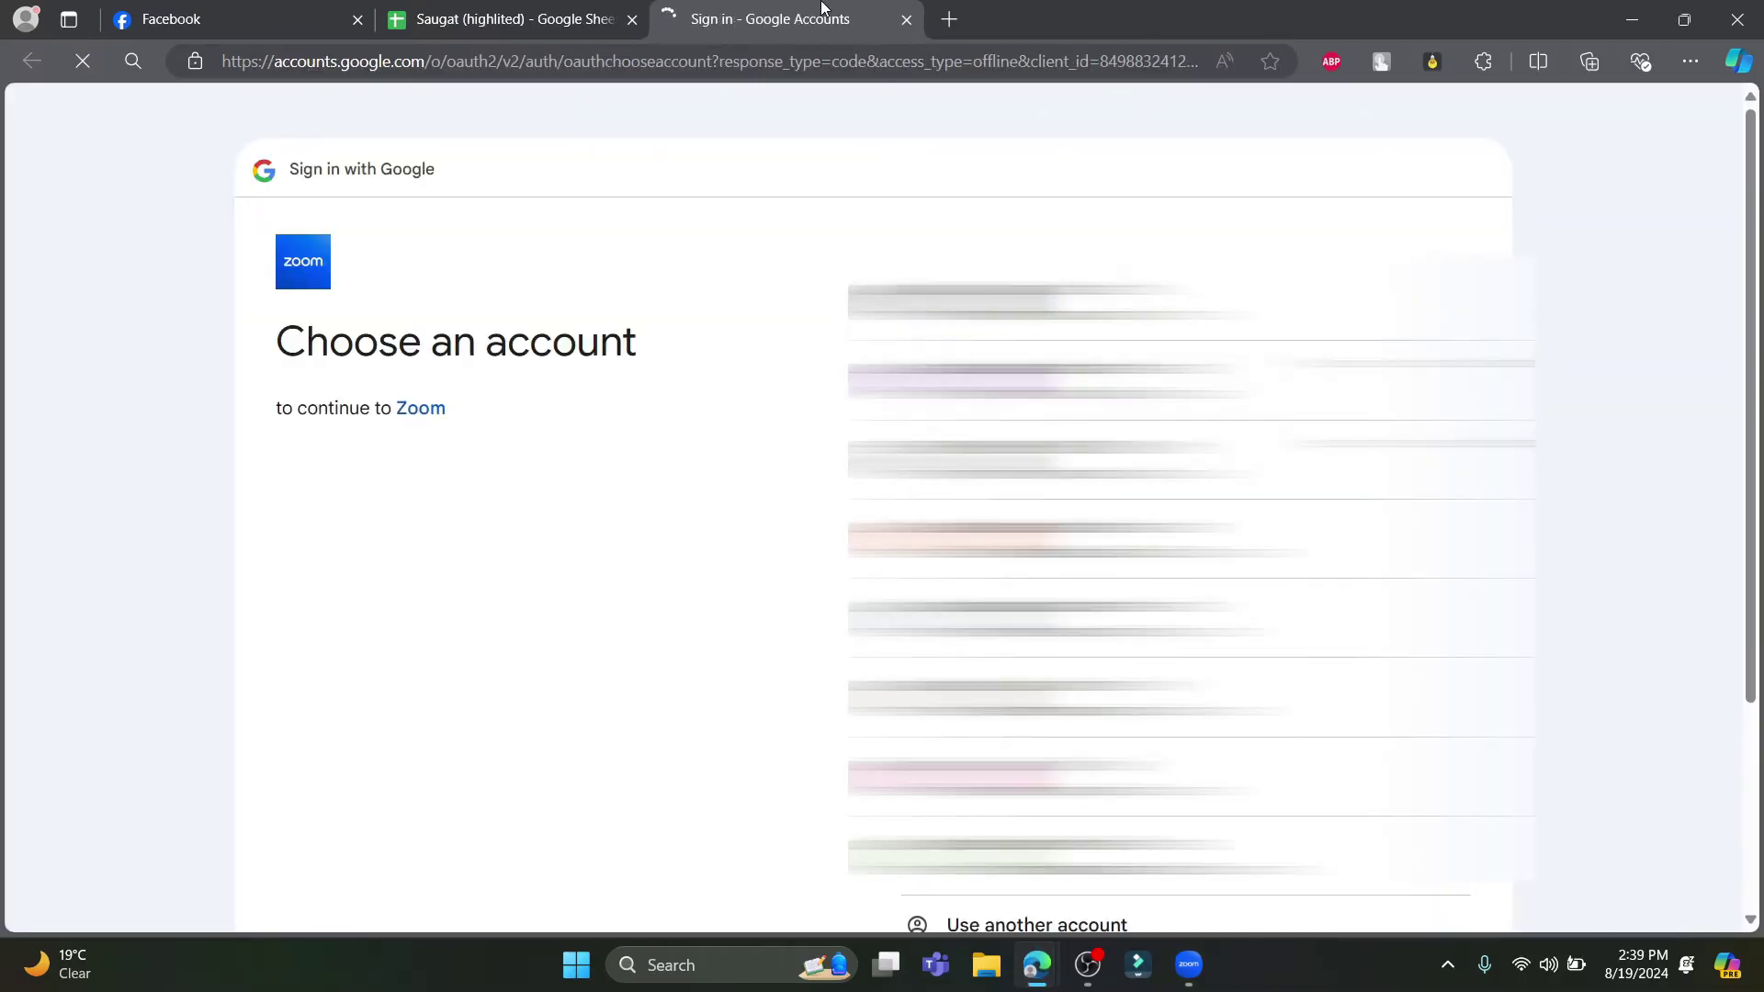
pyautogui.moveTo(823, 7); pyautogui.dragTo(597, 5)
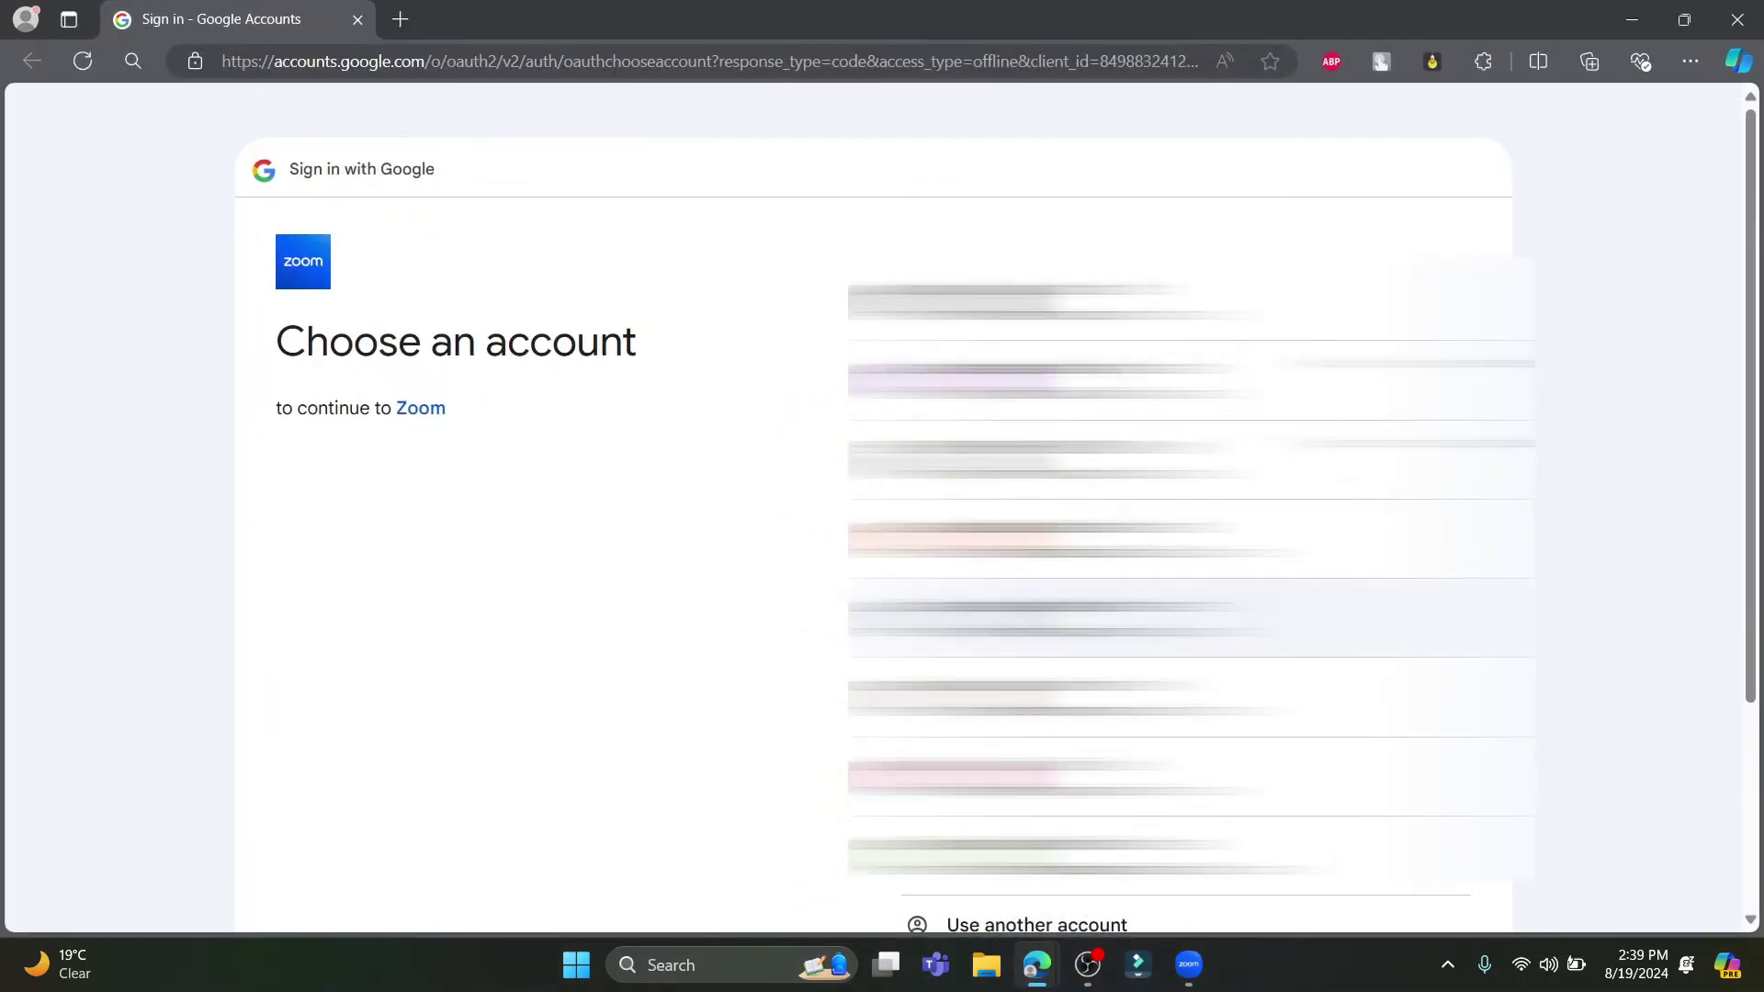
pyautogui.click(1044, 779)
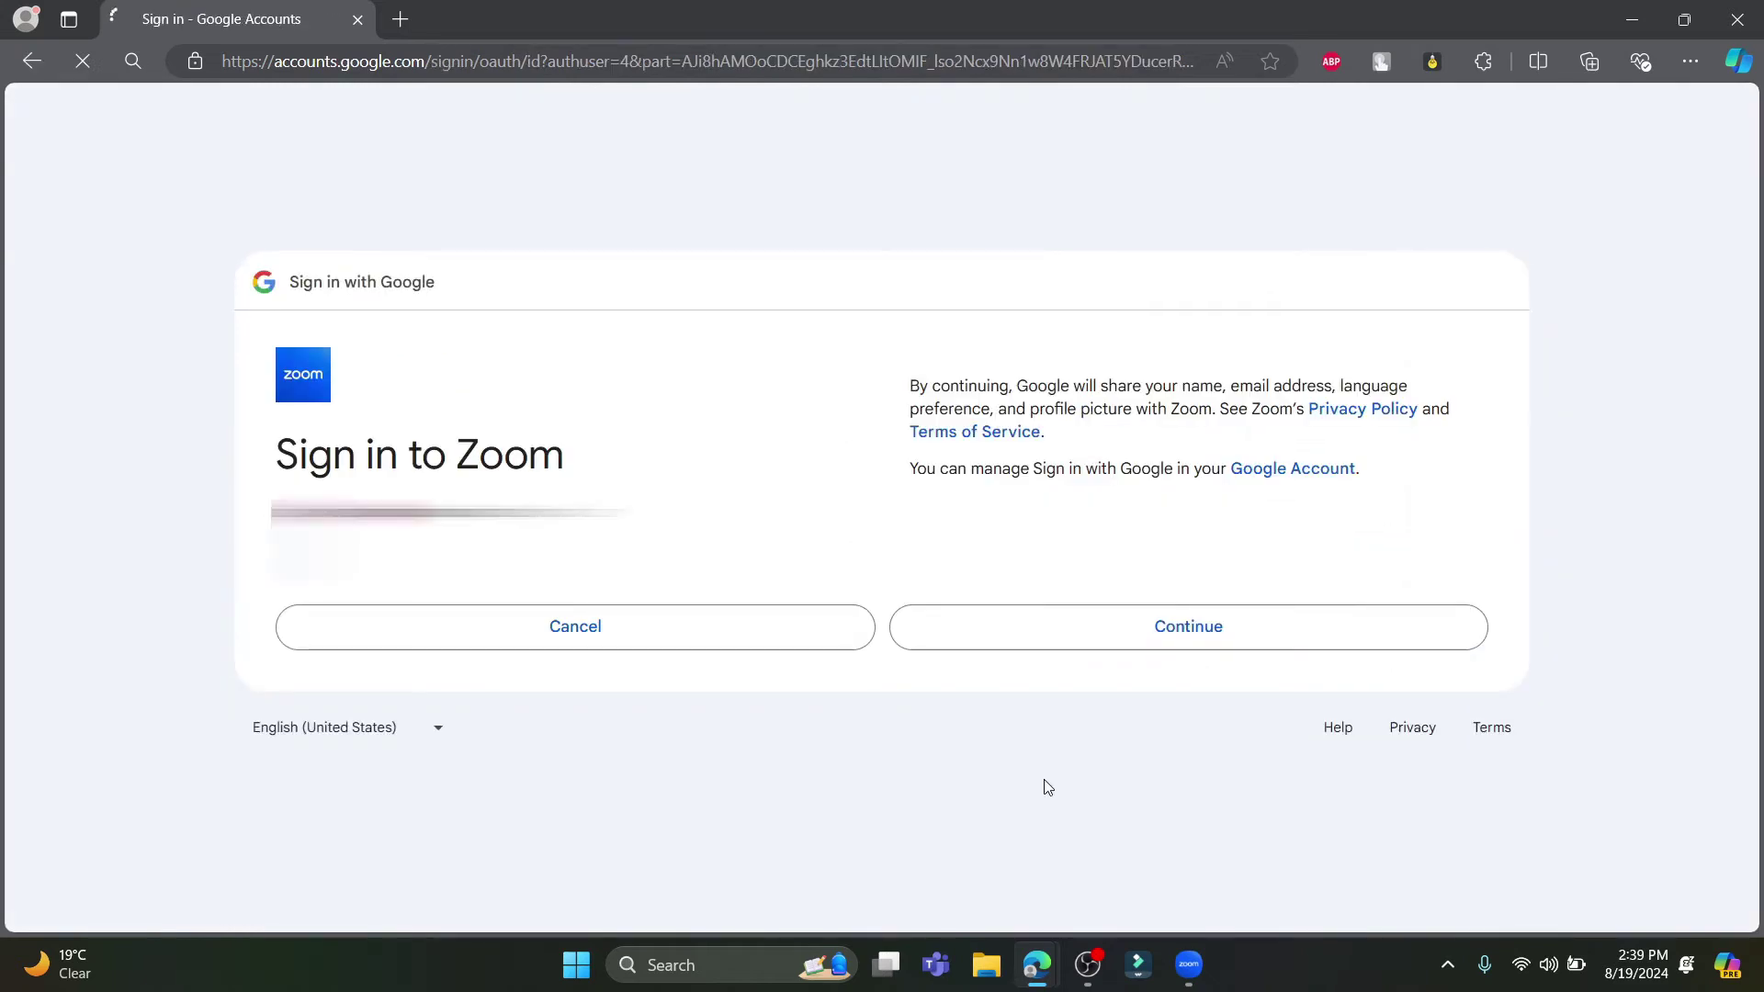
pyautogui.click(1056, 632)
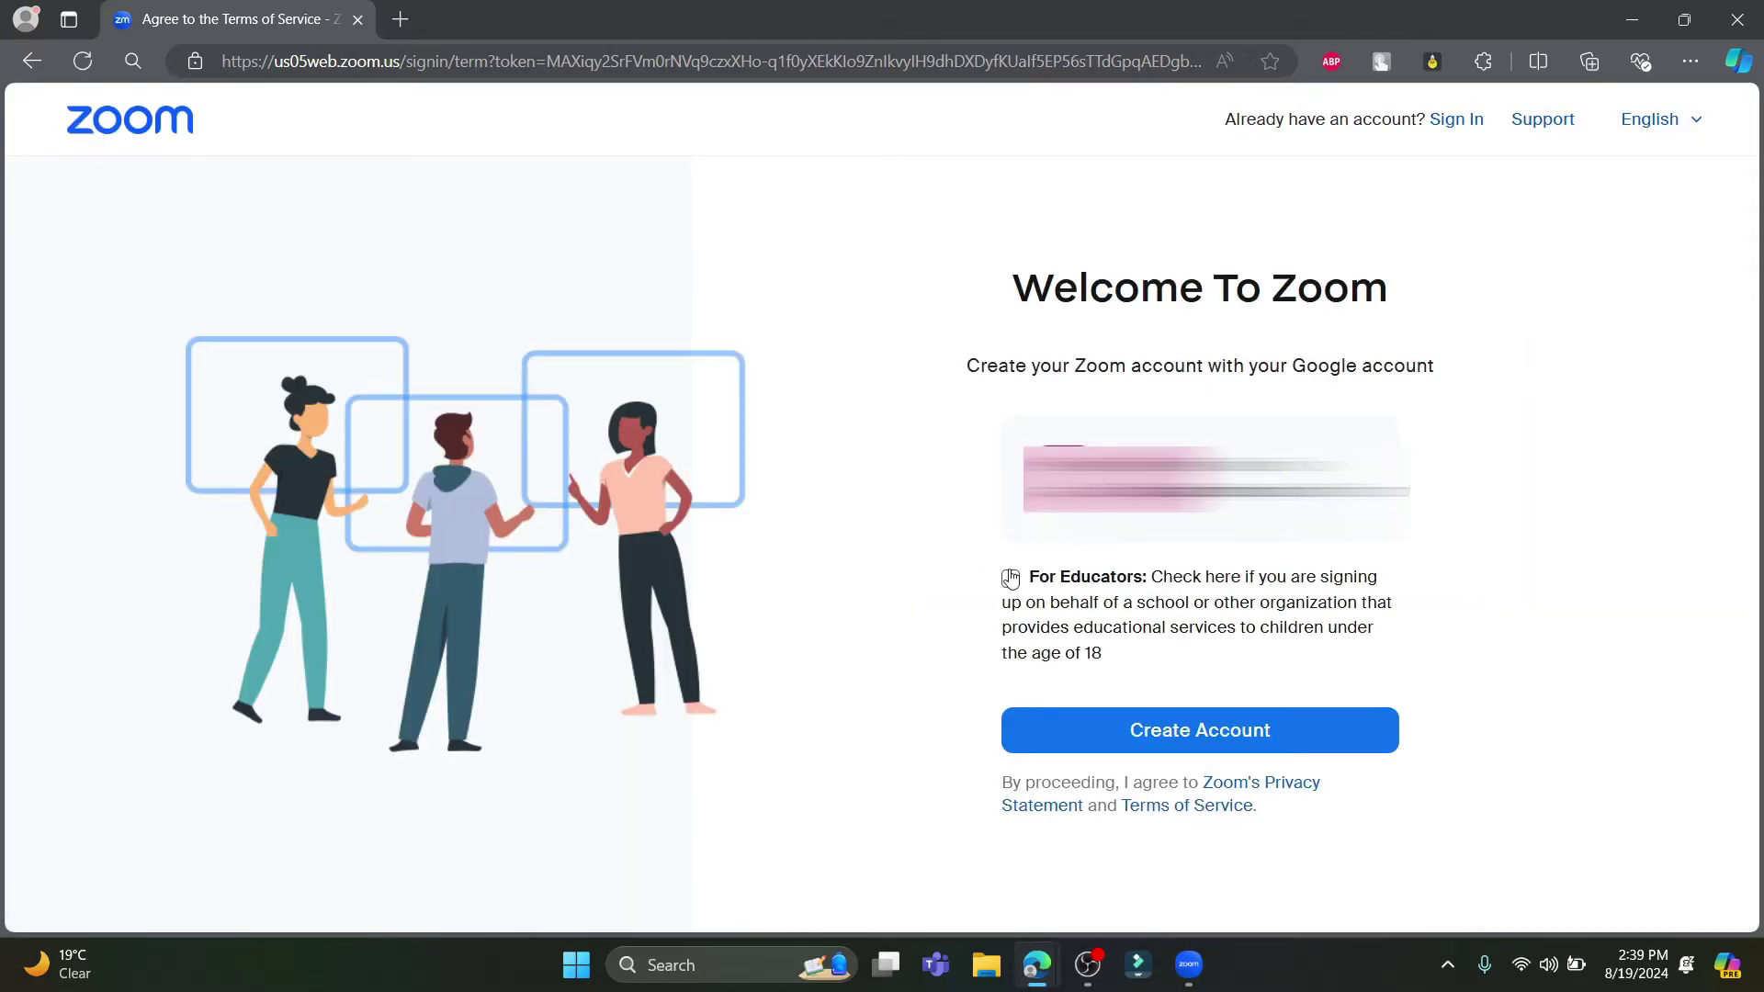
# Create the account For Educators with the 16 to 17 age group, then continue
pyautogui.click(1011, 578)
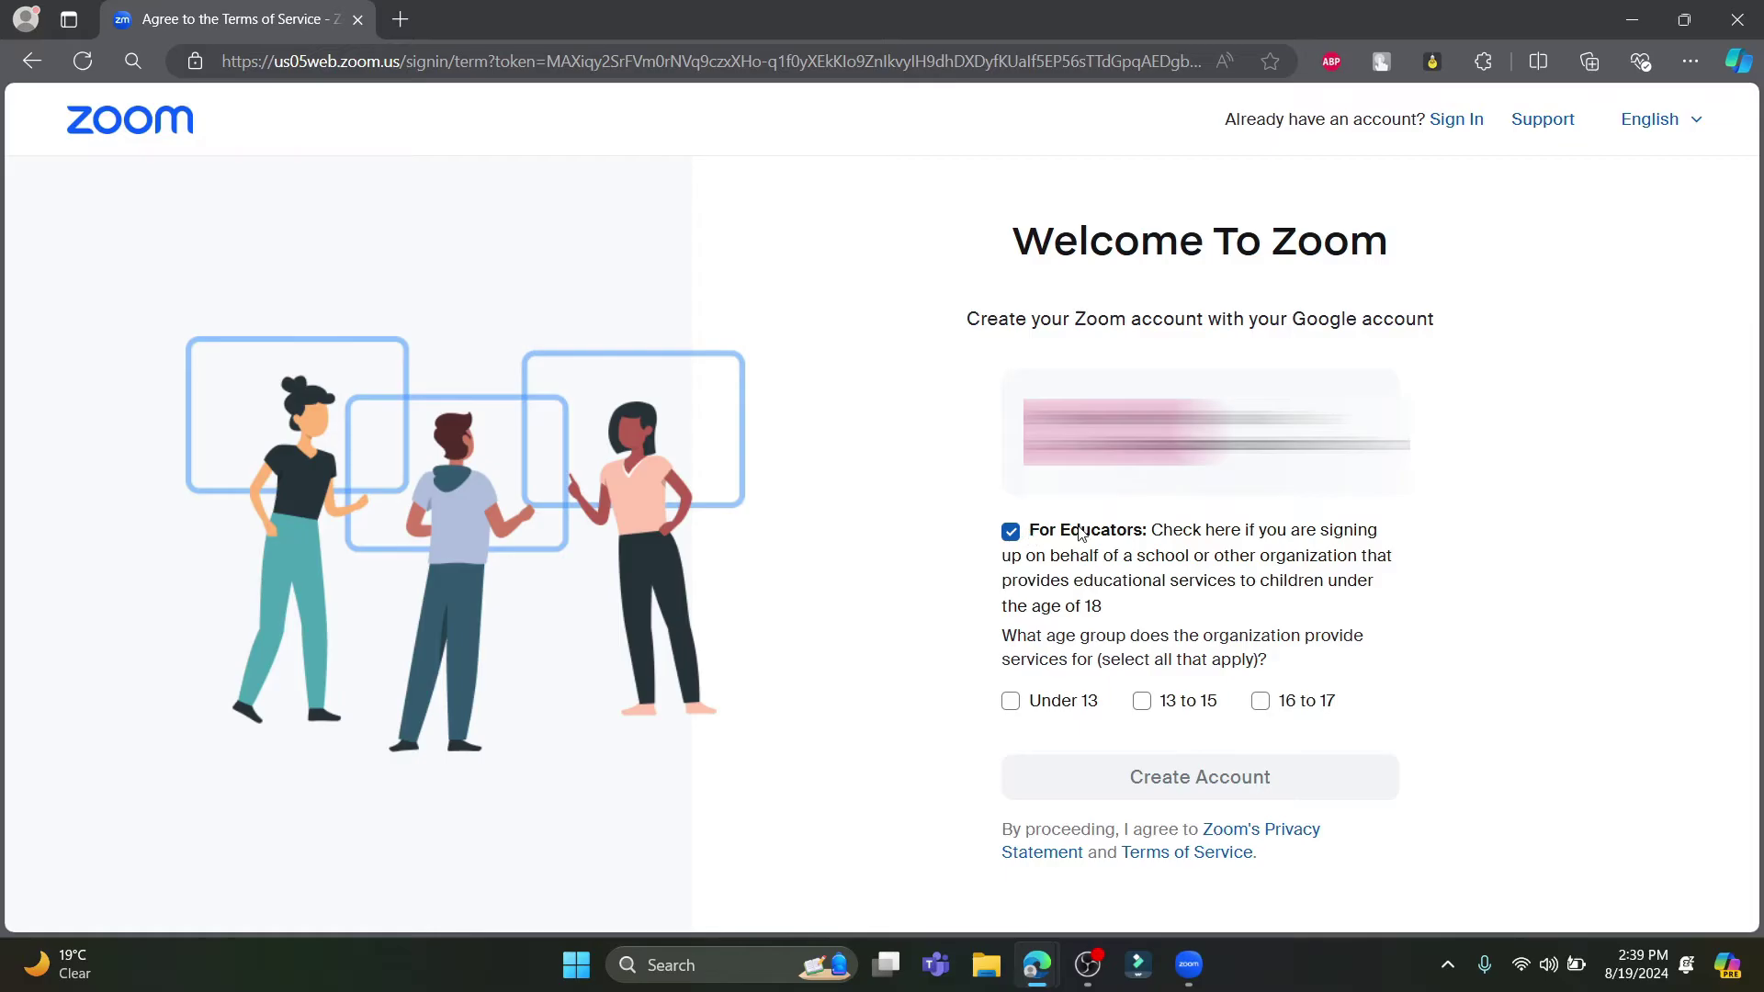
pyautogui.click(1305, 713)
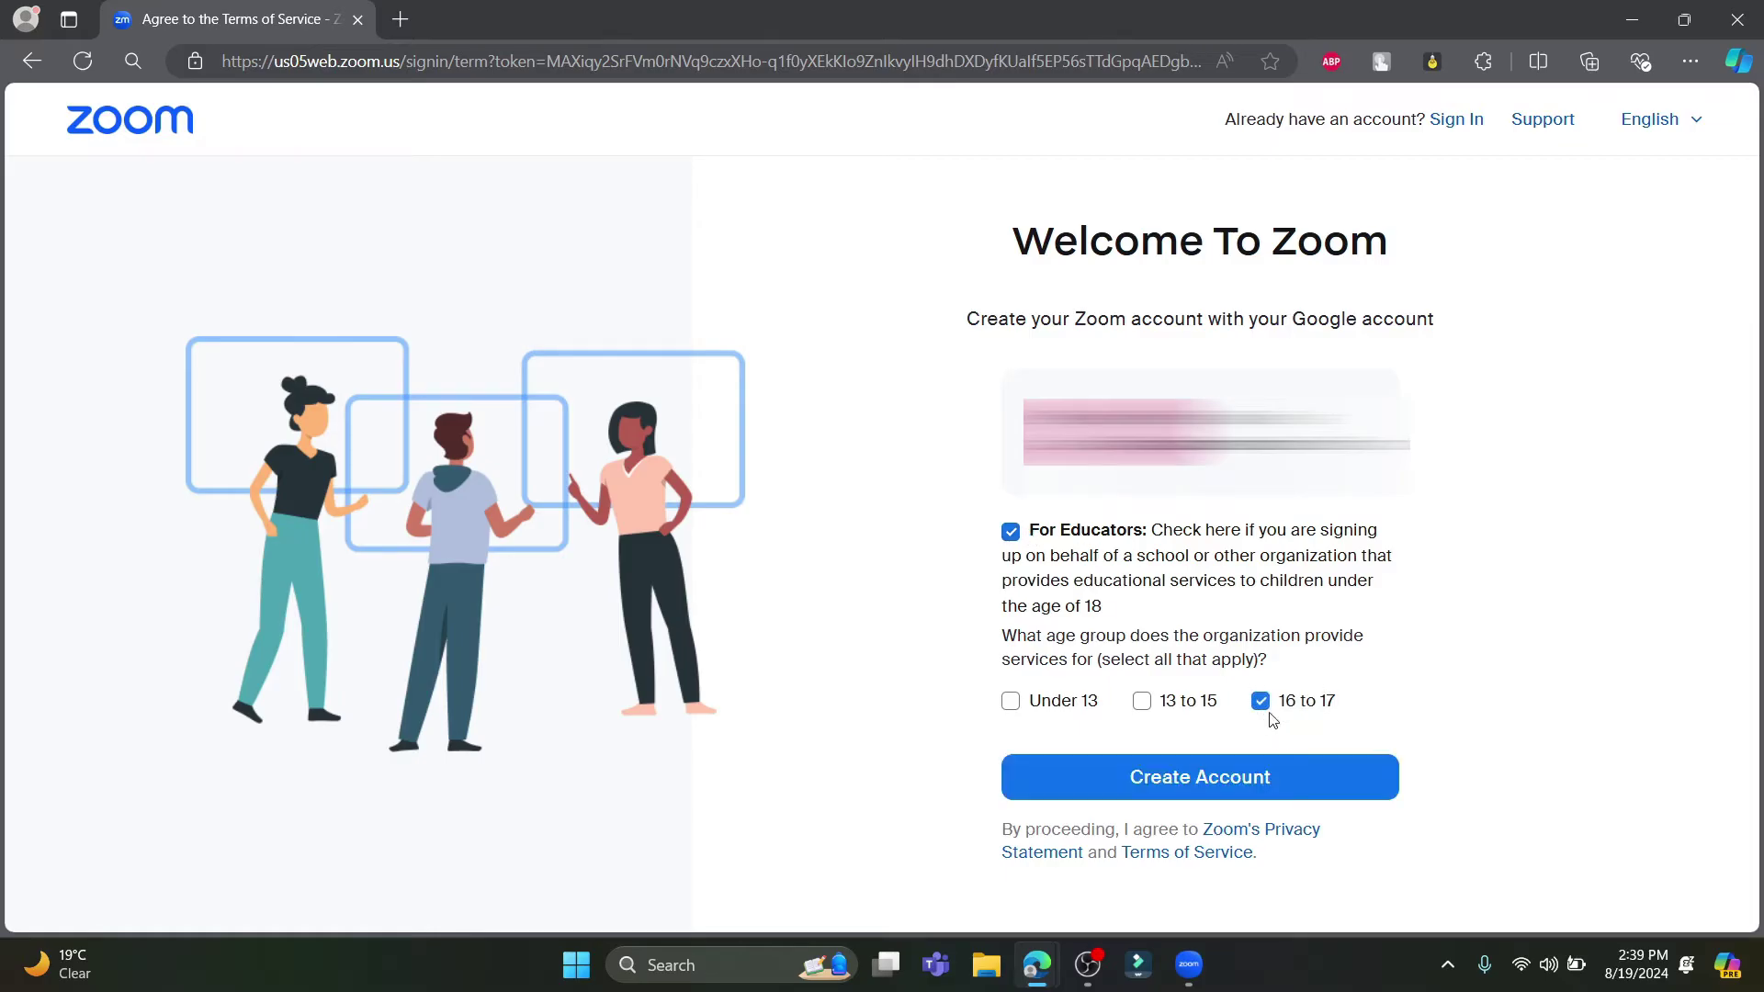
pyautogui.click(1209, 786)
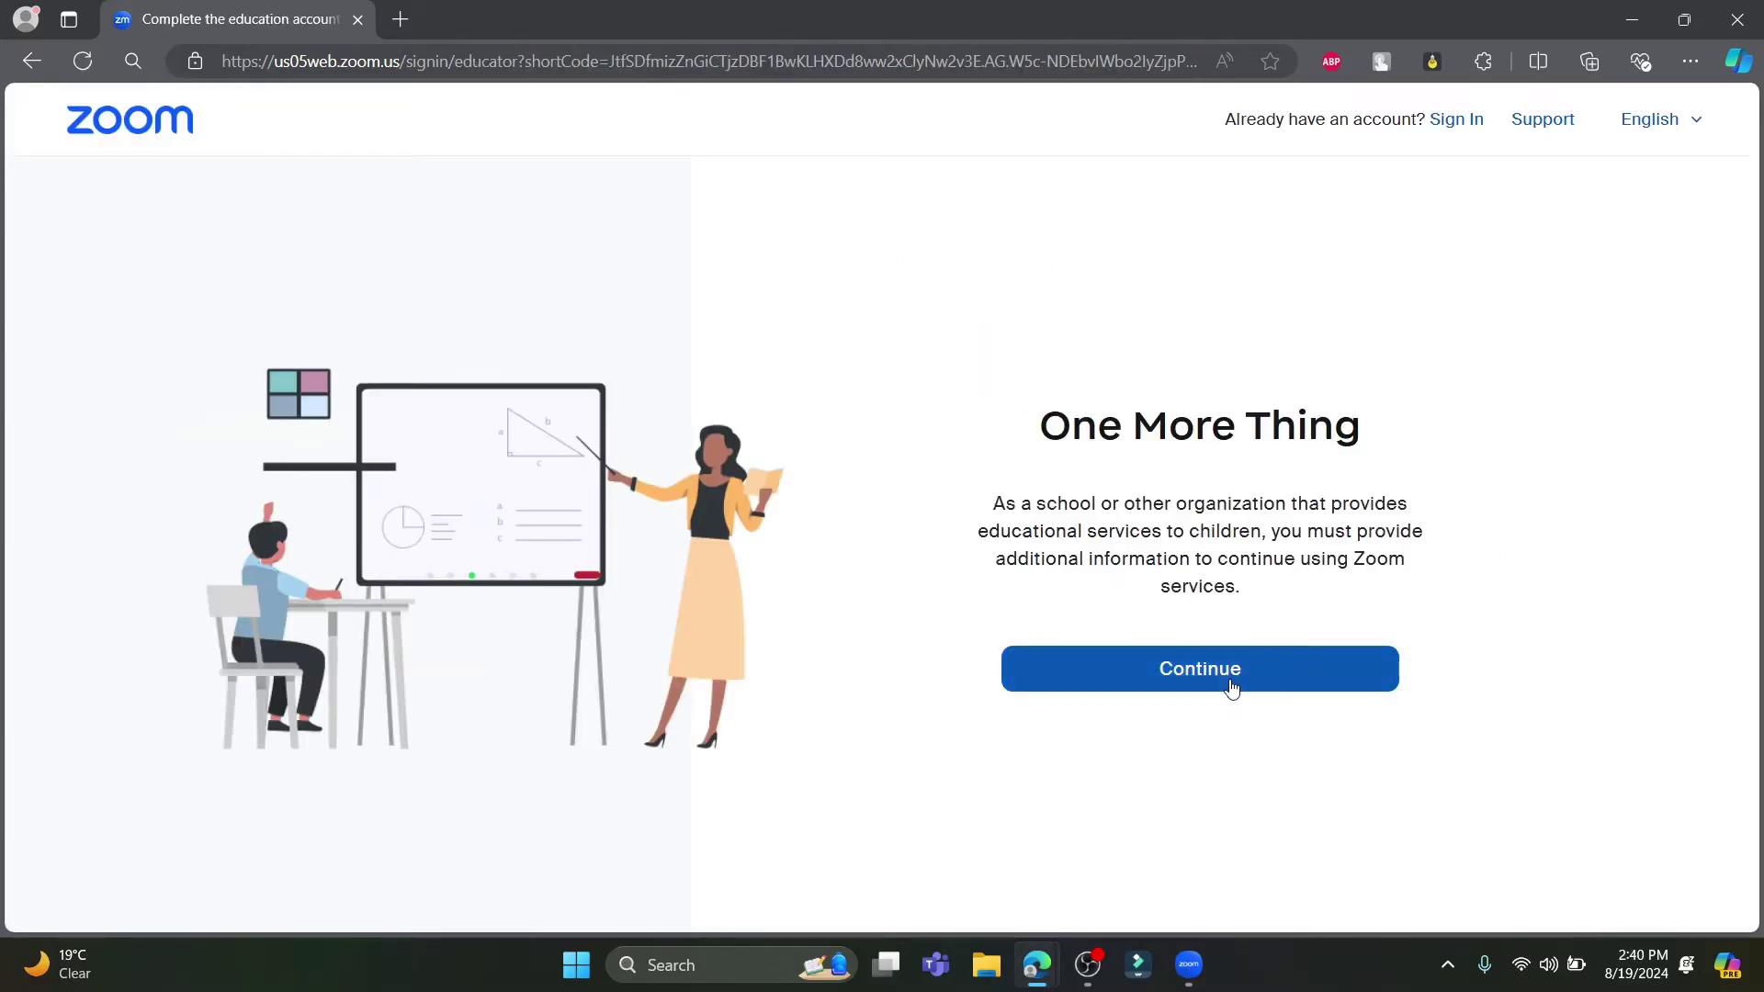
pyautogui.click(1349, 648)
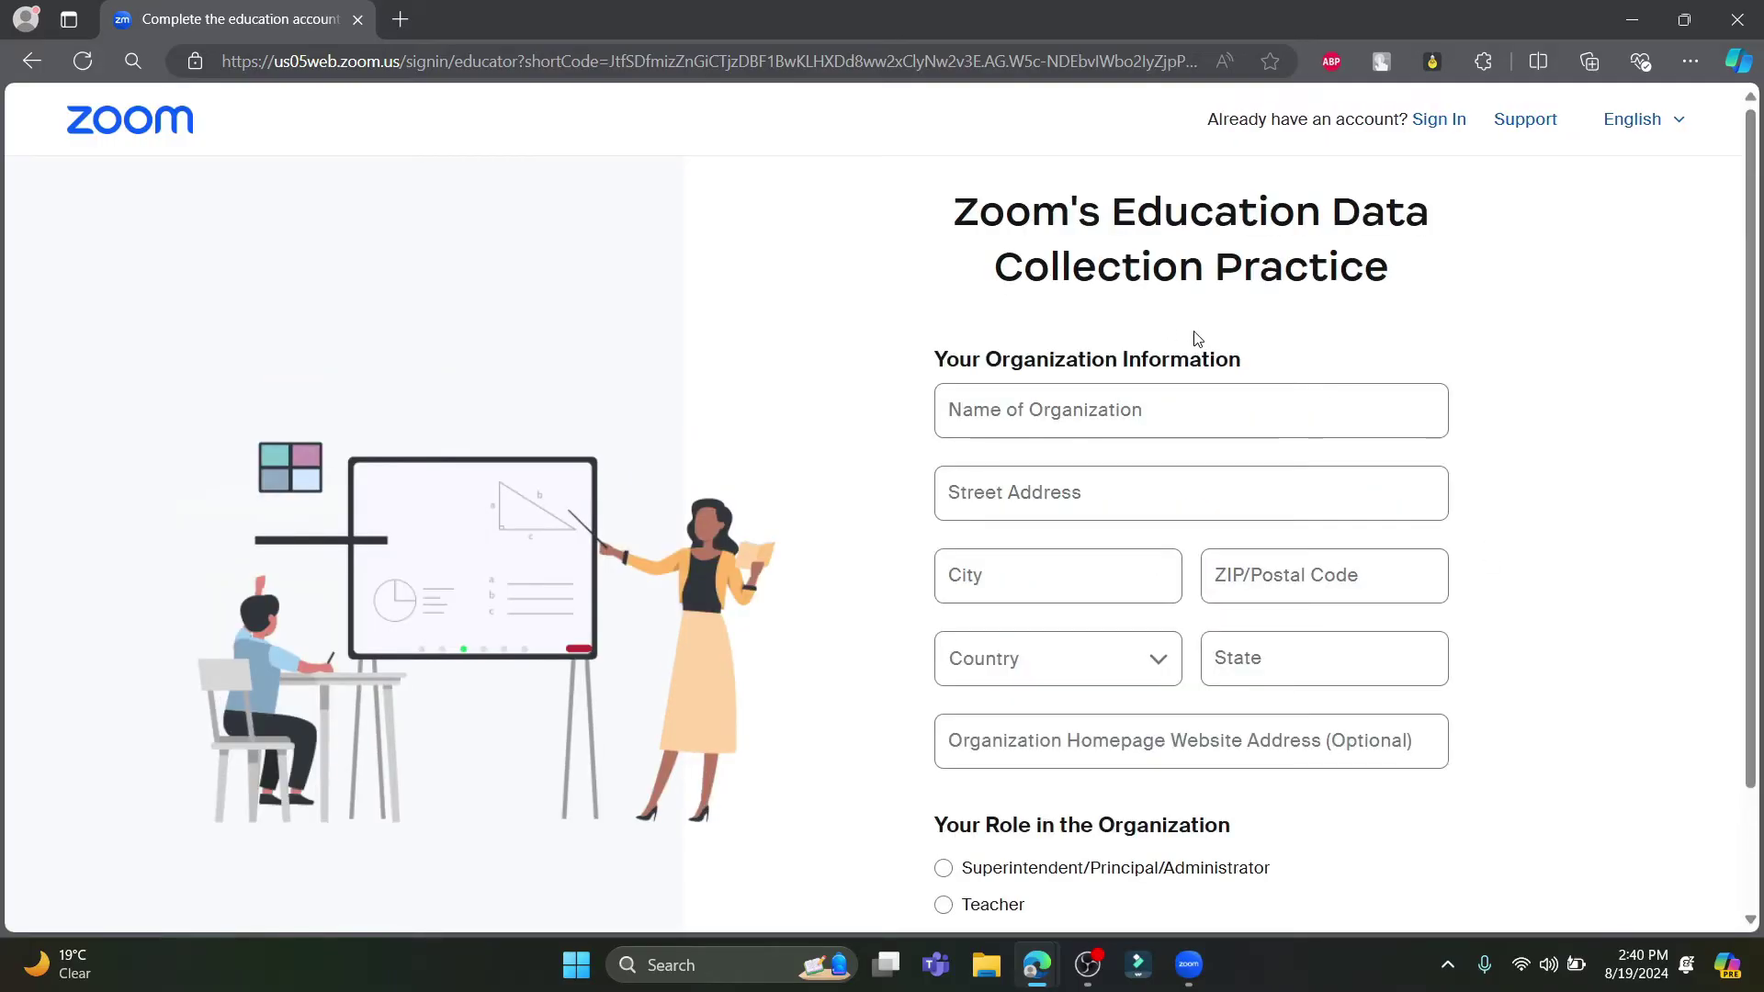
# Enter 'Kontentify e' as the Name of Organization
pyautogui.scroll(-2, 1083, 398)
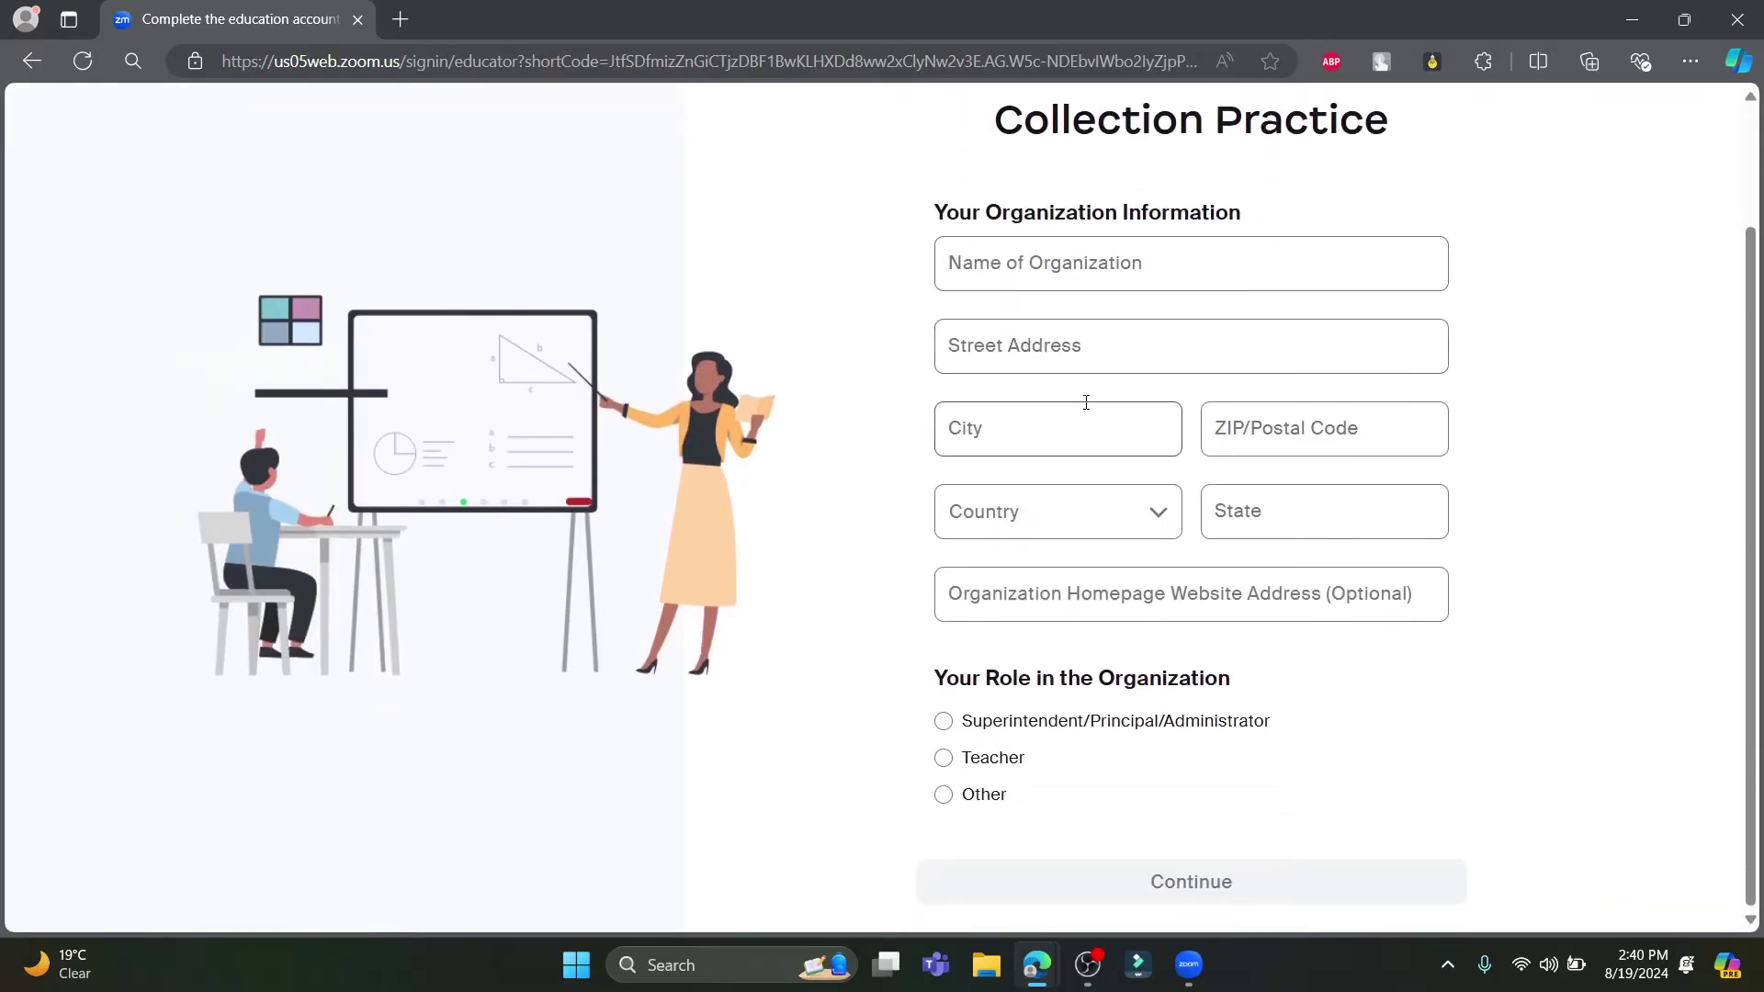
pyautogui.scroll(1, 1046, 358)
pyautogui.click(1149, 386)
pyautogui.click(1054, 390)
pyautogui.scroll(-1, 1075, 423)
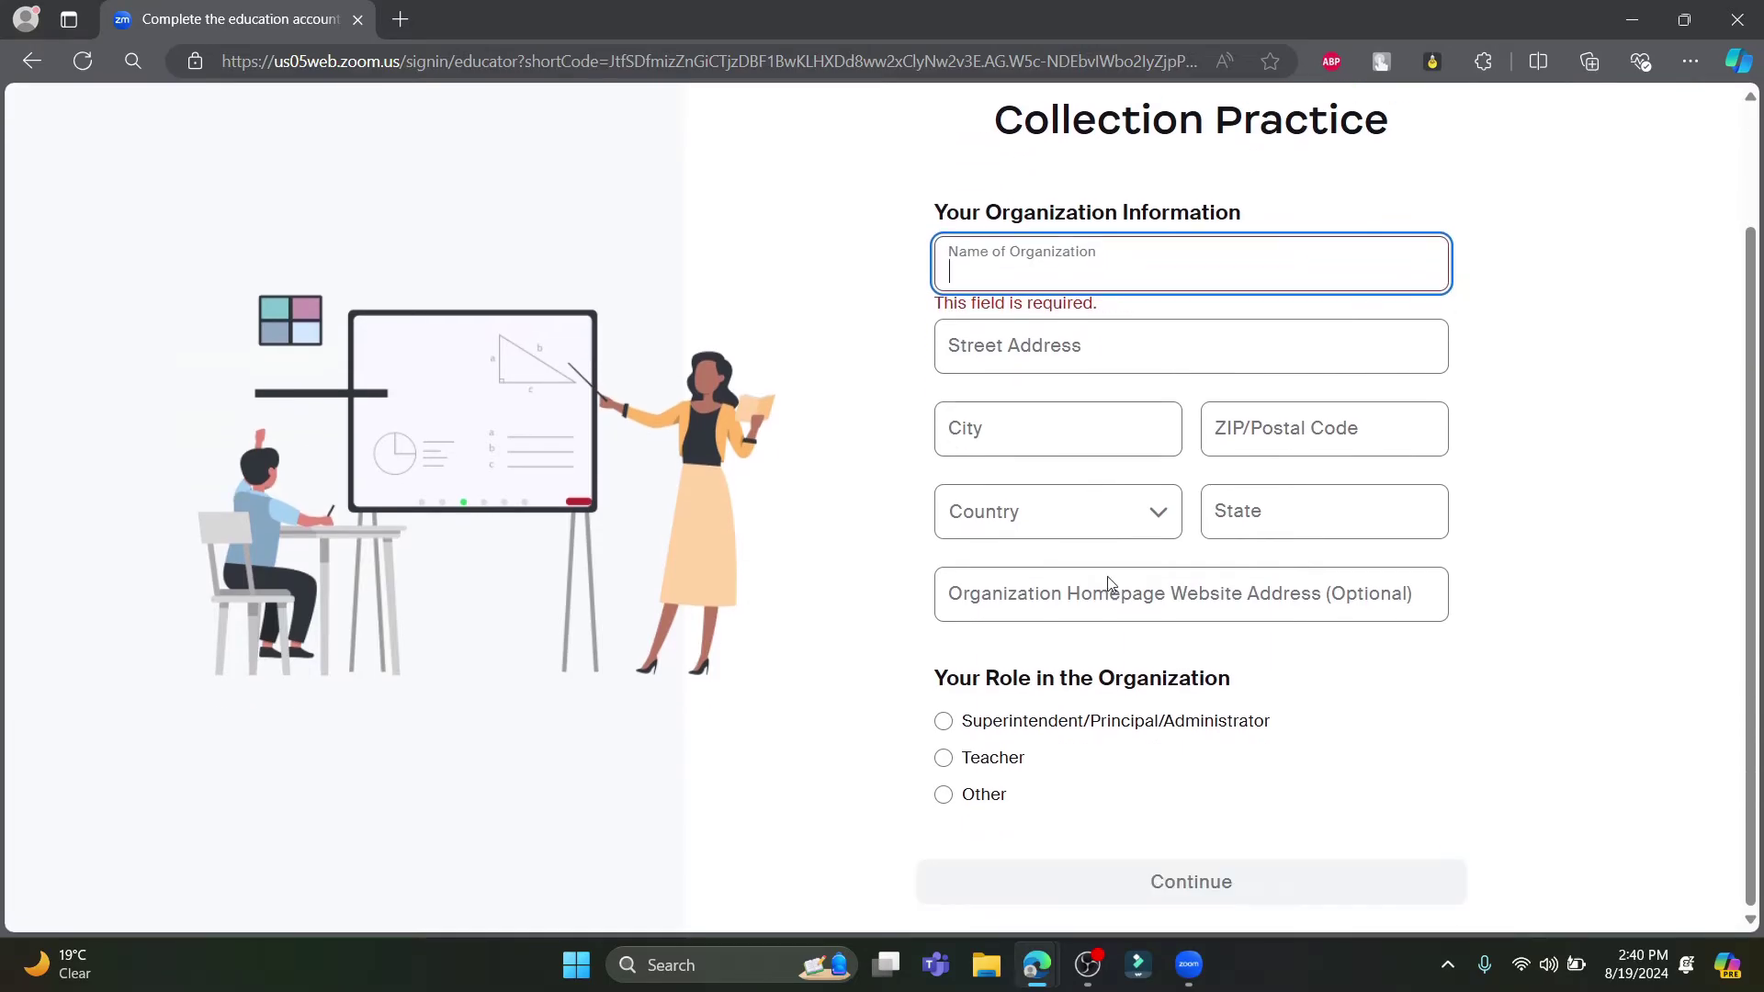
pyautogui.click(1189, 965)
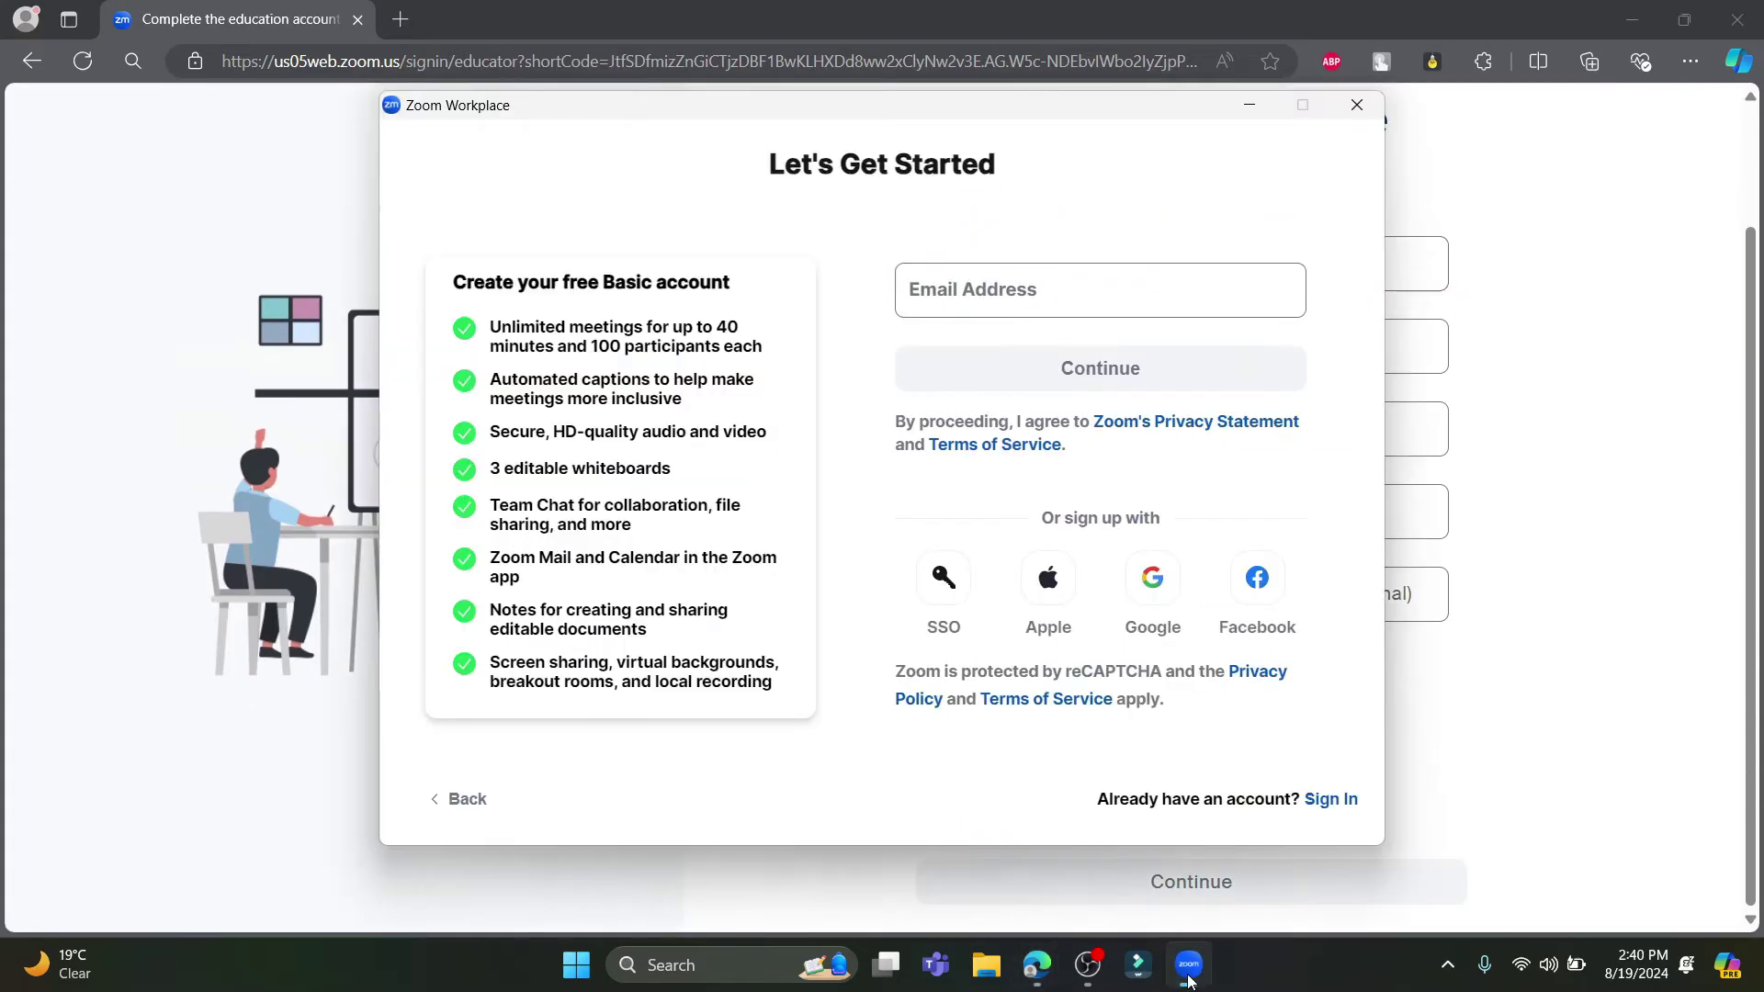
pyautogui.click(1189, 965)
pyautogui.scroll(2, 1140, 615)
pyautogui.click(1080, 416)
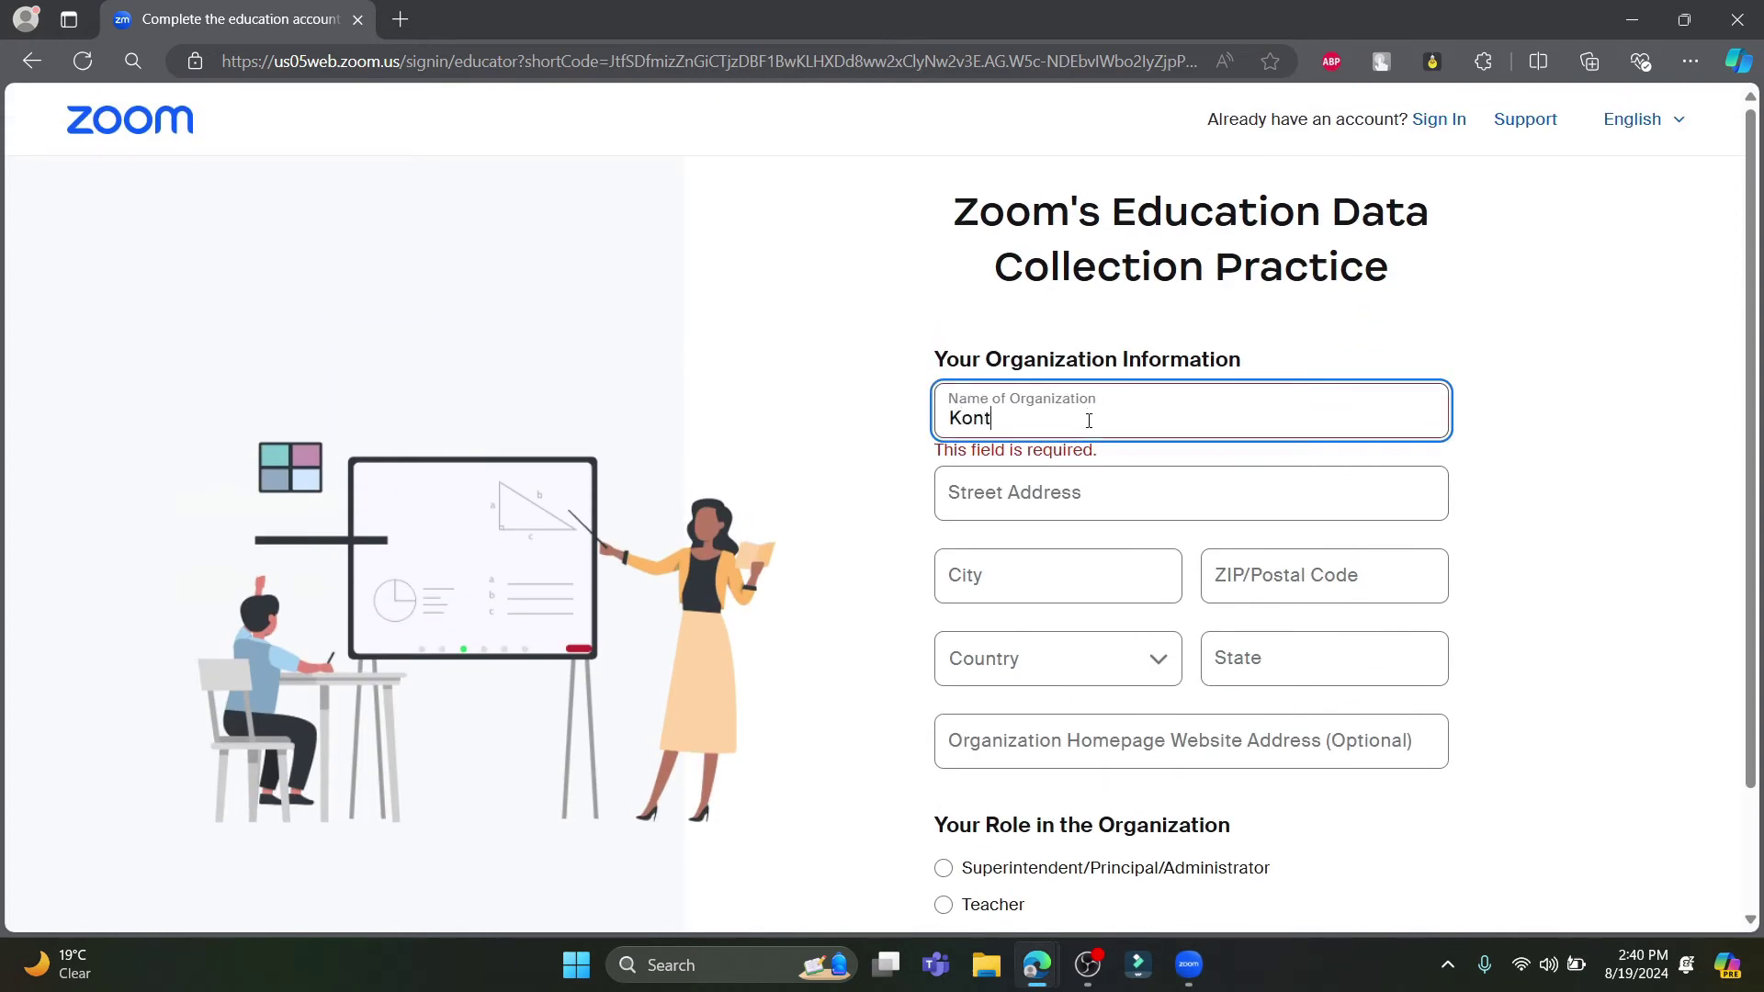
pyautogui.write('Kontentify e')
# Fill in the street address and postal code, pick Nepal as country, and choose Other as role
pyautogui.click(1115, 469)
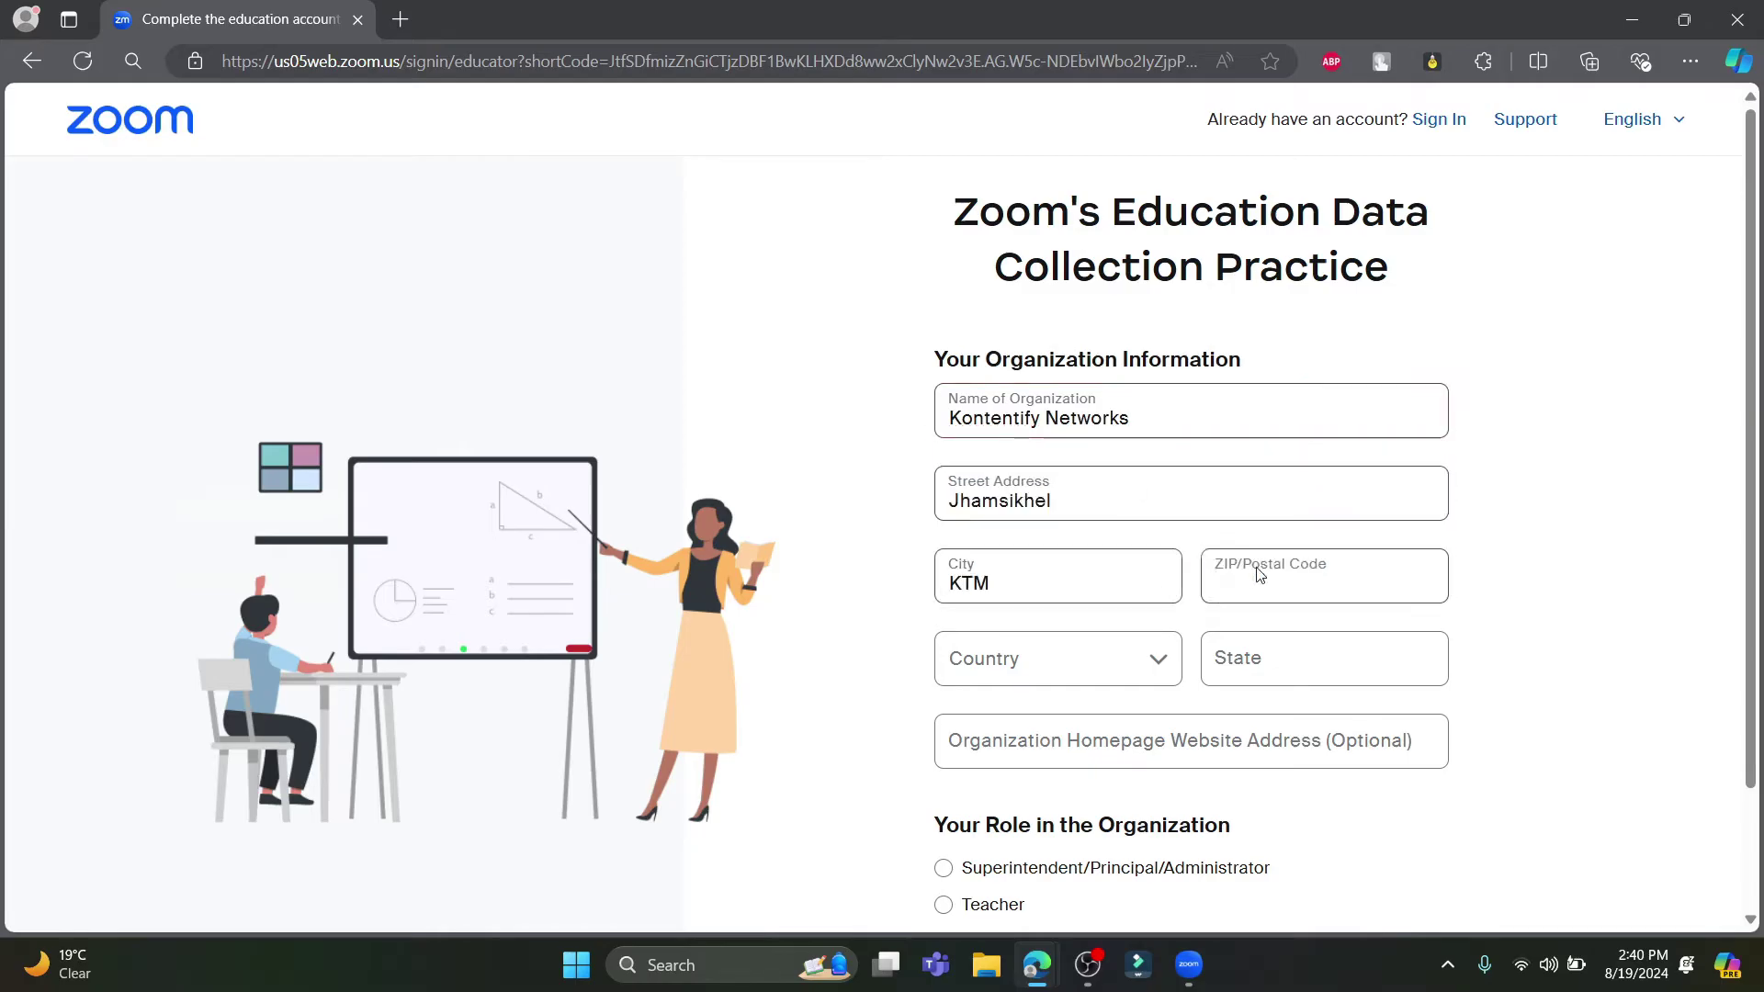
pyautogui.click(1267, 578)
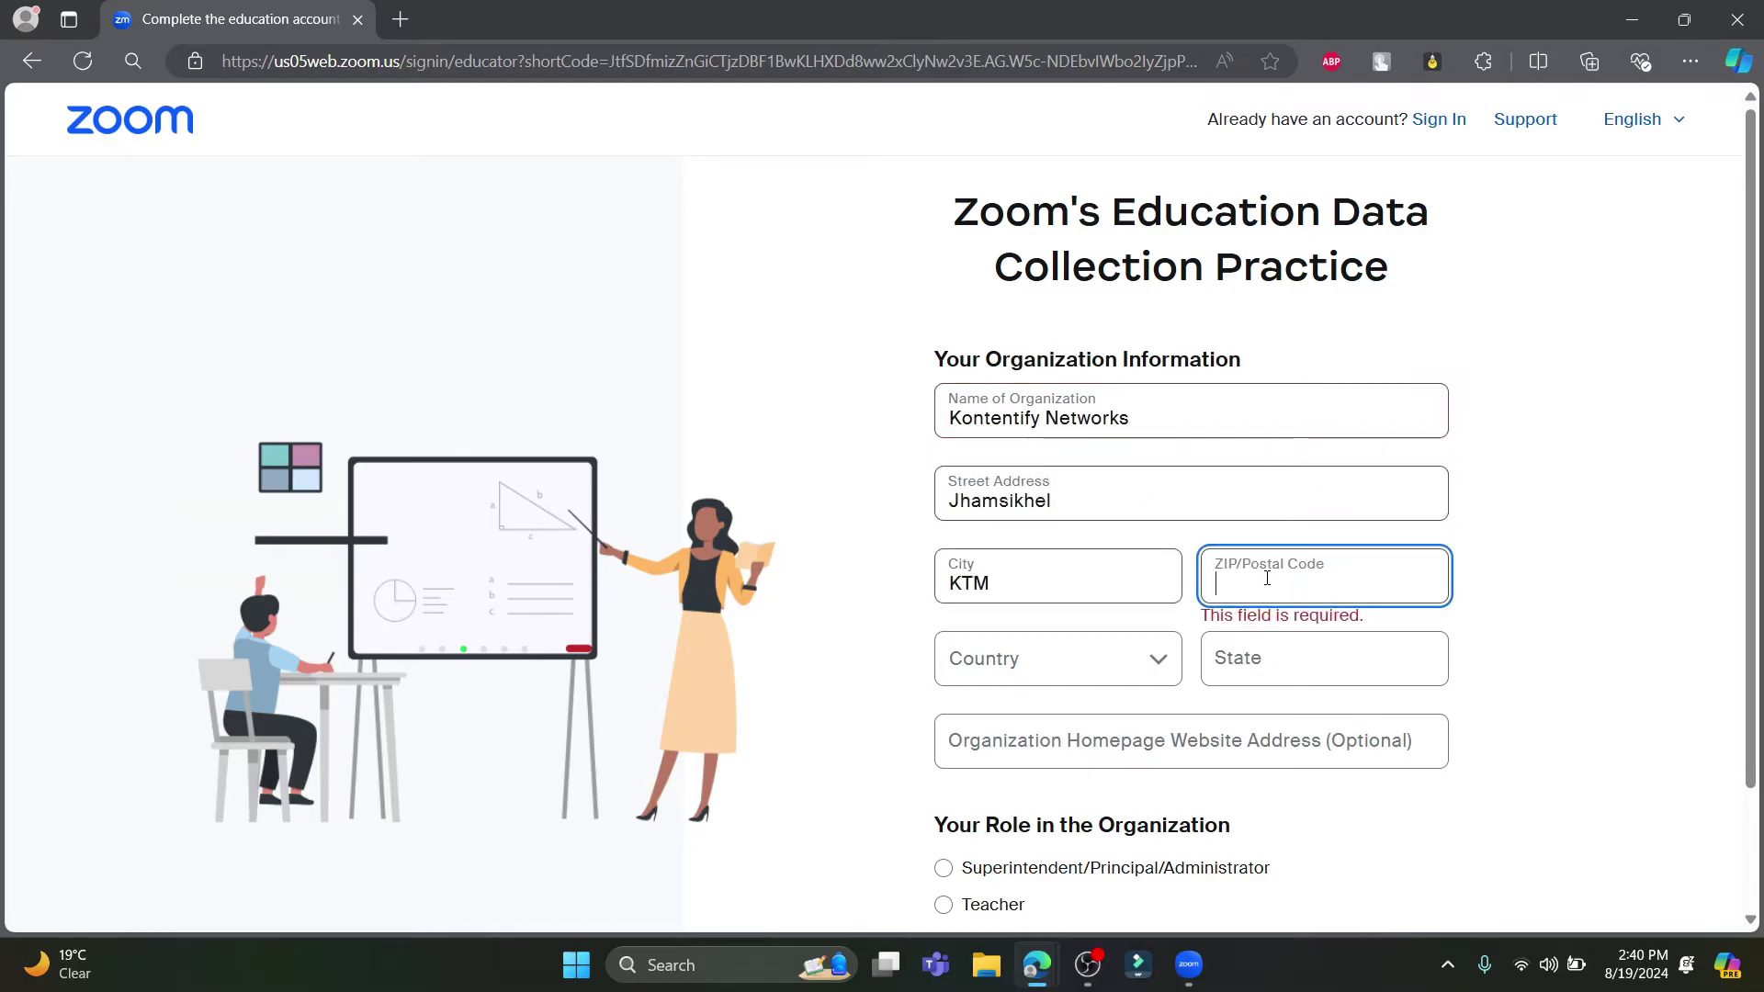
pyautogui.write('446000')
pyautogui.click(1043, 650)
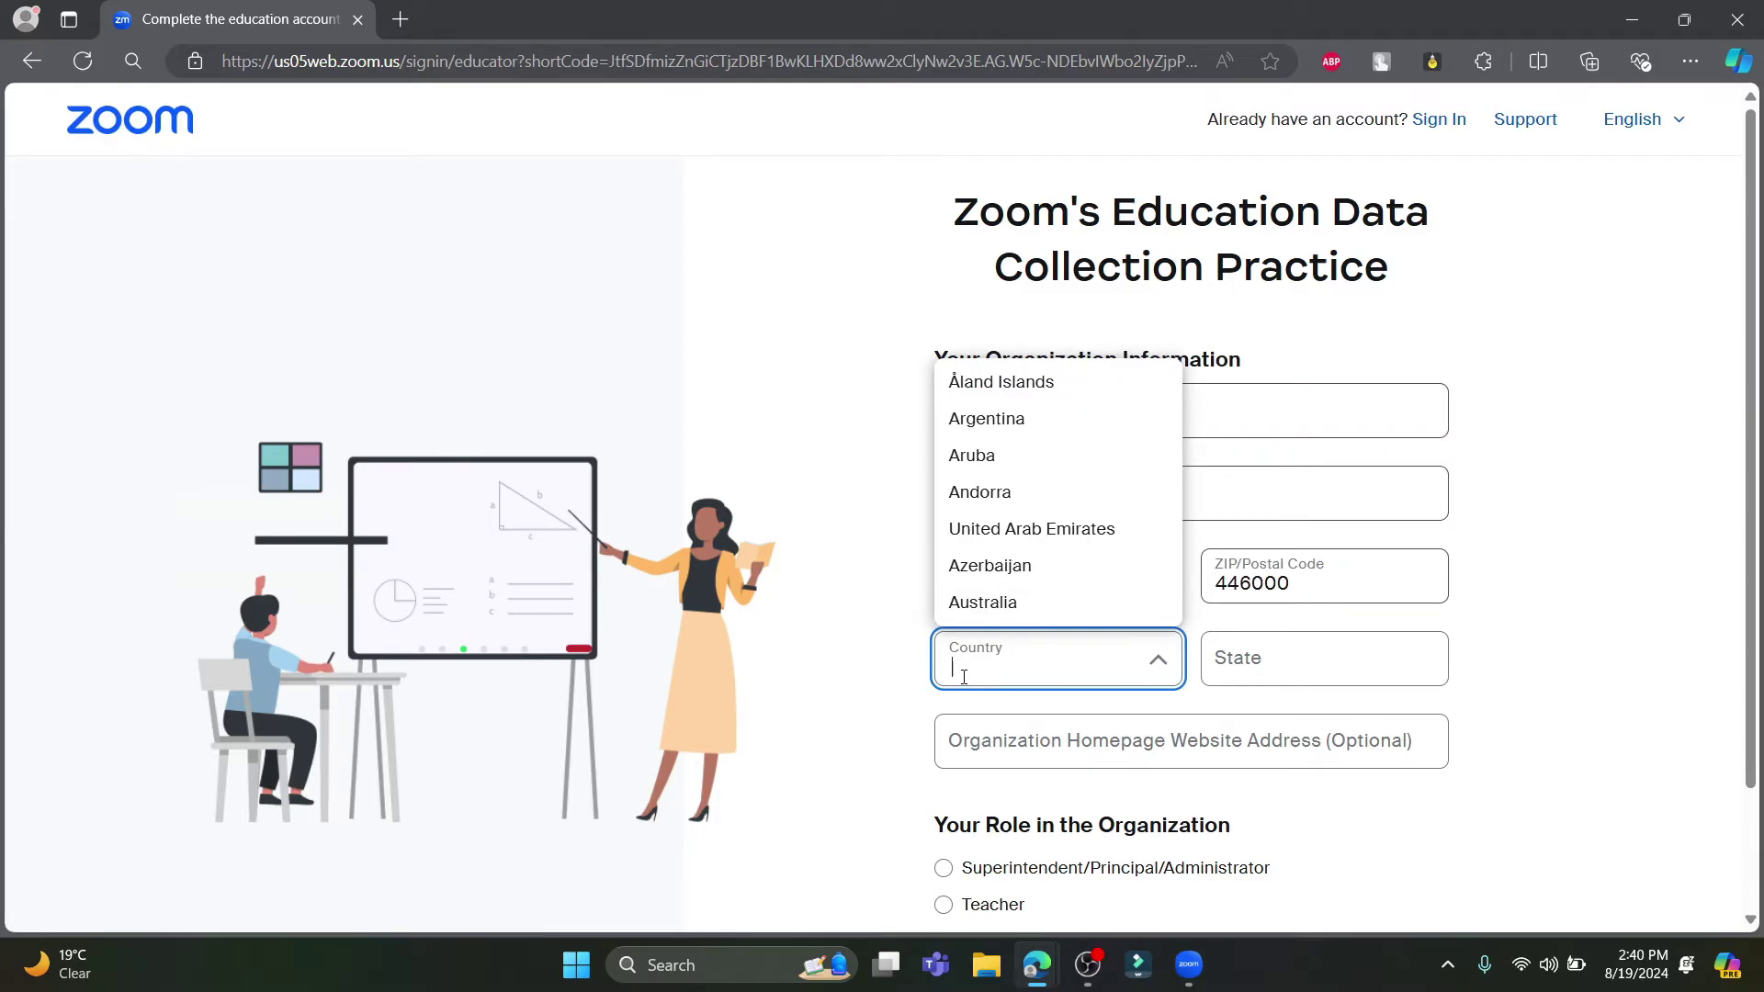
pyautogui.write('Ne')
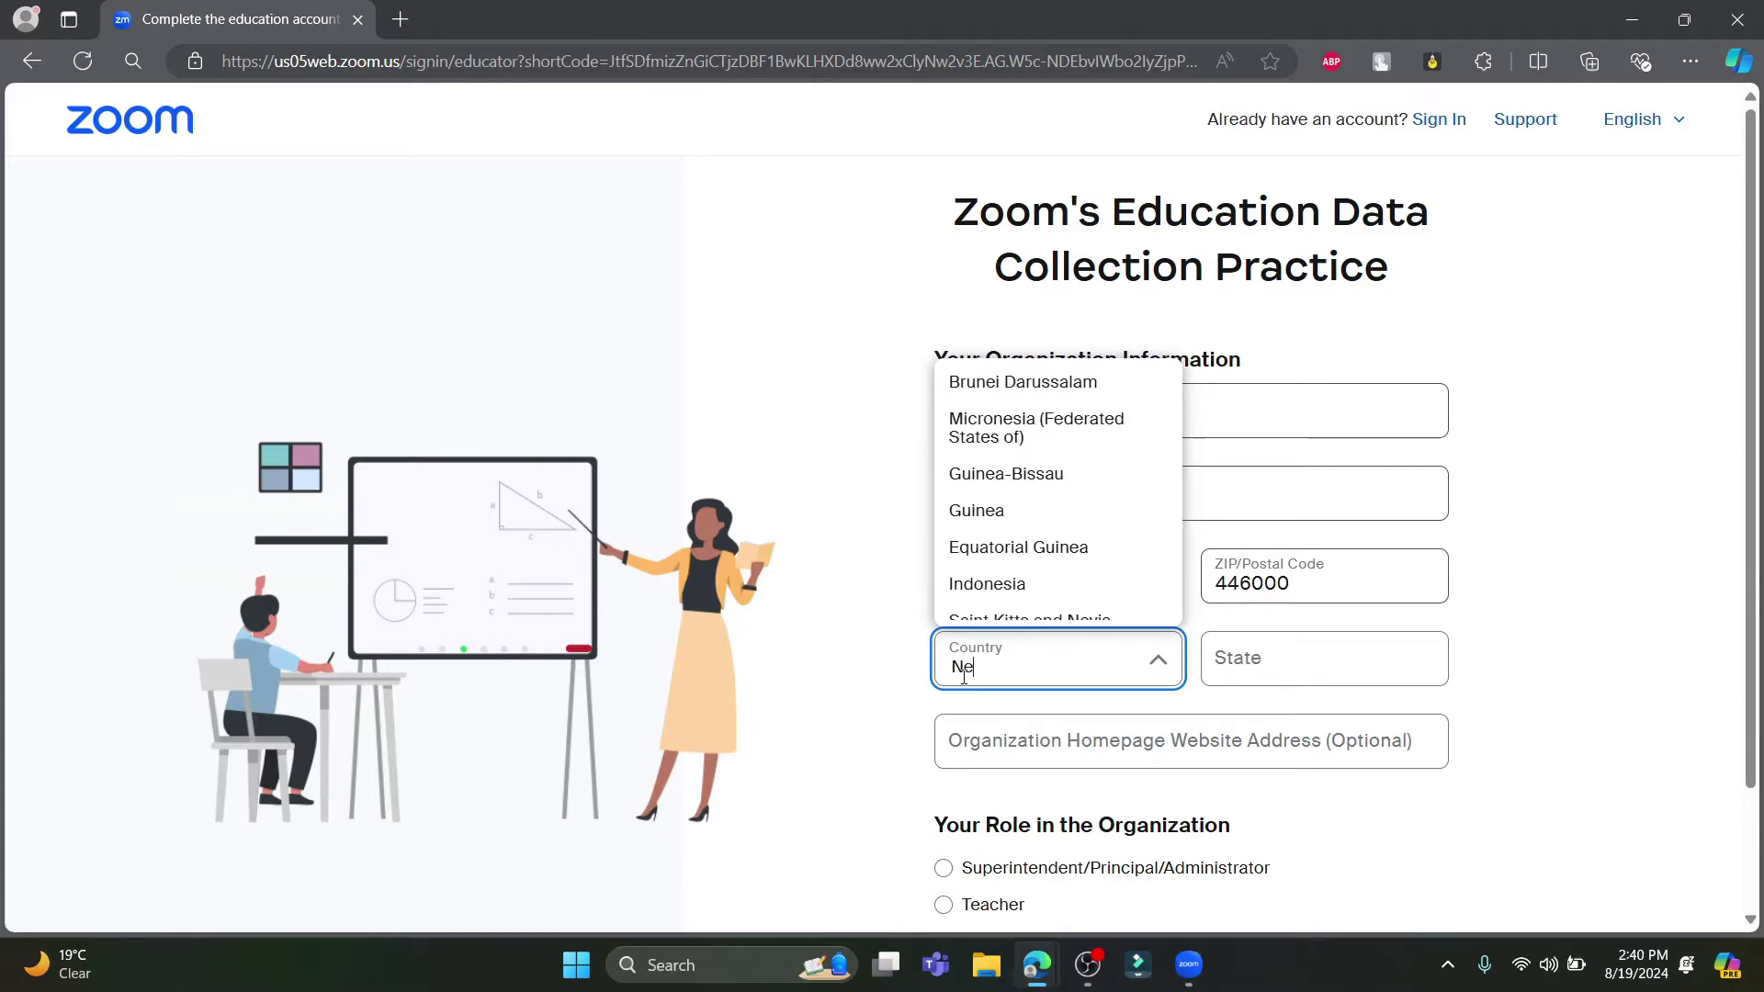
pyautogui.press('Return')
pyautogui.click(1321, 668)
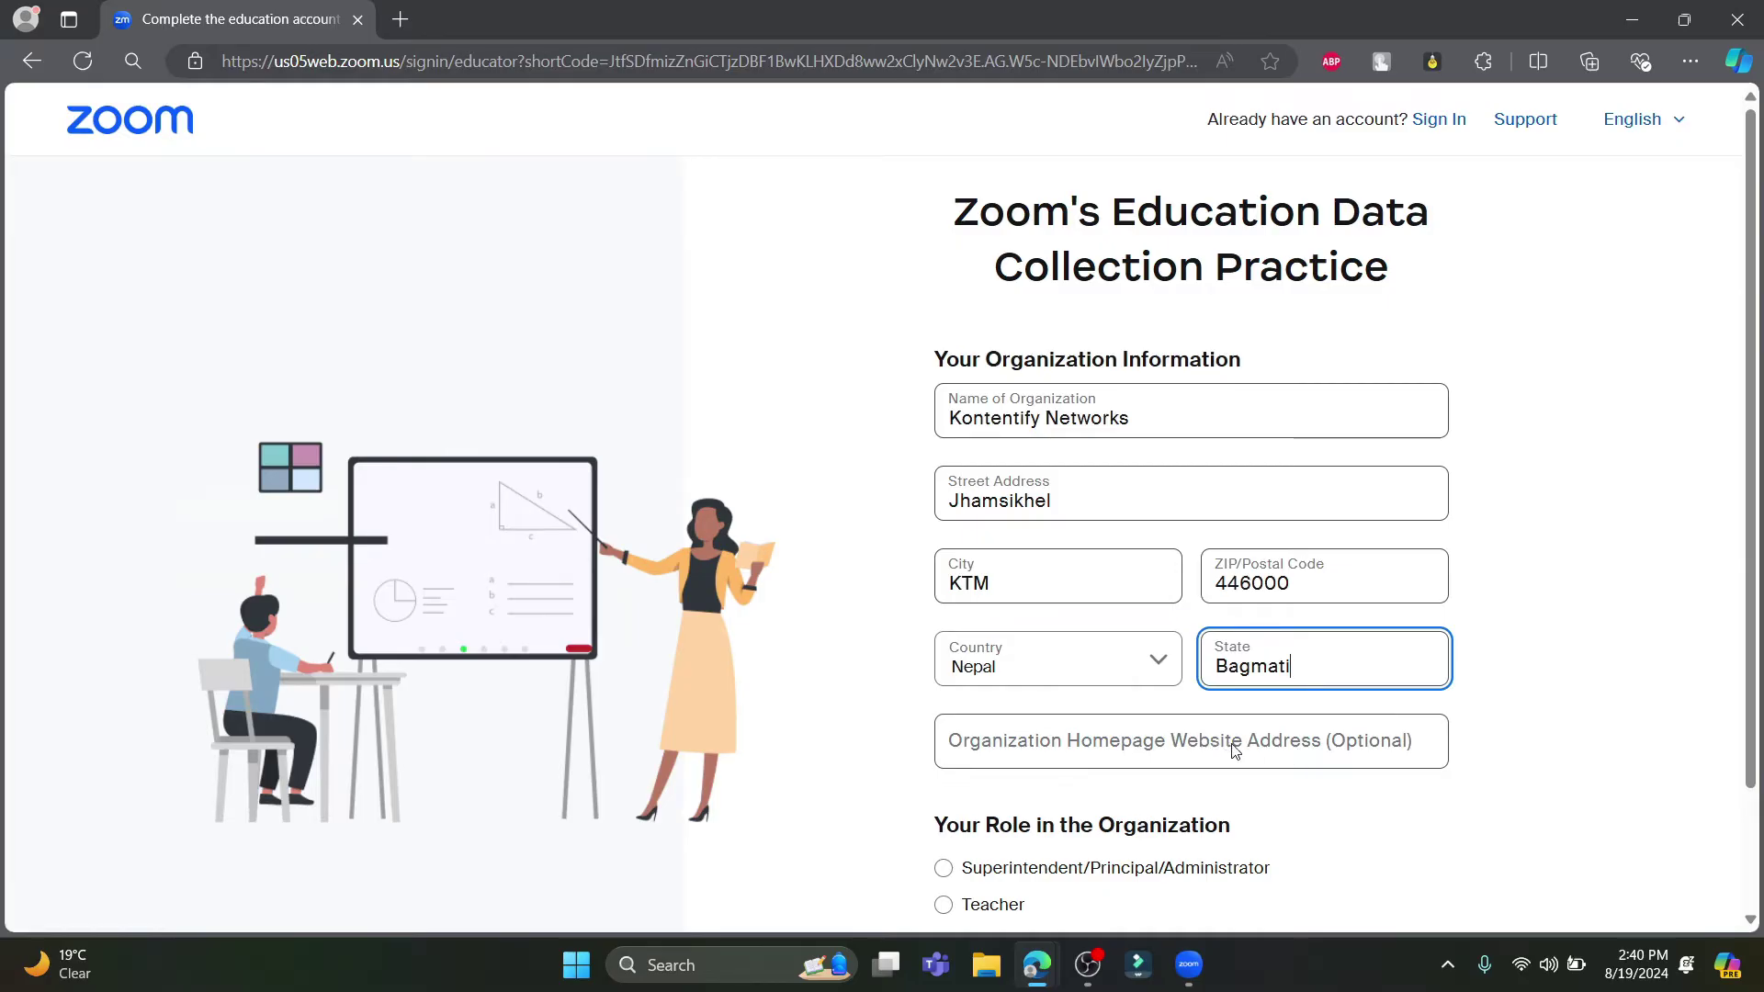
pyautogui.scroll(-1, 1241, 735)
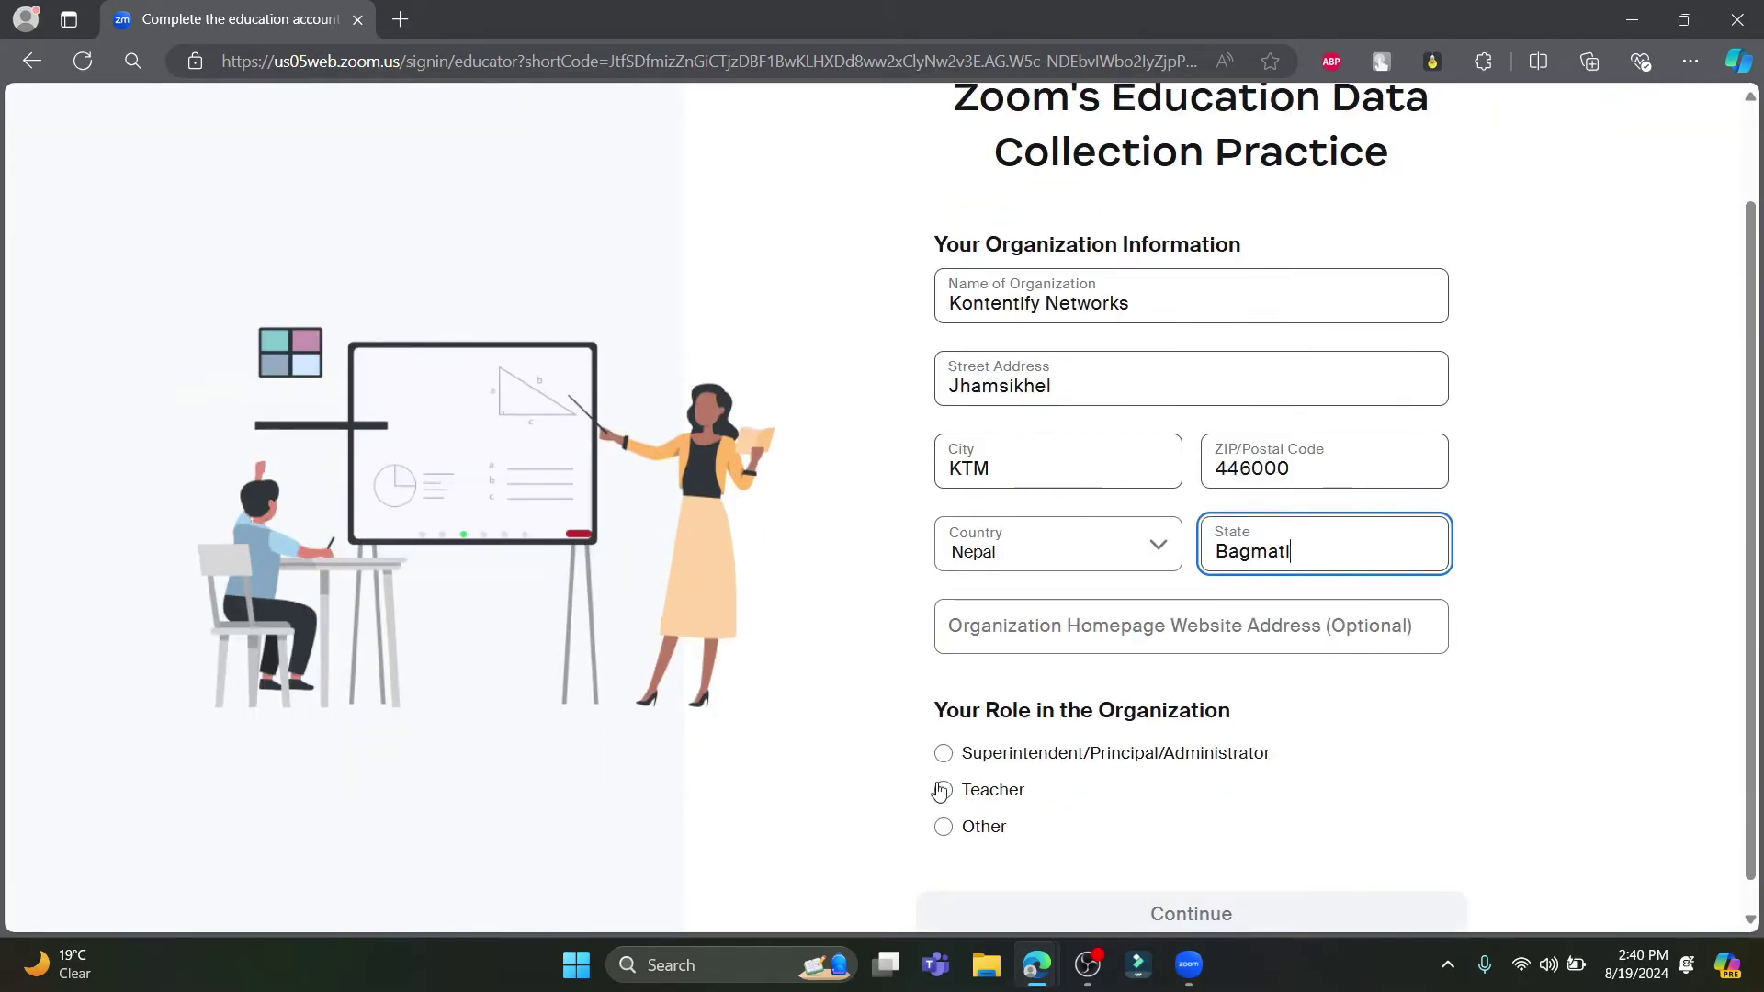
pyautogui.click(965, 829)
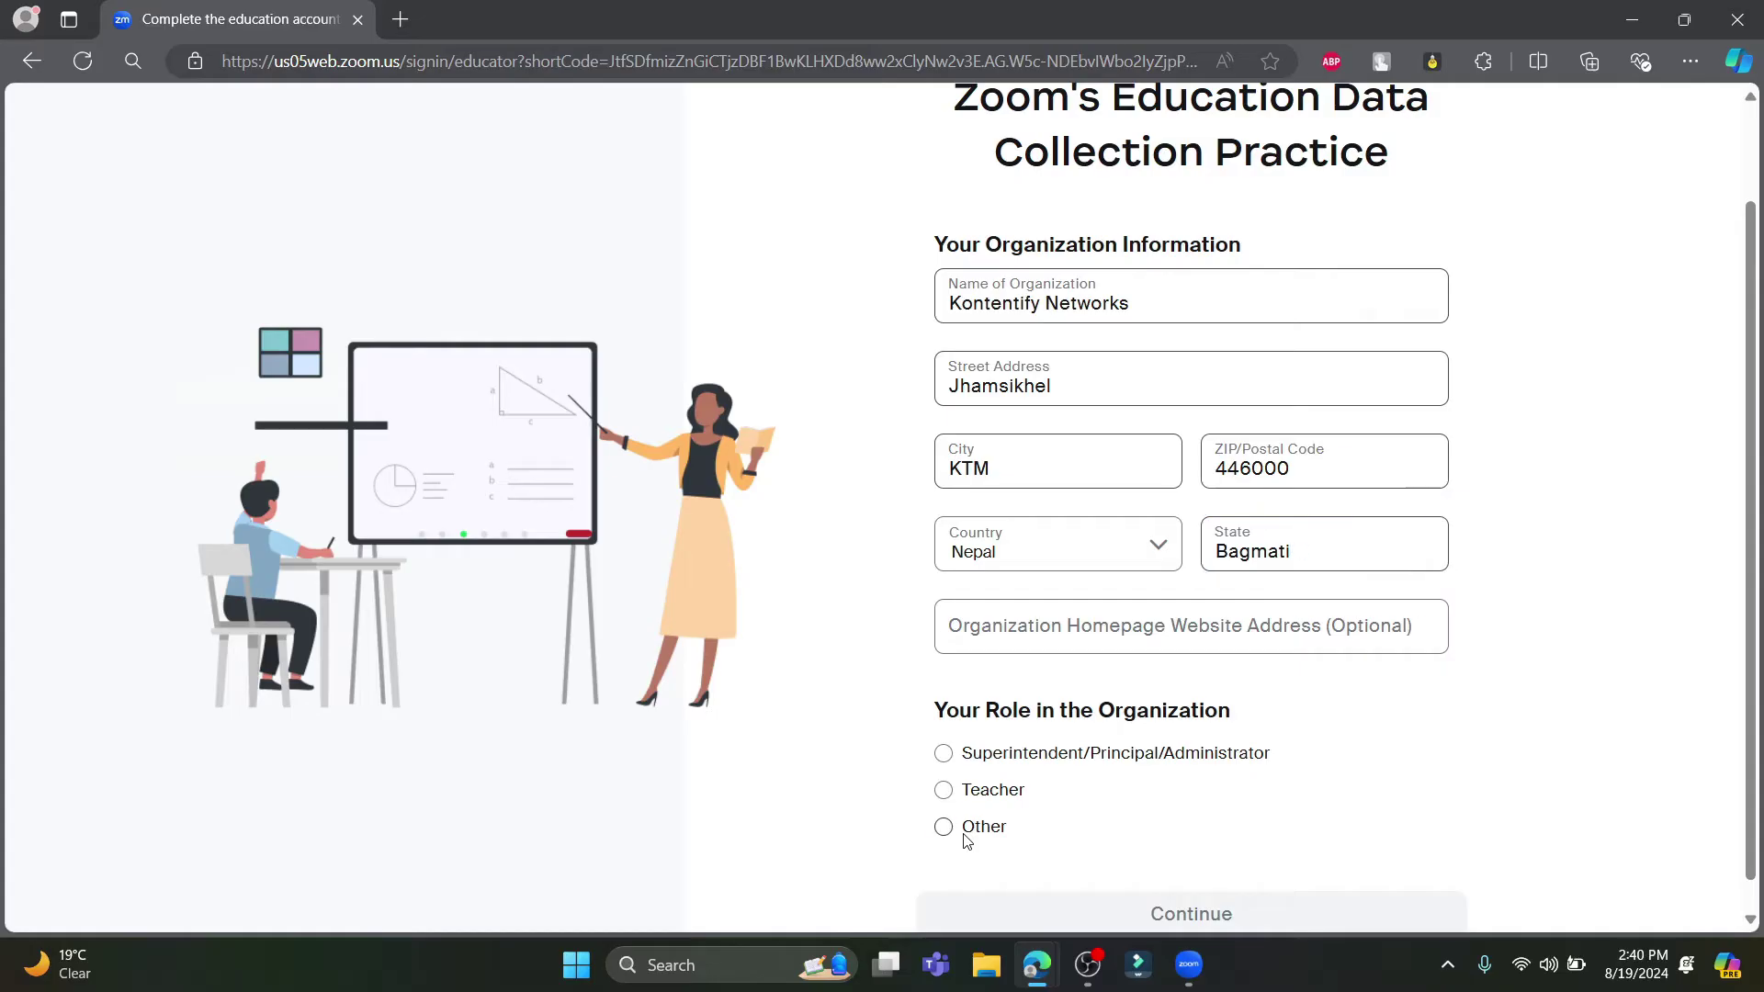
# Submit the form, go to My Account, always allow opening Zoom Workplace, and dismiss its update notice
pyautogui.click(1190, 914)
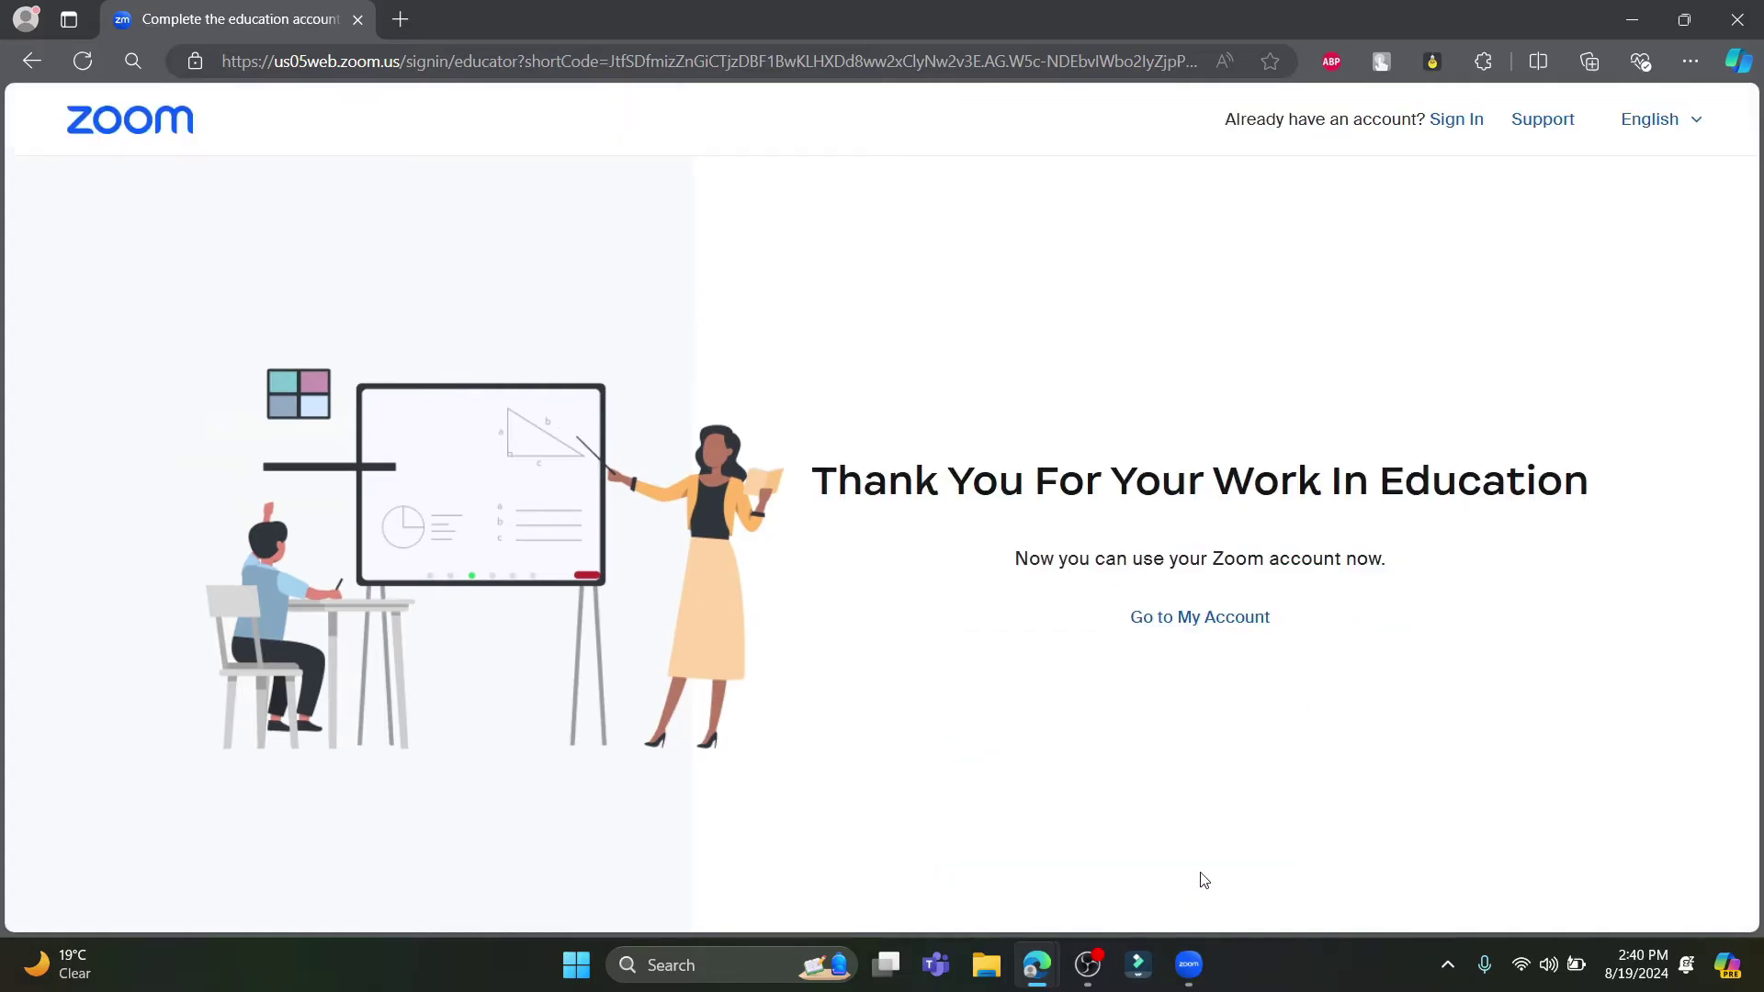
pyautogui.click(1201, 617)
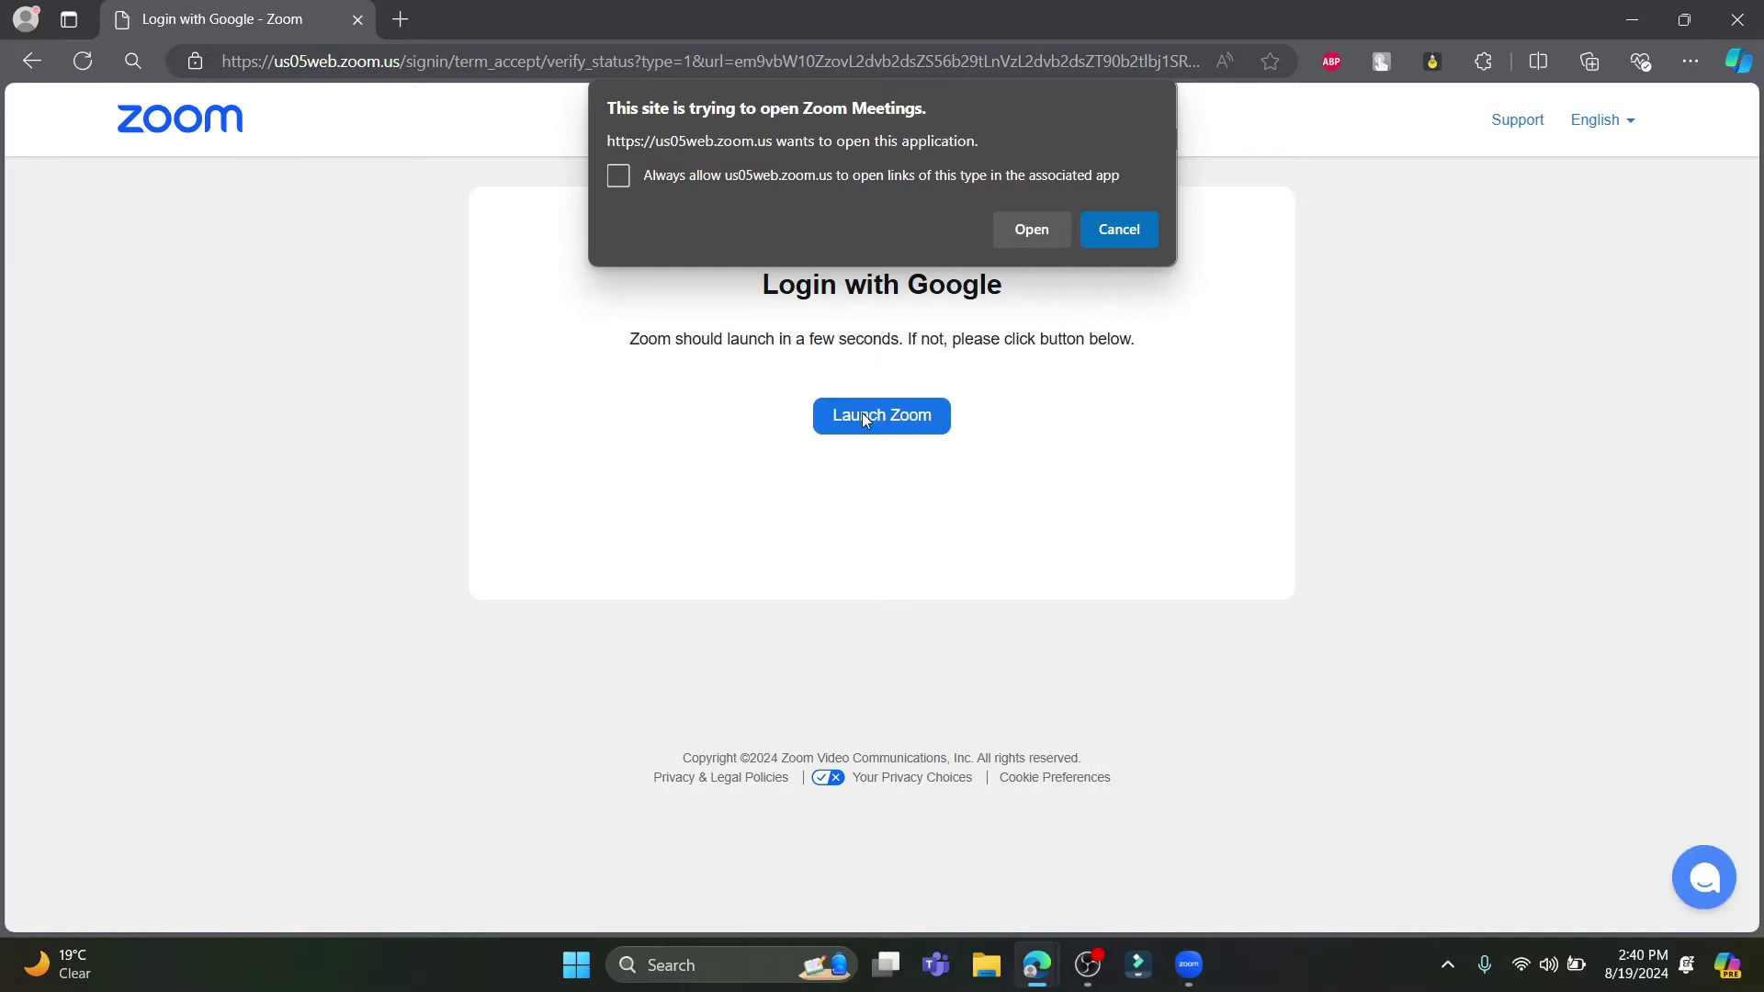
pyautogui.click(621, 177)
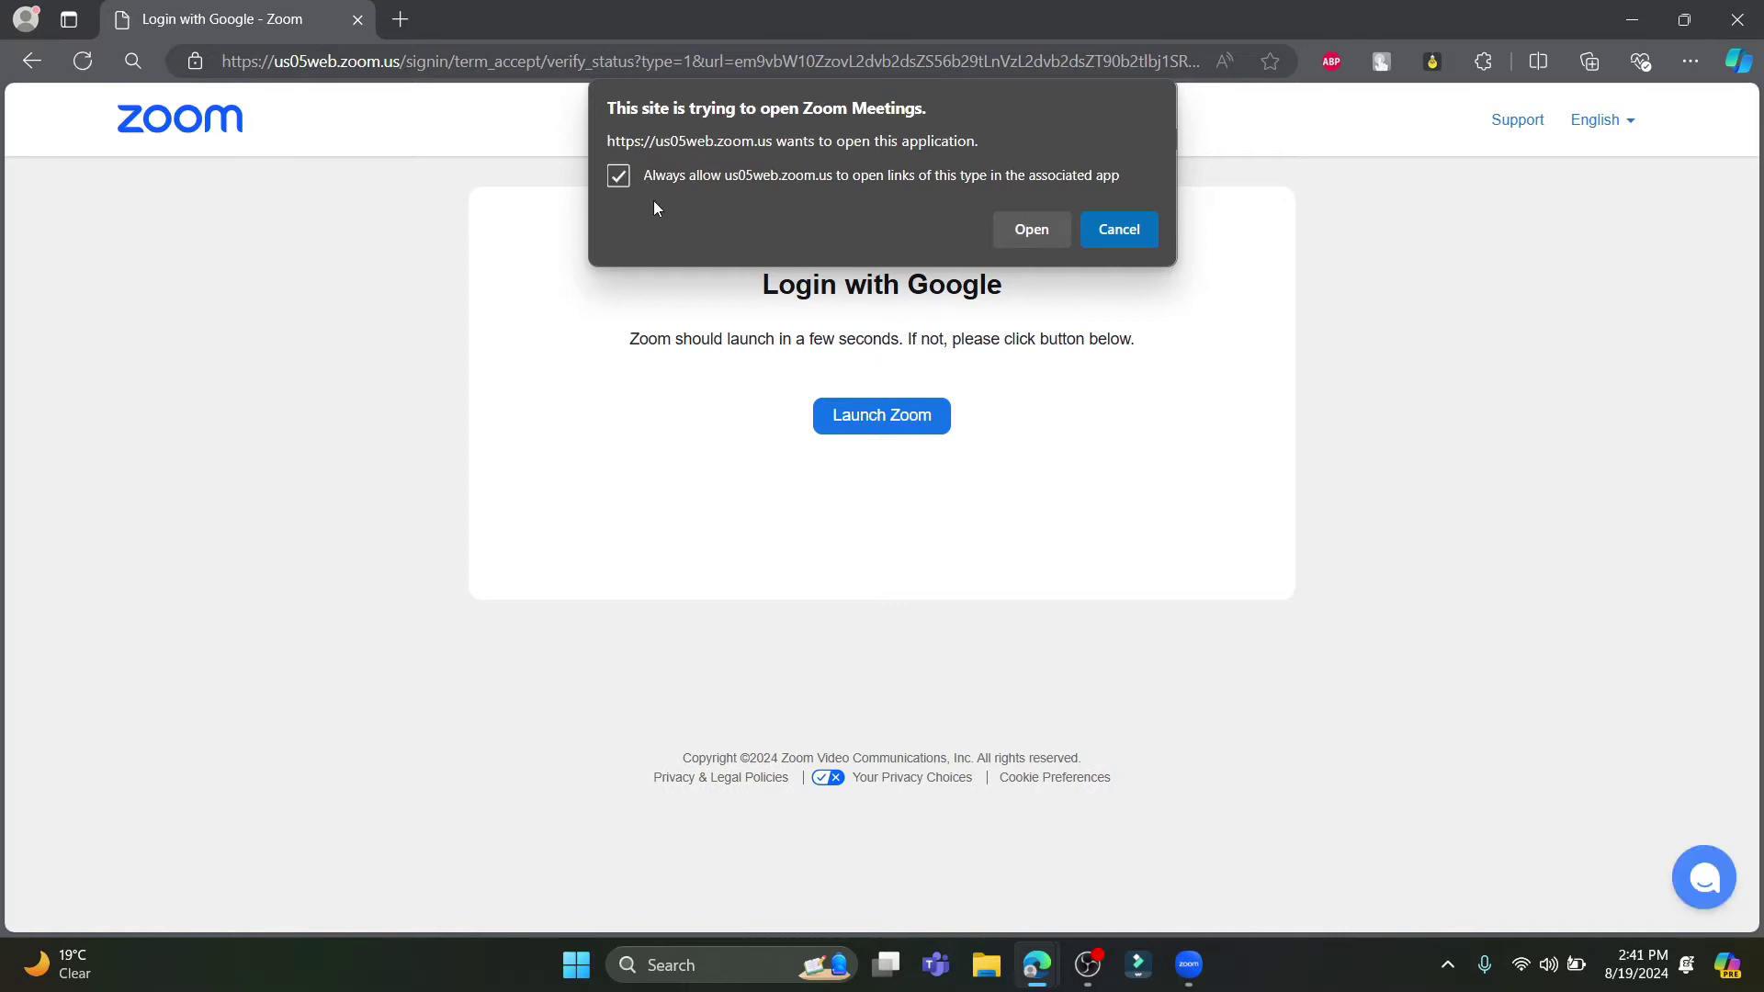
pyautogui.click(1057, 233)
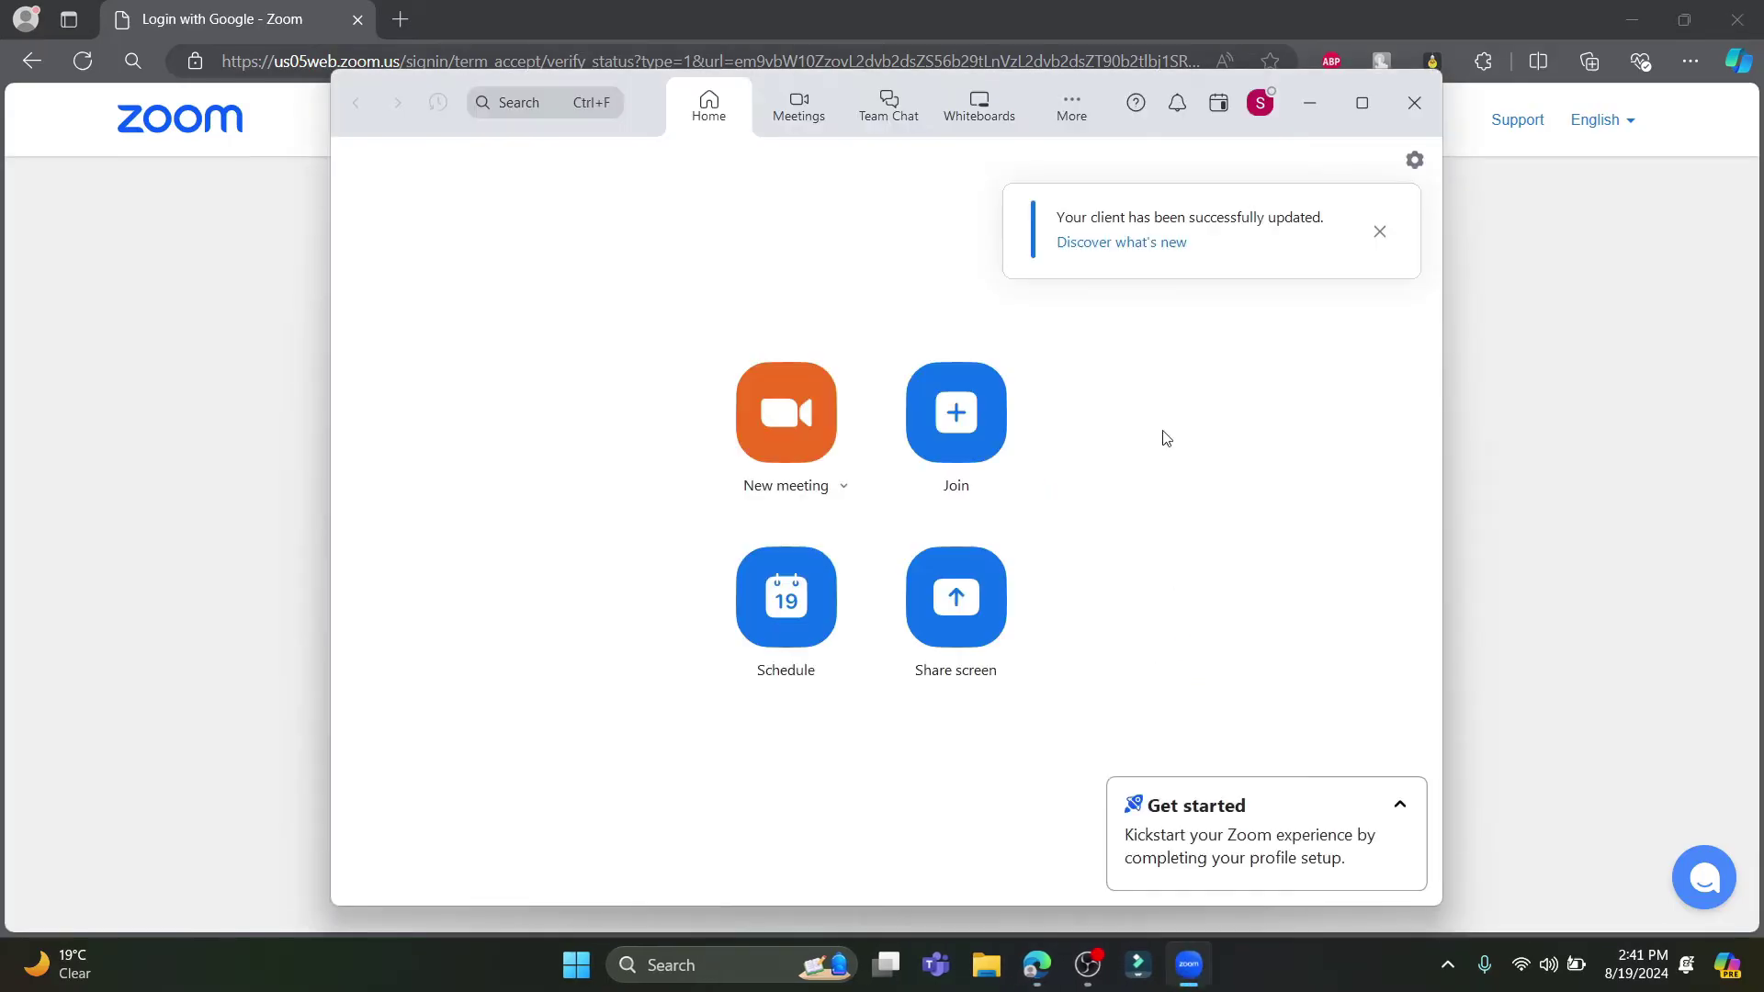
pyautogui.click(1377, 229)
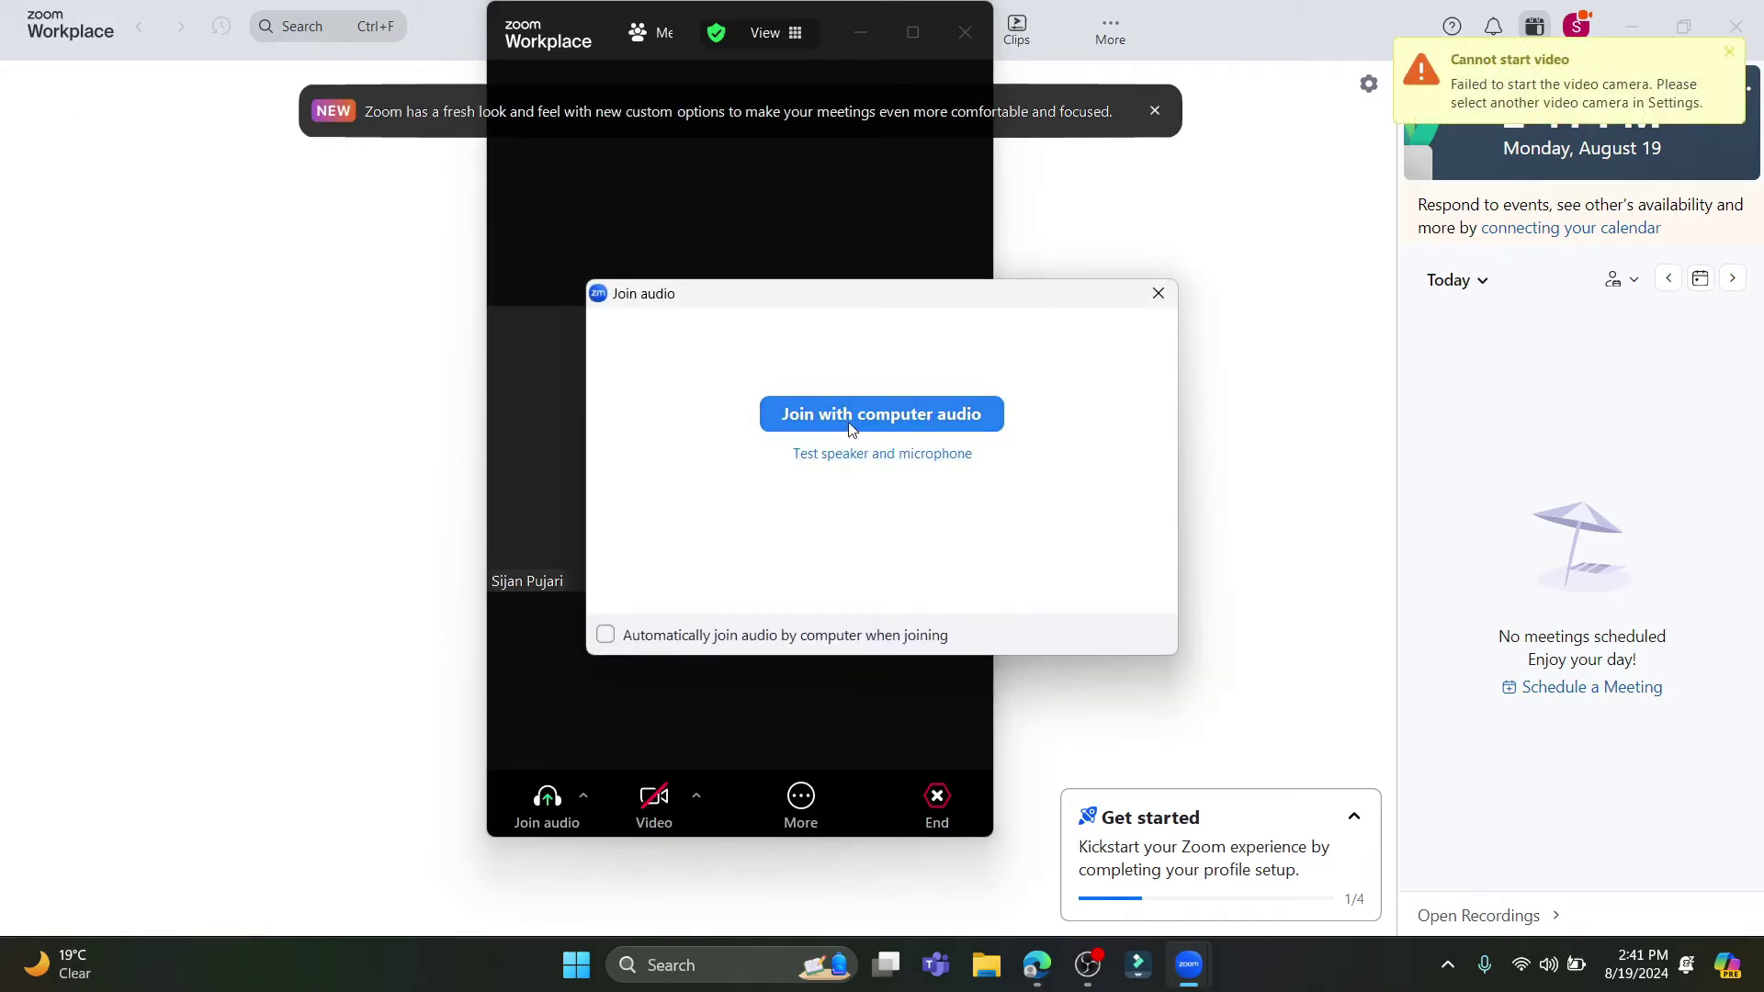
# Join the meeting with computer audio and bring up the screen-share picker from More > Share
pyautogui.click(885, 416)
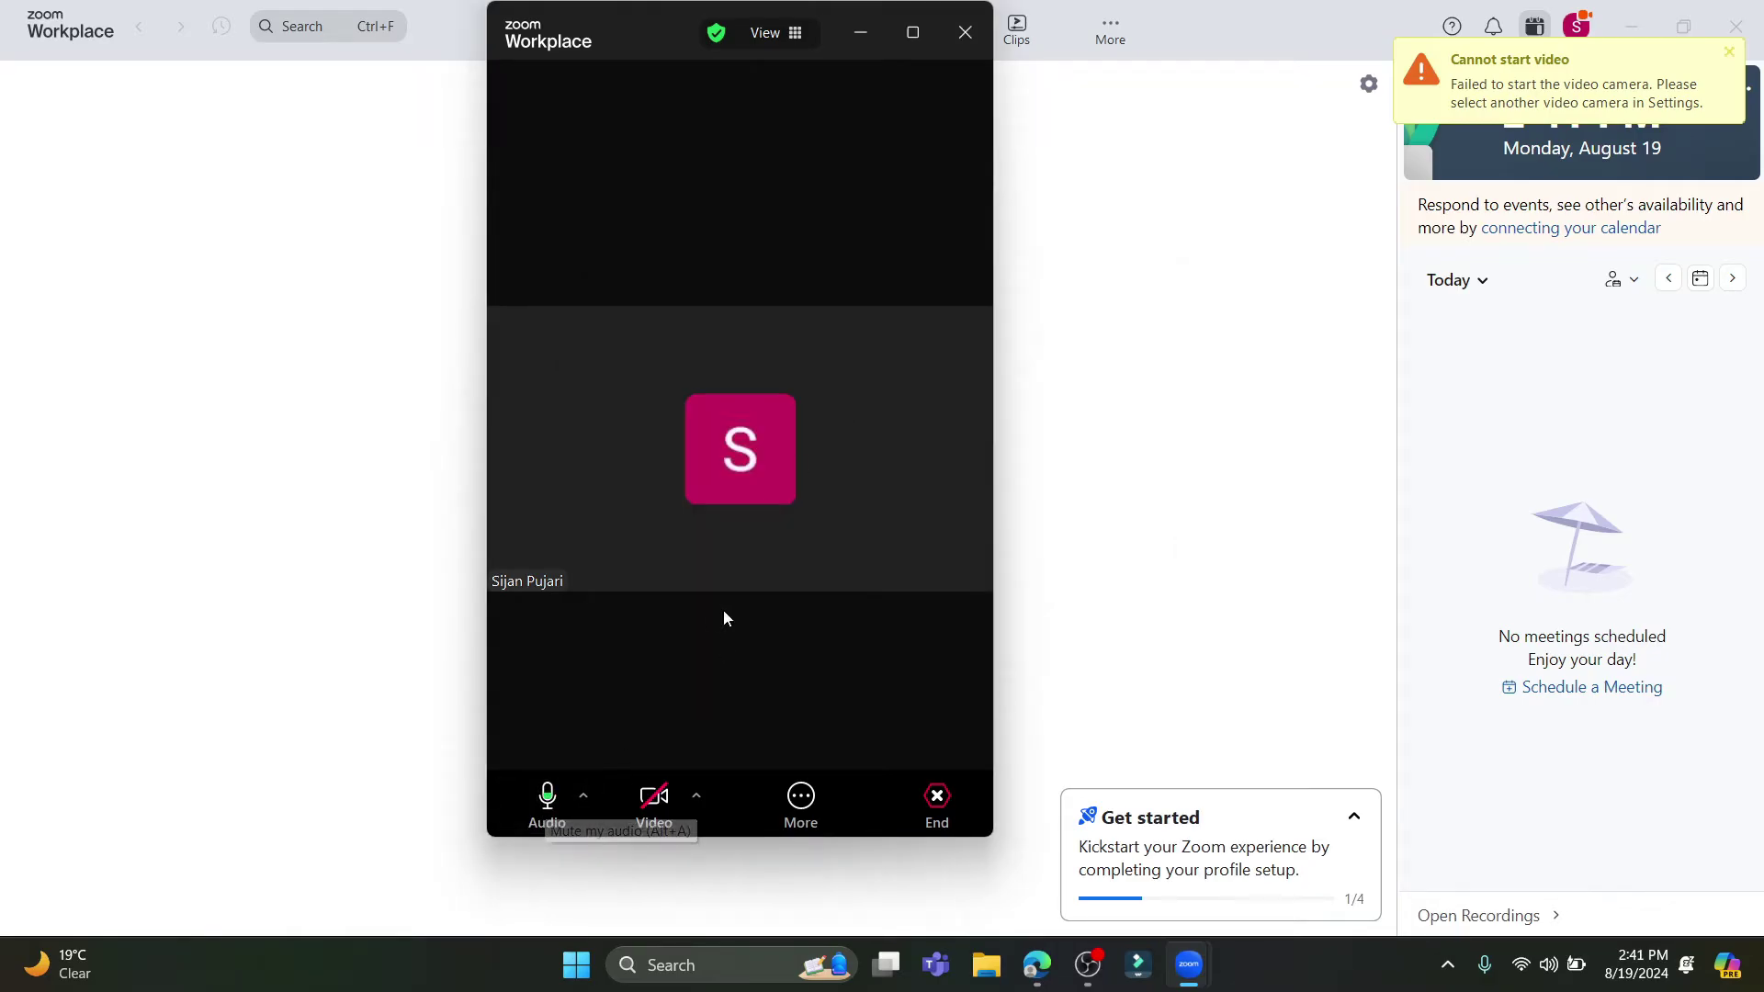
pyautogui.moveTo(645, 35); pyautogui.dragTo(719, 141)
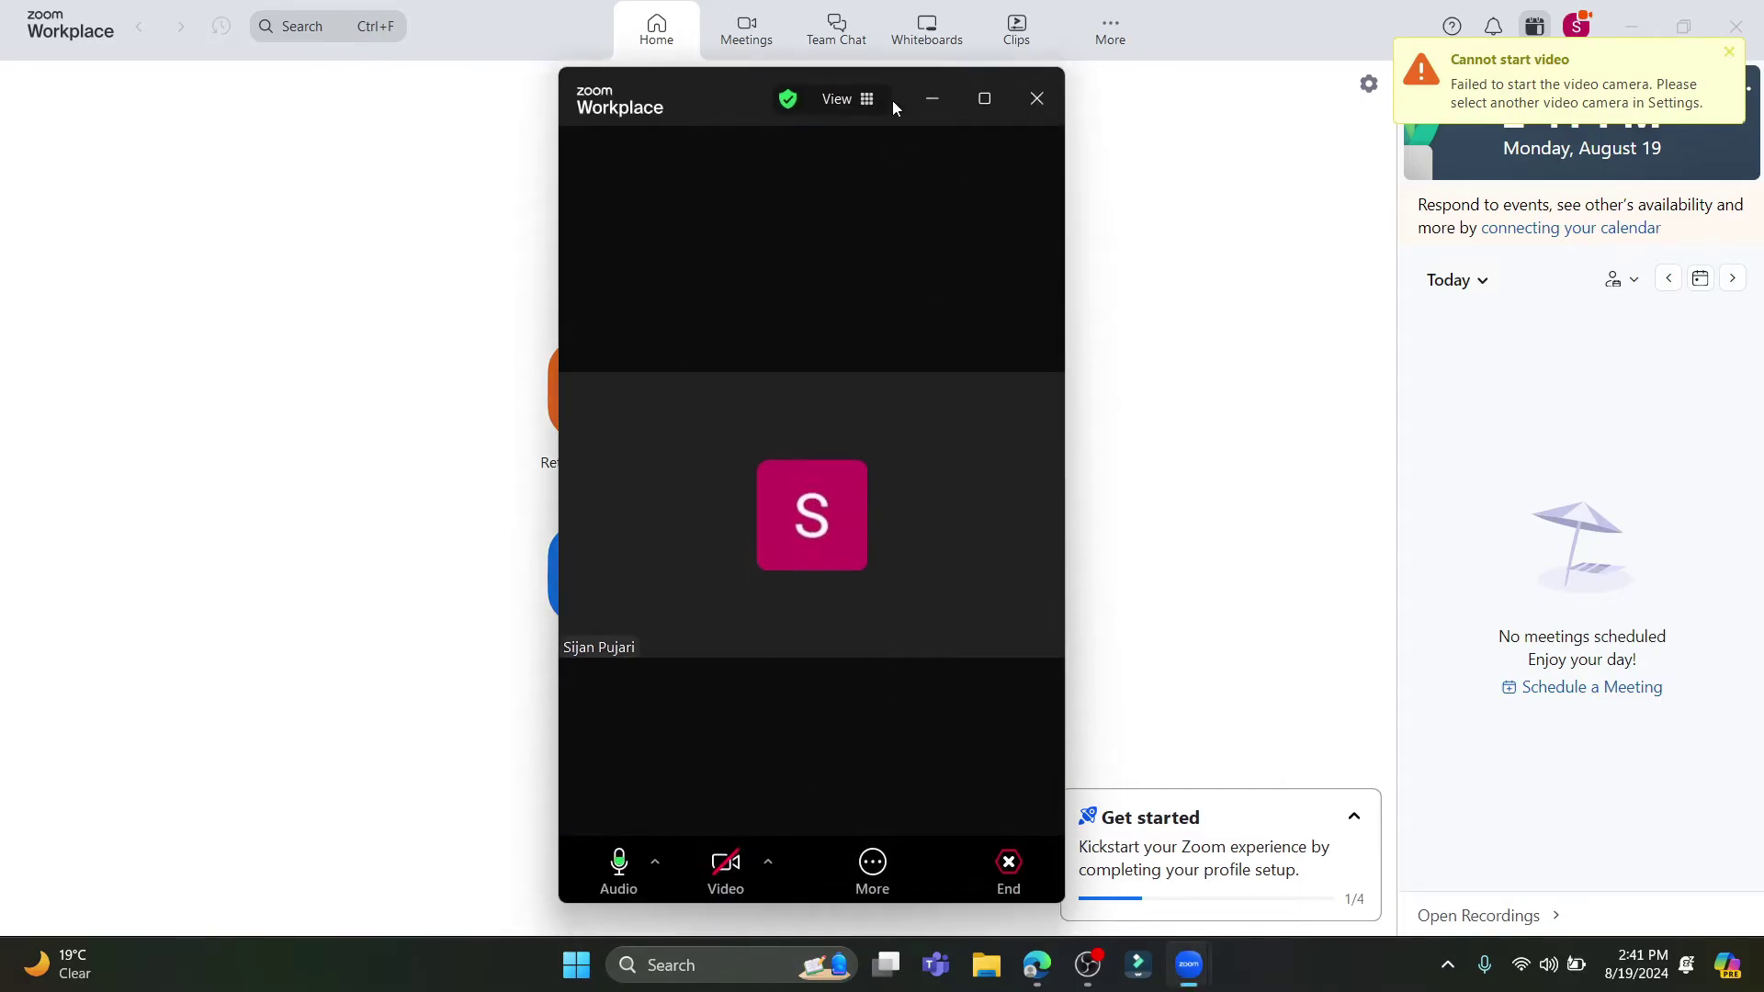
pyautogui.click(872, 858)
pyautogui.click(877, 858)
pyautogui.click(878, 858)
pyautogui.moveTo(926, 423)
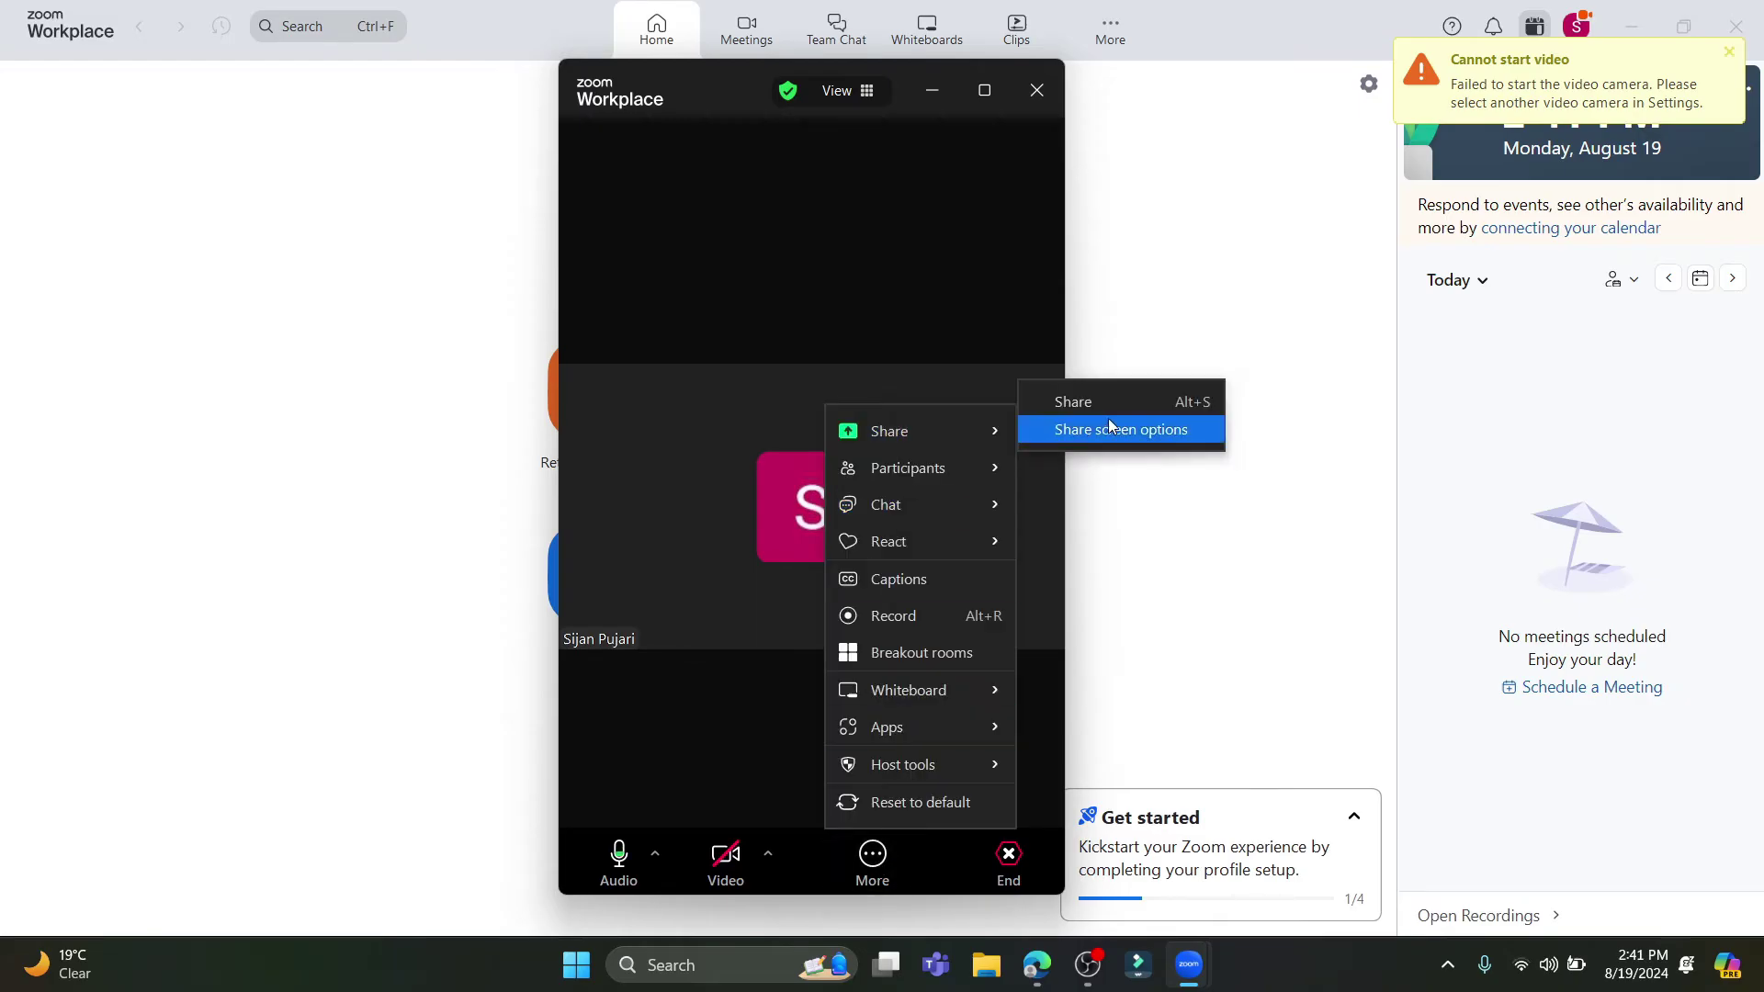
pyautogui.click(1094, 405)
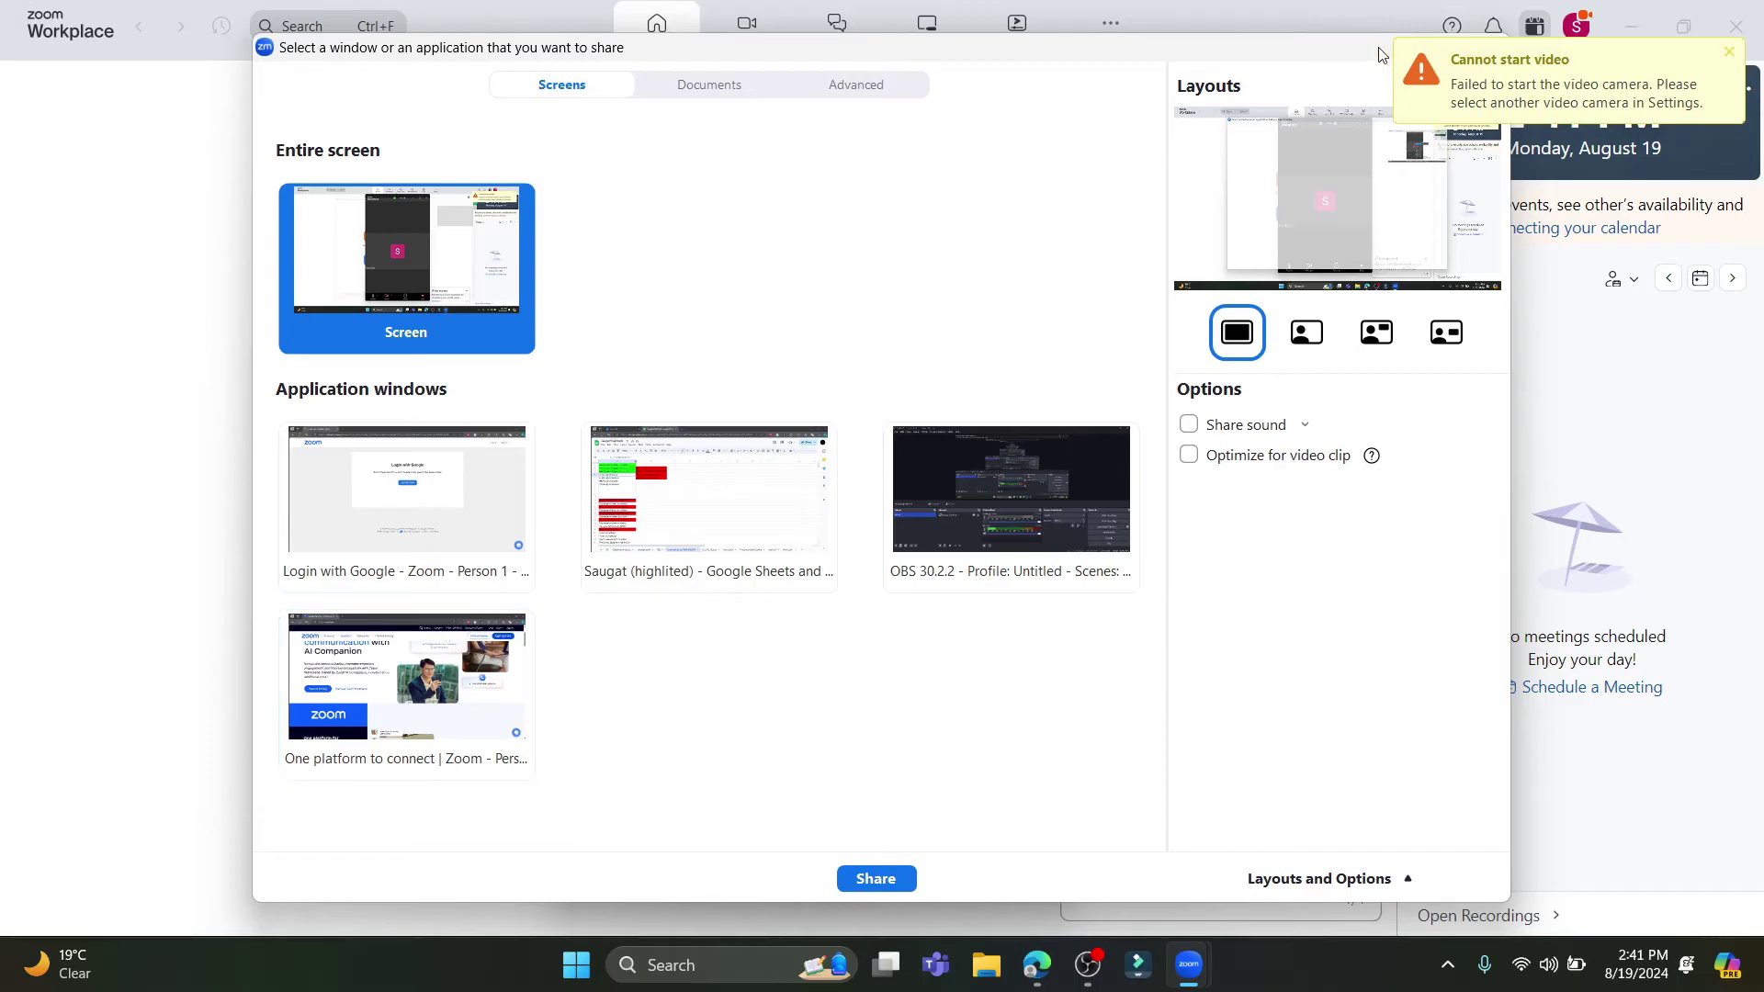
# Close the share picker, mute and unmute the microphone, and review the audio device choices
pyautogui.click(1338, 85)
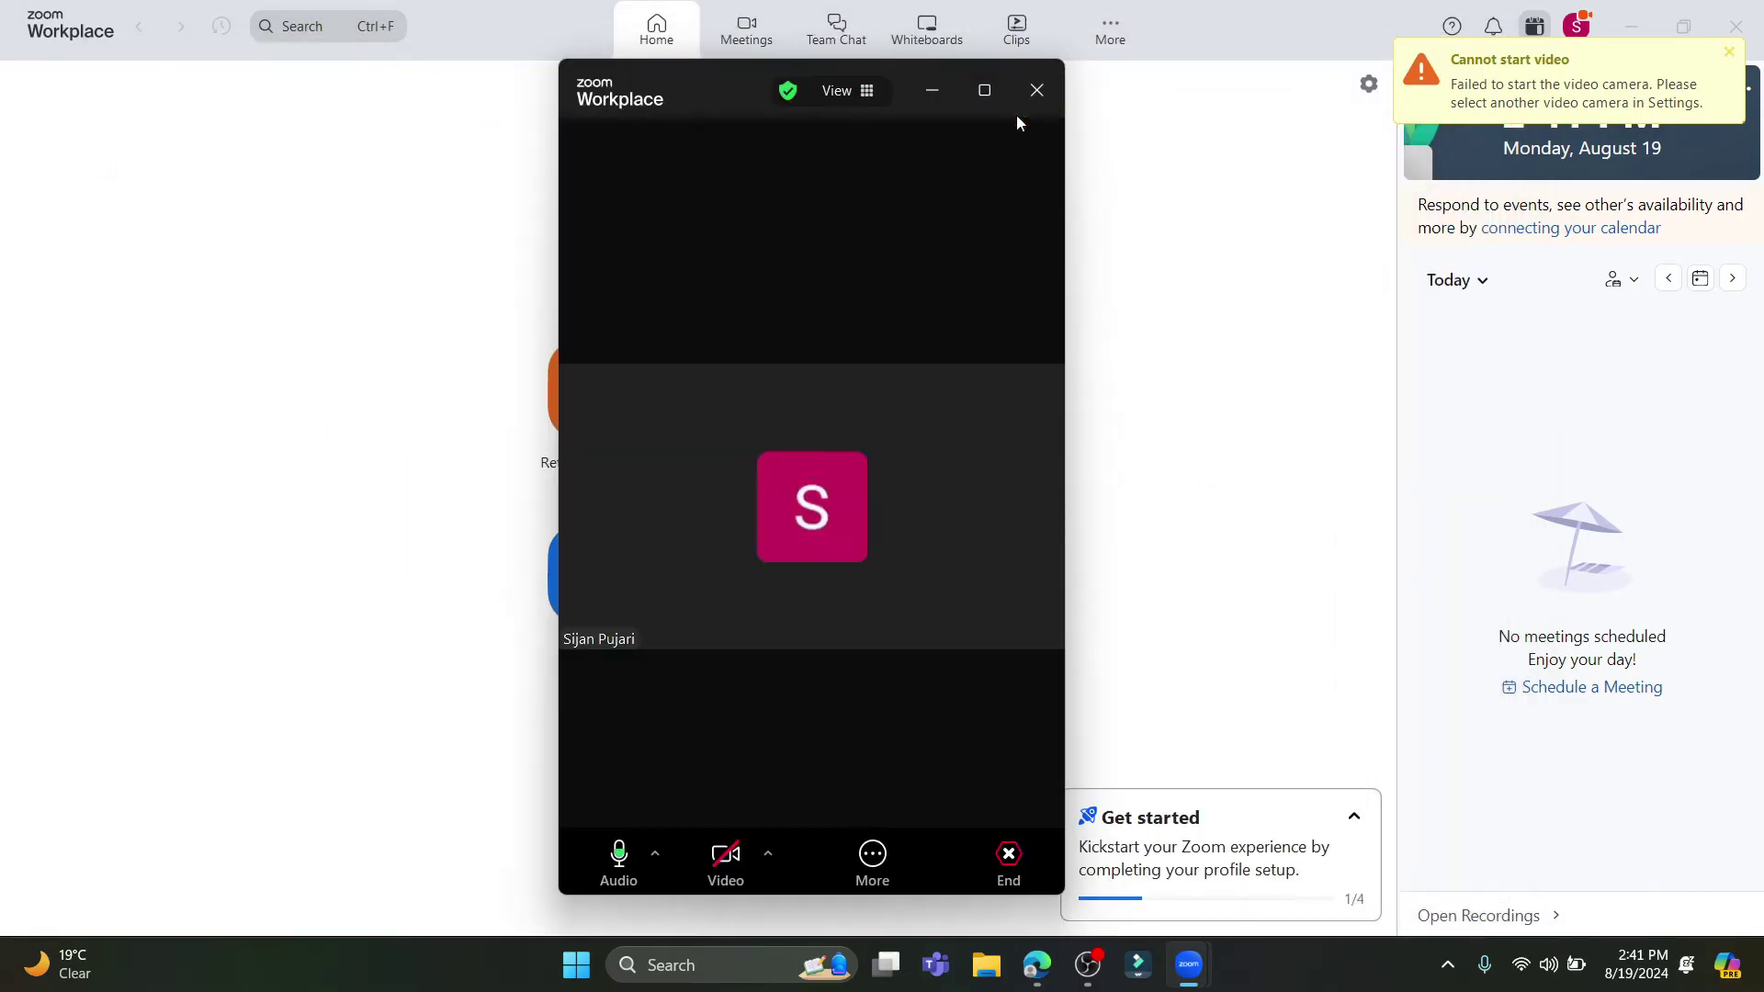
pyautogui.click(653, 856)
pyautogui.click(653, 857)
pyautogui.click(618, 872)
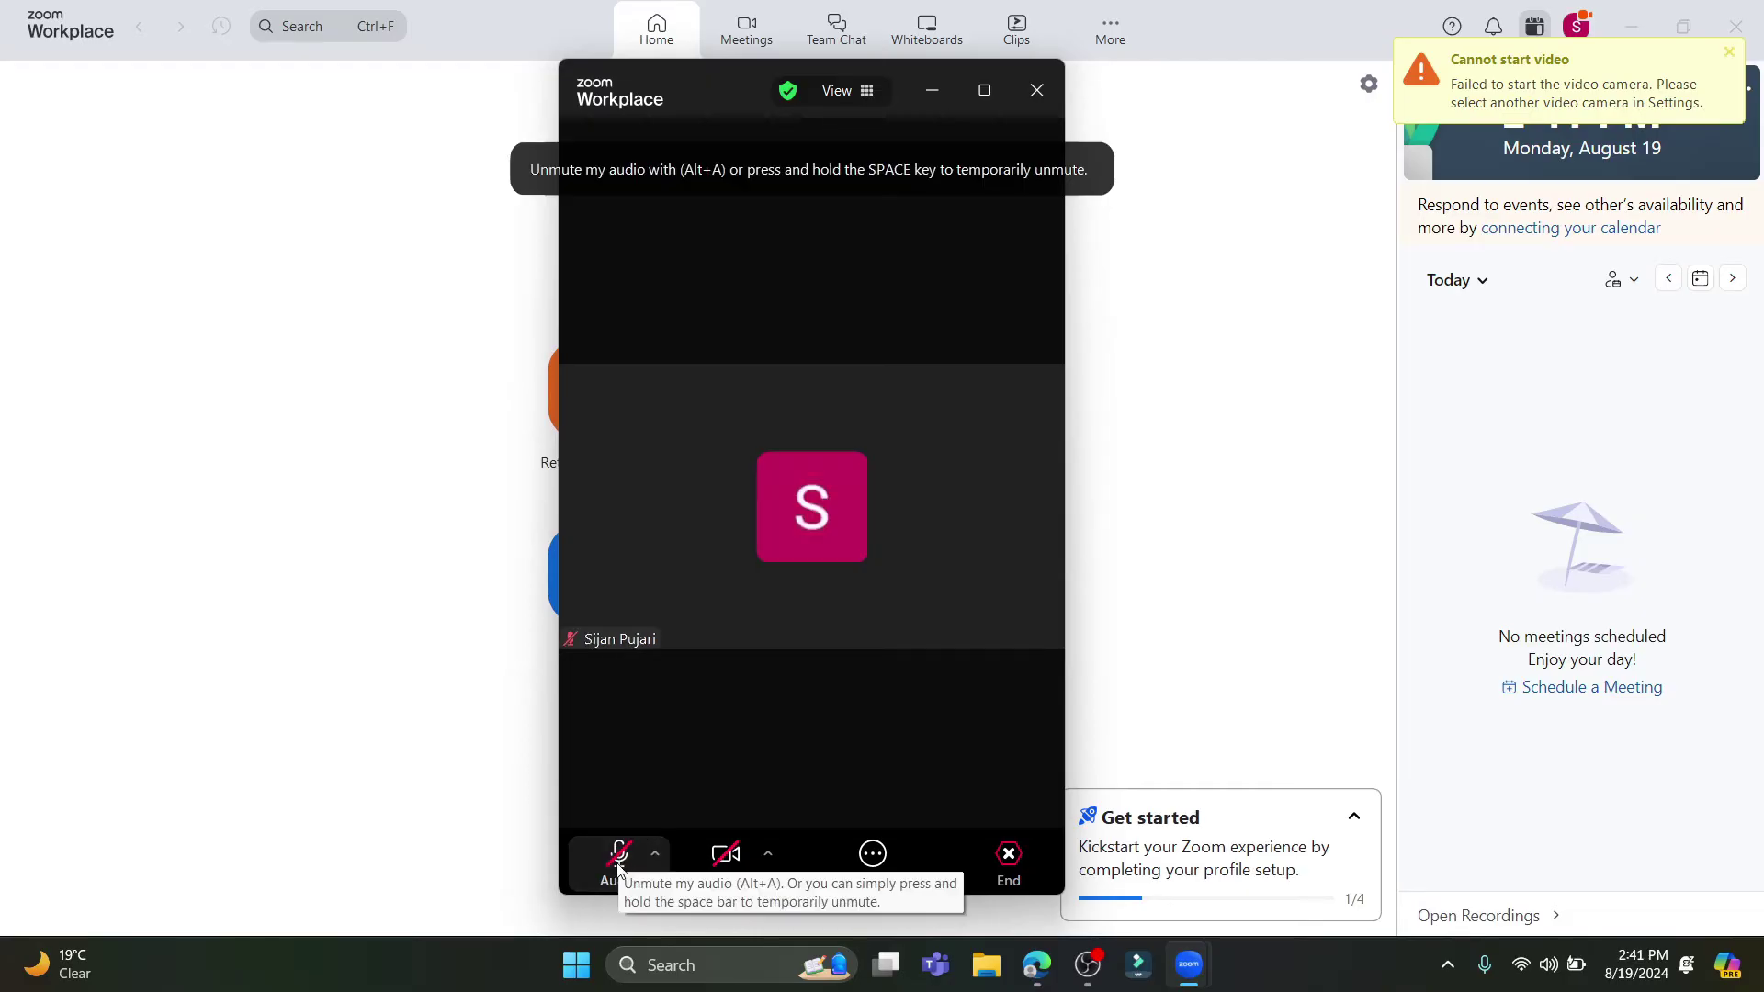
pyautogui.click(620, 865)
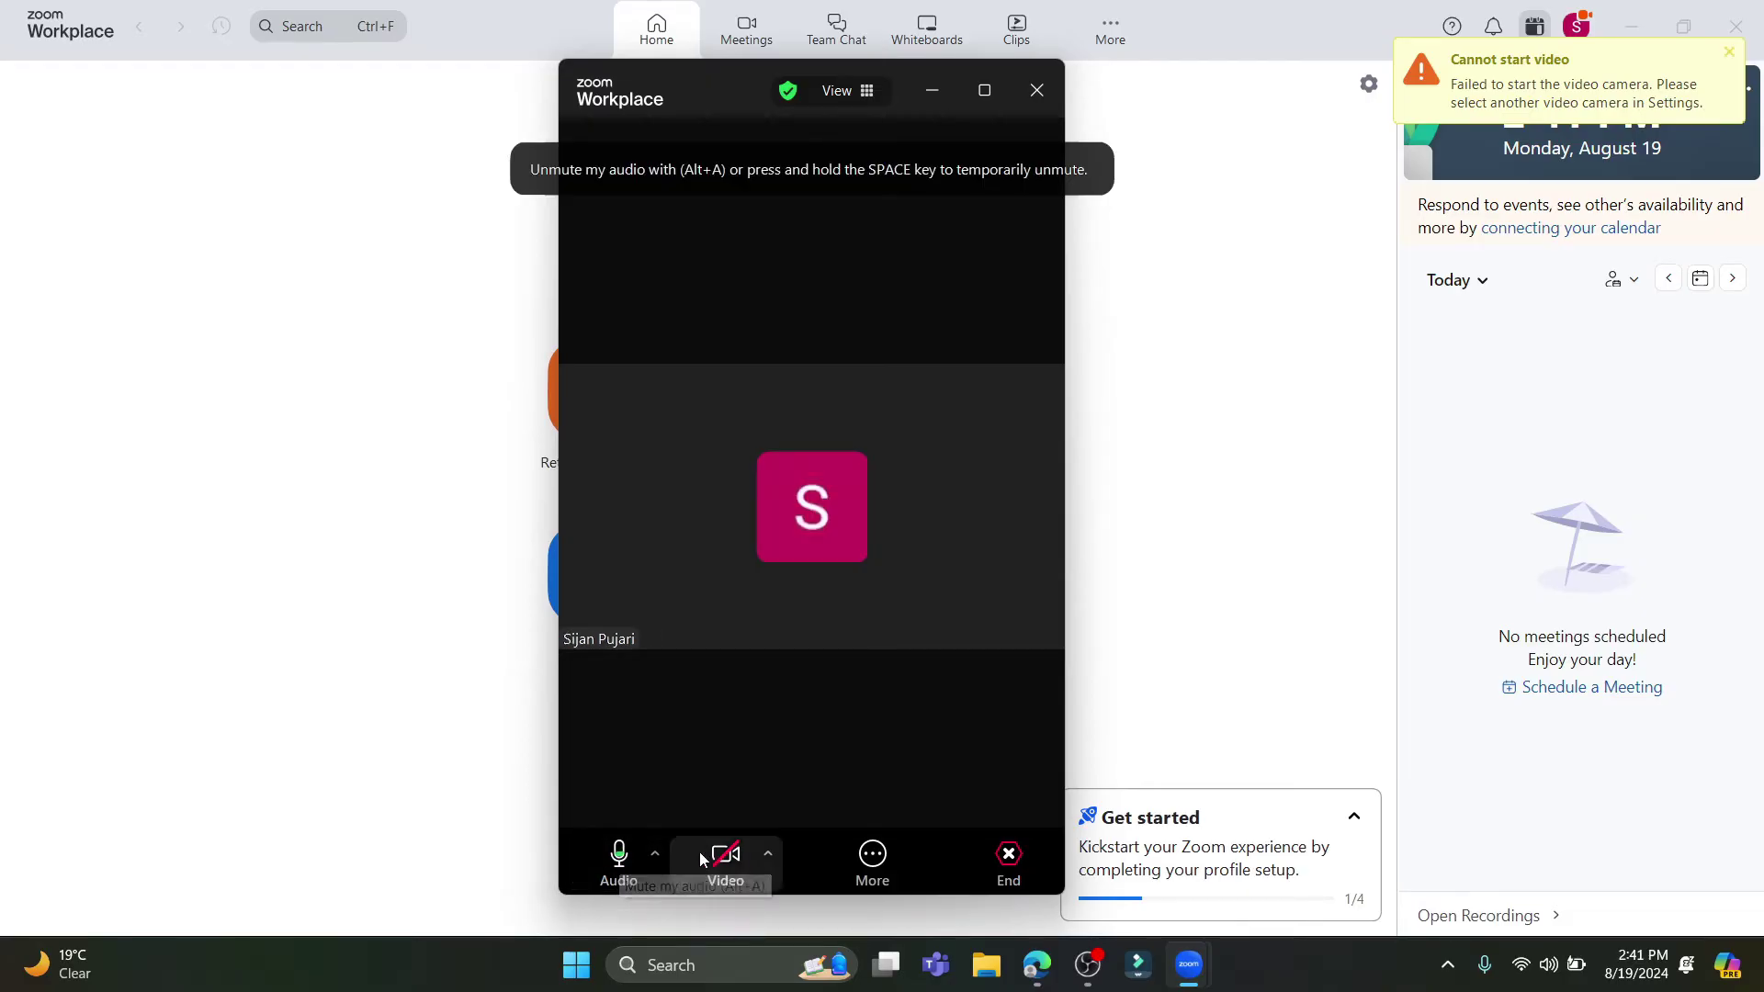
pyautogui.click(654, 852)
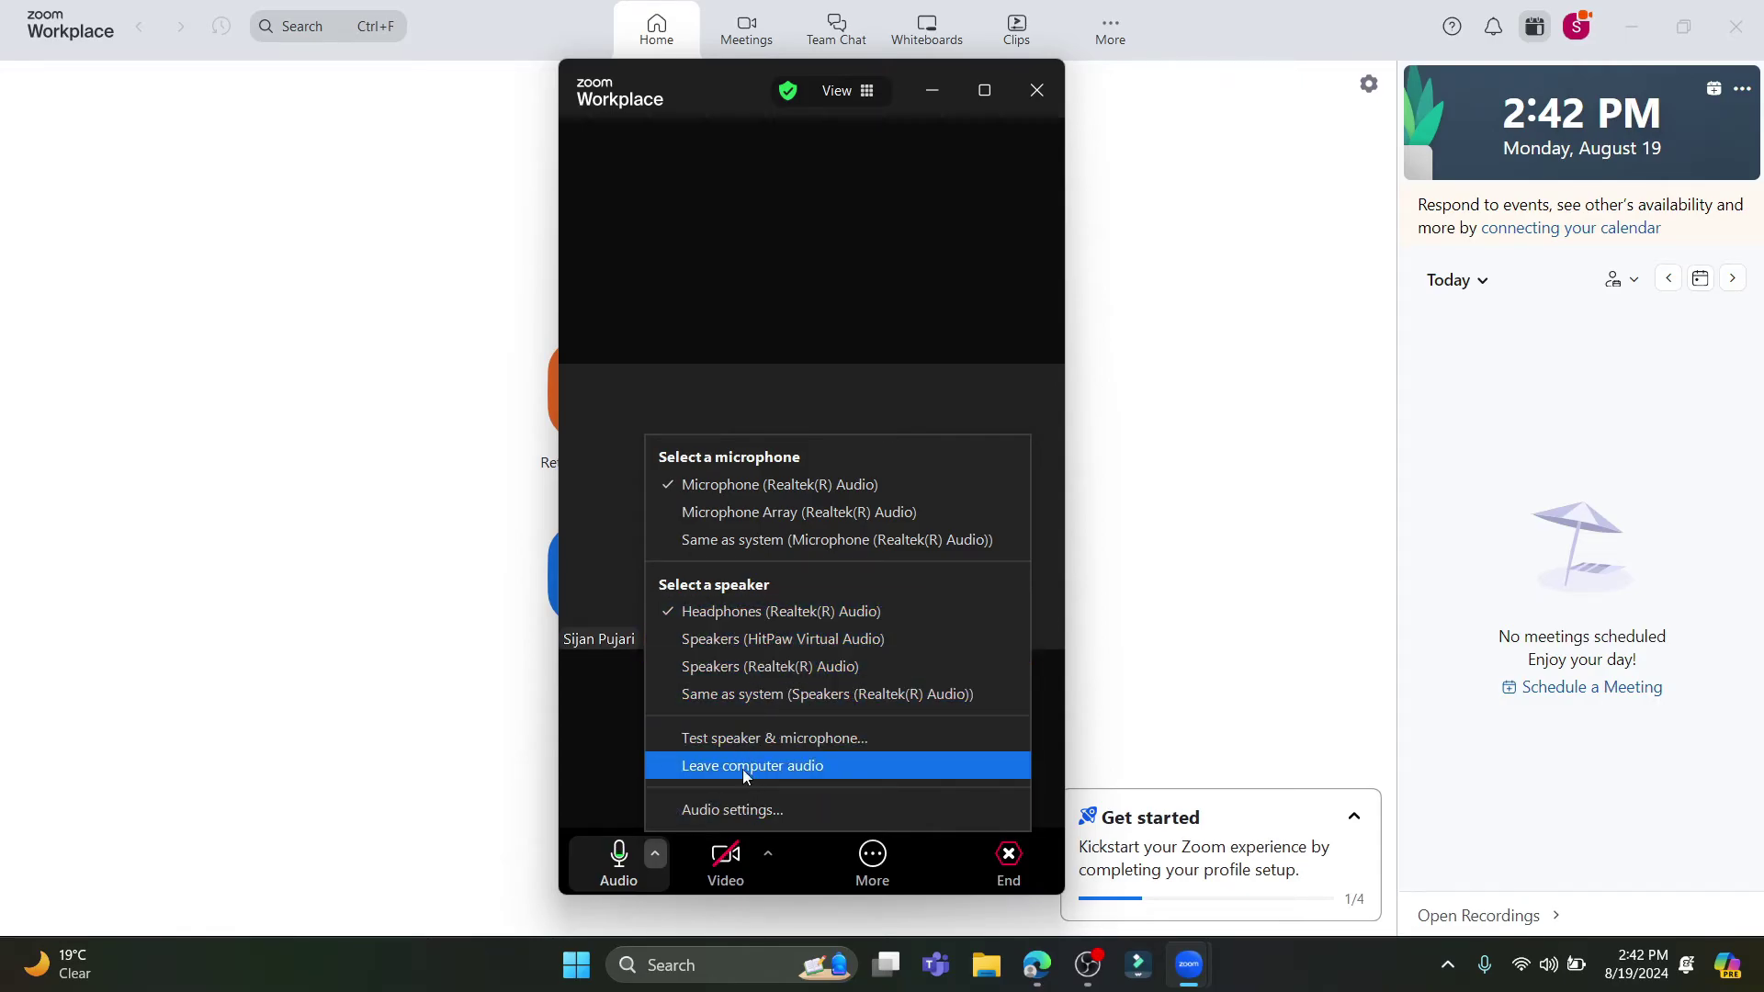
pyautogui.click(632, 761)
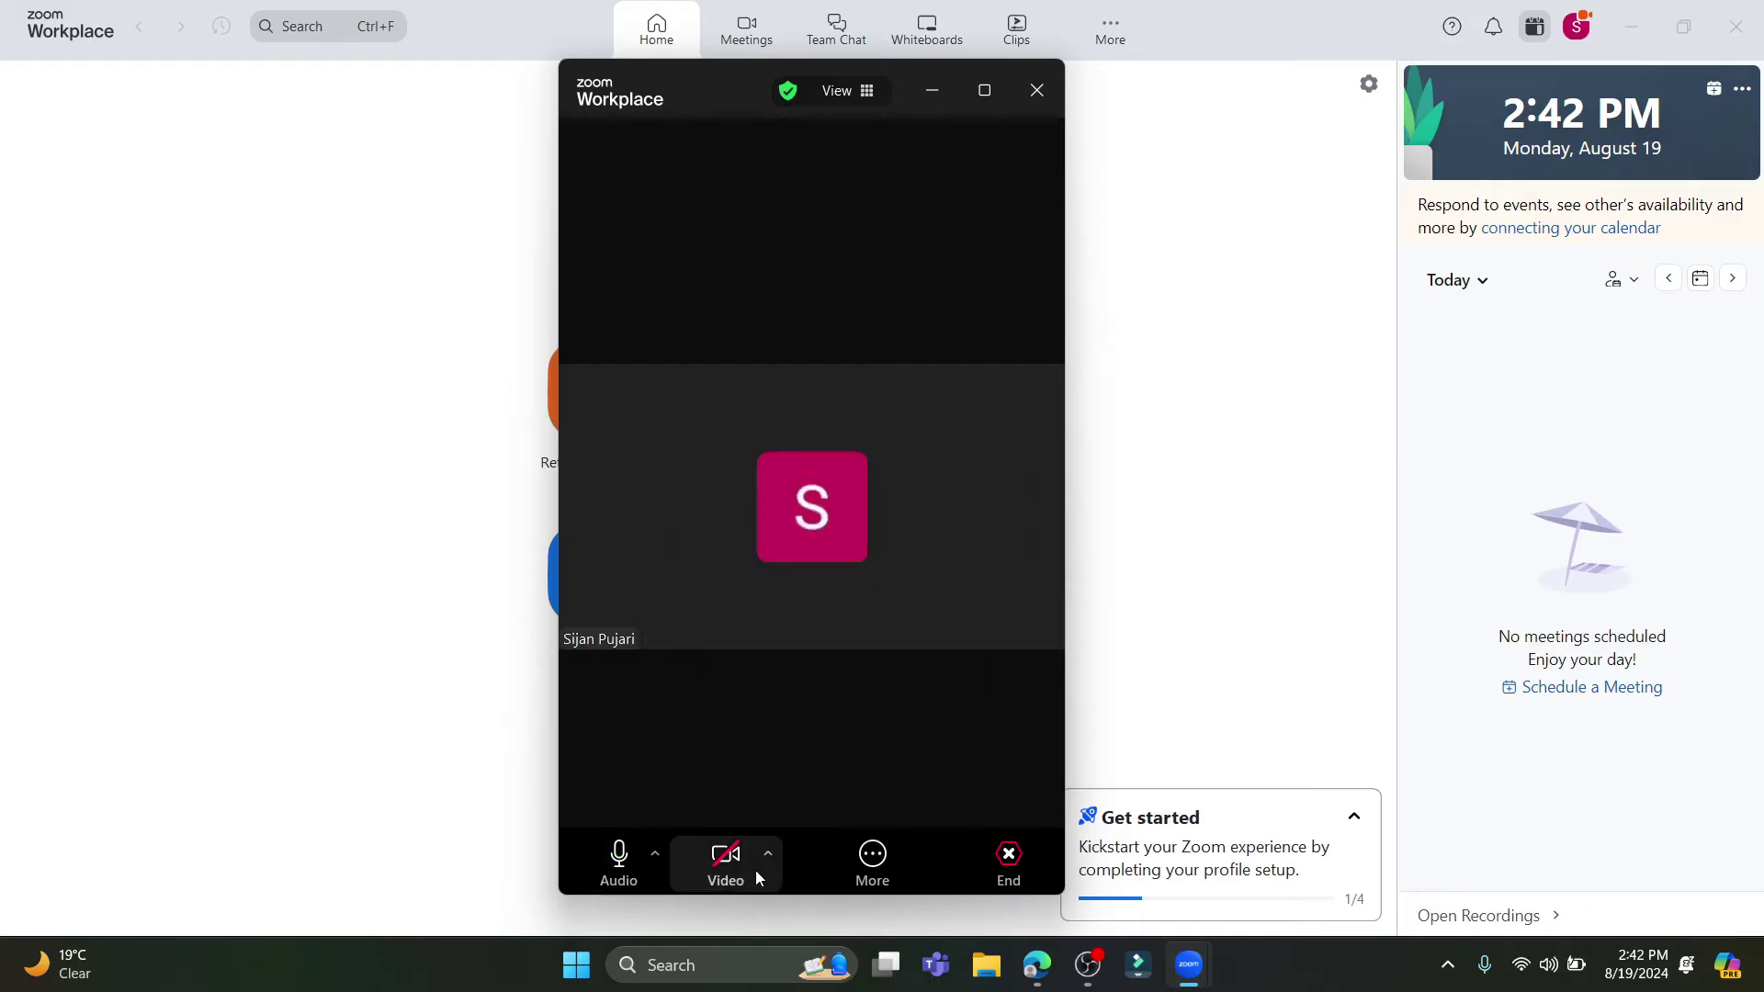
# Check the camera options and browse the More menu's screen sharing and participant options
pyautogui.click(725, 859)
pyautogui.click(768, 853)
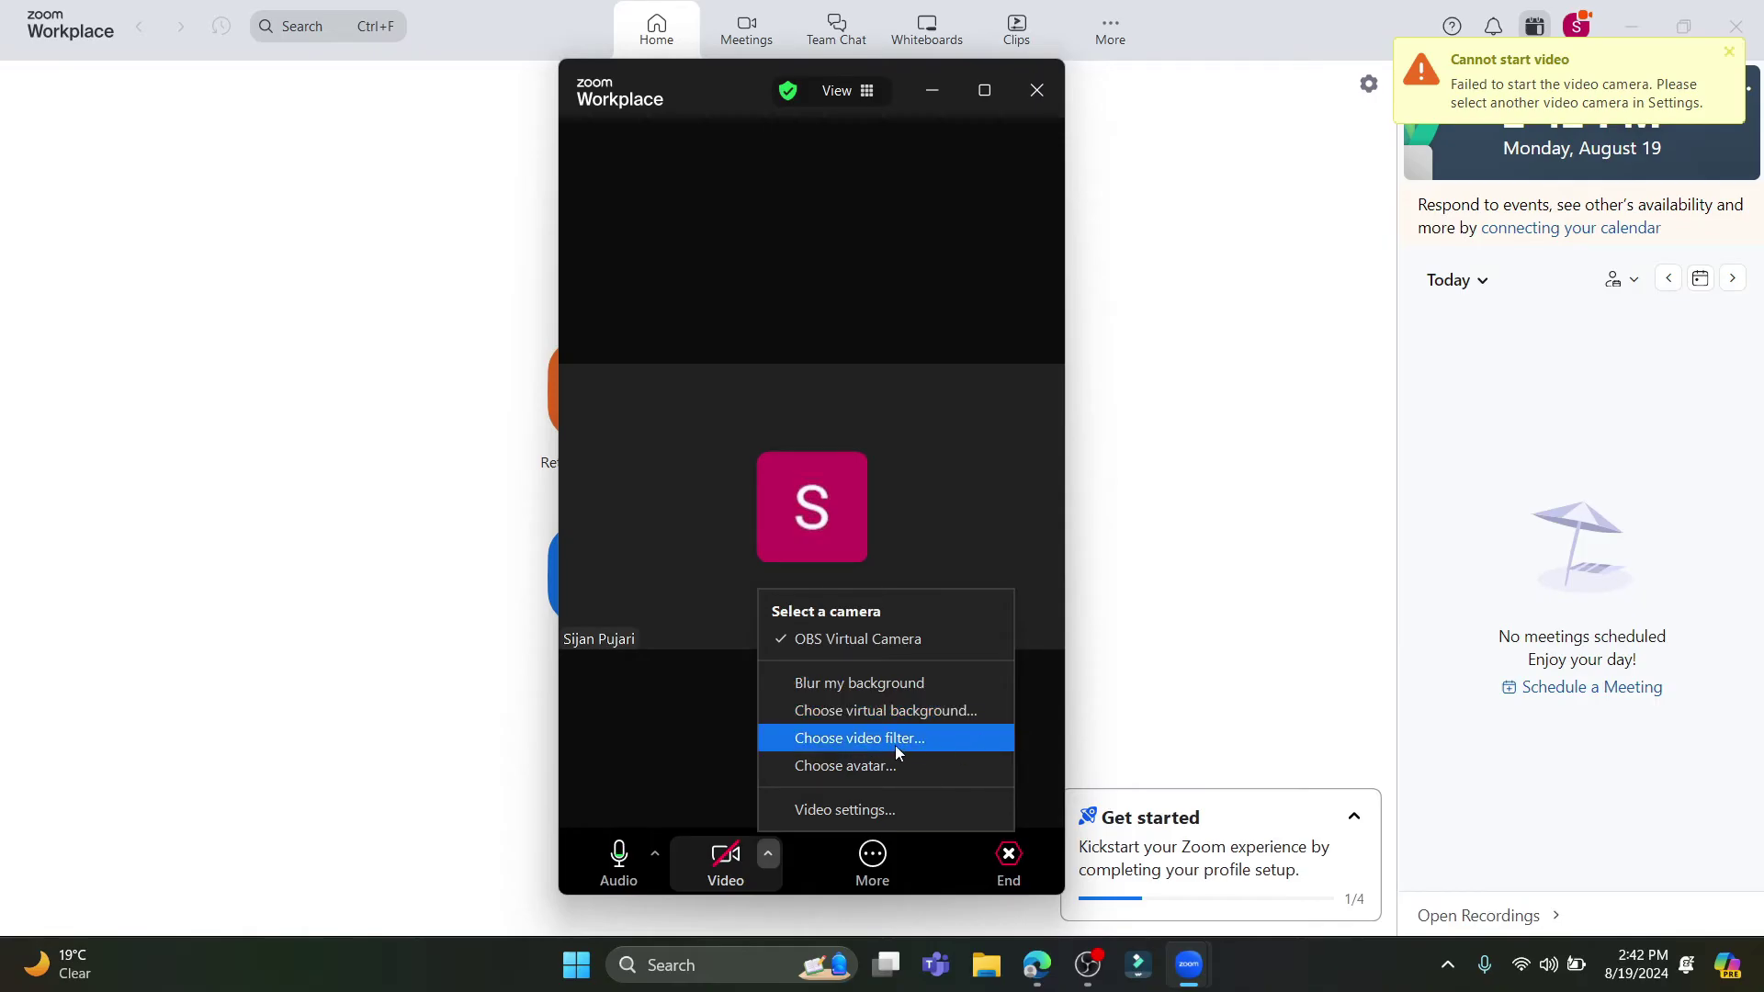
pyautogui.click(869, 768)
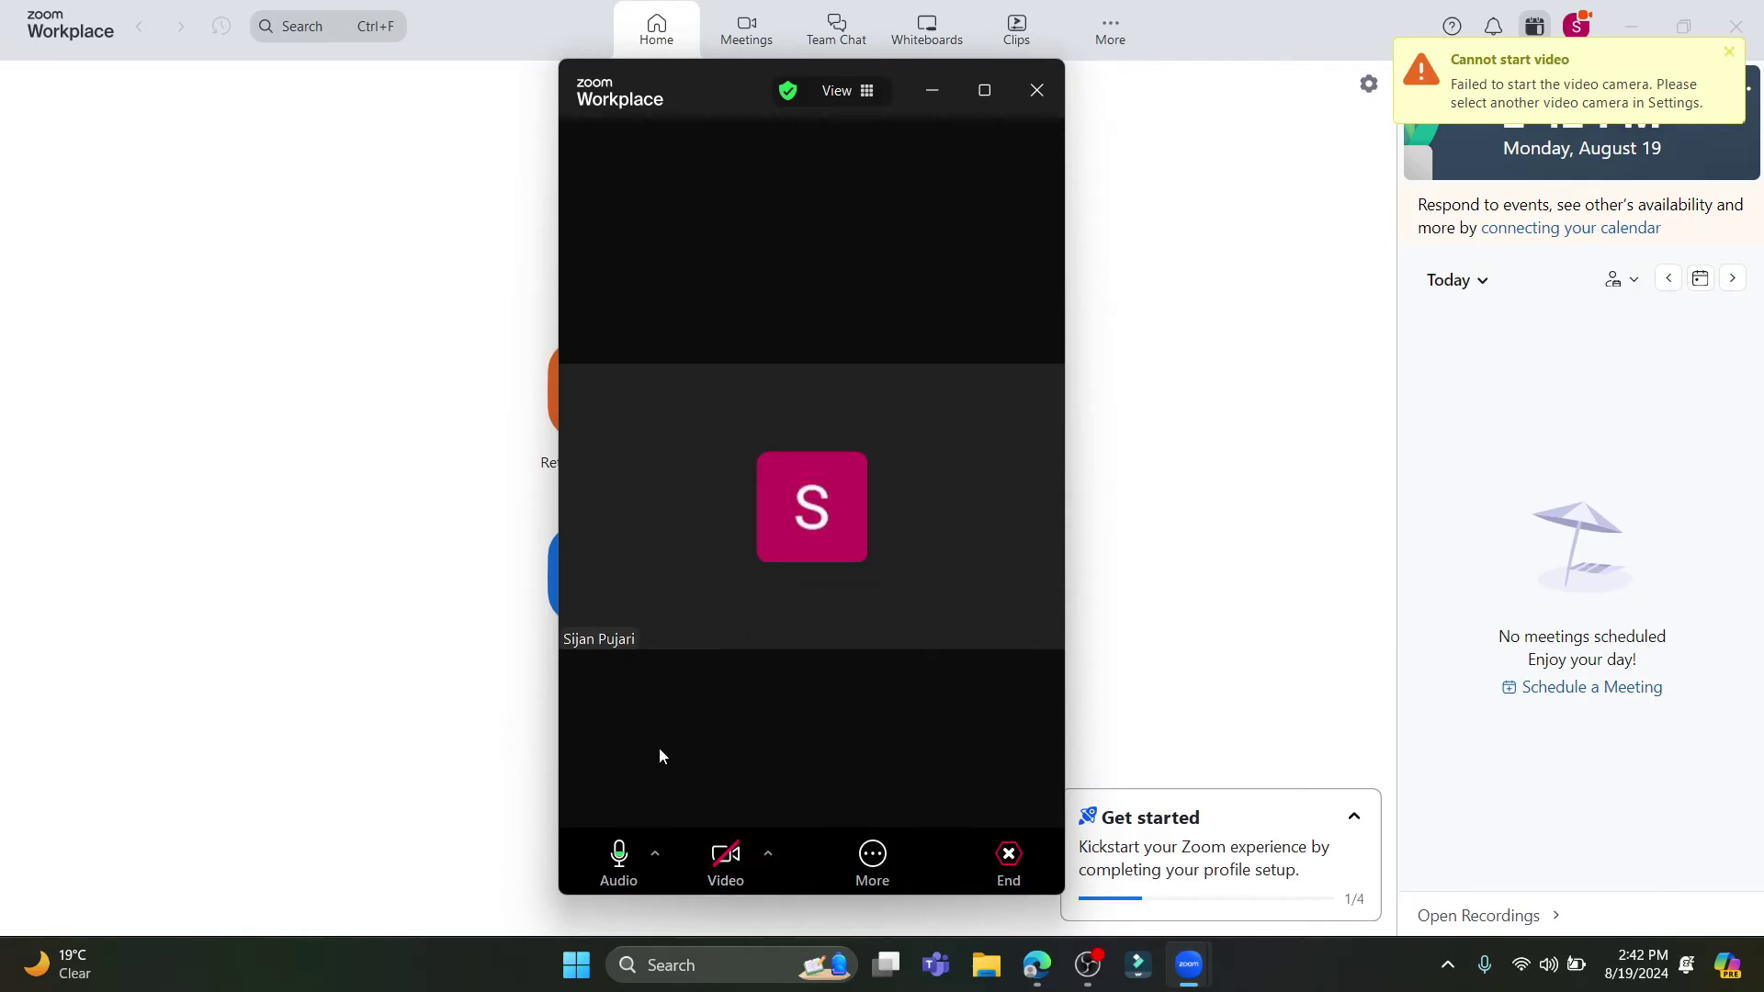
pyautogui.click(871, 864)
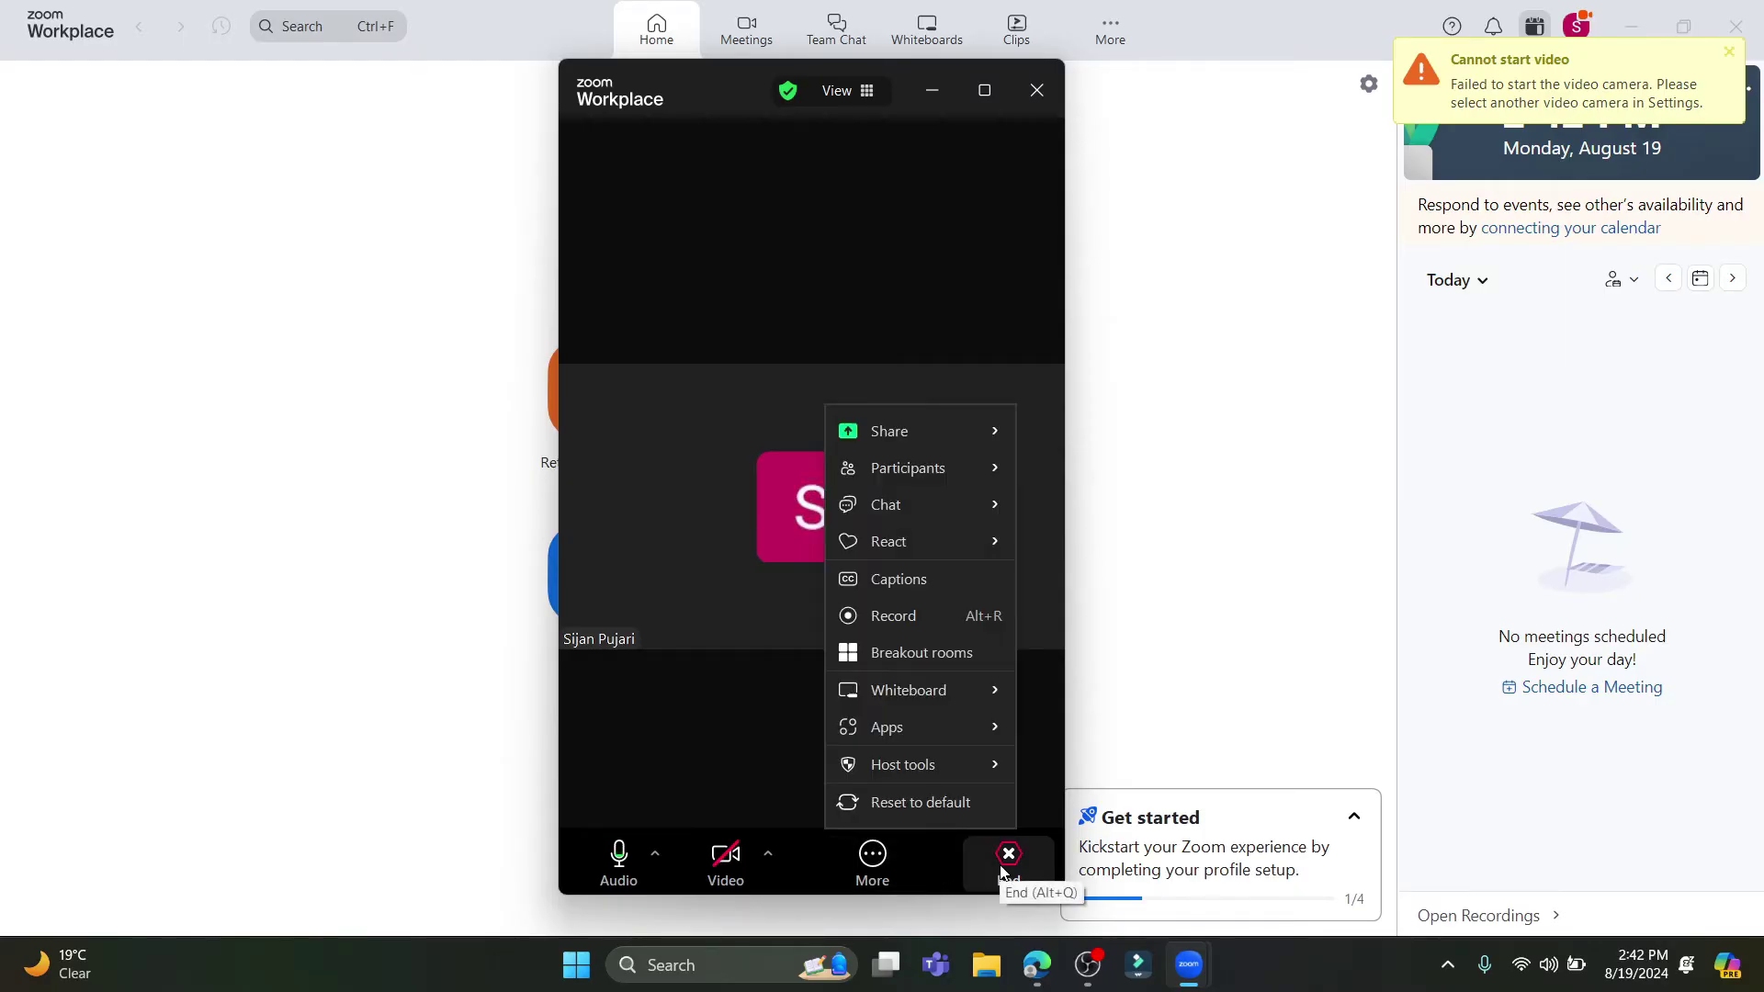
pyautogui.click(877, 858)
pyautogui.click(884, 860)
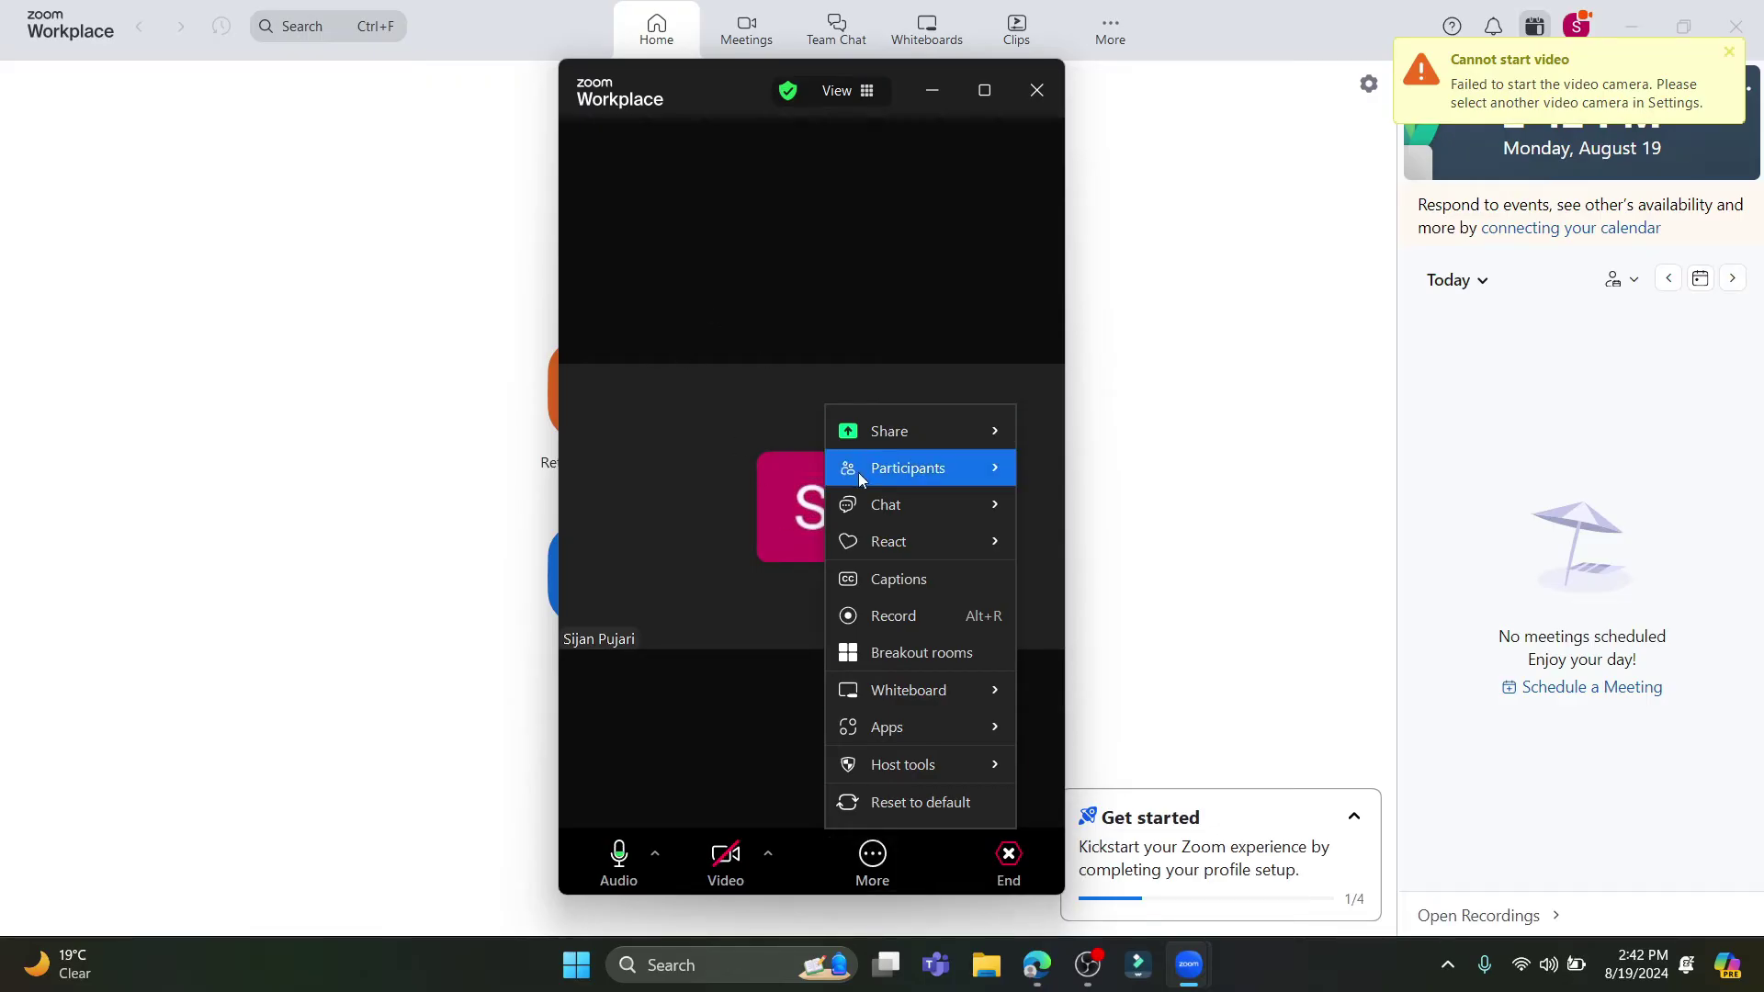
pyautogui.moveTo(893, 440)
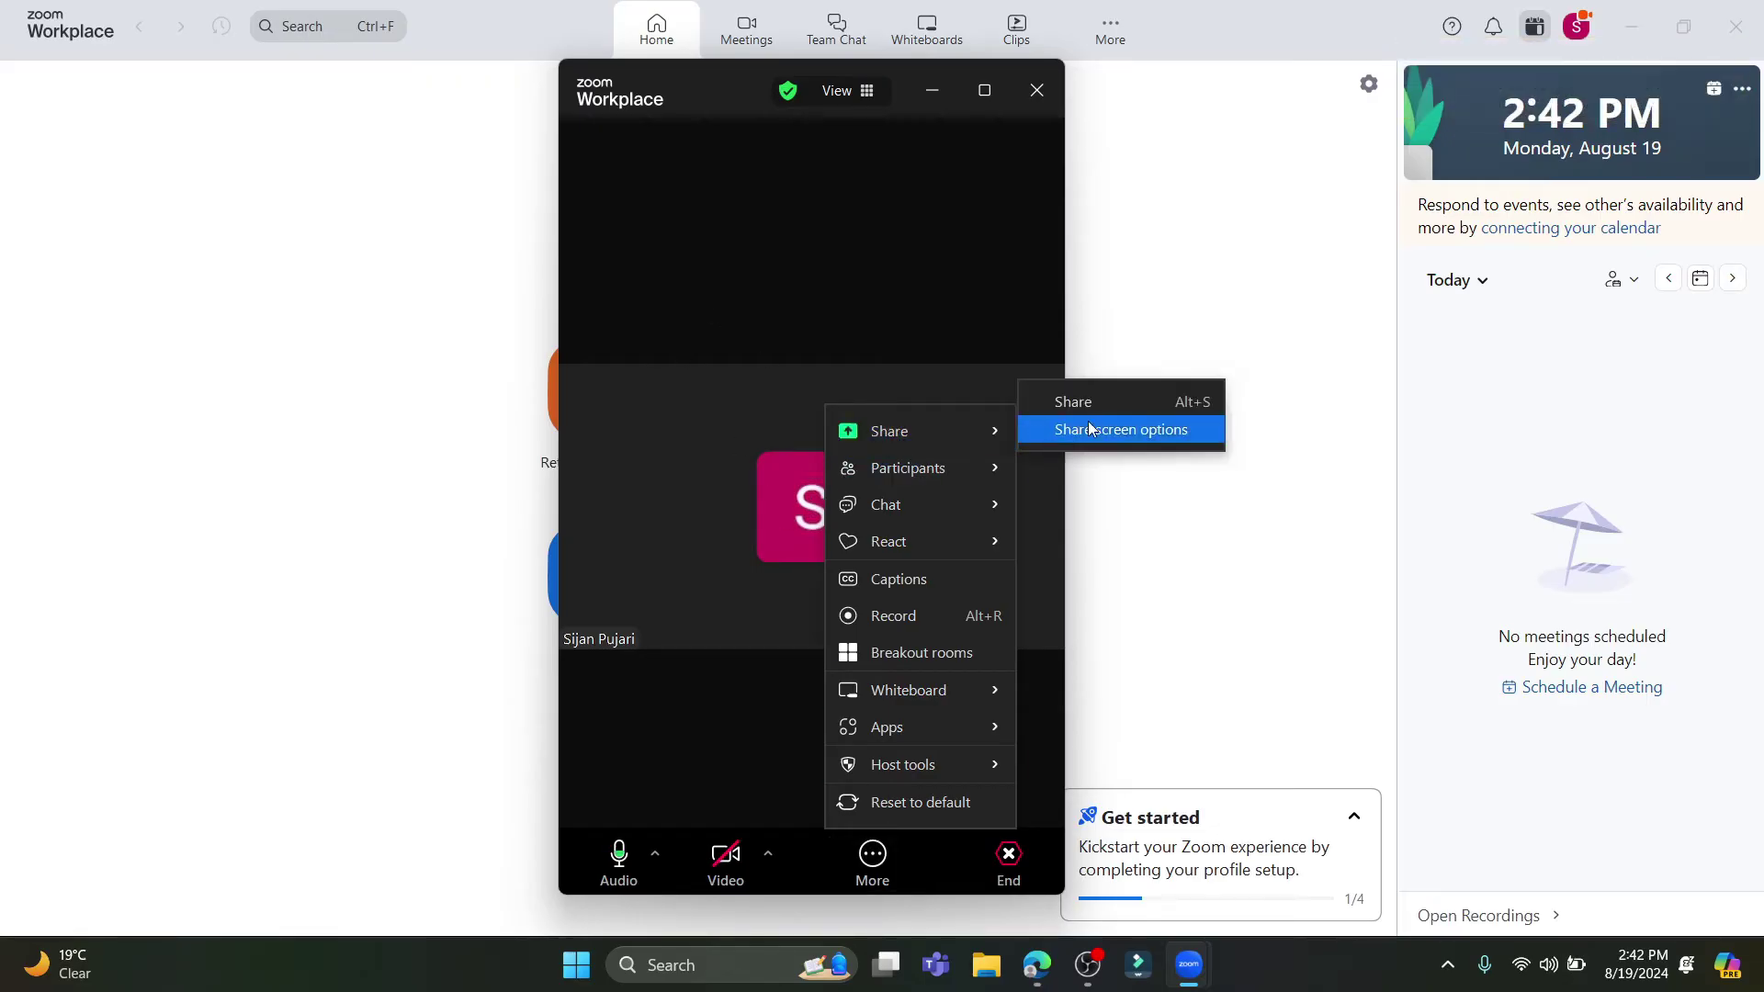
pyautogui.click(1115, 432)
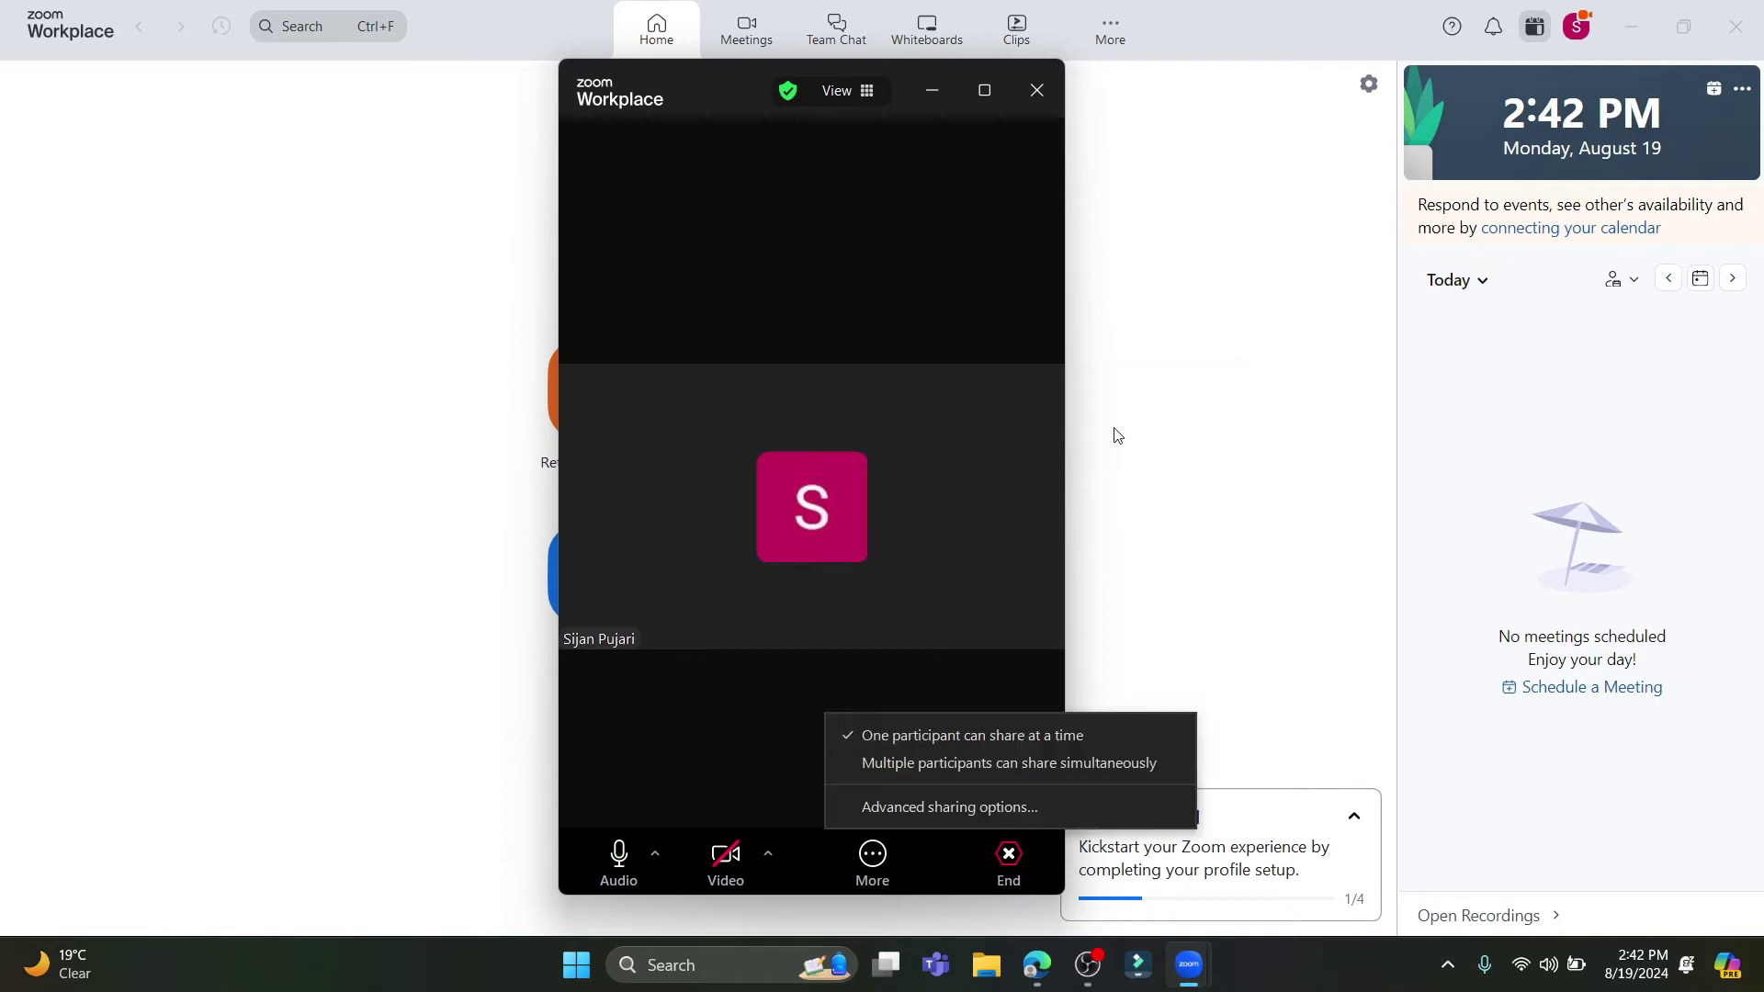
pyautogui.click(768, 855)
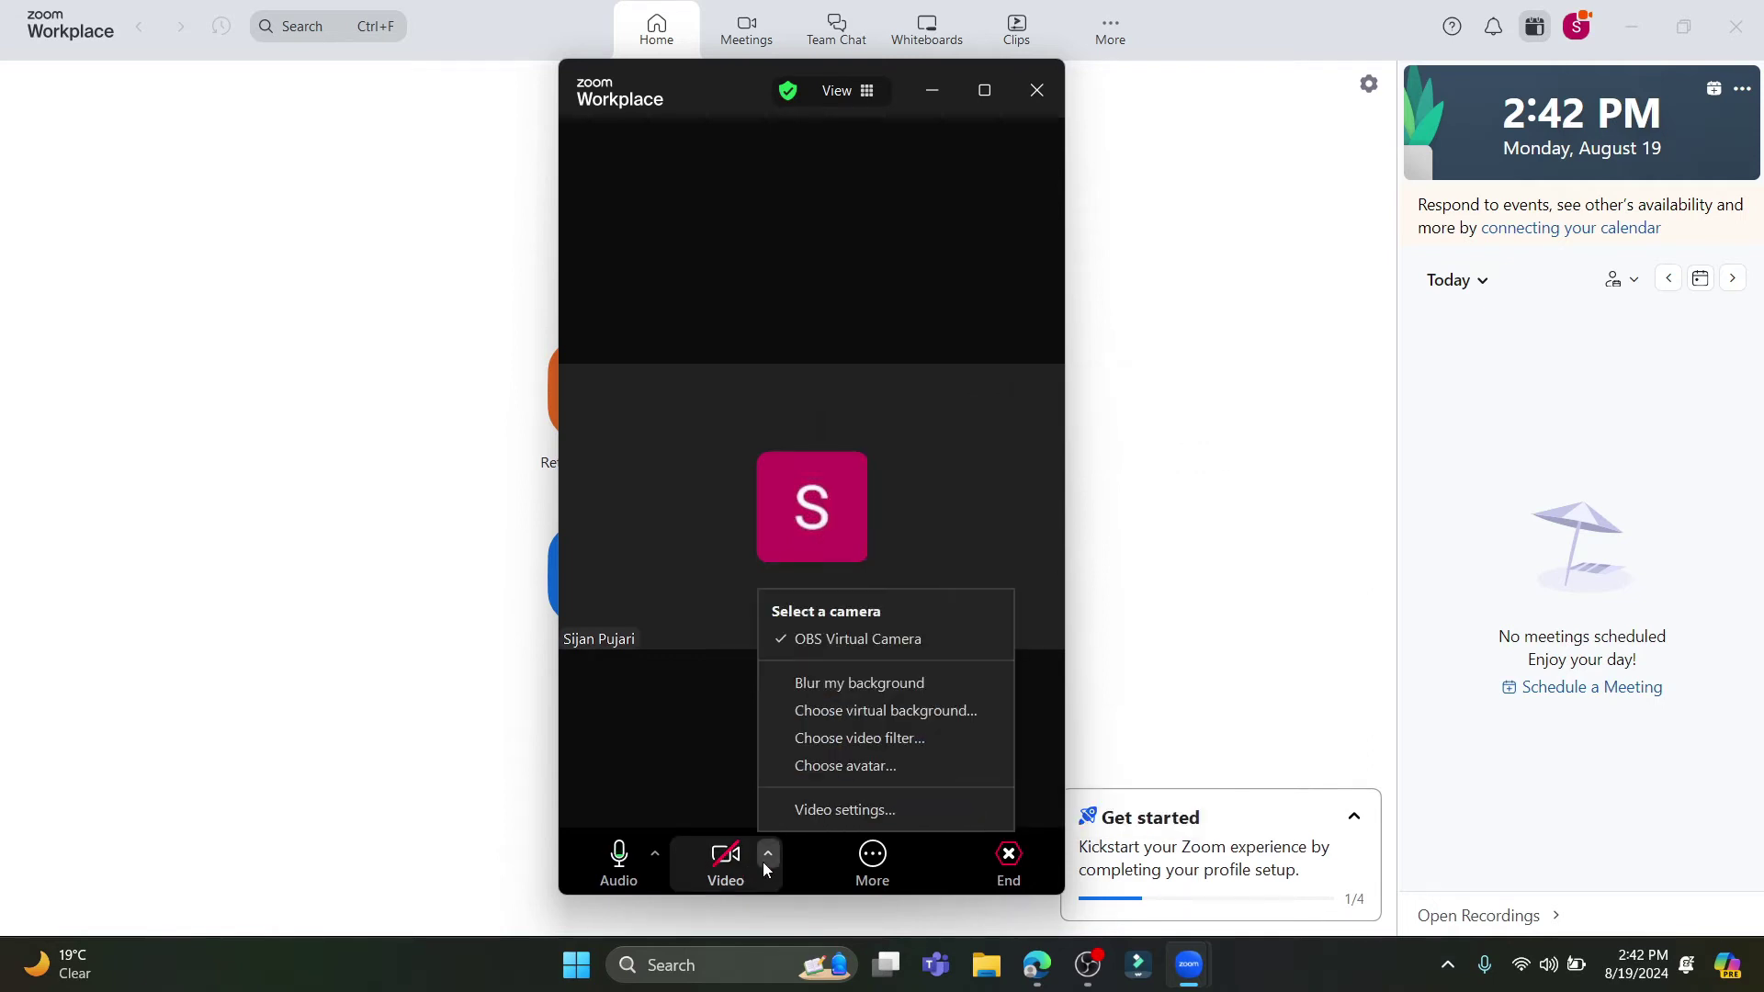
pyautogui.click(873, 861)
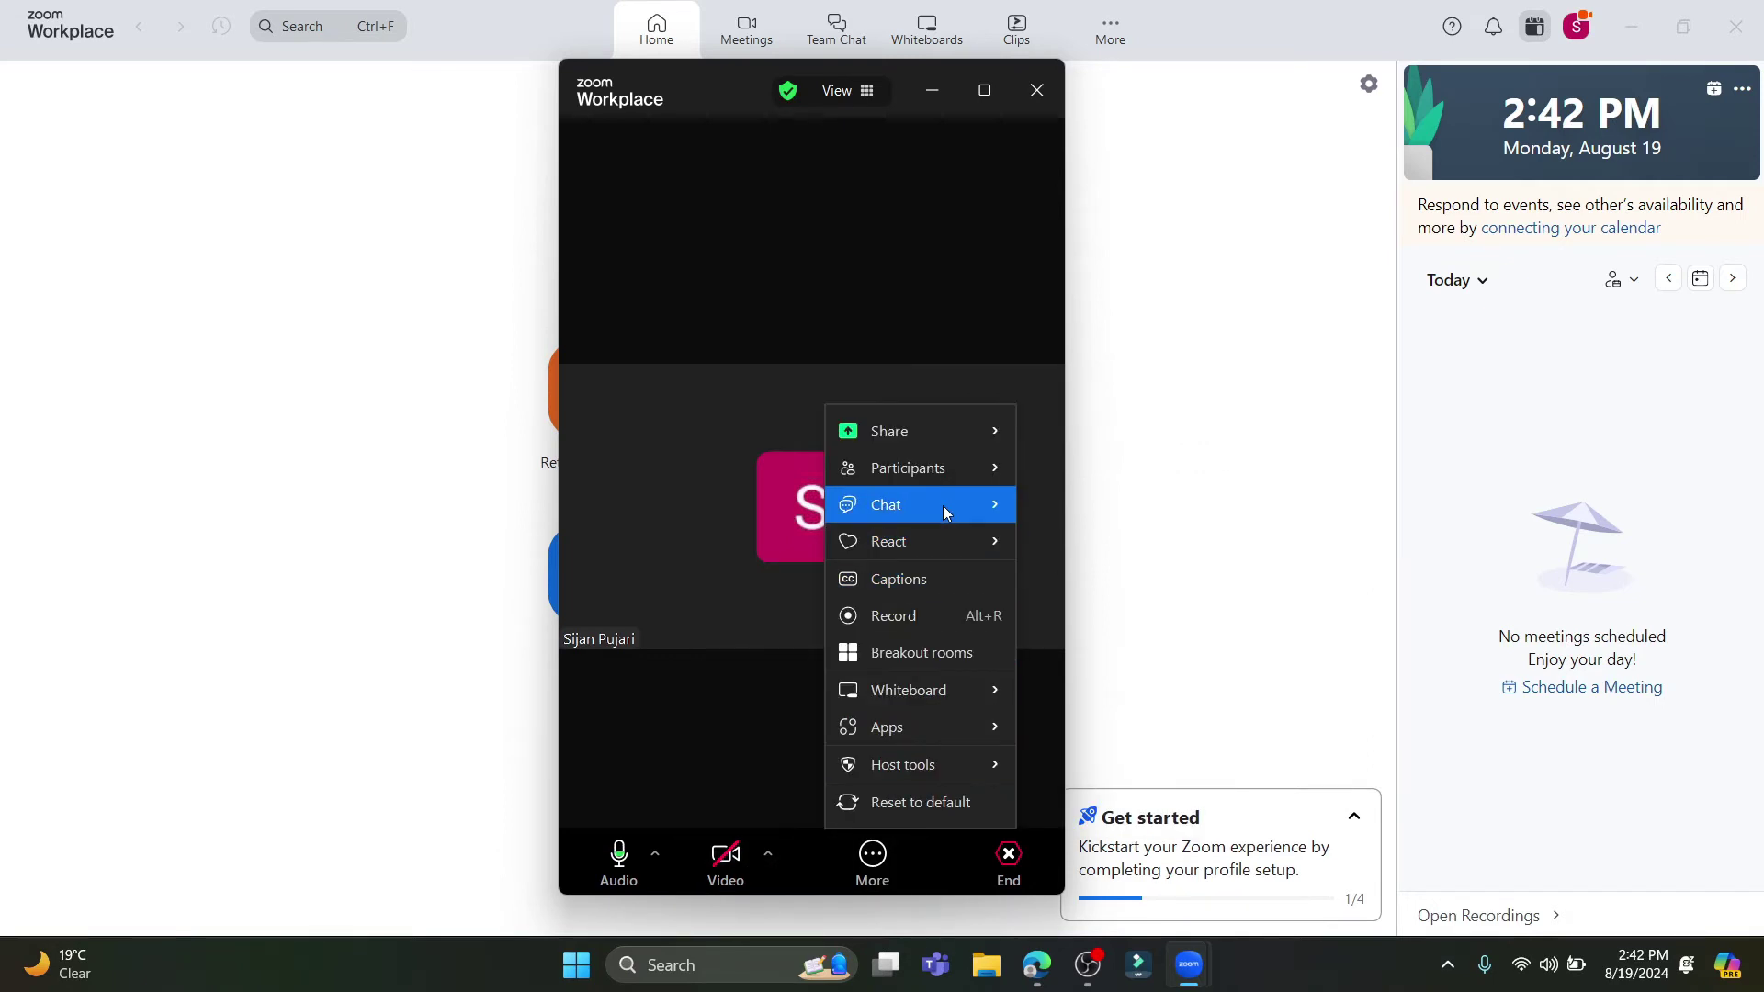
pyautogui.moveTo(969, 459)
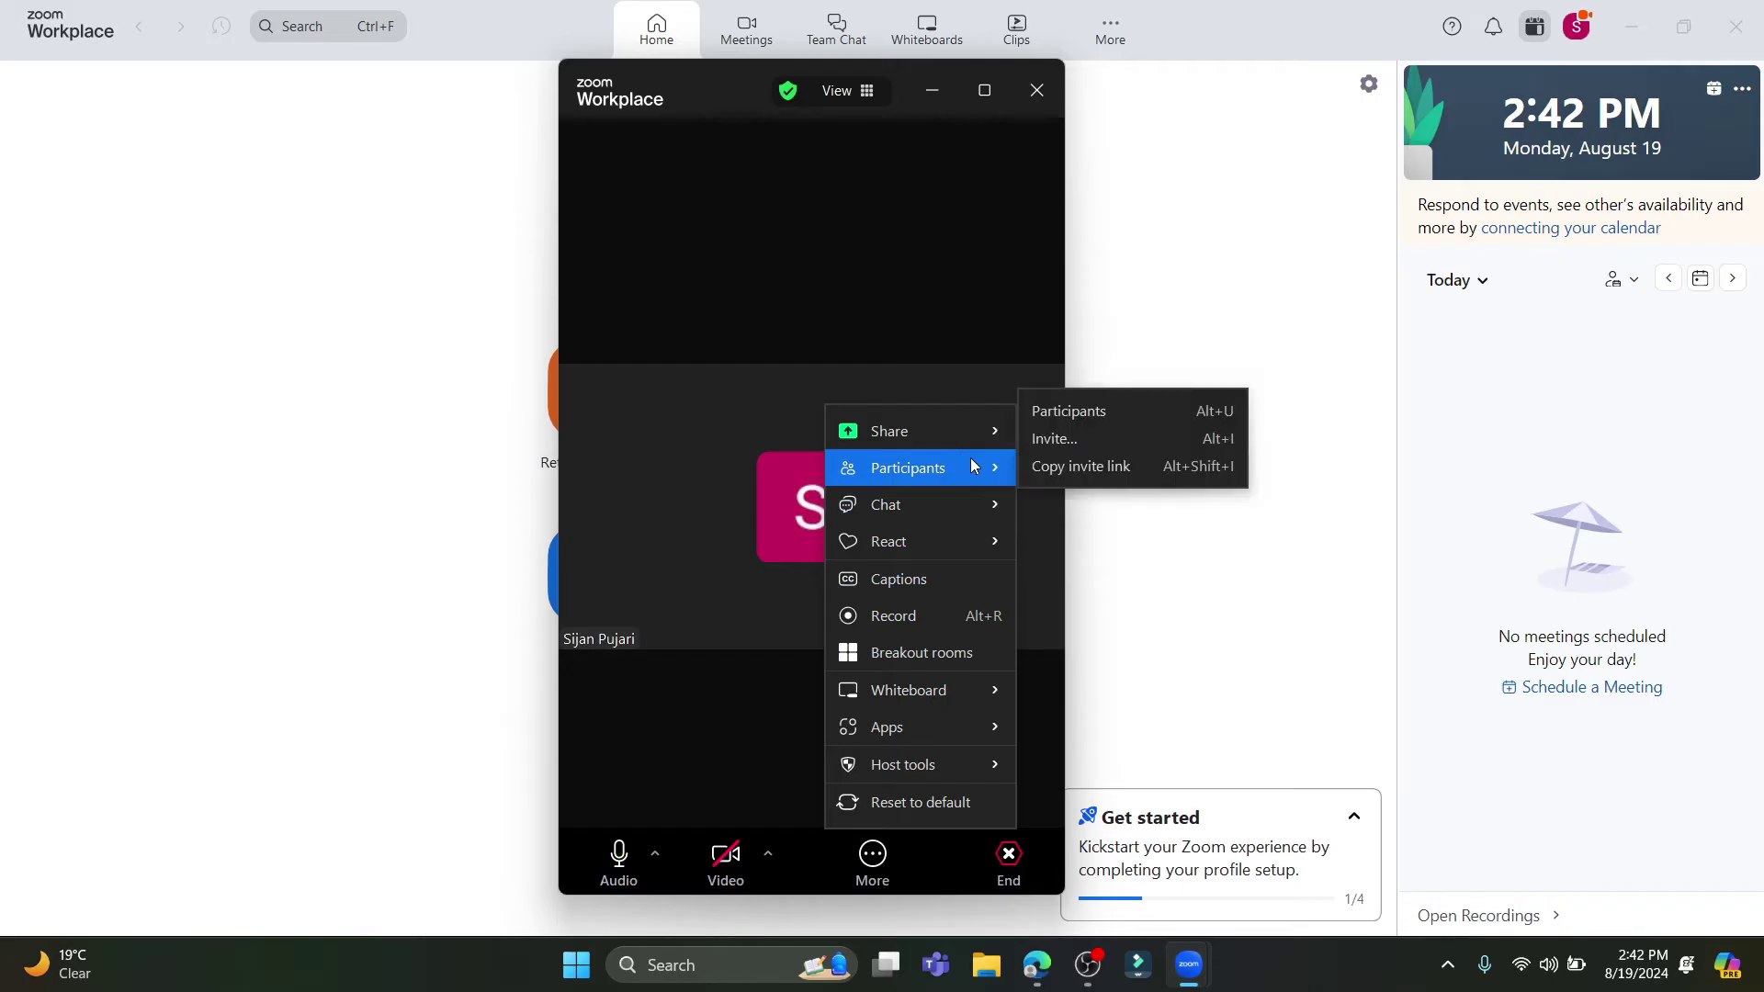
# Copy the meeting's invite link, open it in the Edge browser, then end the meeting
pyautogui.click(1100, 439)
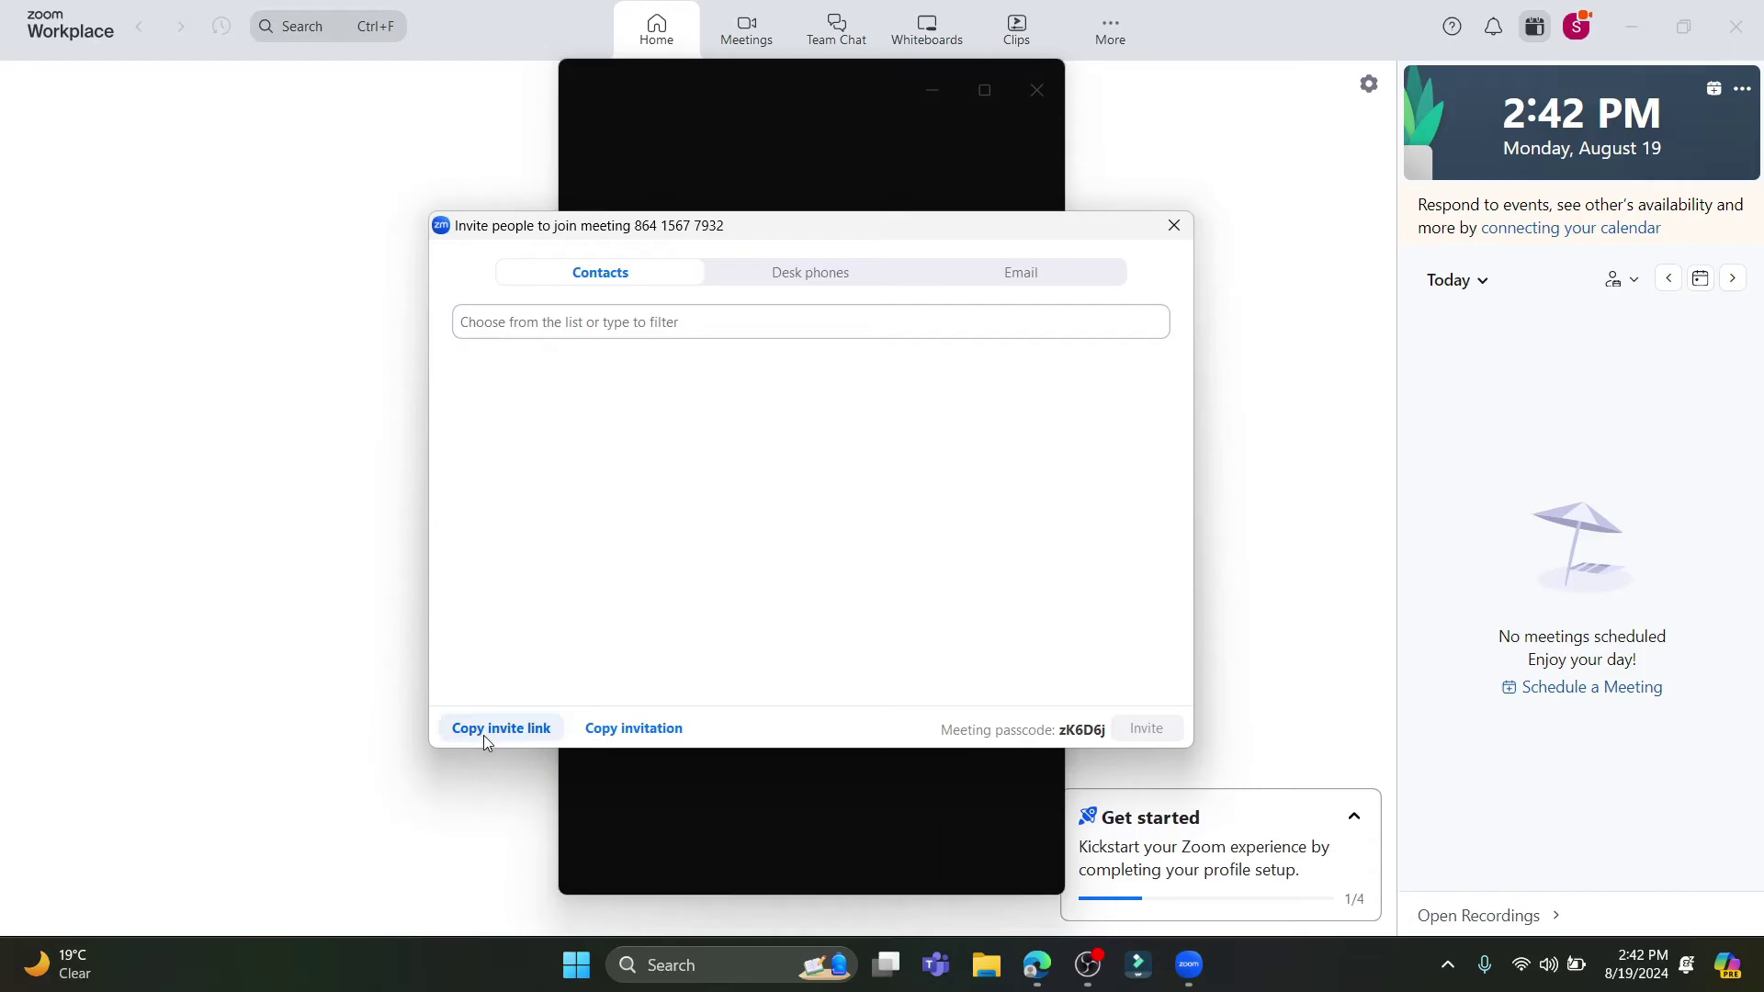
pyautogui.click(507, 730)
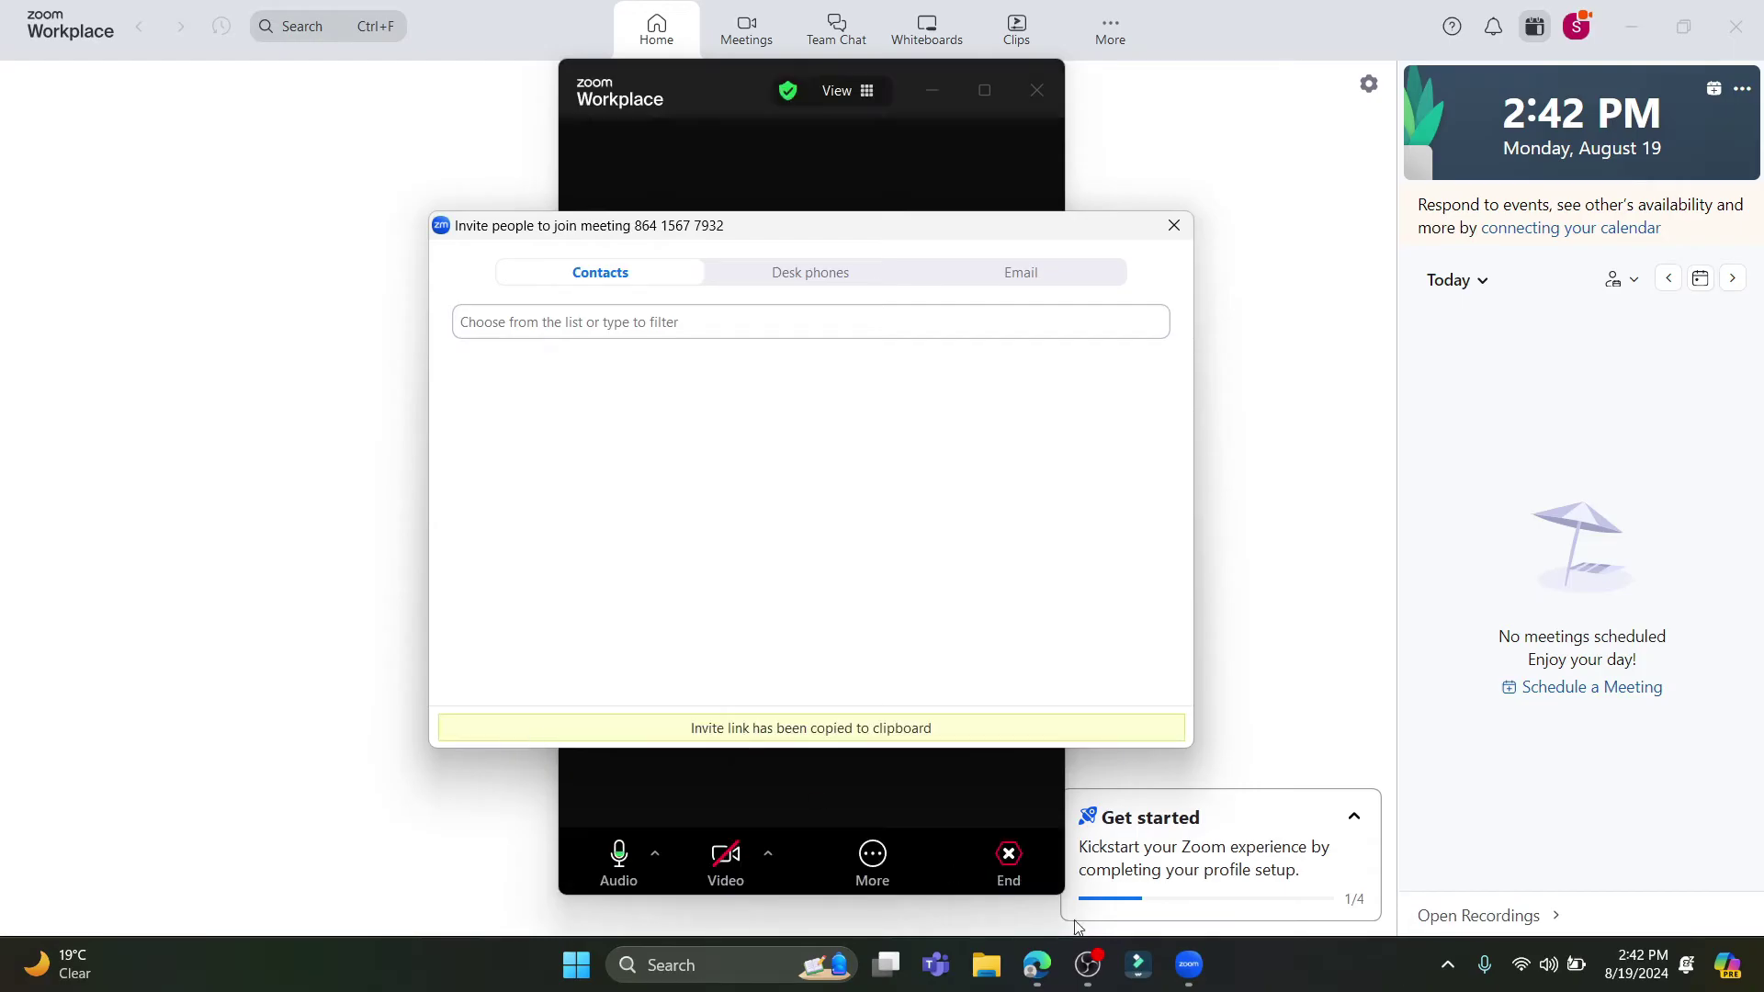
pyautogui.moveTo(1036, 965)
pyautogui.click(1282, 836)
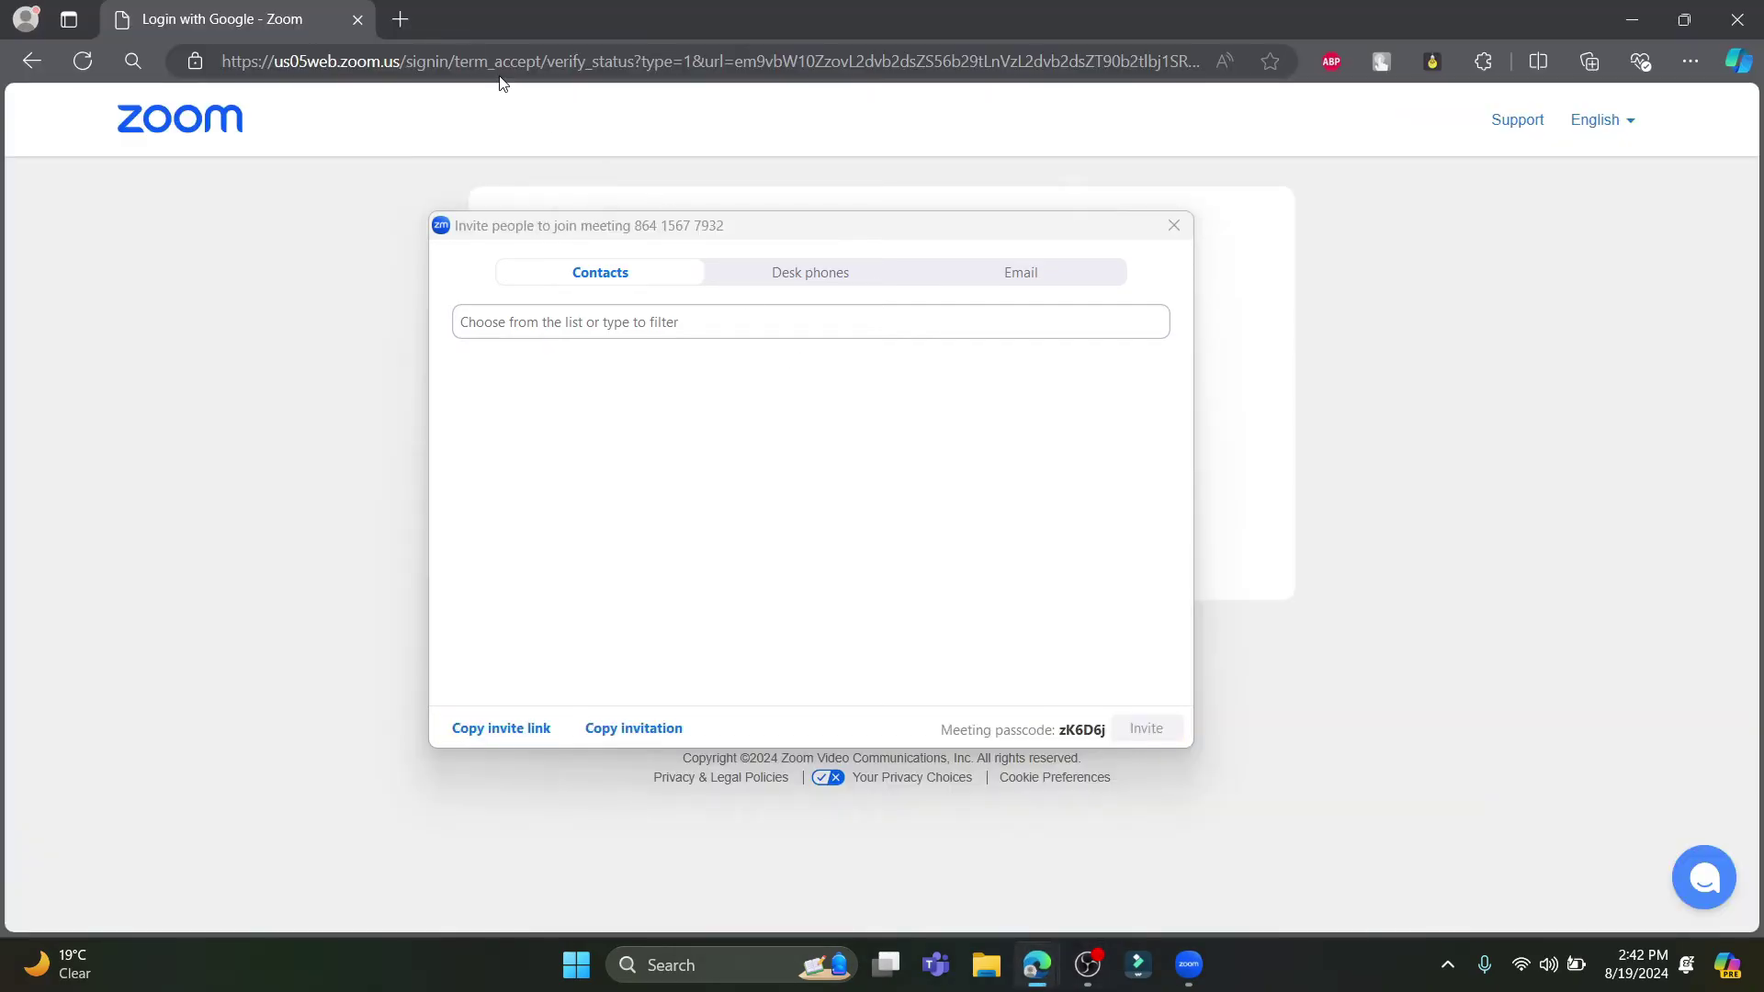
pyautogui.click(472, 57)
pyautogui.hotkey('ctrl', 'v')
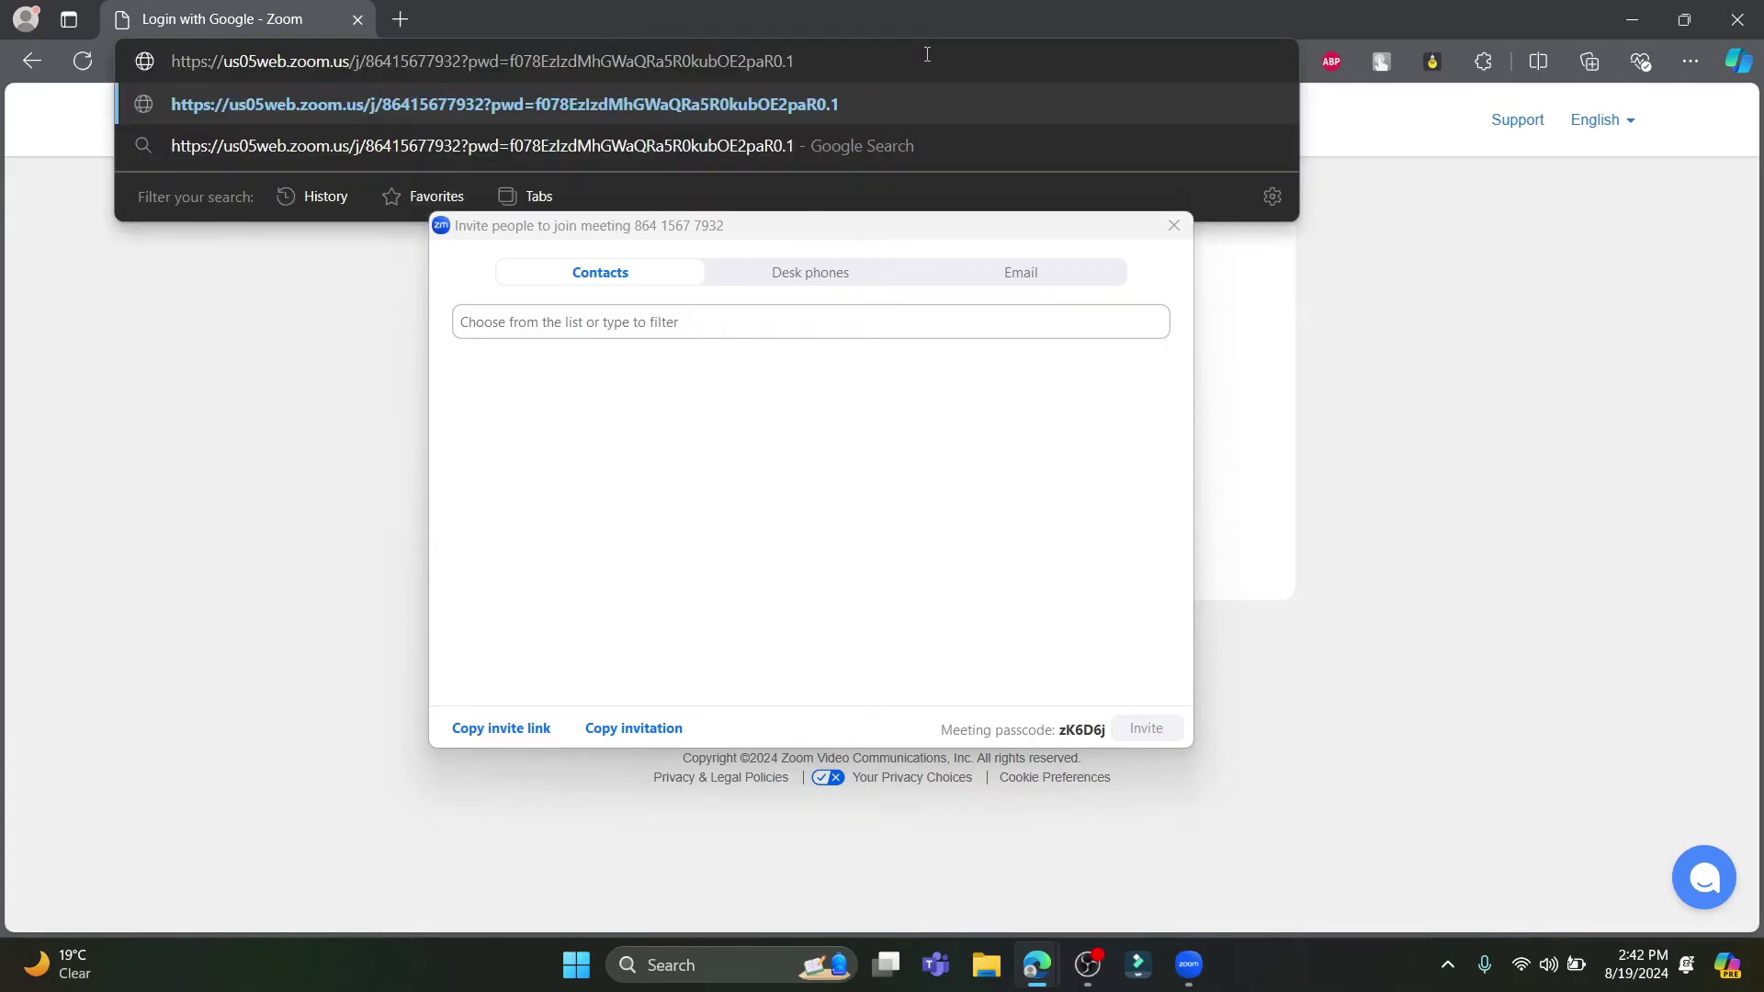
pyautogui.press('Return')
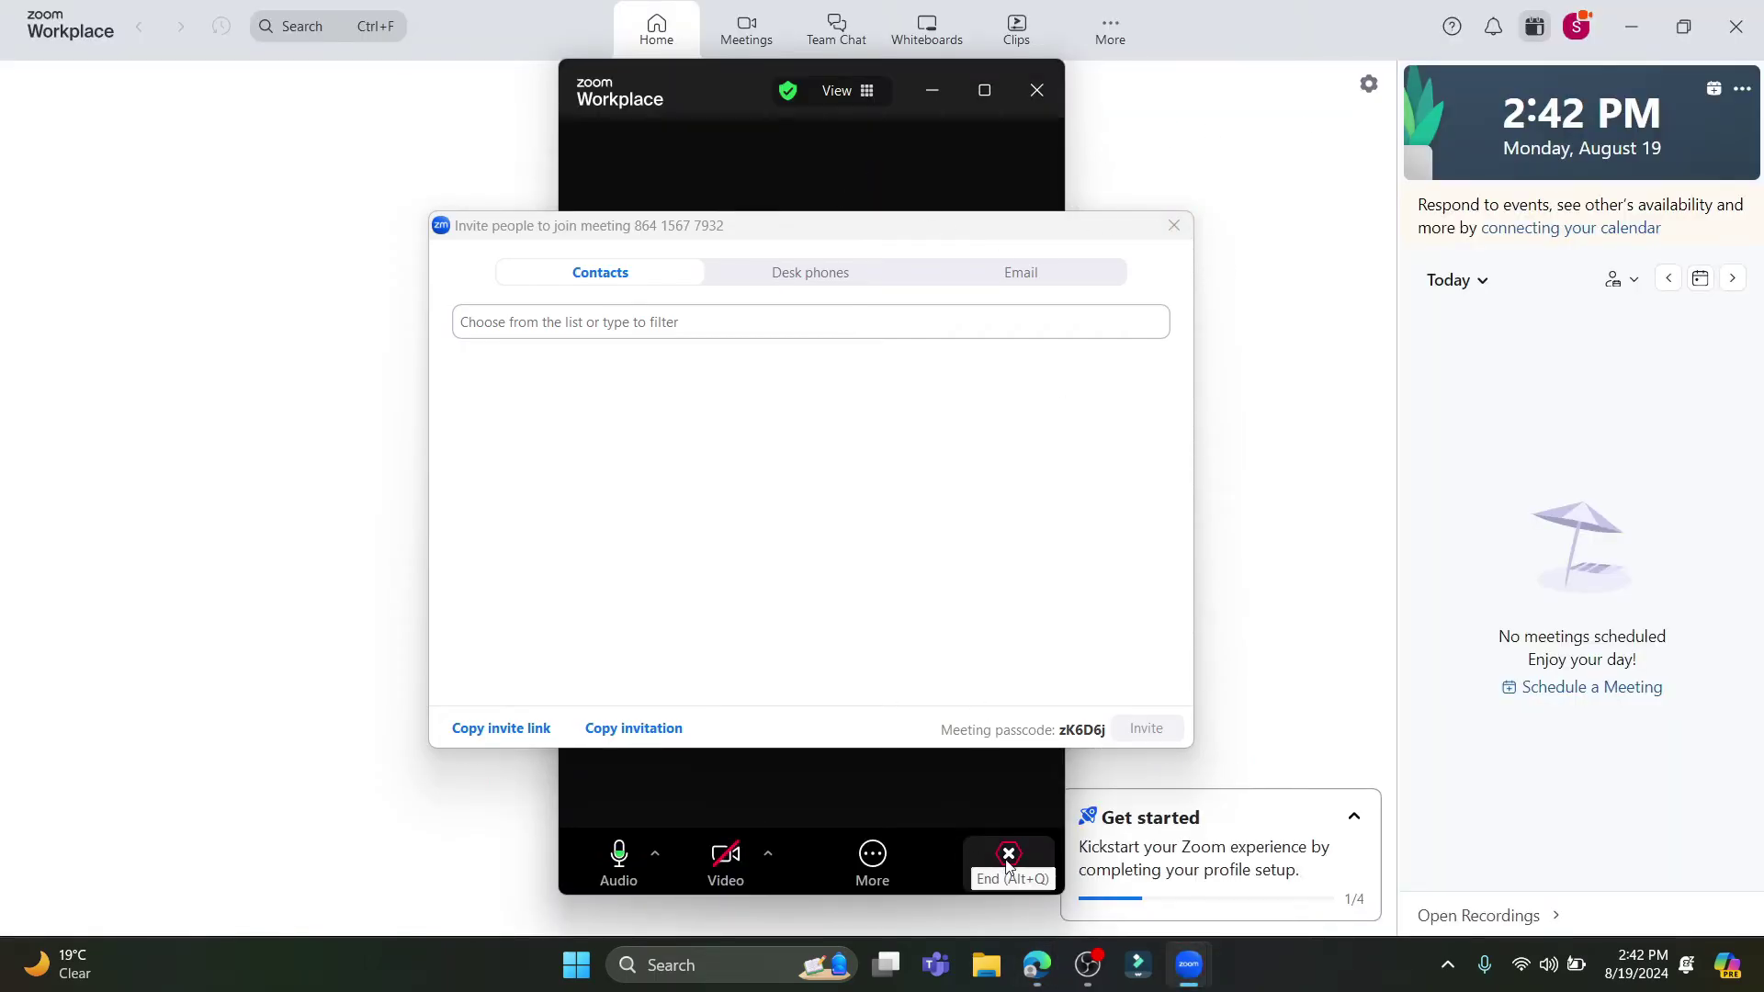
pyautogui.click(1006, 854)
pyautogui.click(1013, 859)
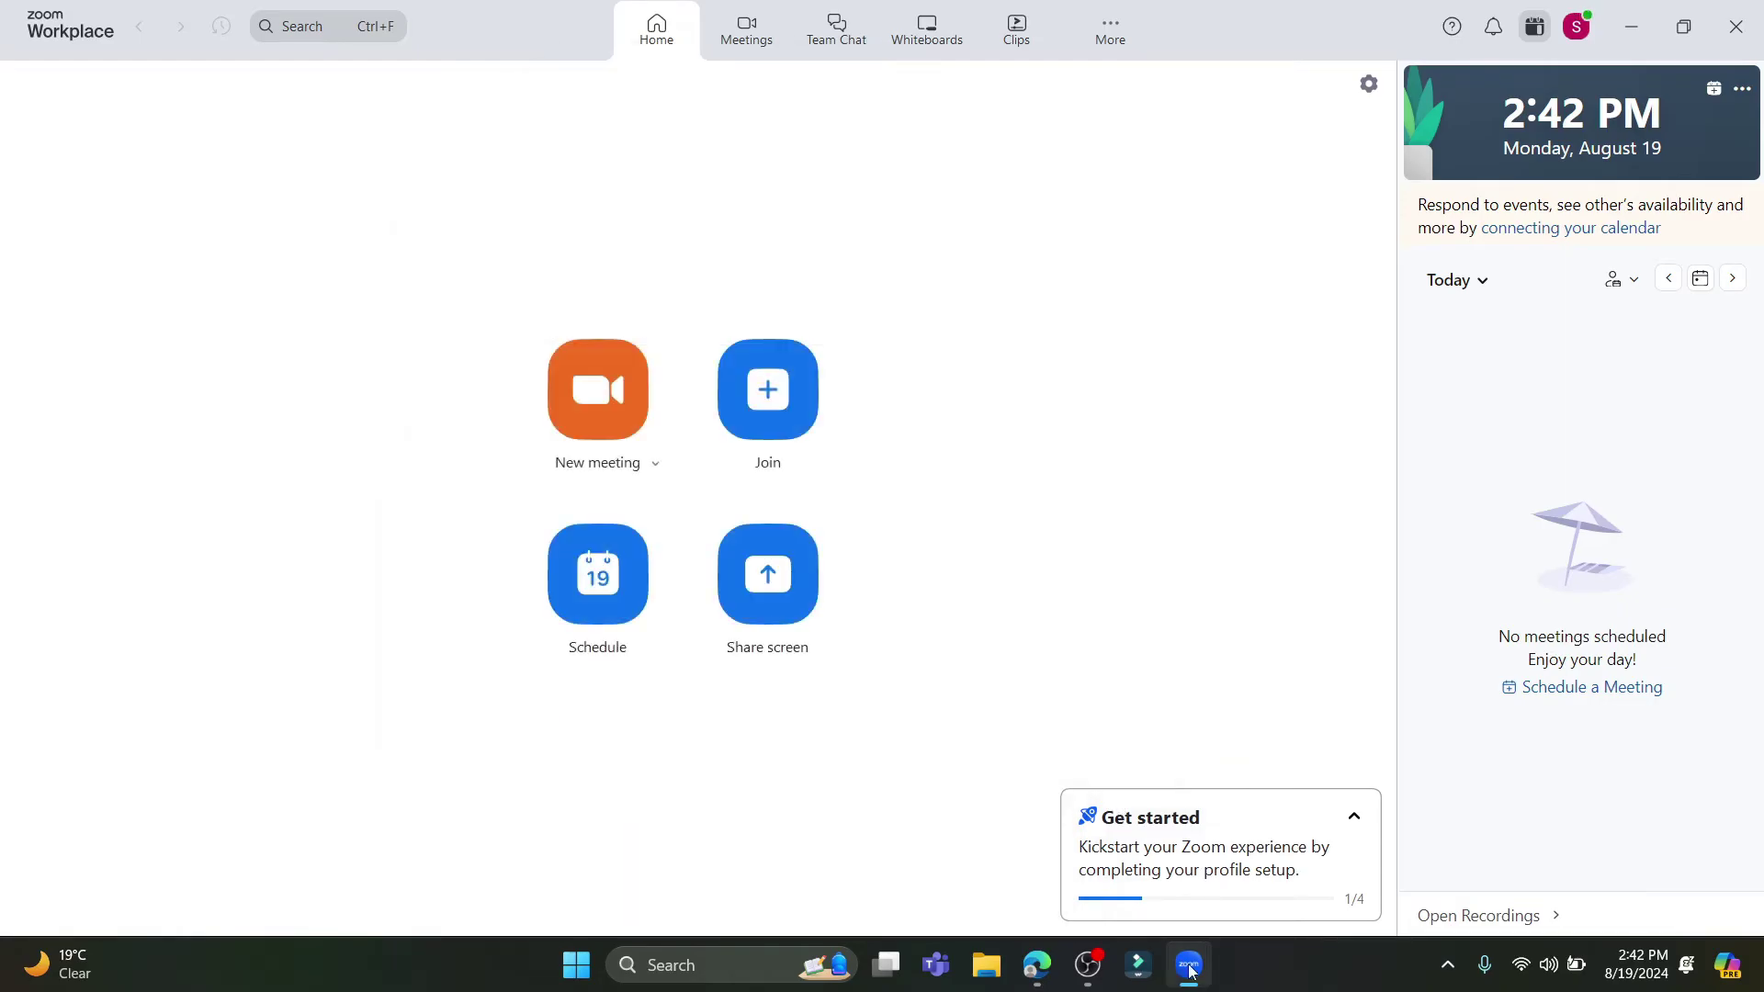
pyautogui.click(1189, 967)
pyautogui.click(1189, 967)
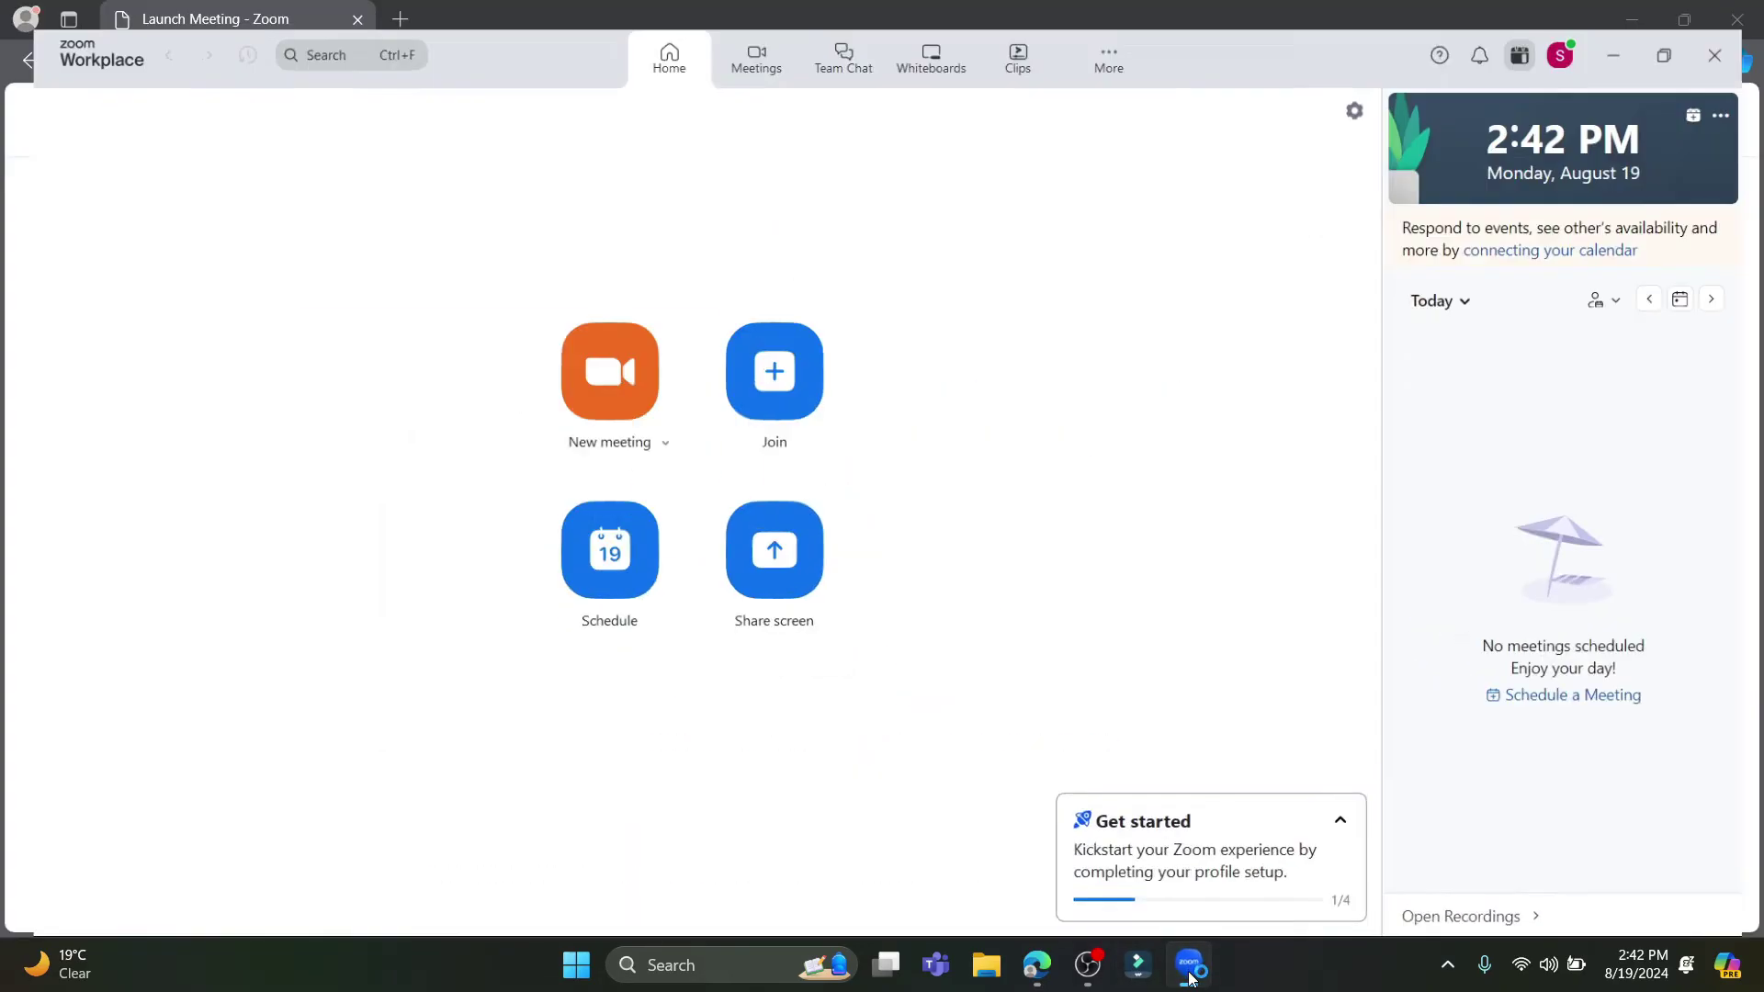
pyautogui.click(1344, 819)
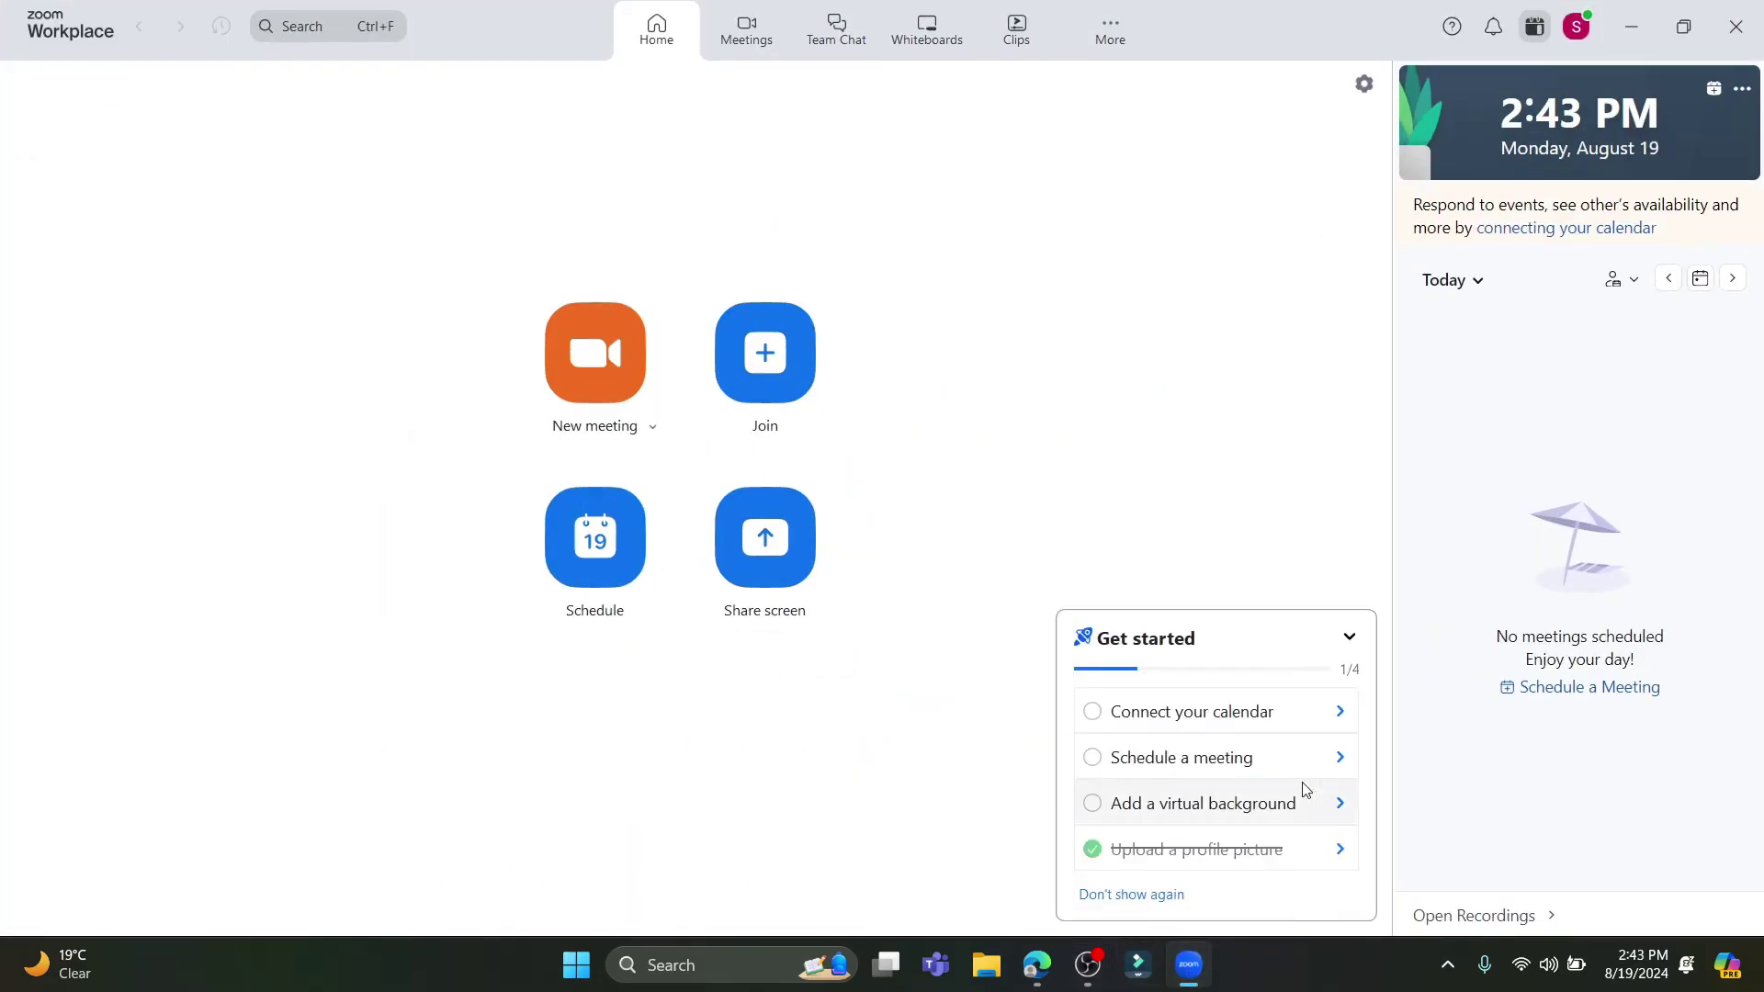
pyautogui.click(607, 377)
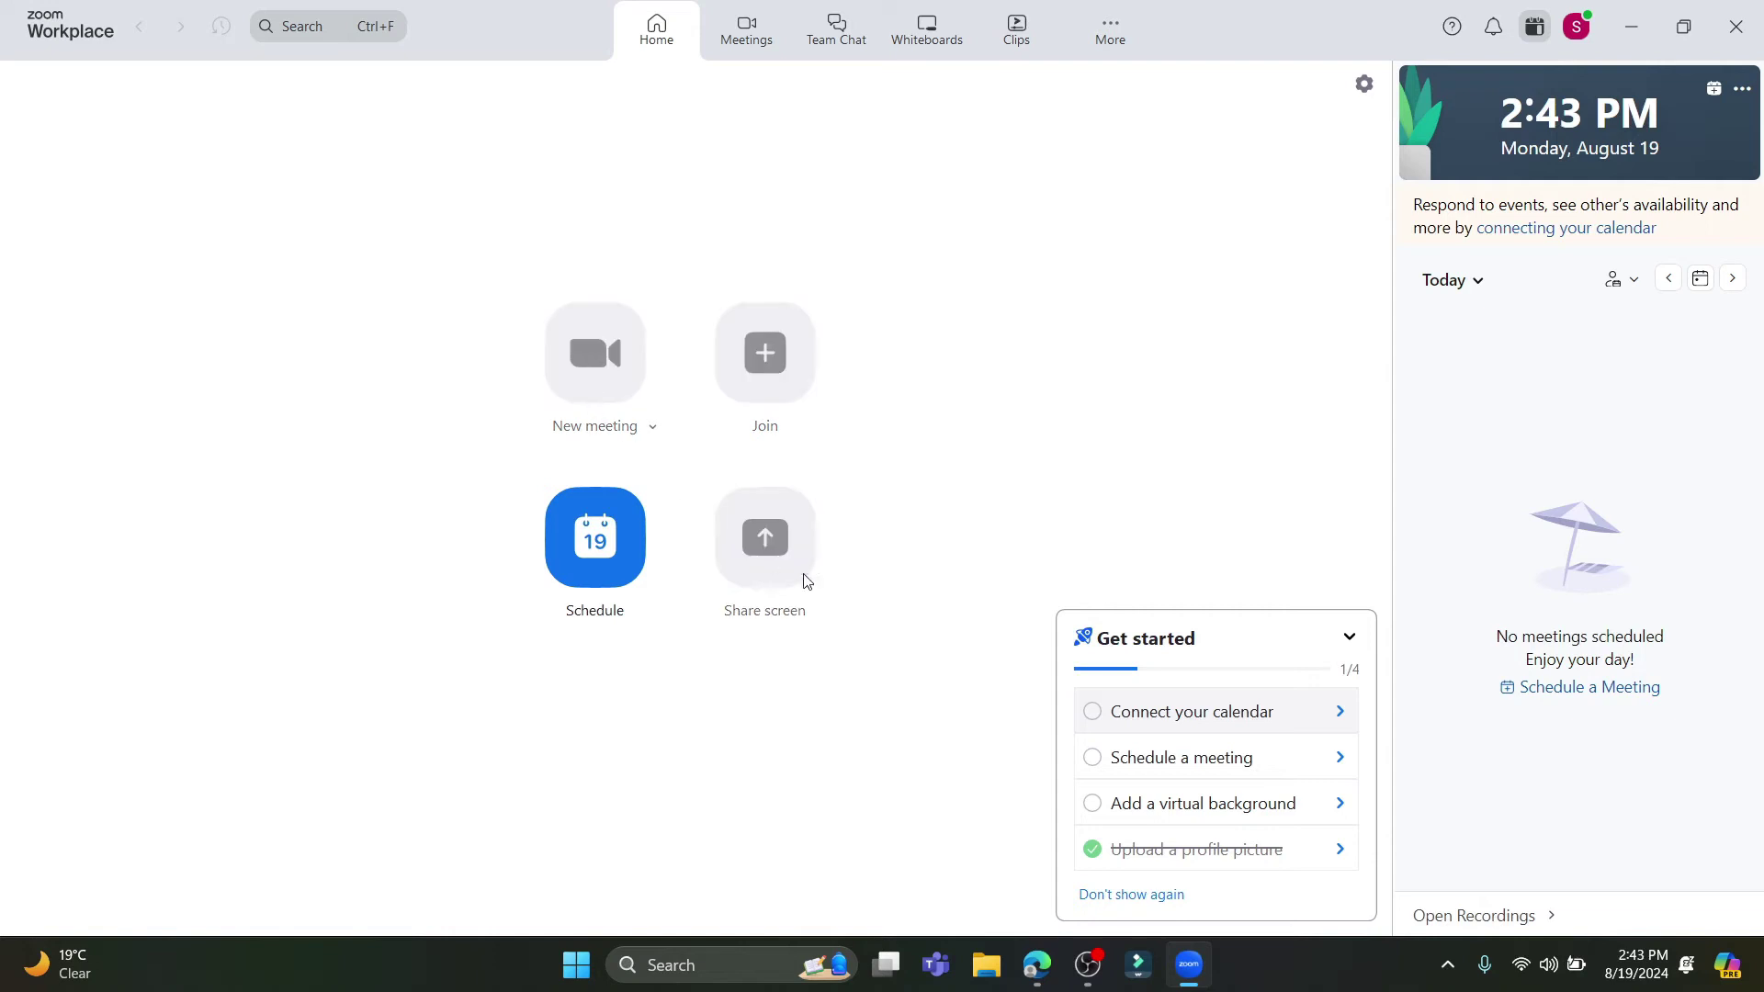
pyautogui.click(1349, 640)
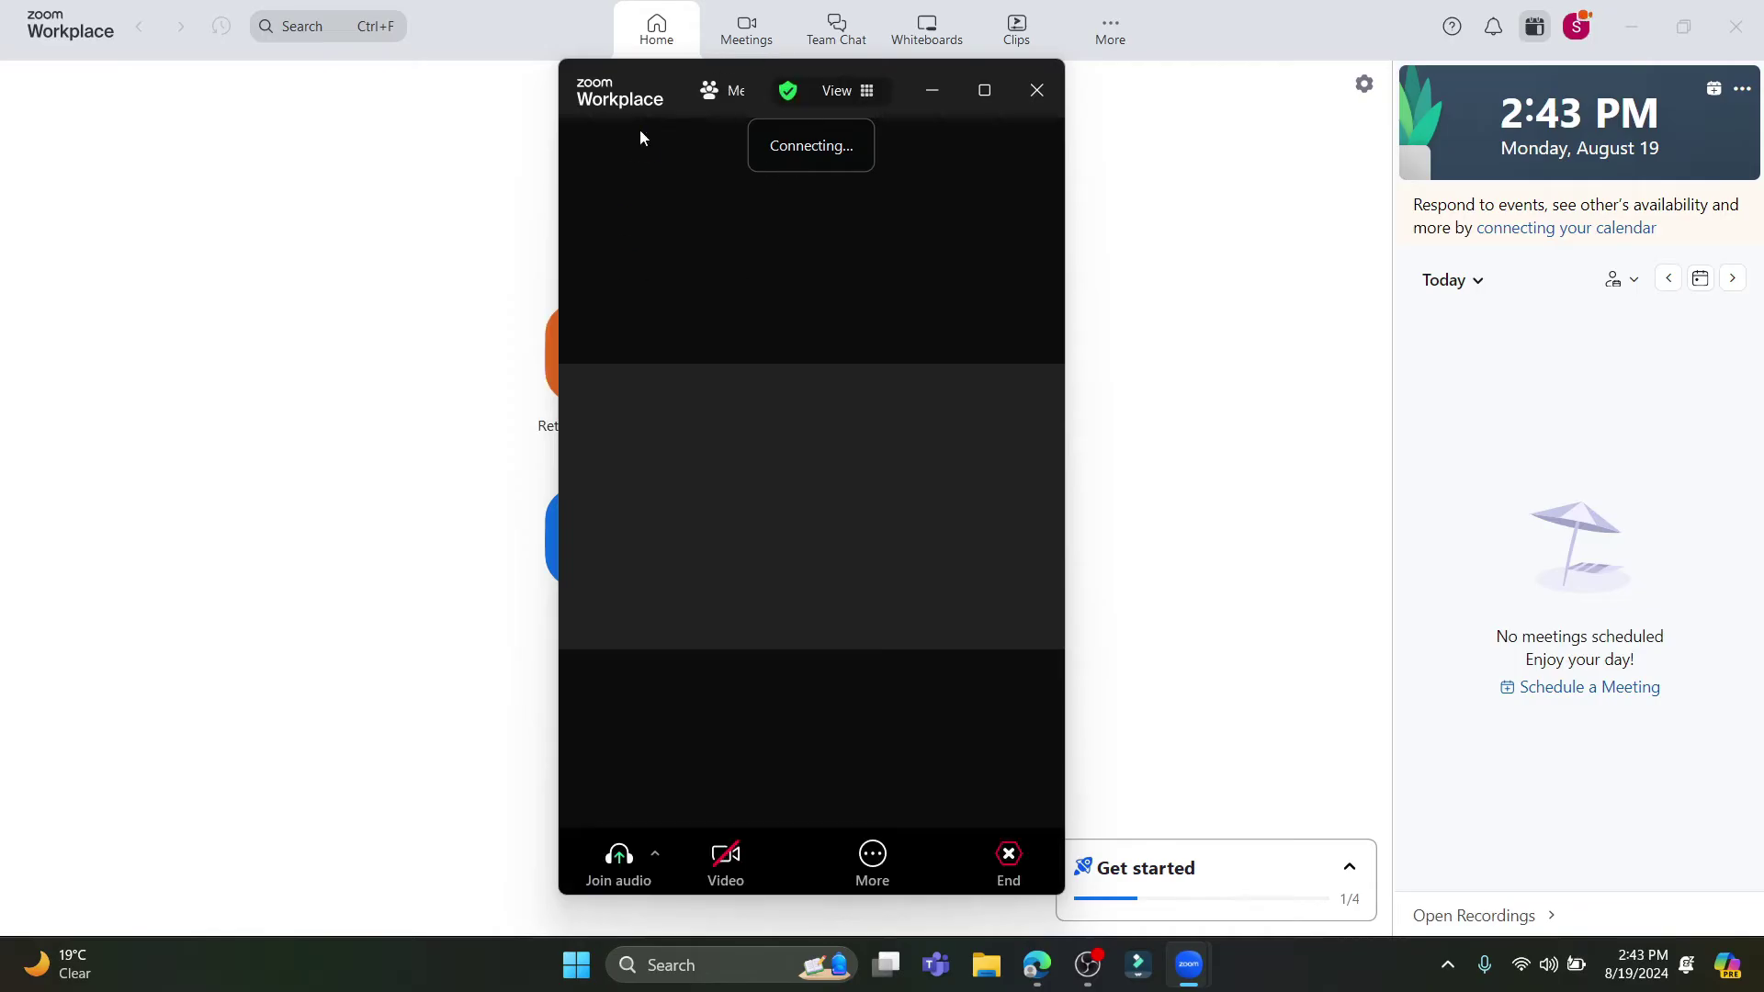
pyautogui.click(906, 415)
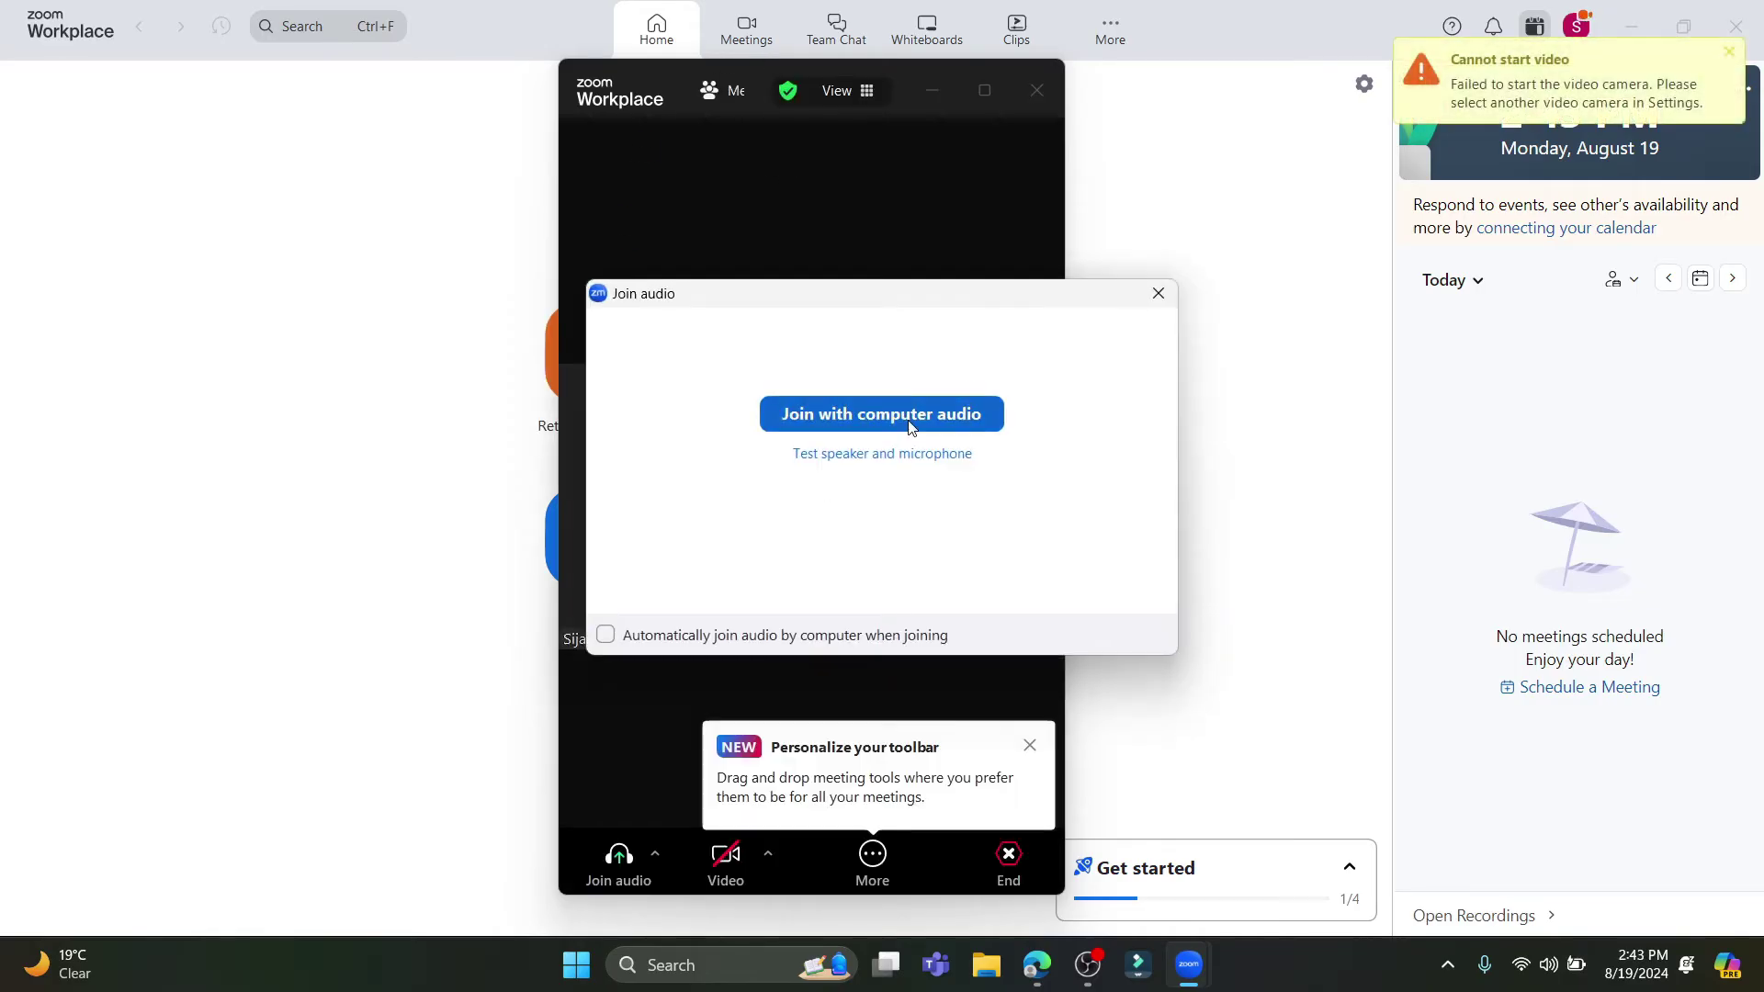
pyautogui.click(1010, 868)
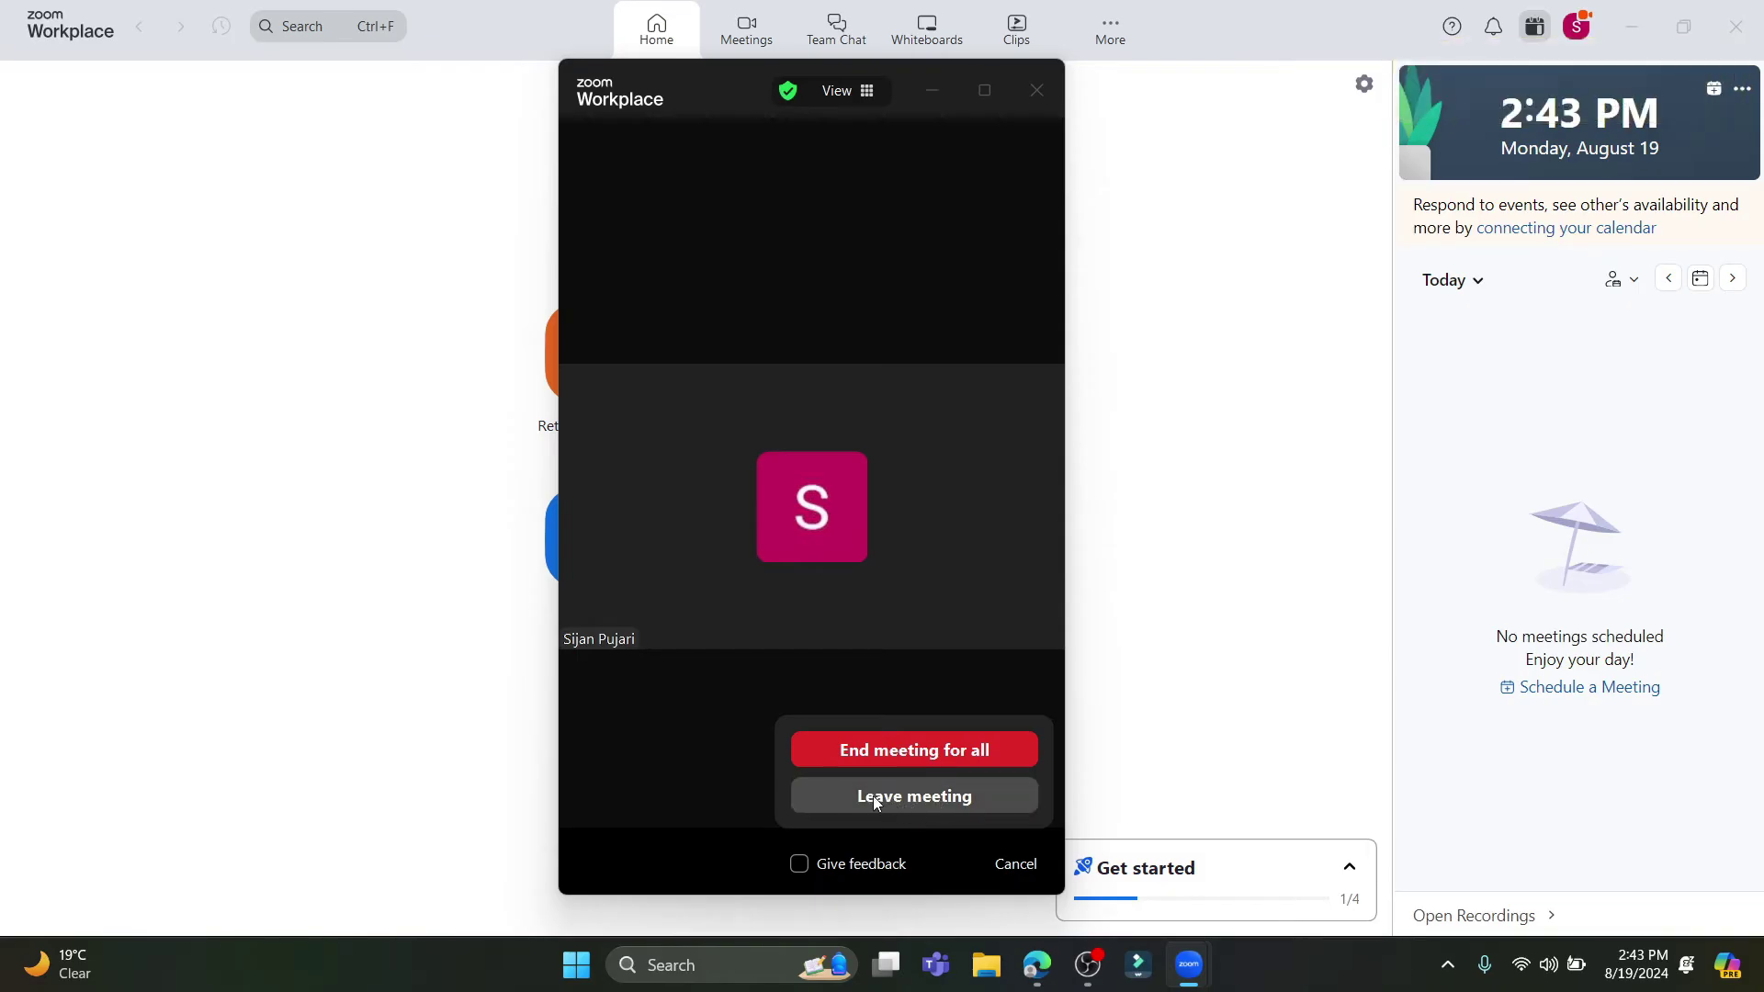
pyautogui.click(877, 798)
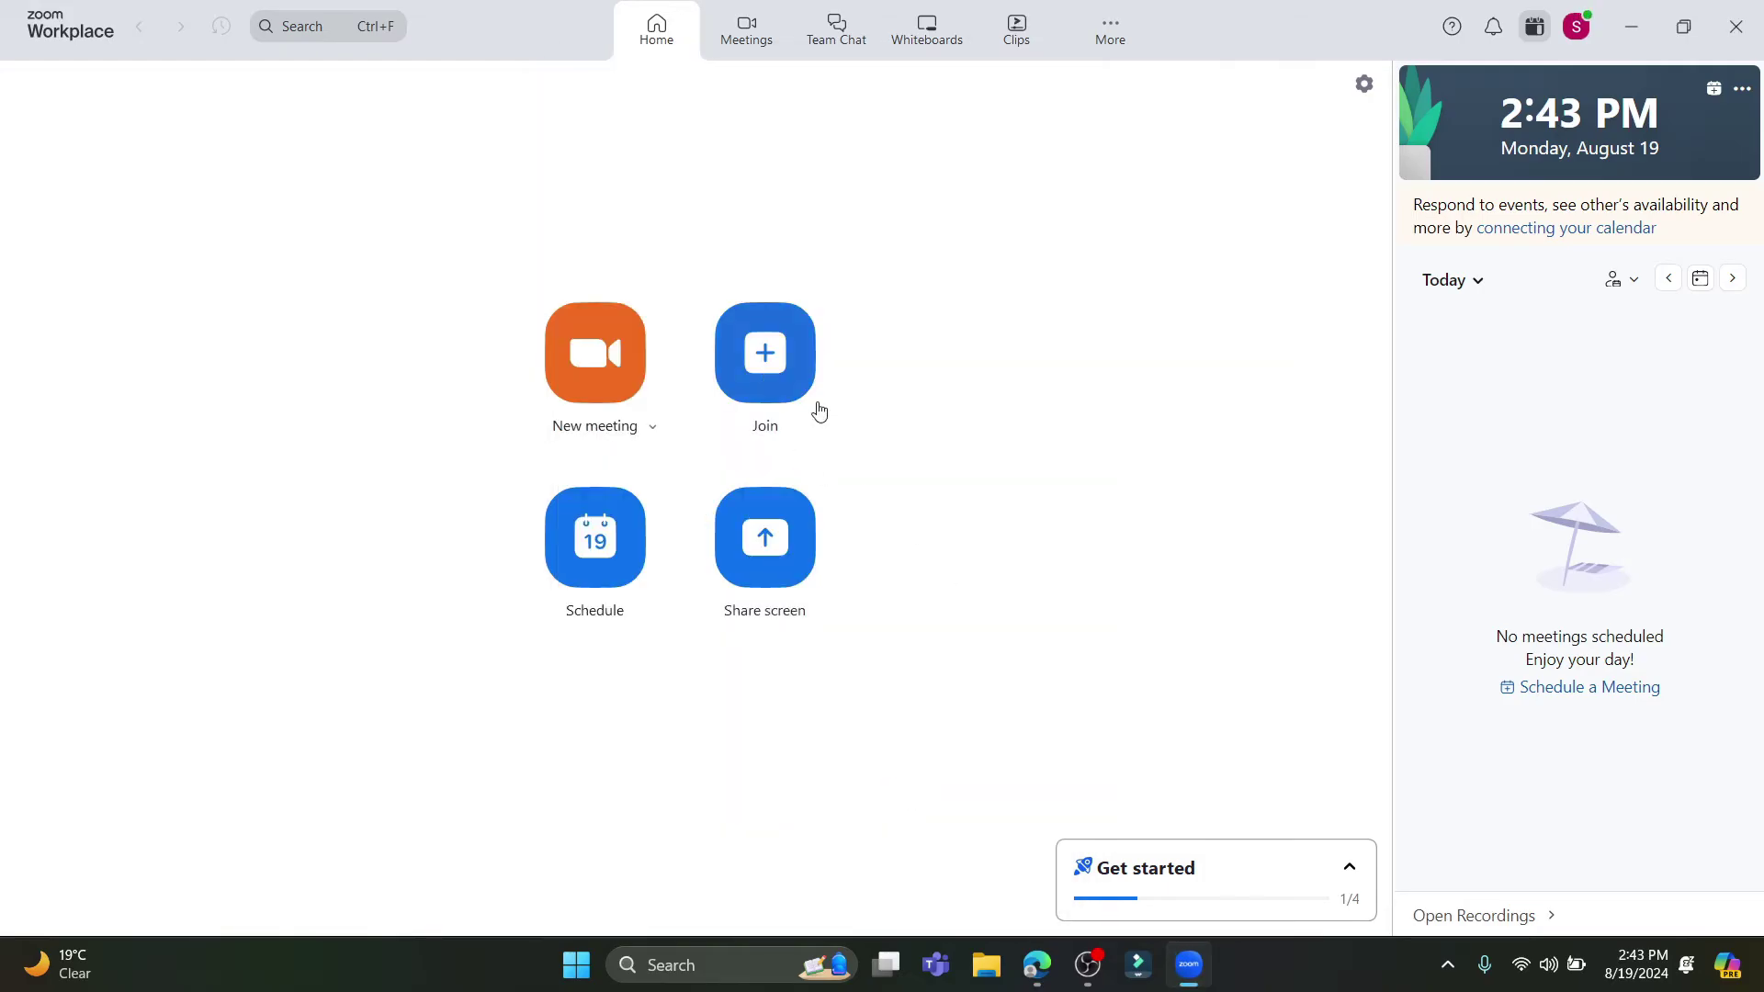
pyautogui.click(786, 360)
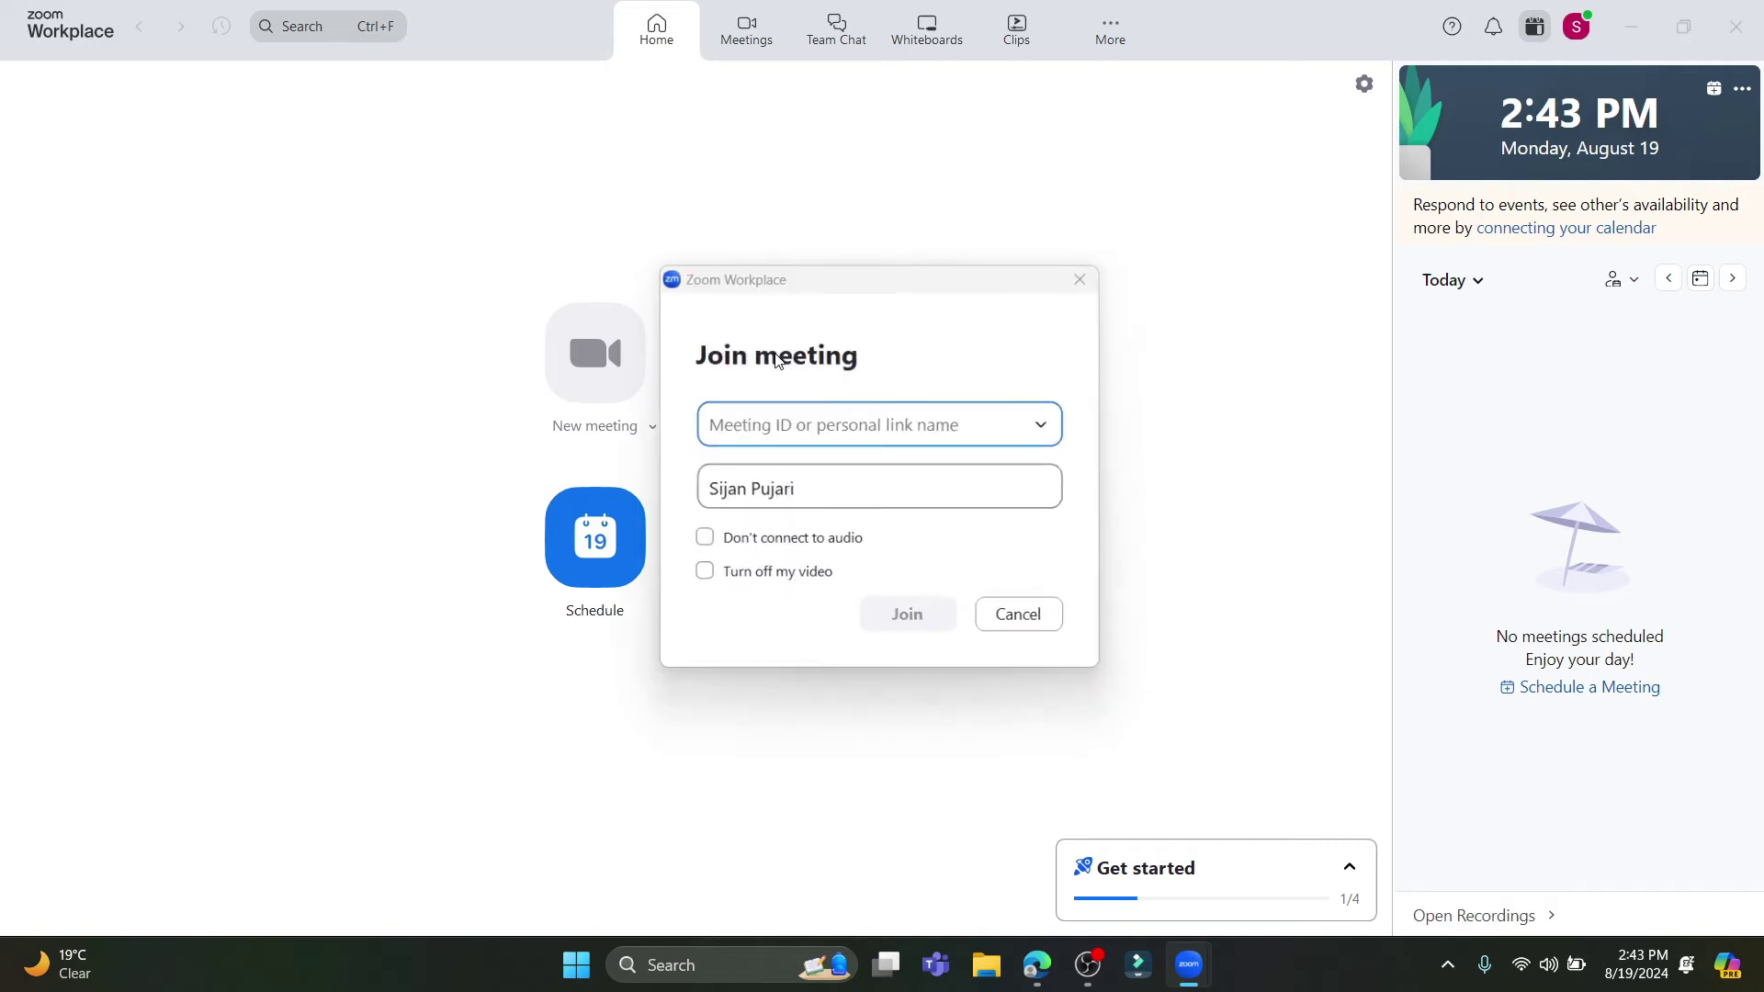
pyautogui.click(1081, 273)
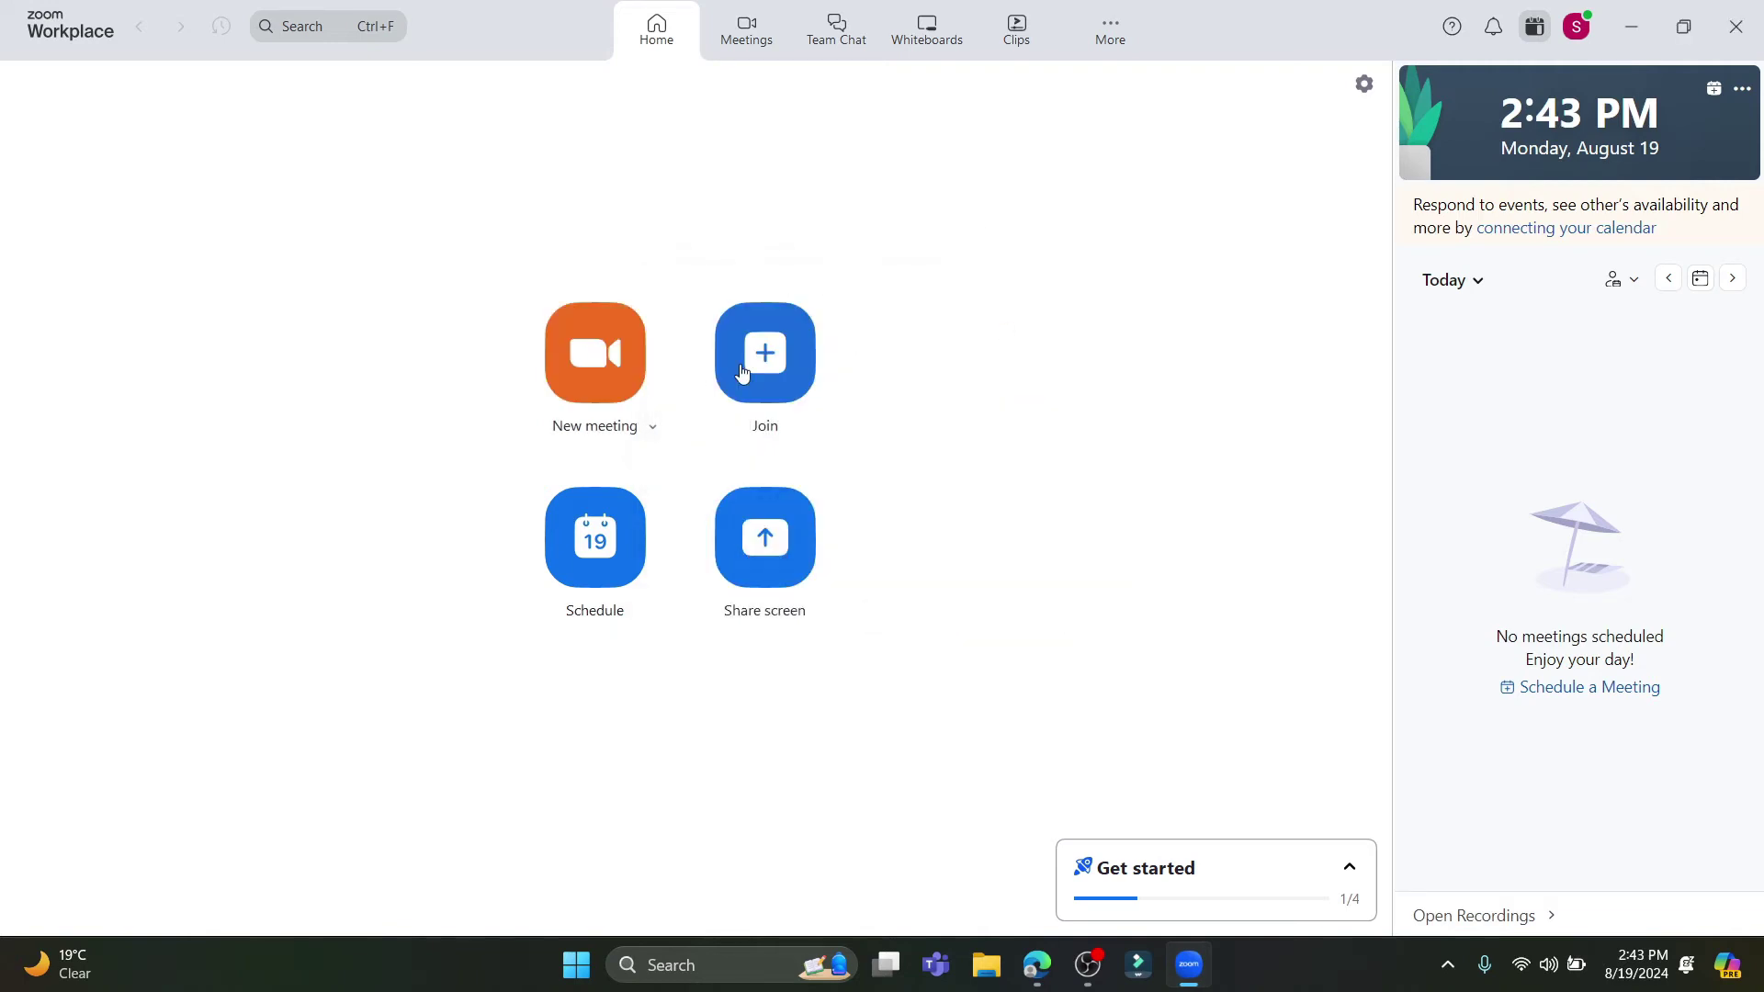
pyautogui.click(756, 360)
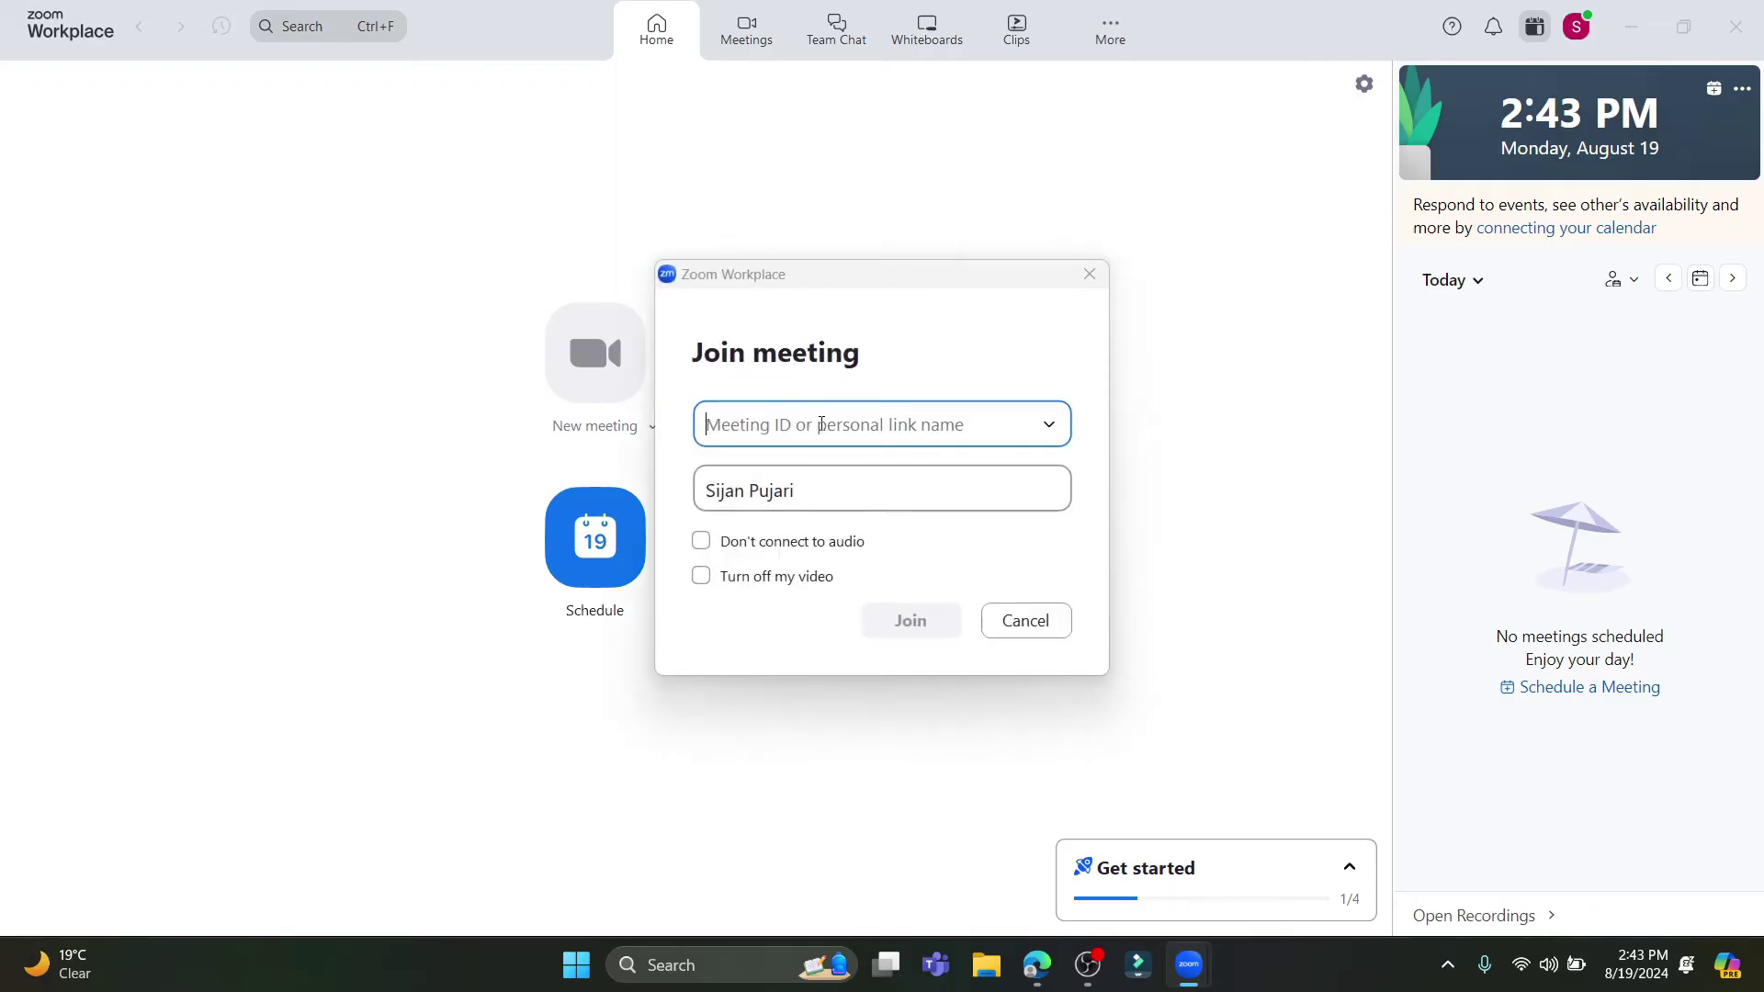
pyautogui.click(1051, 428)
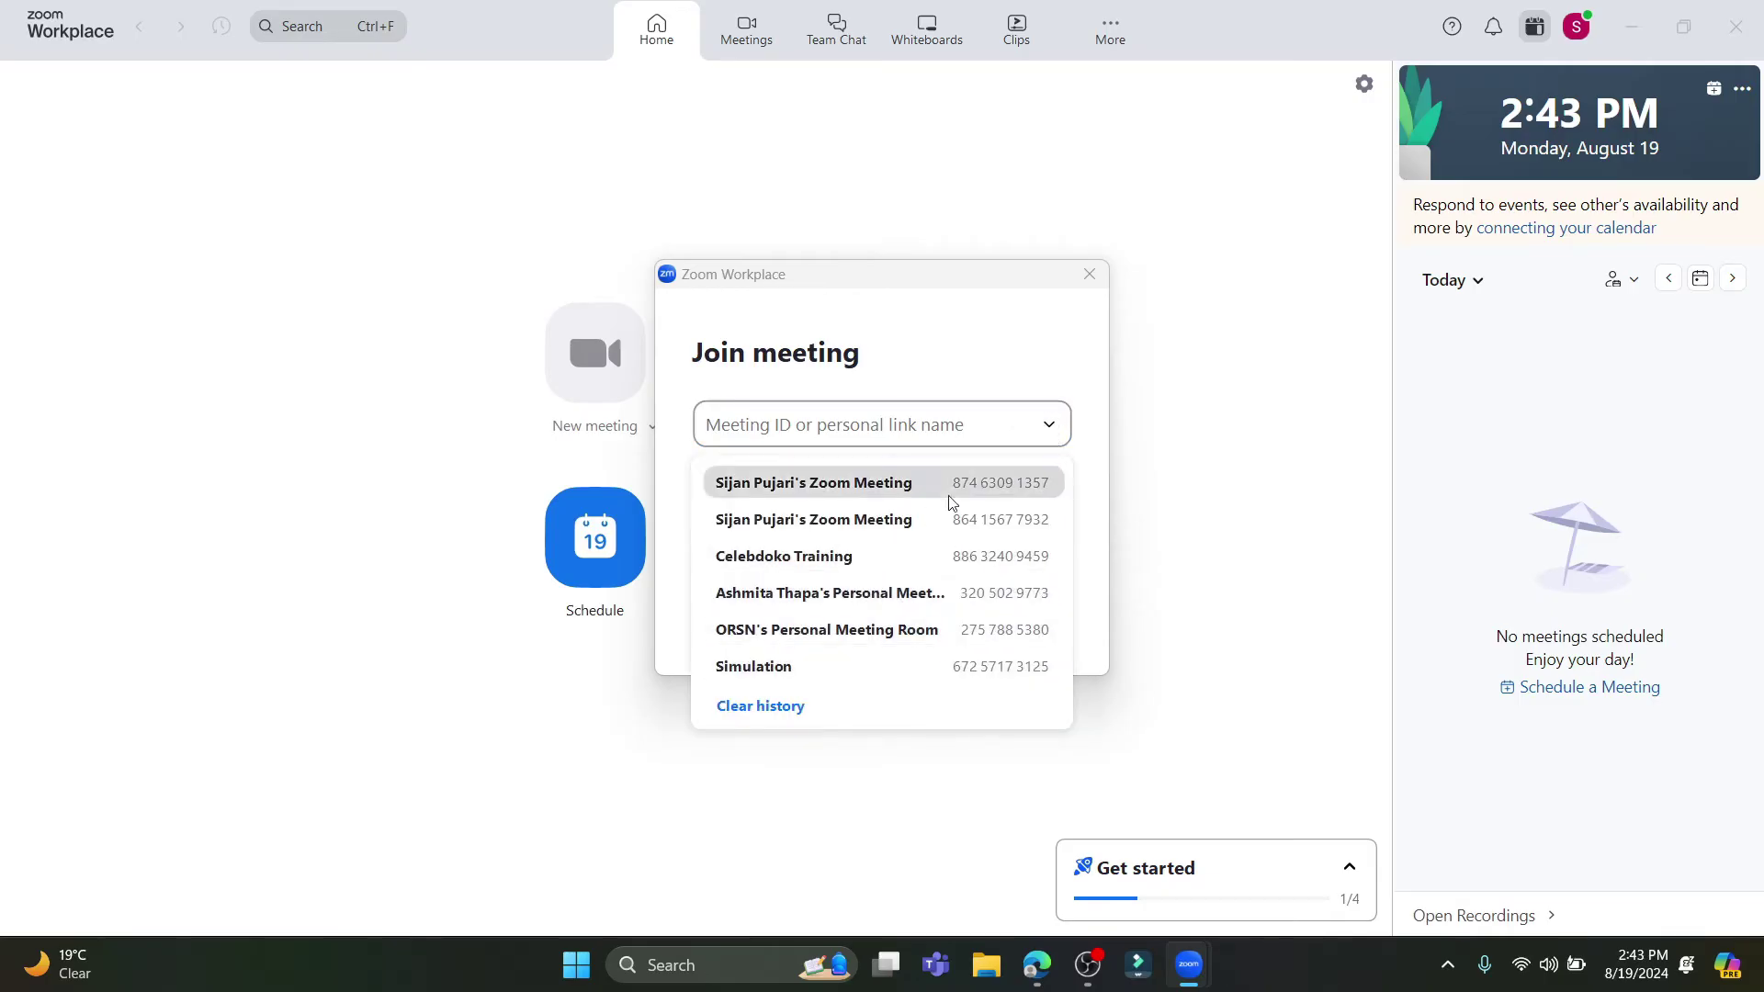
pyautogui.click(886, 422)
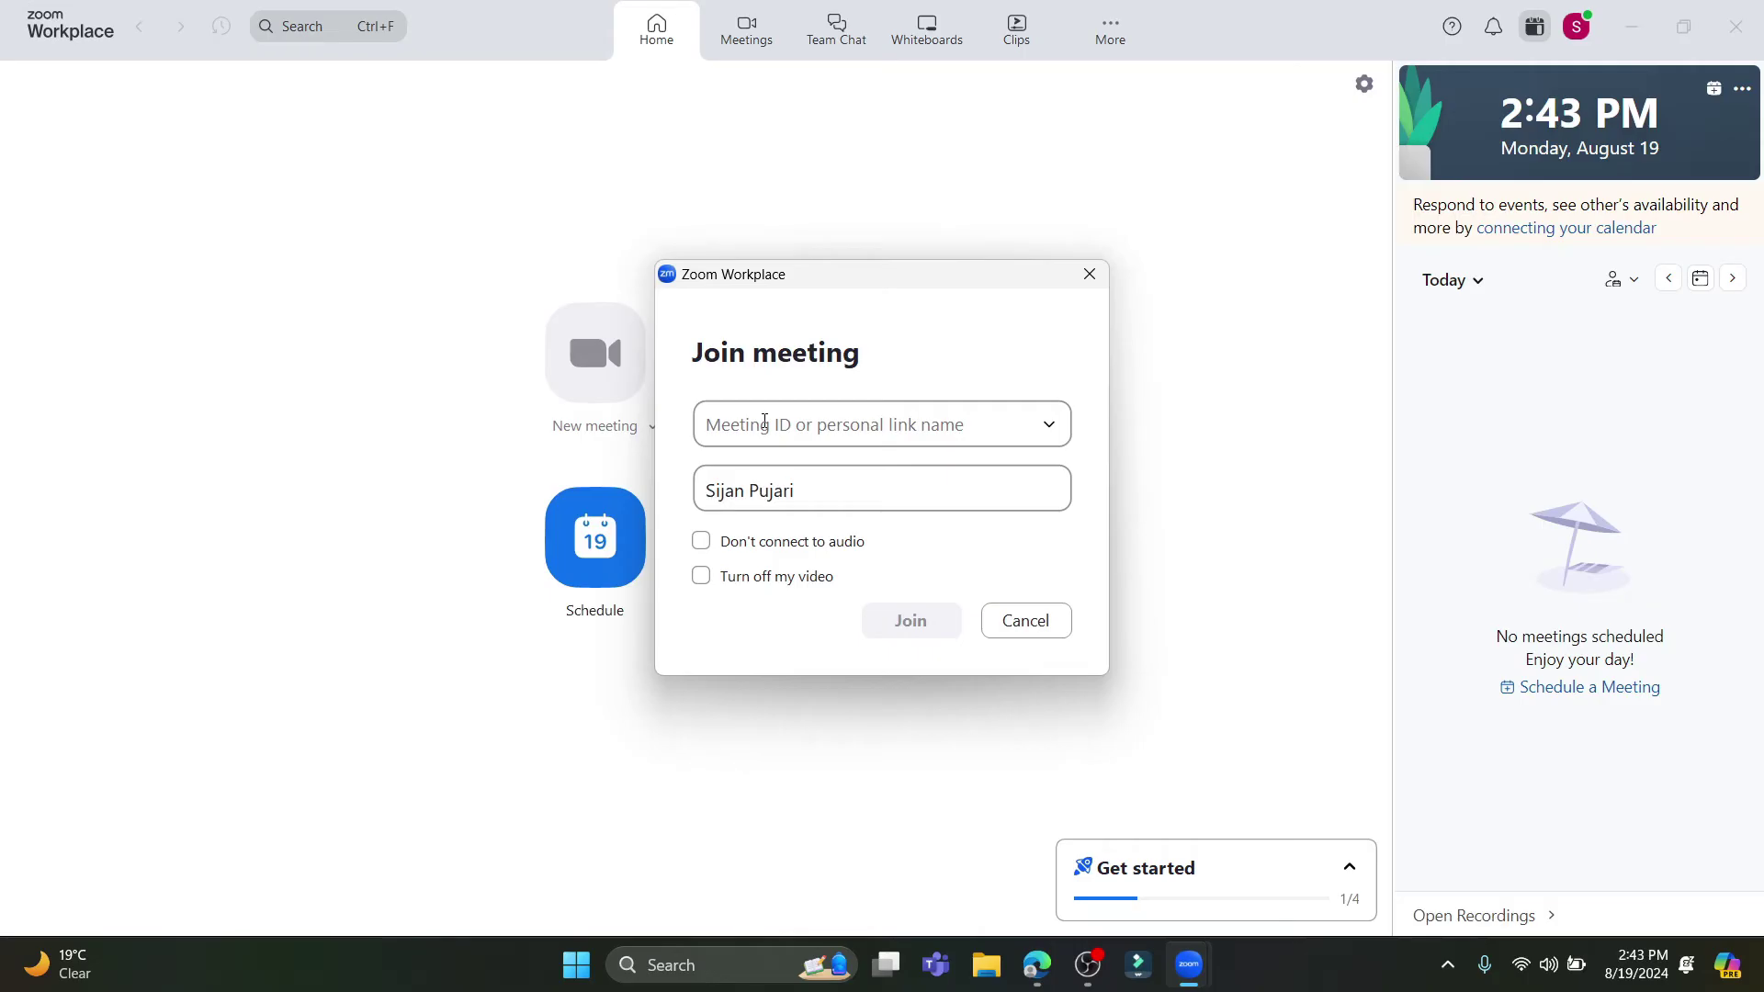
pyautogui.click(827, 491)
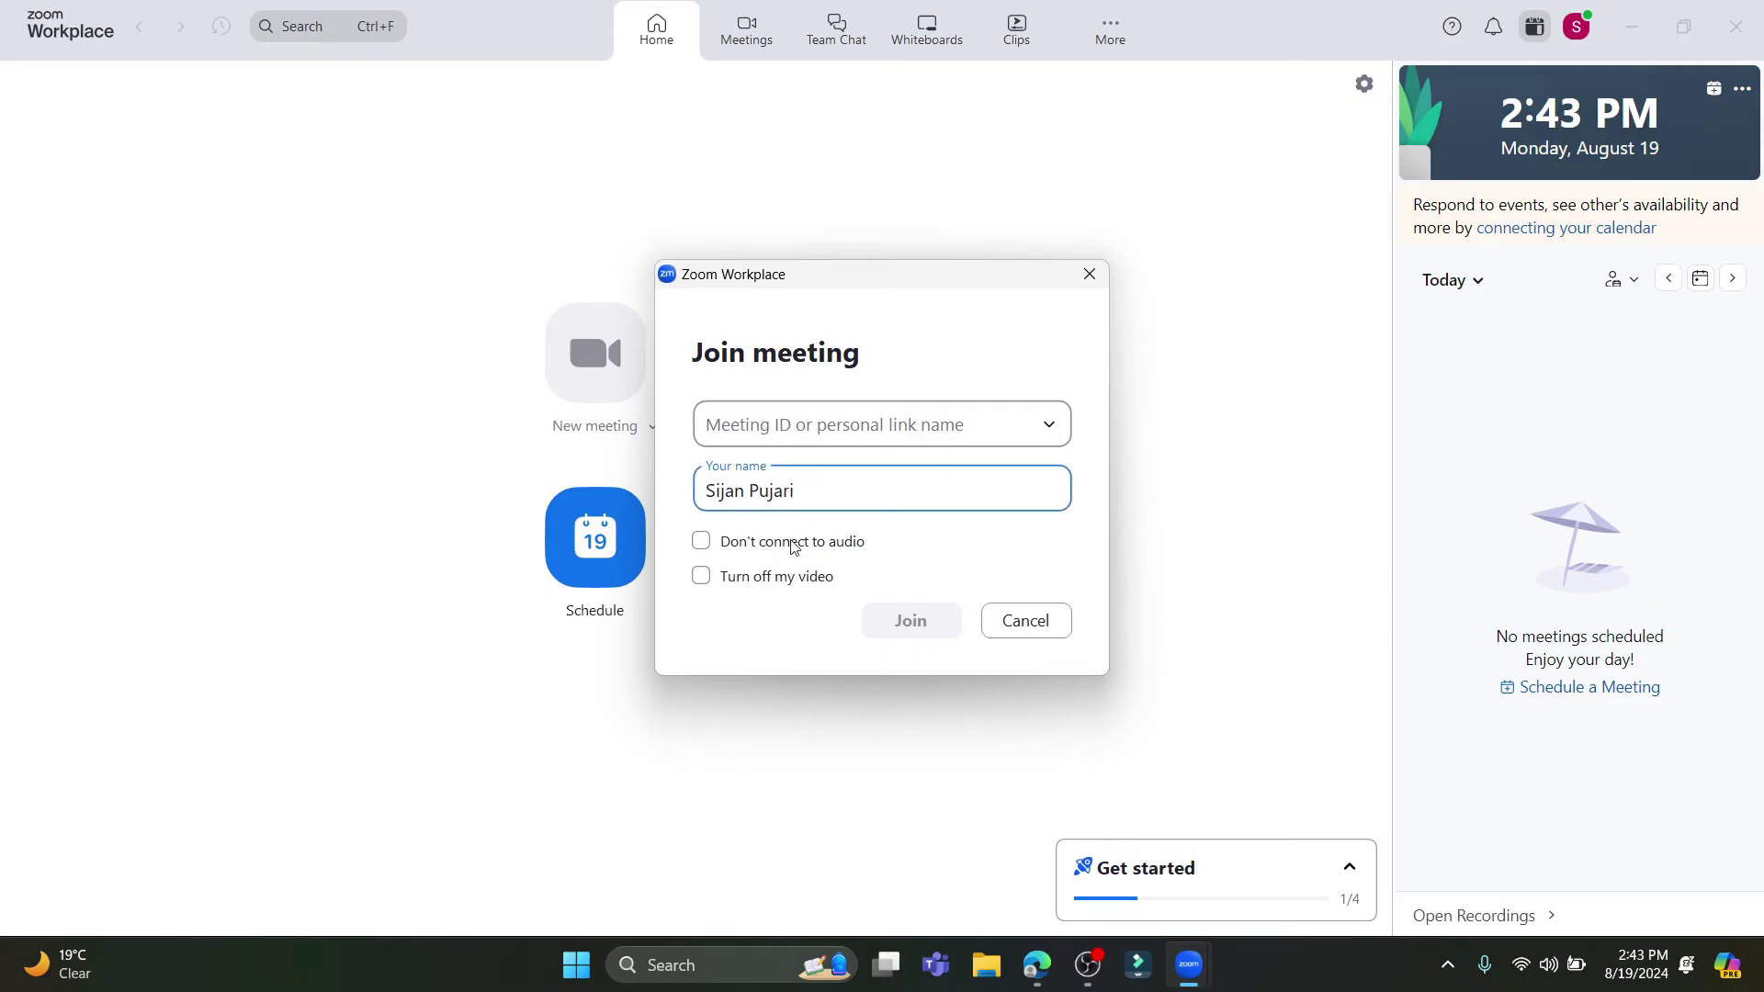
pyautogui.click(737, 543)
pyautogui.click(699, 588)
pyautogui.click(709, 542)
pyautogui.click(704, 575)
pyautogui.click(703, 544)
pyautogui.click(704, 576)
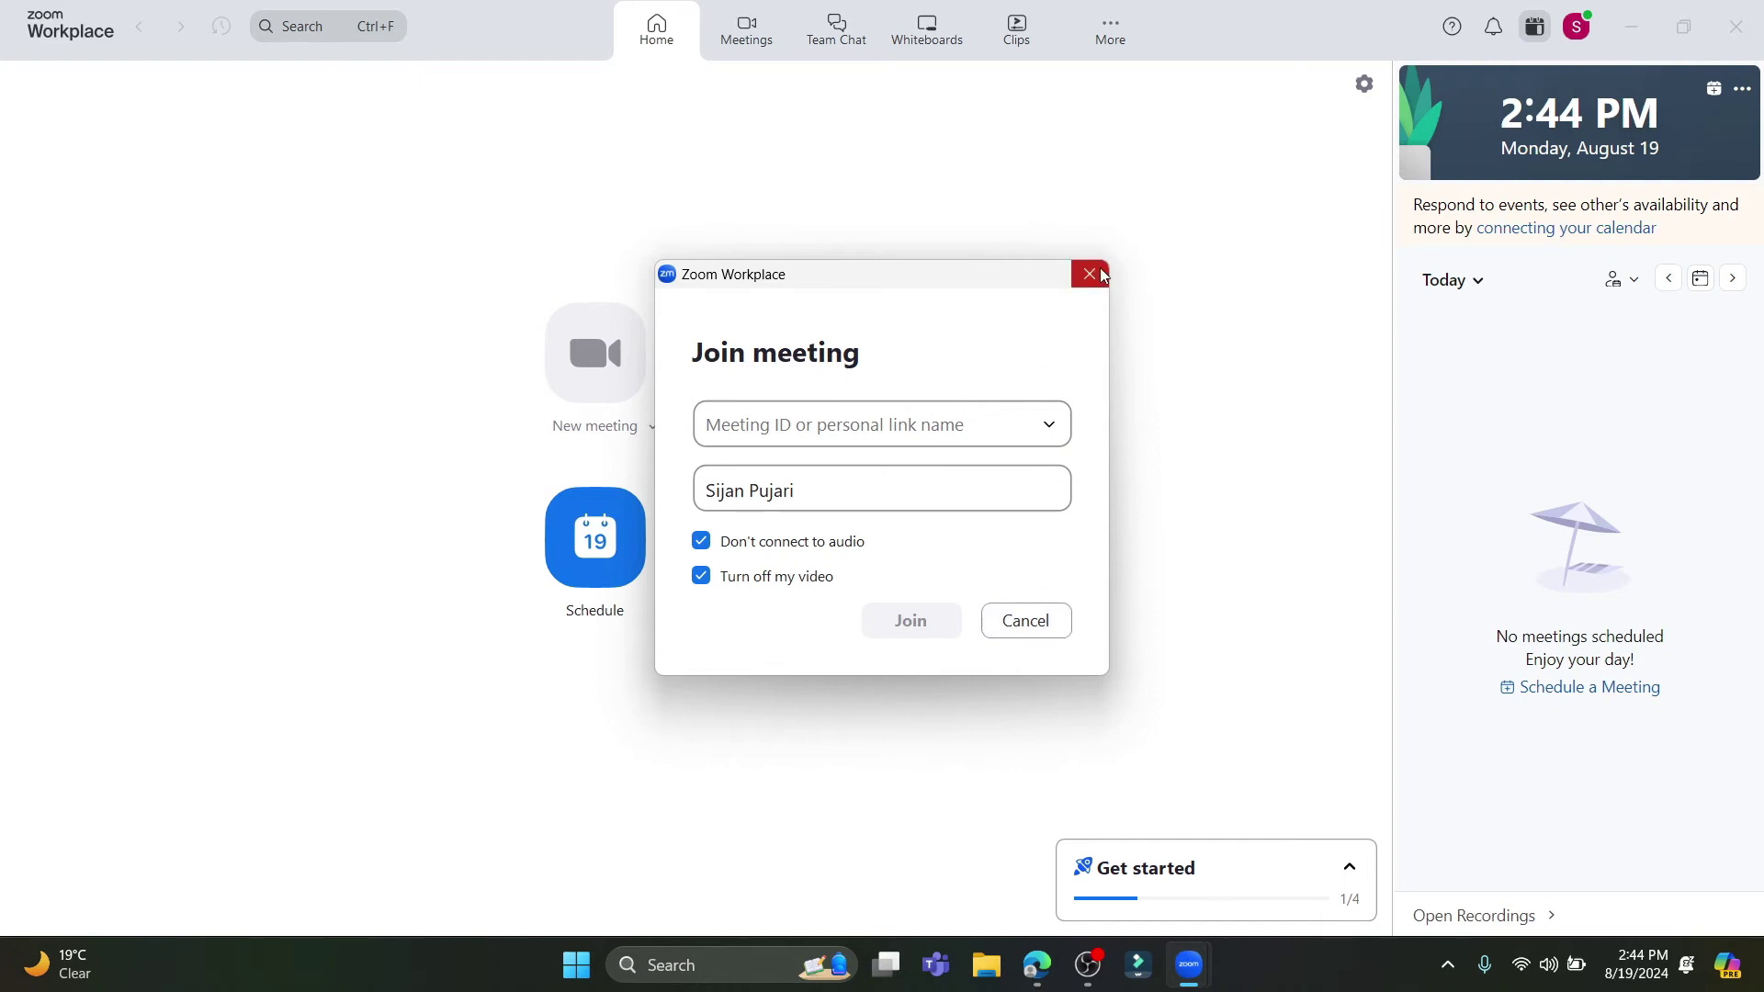
pyautogui.click(1033, 630)
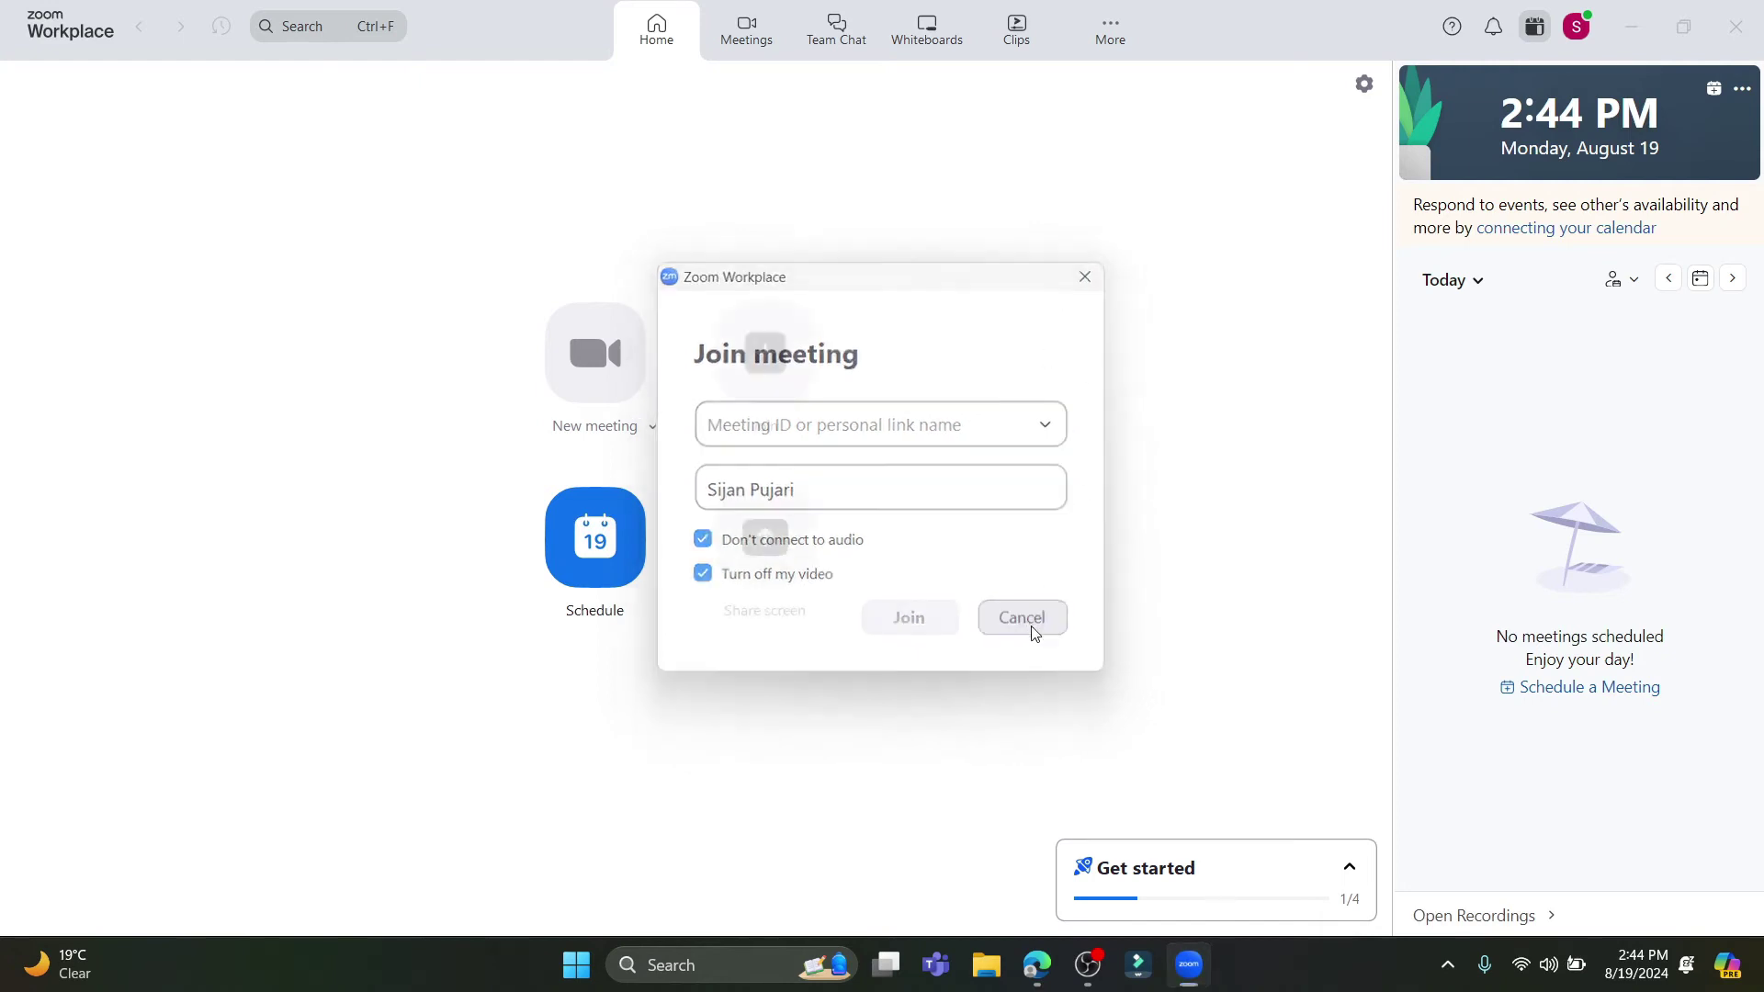
pyautogui.click(594, 555)
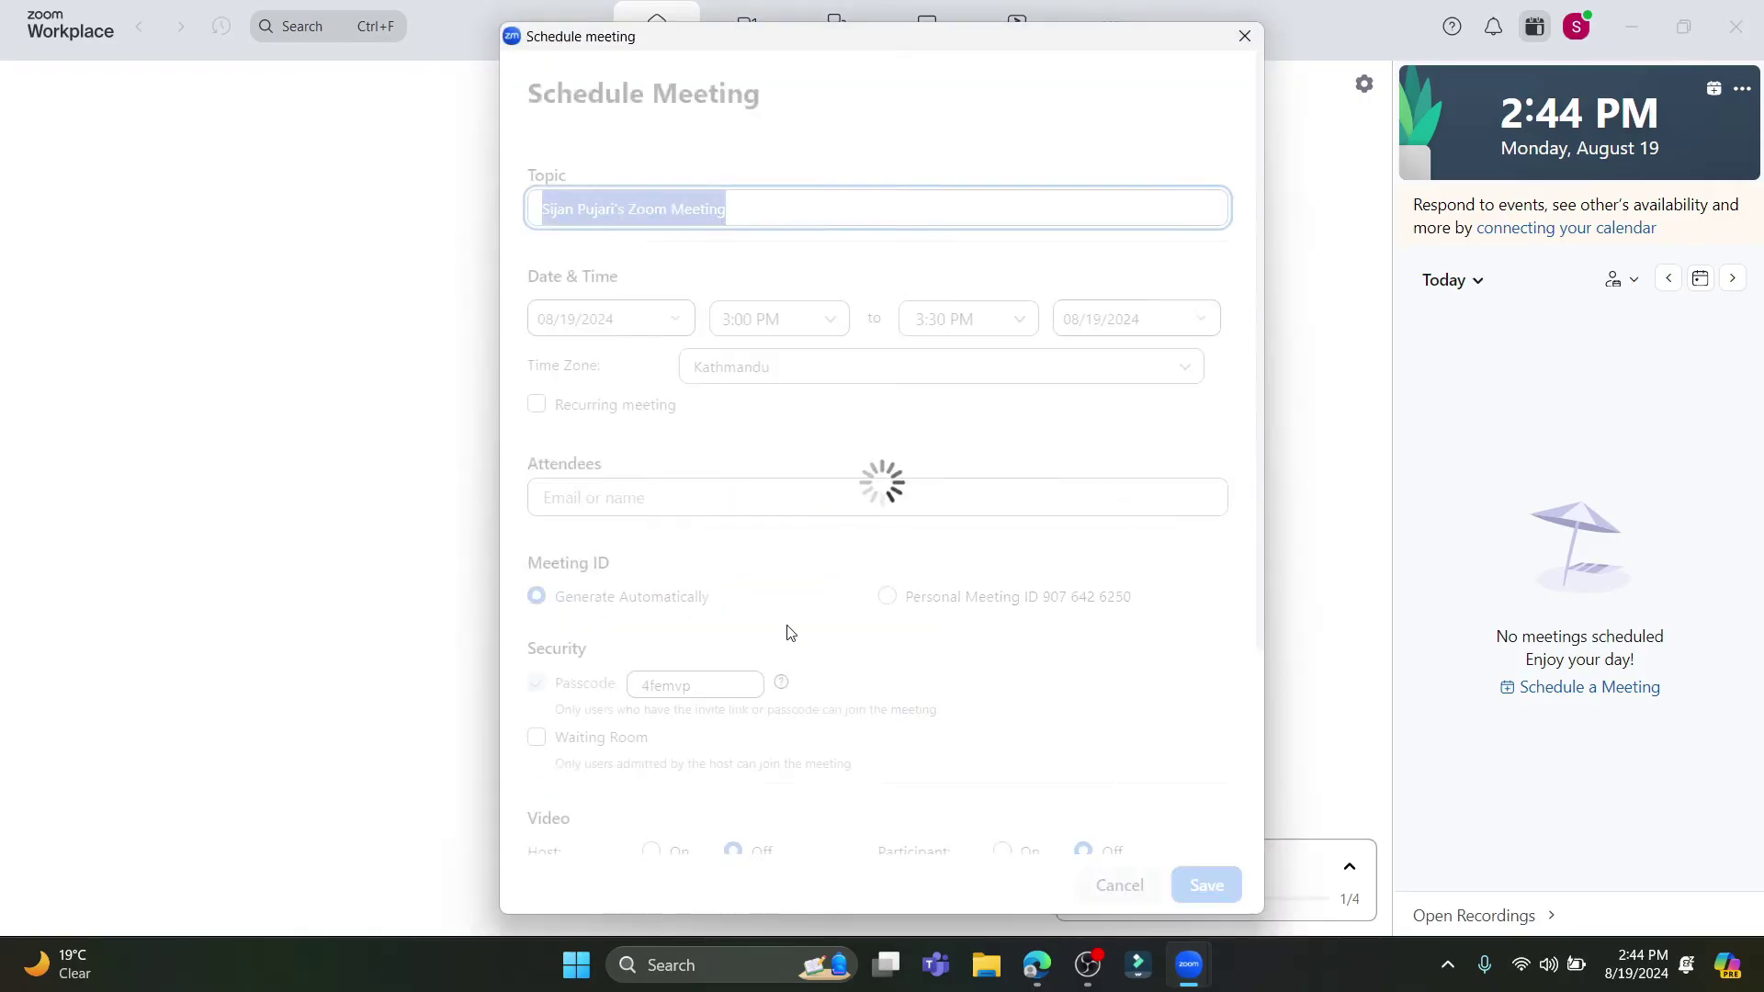
# Move the scheduling window and review start time, end date and Kathmandu time zone unchanged
pyautogui.moveTo(992, 35); pyautogui.dragTo(1166, 26)
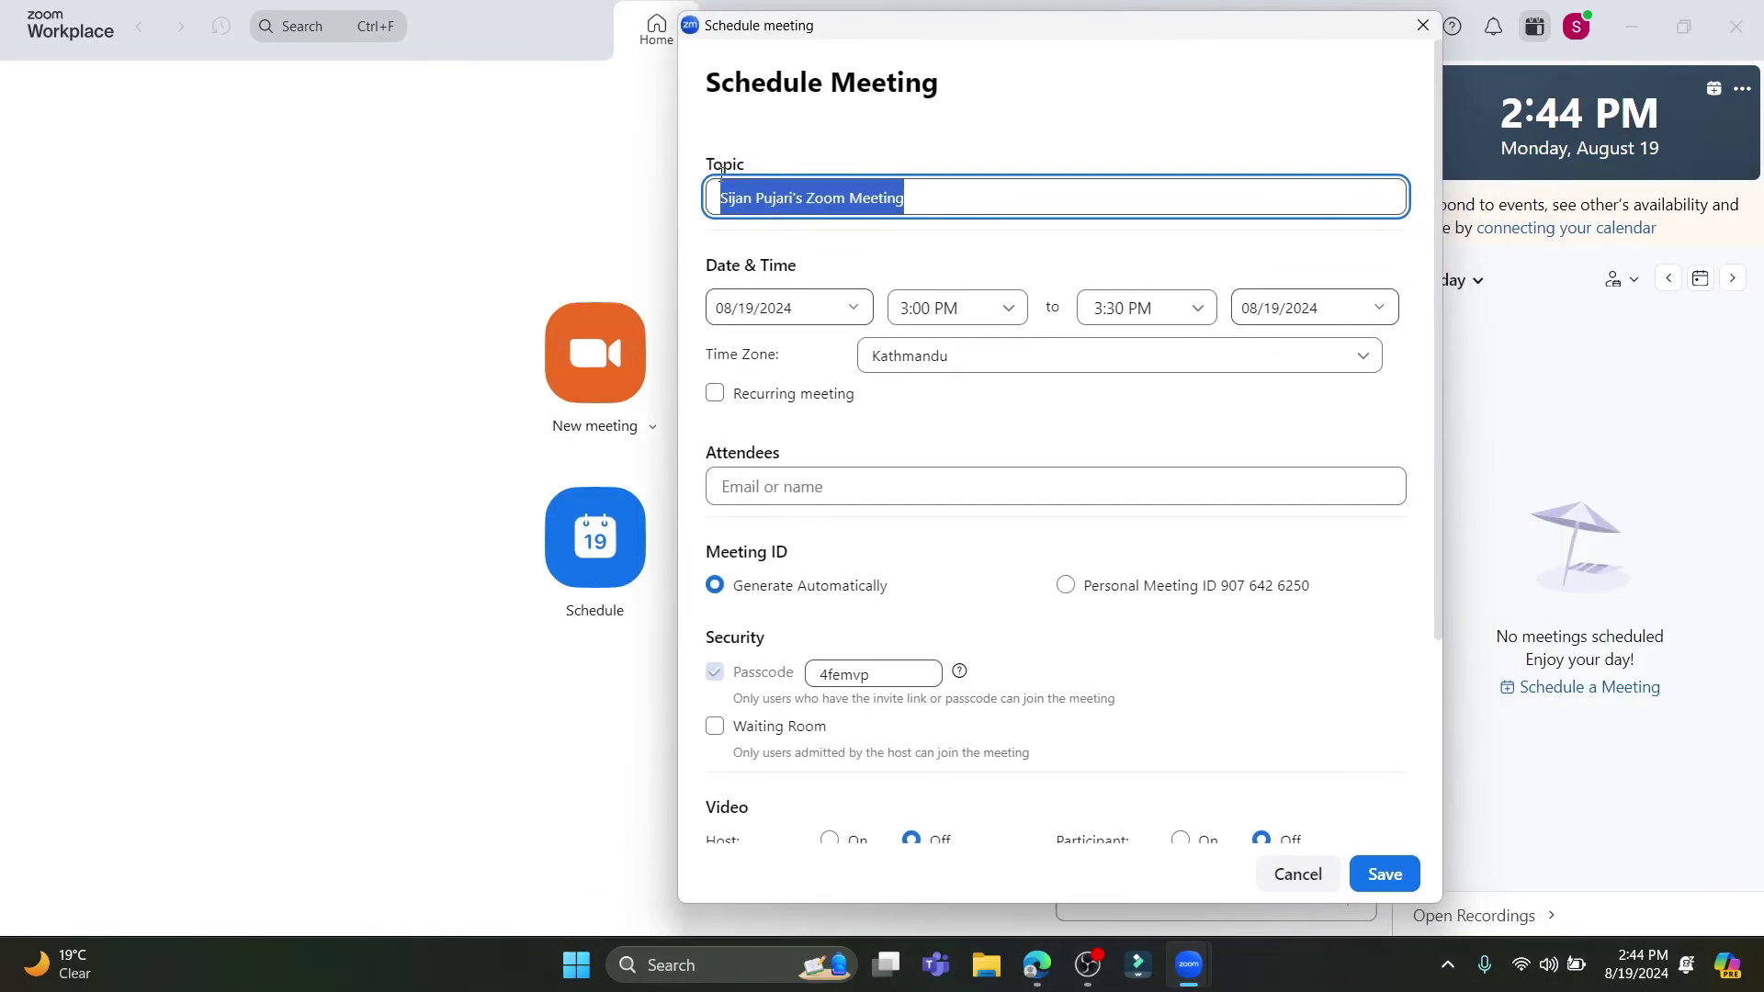
pyautogui.click(980, 162)
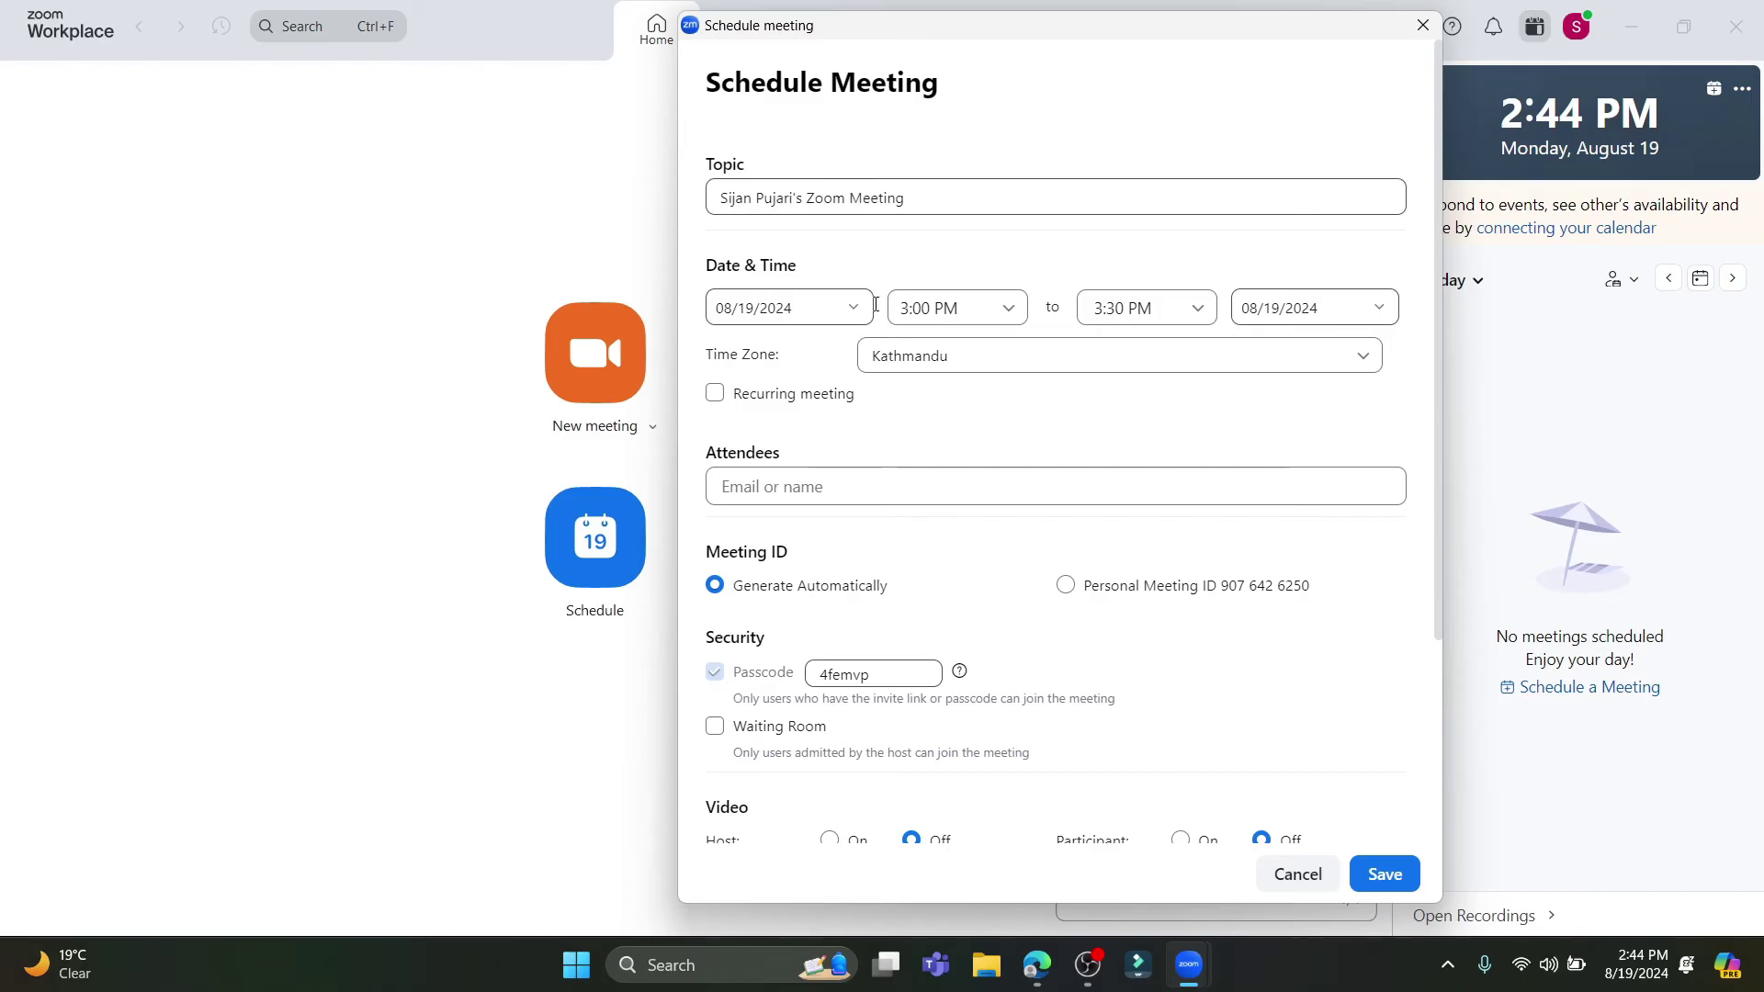
pyautogui.click(1008, 313)
pyautogui.click(975, 292)
pyautogui.click(1379, 311)
pyautogui.click(963, 414)
pyautogui.click(1356, 358)
pyautogui.click(1371, 359)
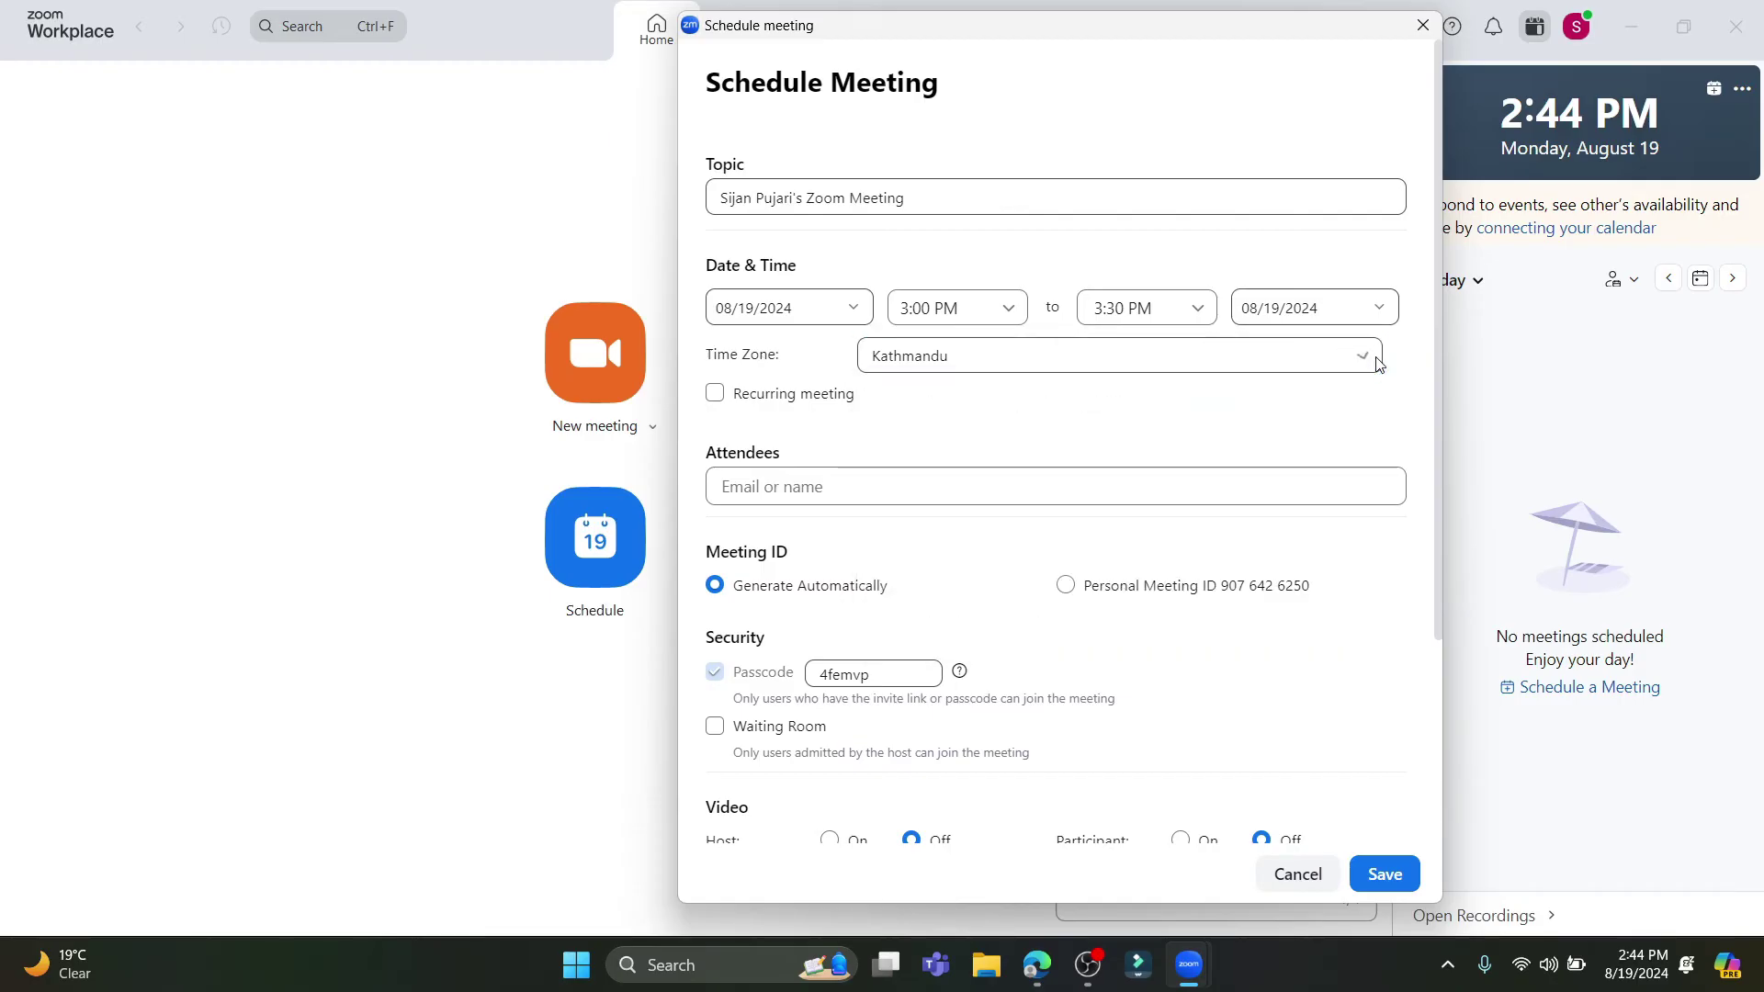
# Make the meeting recurring, Daily, repeating every 1 day, and scroll down the form
pyautogui.click(721, 401)
pyautogui.click(717, 400)
pyautogui.click(717, 401)
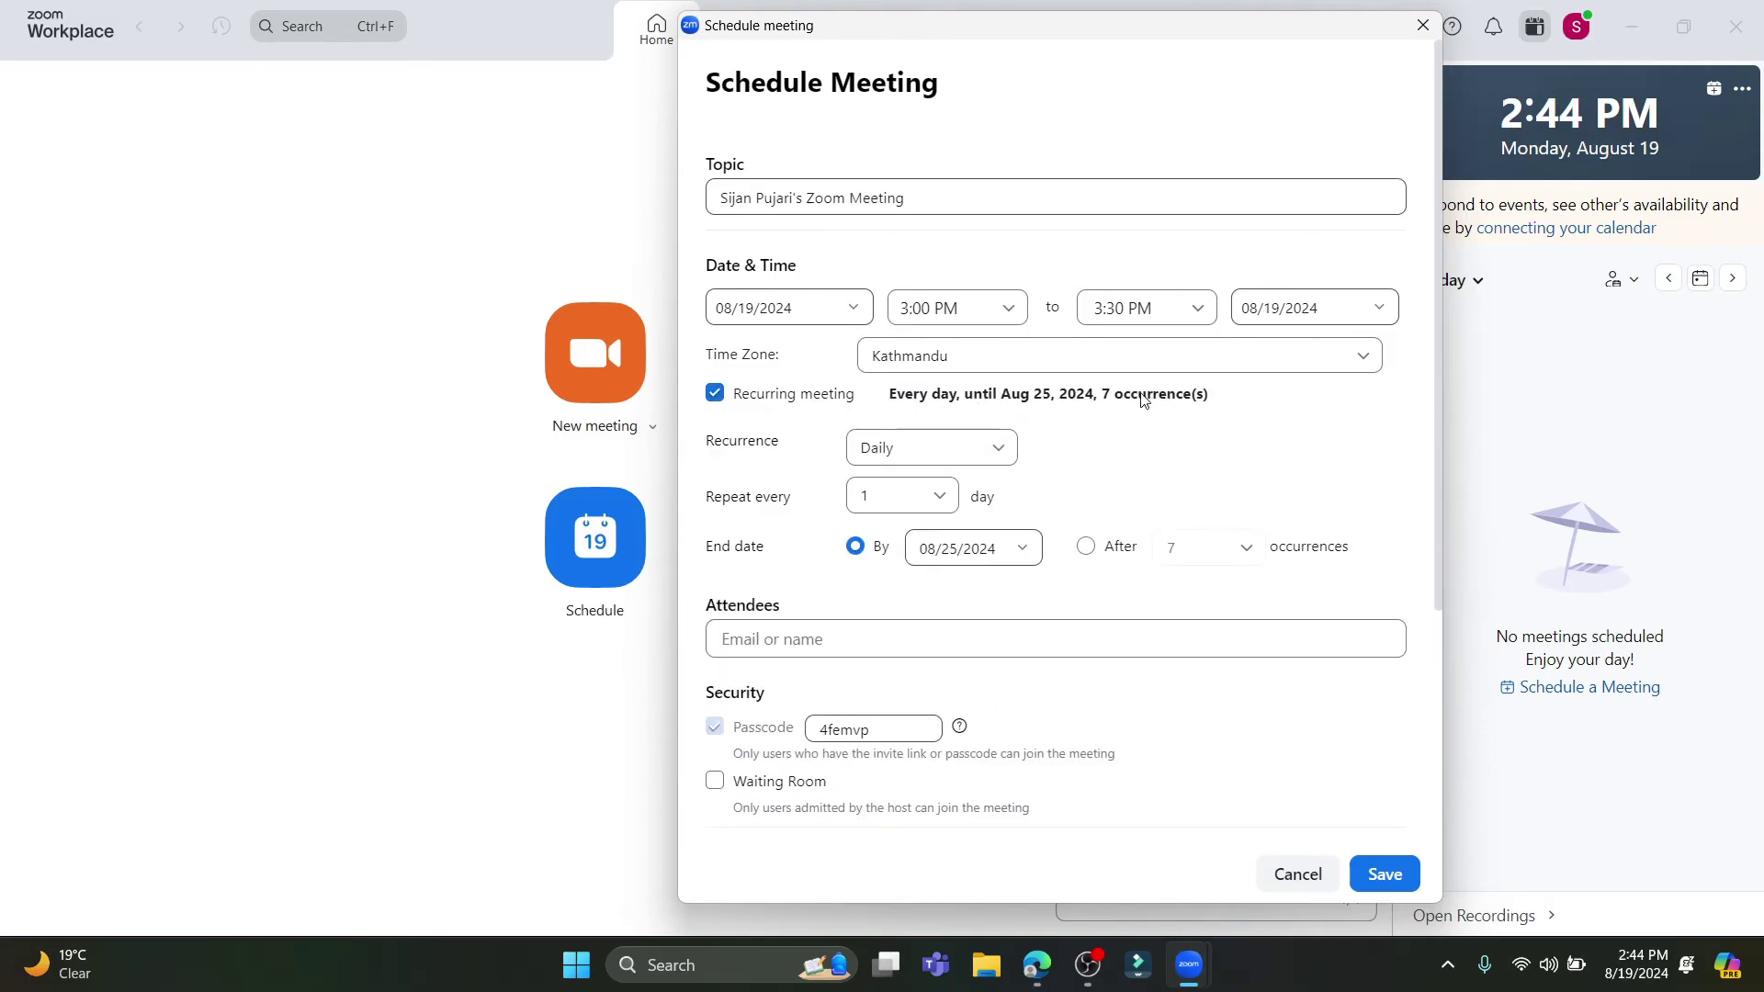
pyautogui.click(988, 446)
pyautogui.click(890, 483)
pyautogui.click(939, 497)
pyautogui.click(864, 541)
pyautogui.scroll(-3, 831, 606)
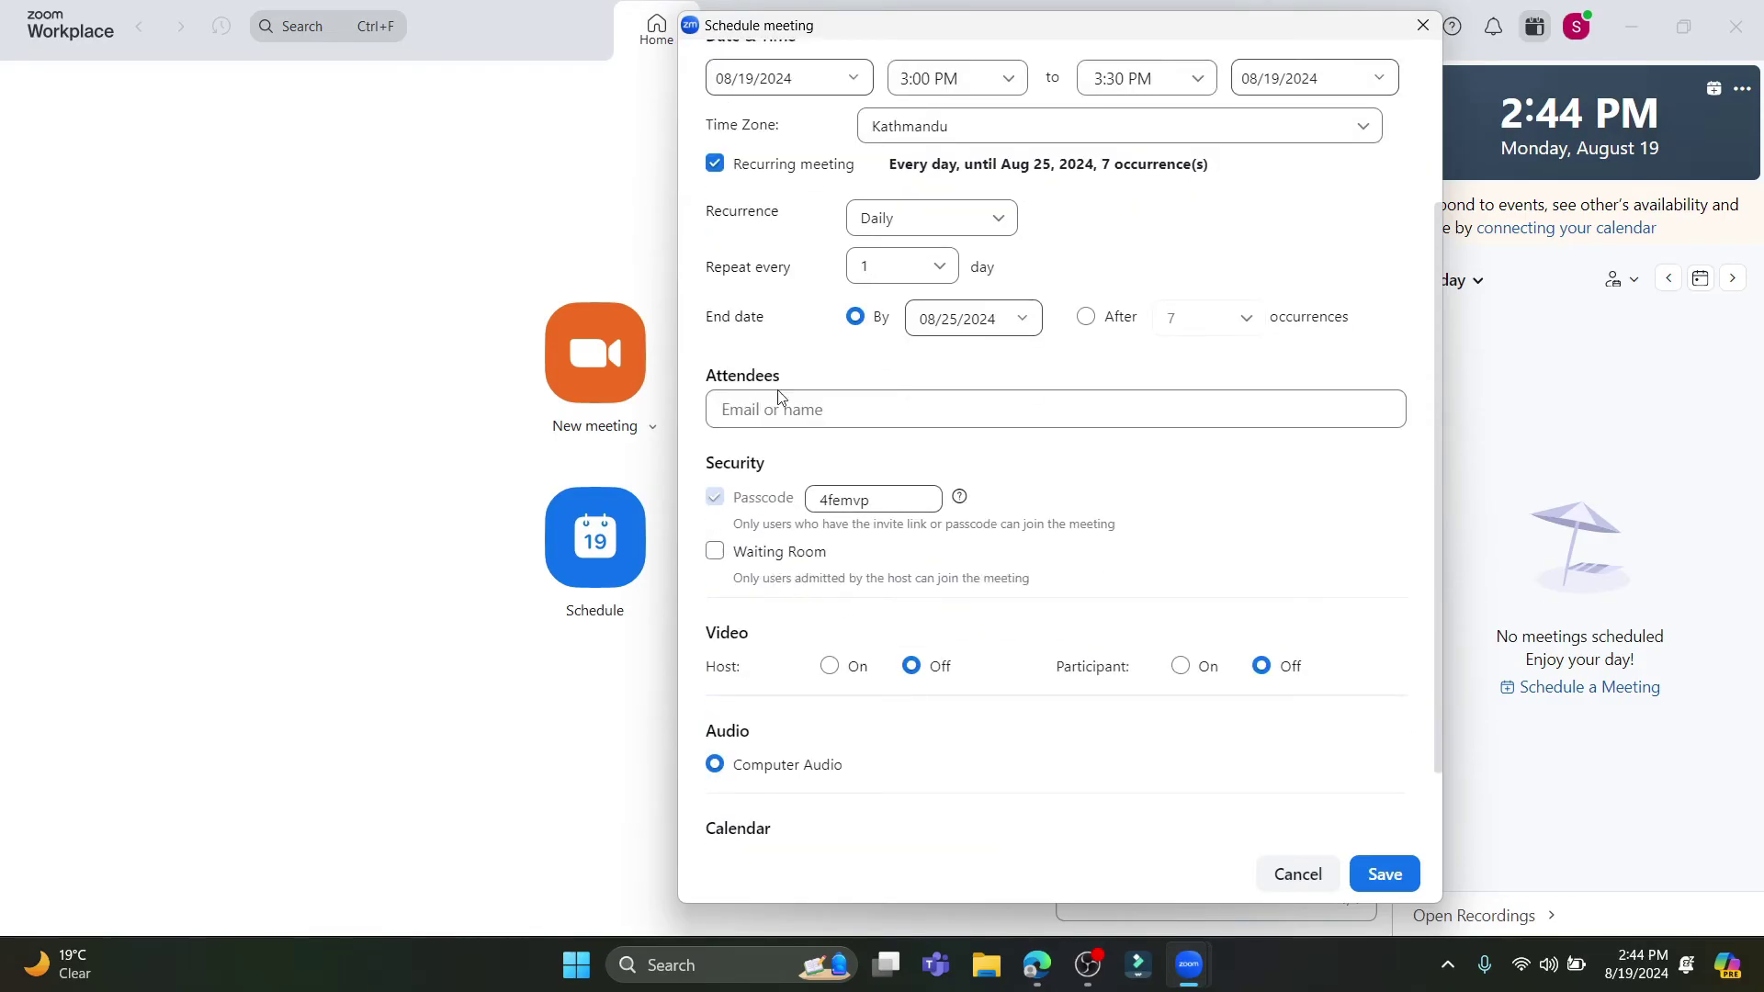
pyautogui.click(750, 414)
pyautogui.scroll(-1, 981, 632)
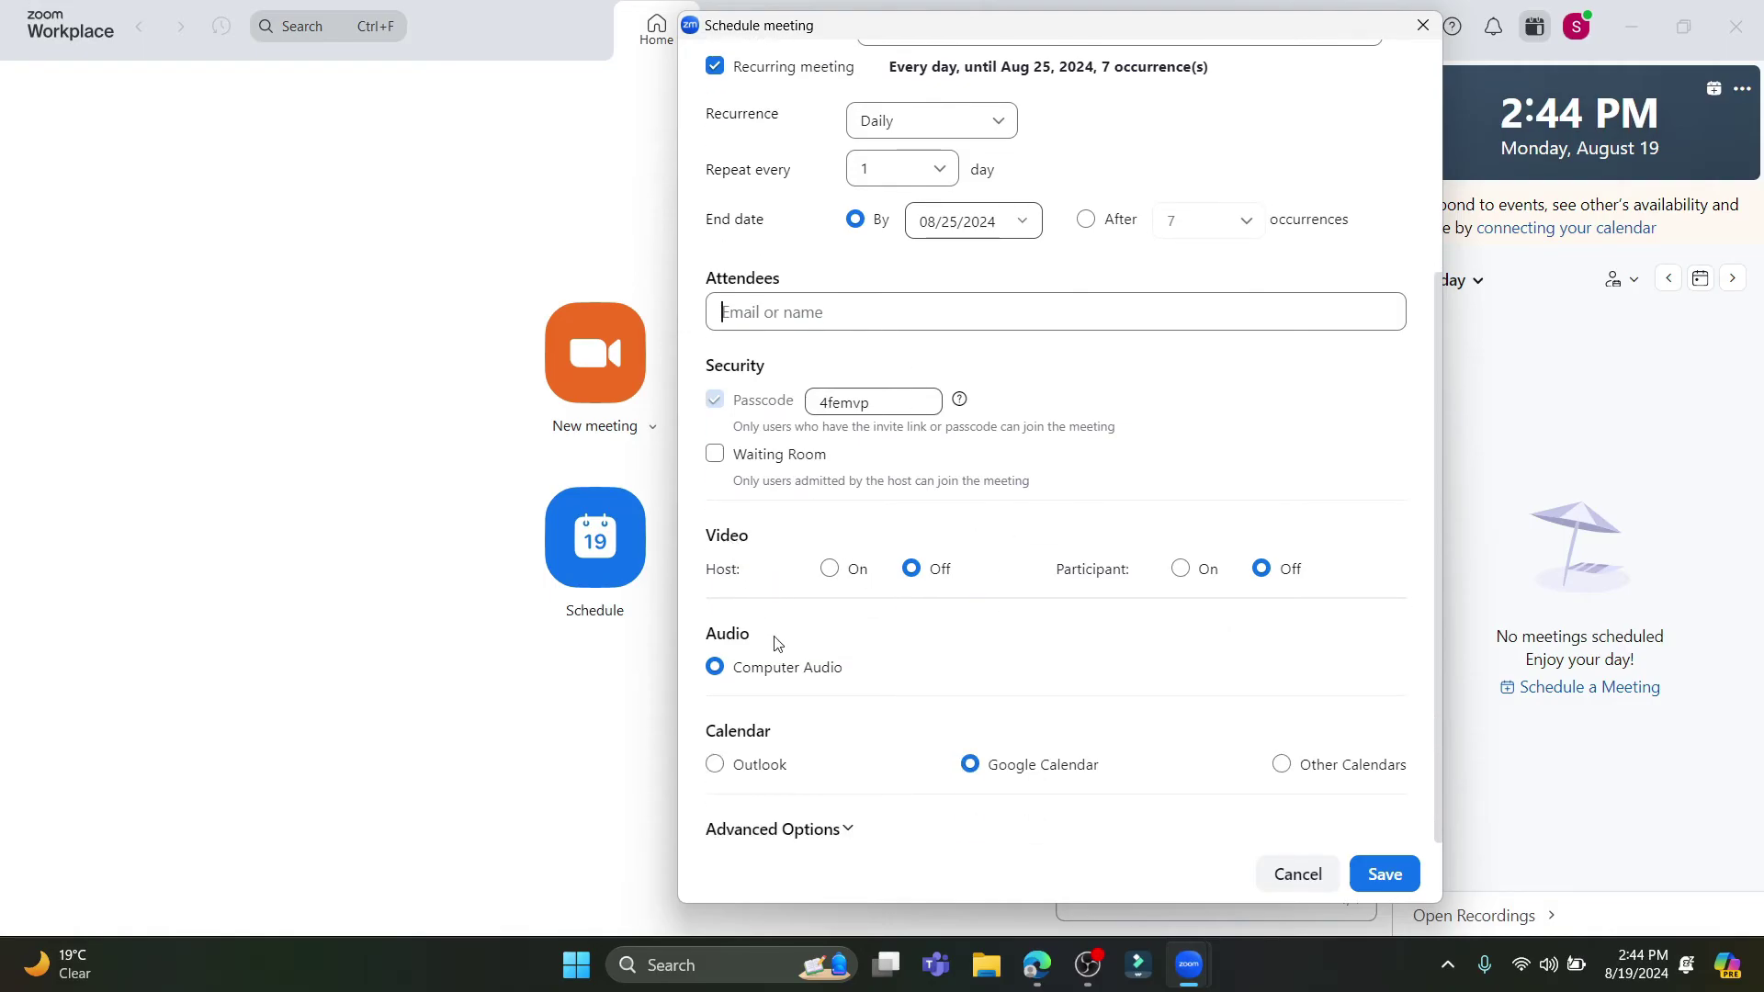
# Expand Advanced Options and toggle Allow participants to join anytime, leaving it off
pyautogui.click(841, 830)
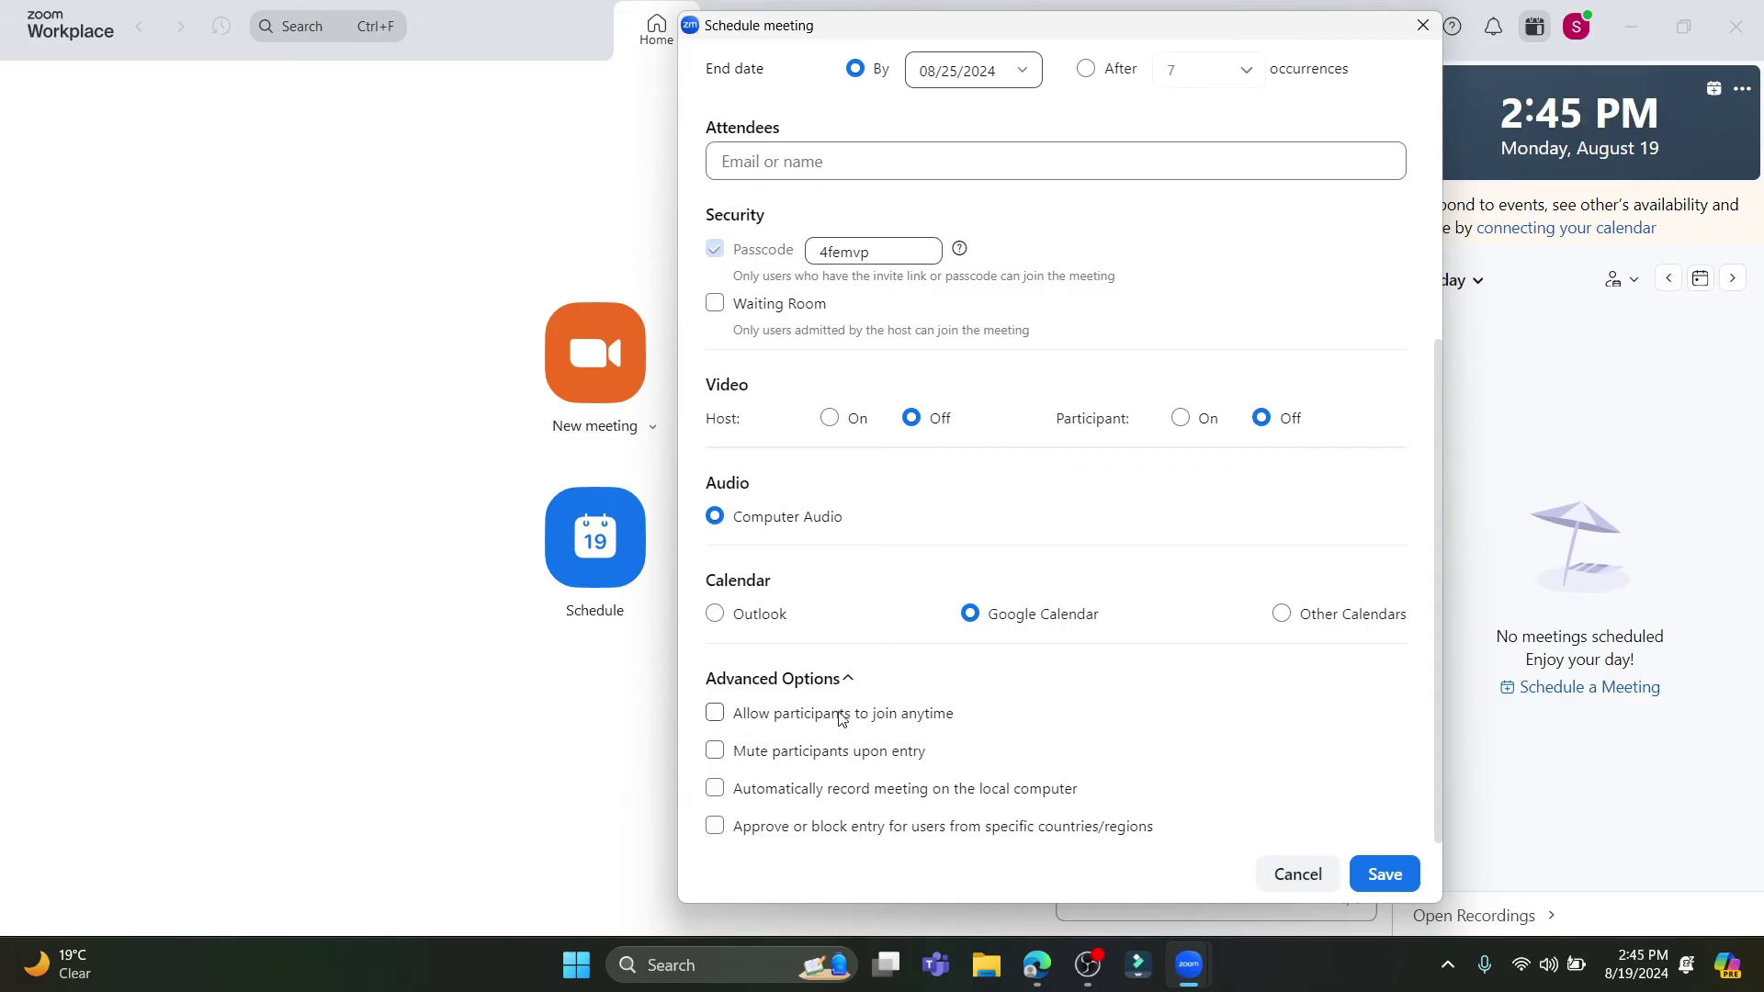
pyautogui.click(714, 714)
pyautogui.scroll(5, 1075, 476)
pyautogui.scroll(-5, 1075, 476)
pyautogui.click(715, 714)
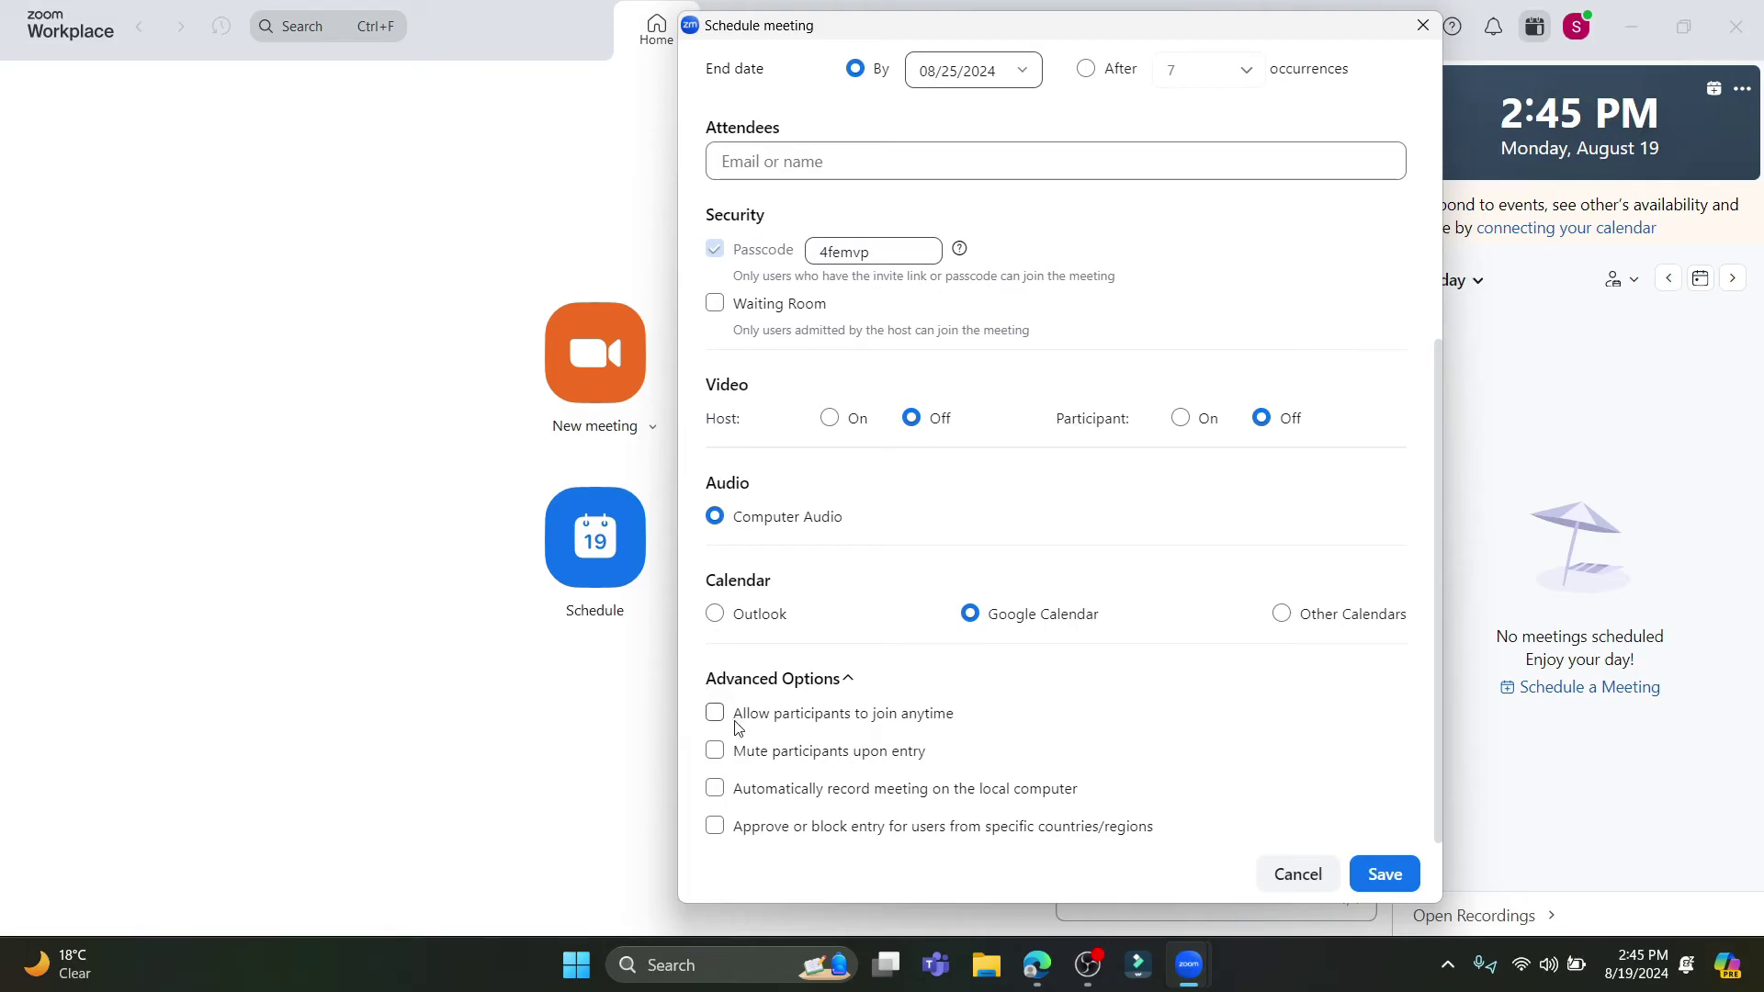
pyautogui.click(716, 715)
pyautogui.click(715, 714)
# Enable automatic local recording, try region restriction, cancel scheduling, and open Share screen
pyautogui.click(719, 796)
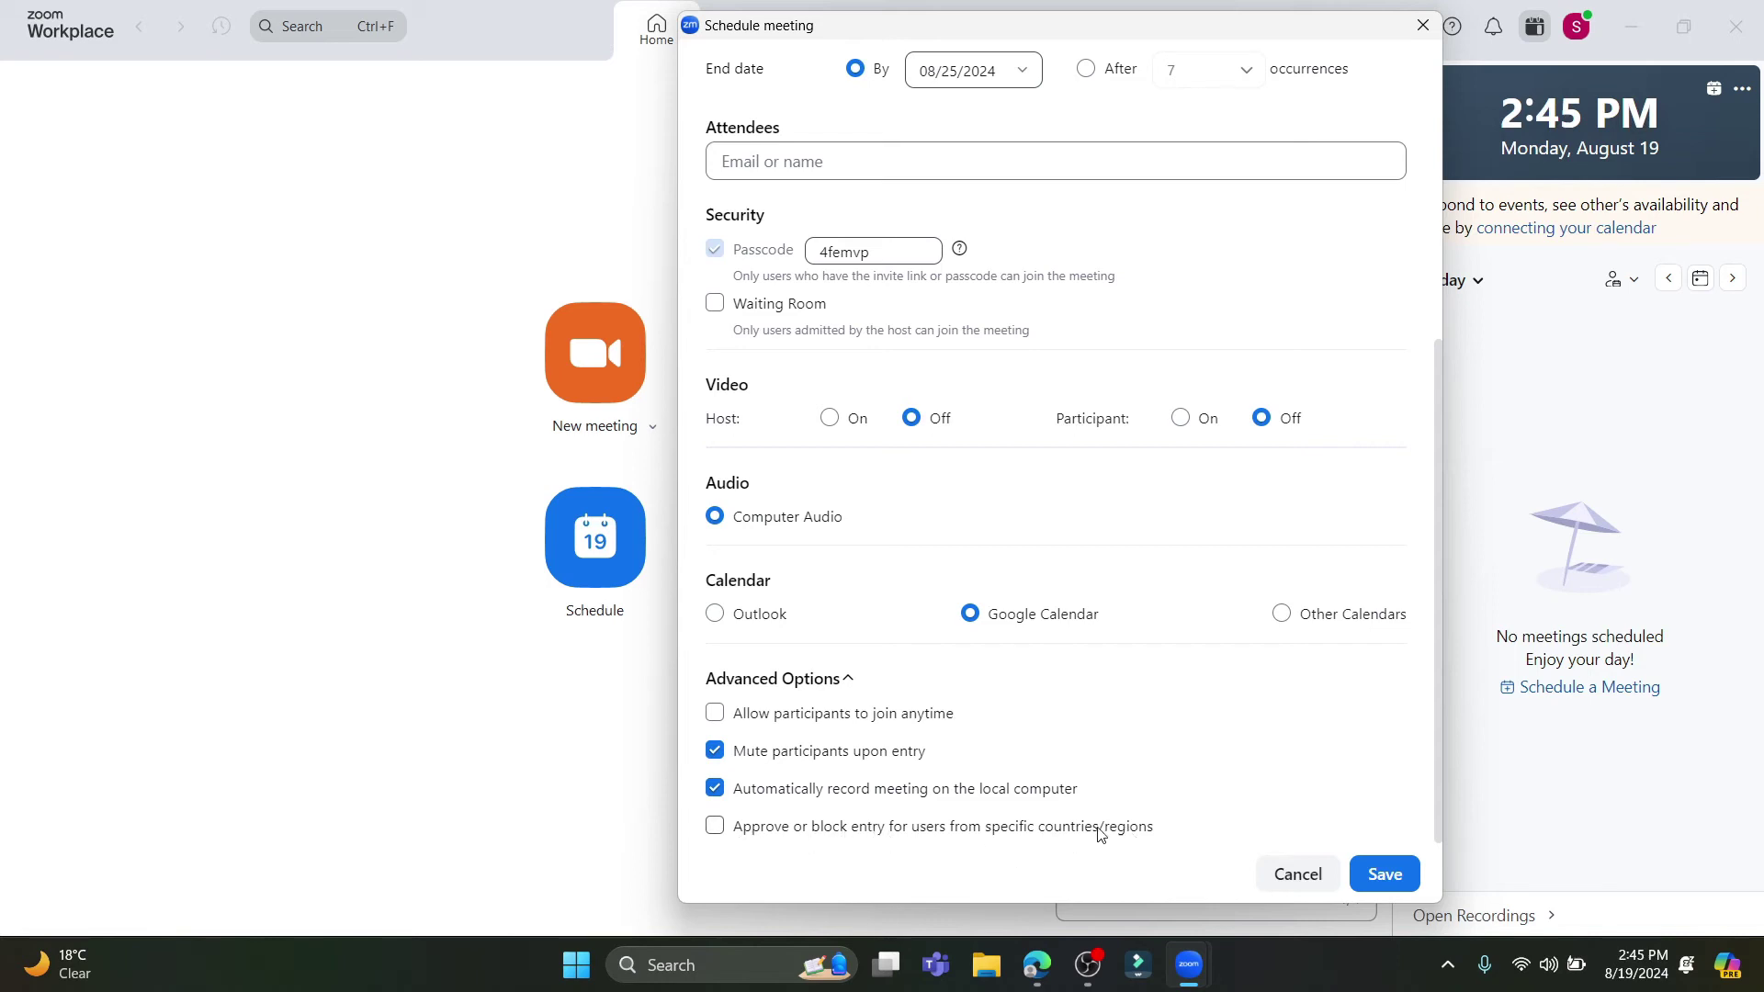
pyautogui.click(746, 827)
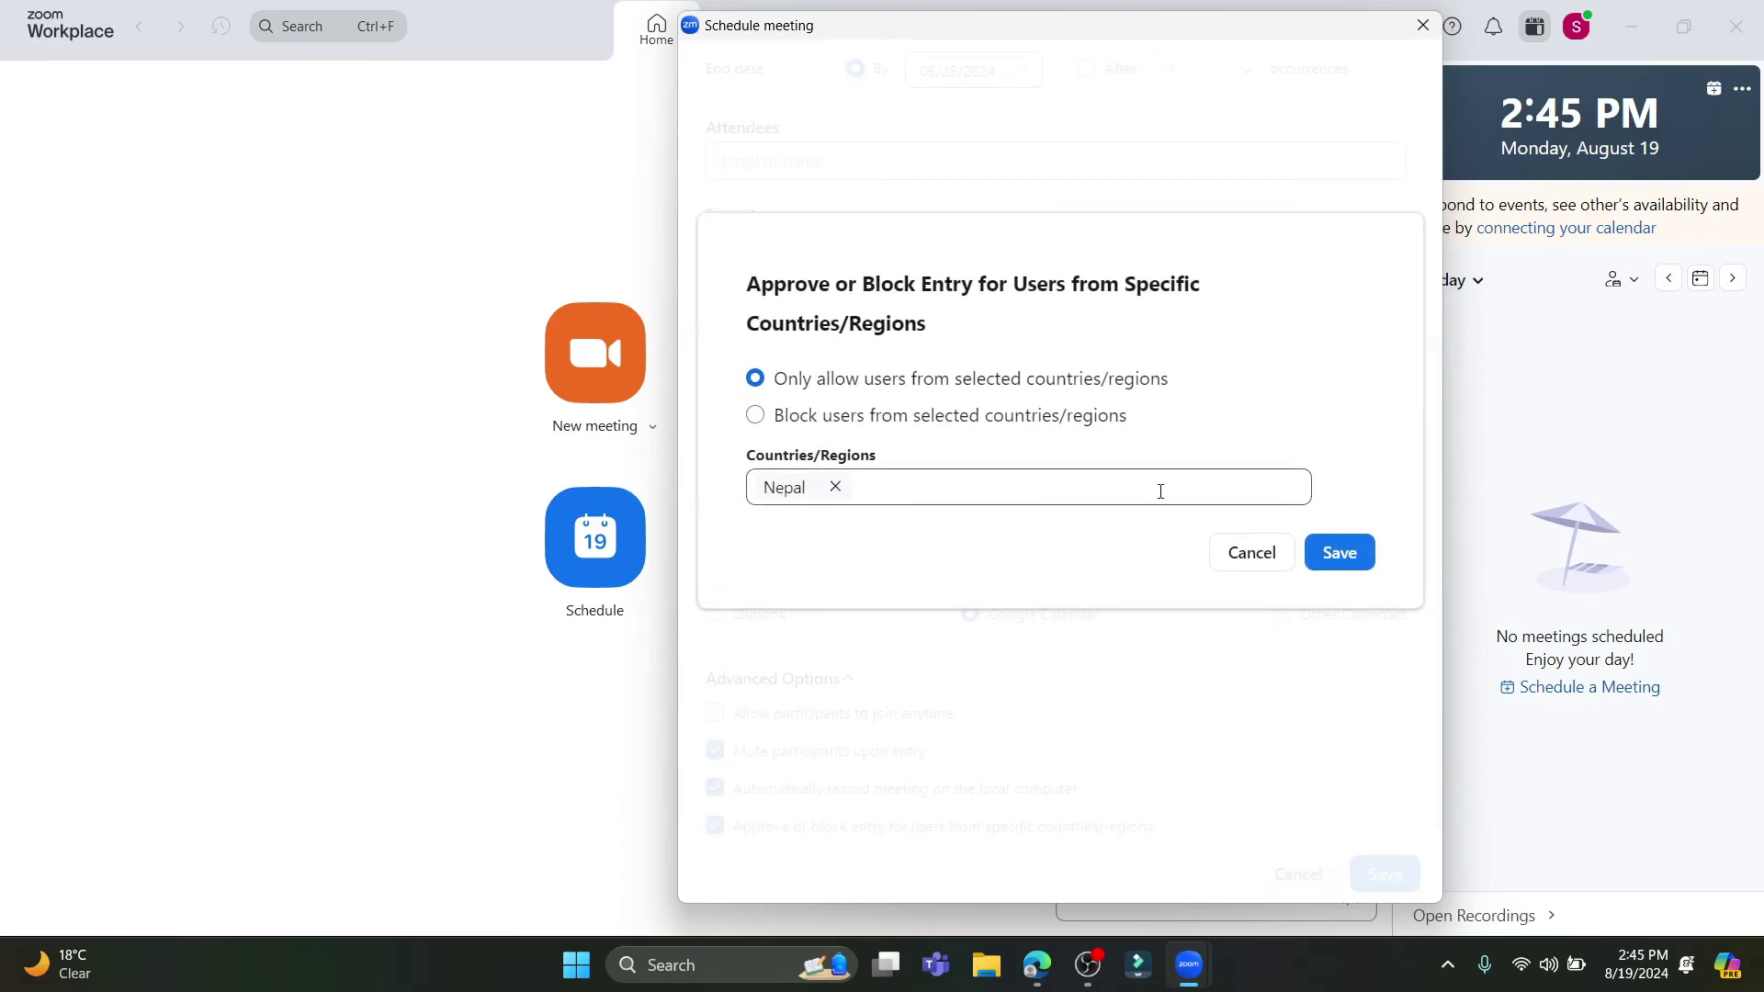
pyautogui.click(1250, 553)
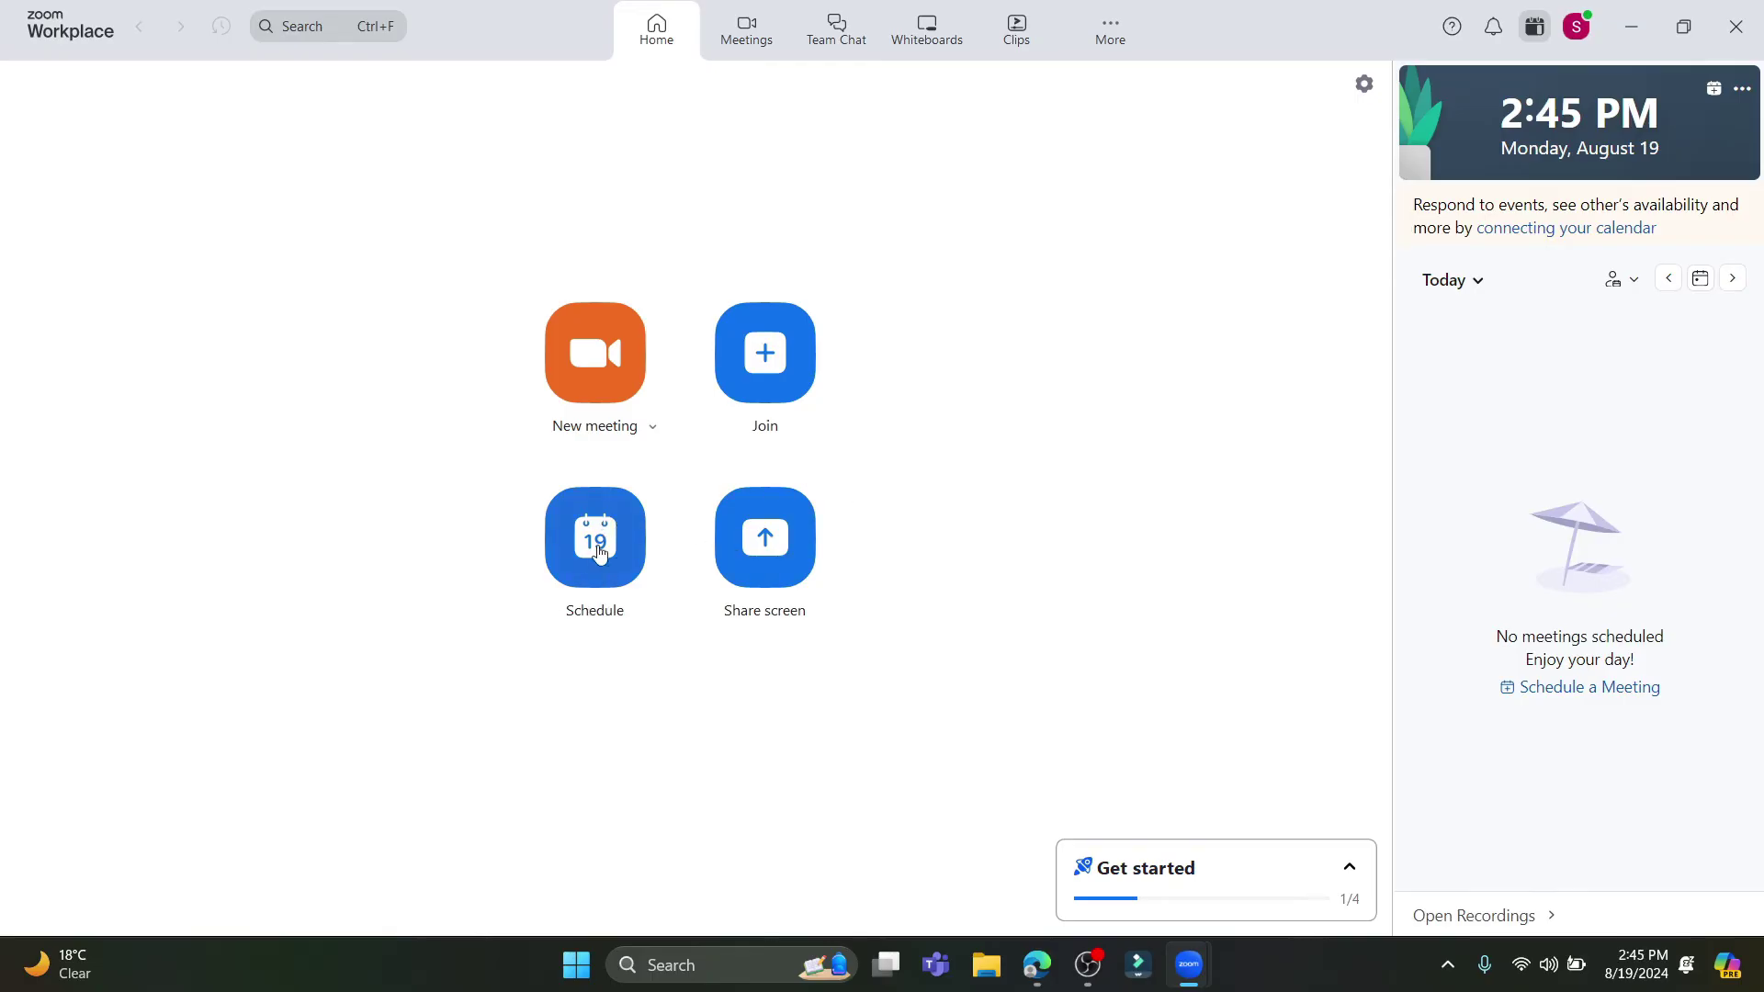
pyautogui.click(765, 538)
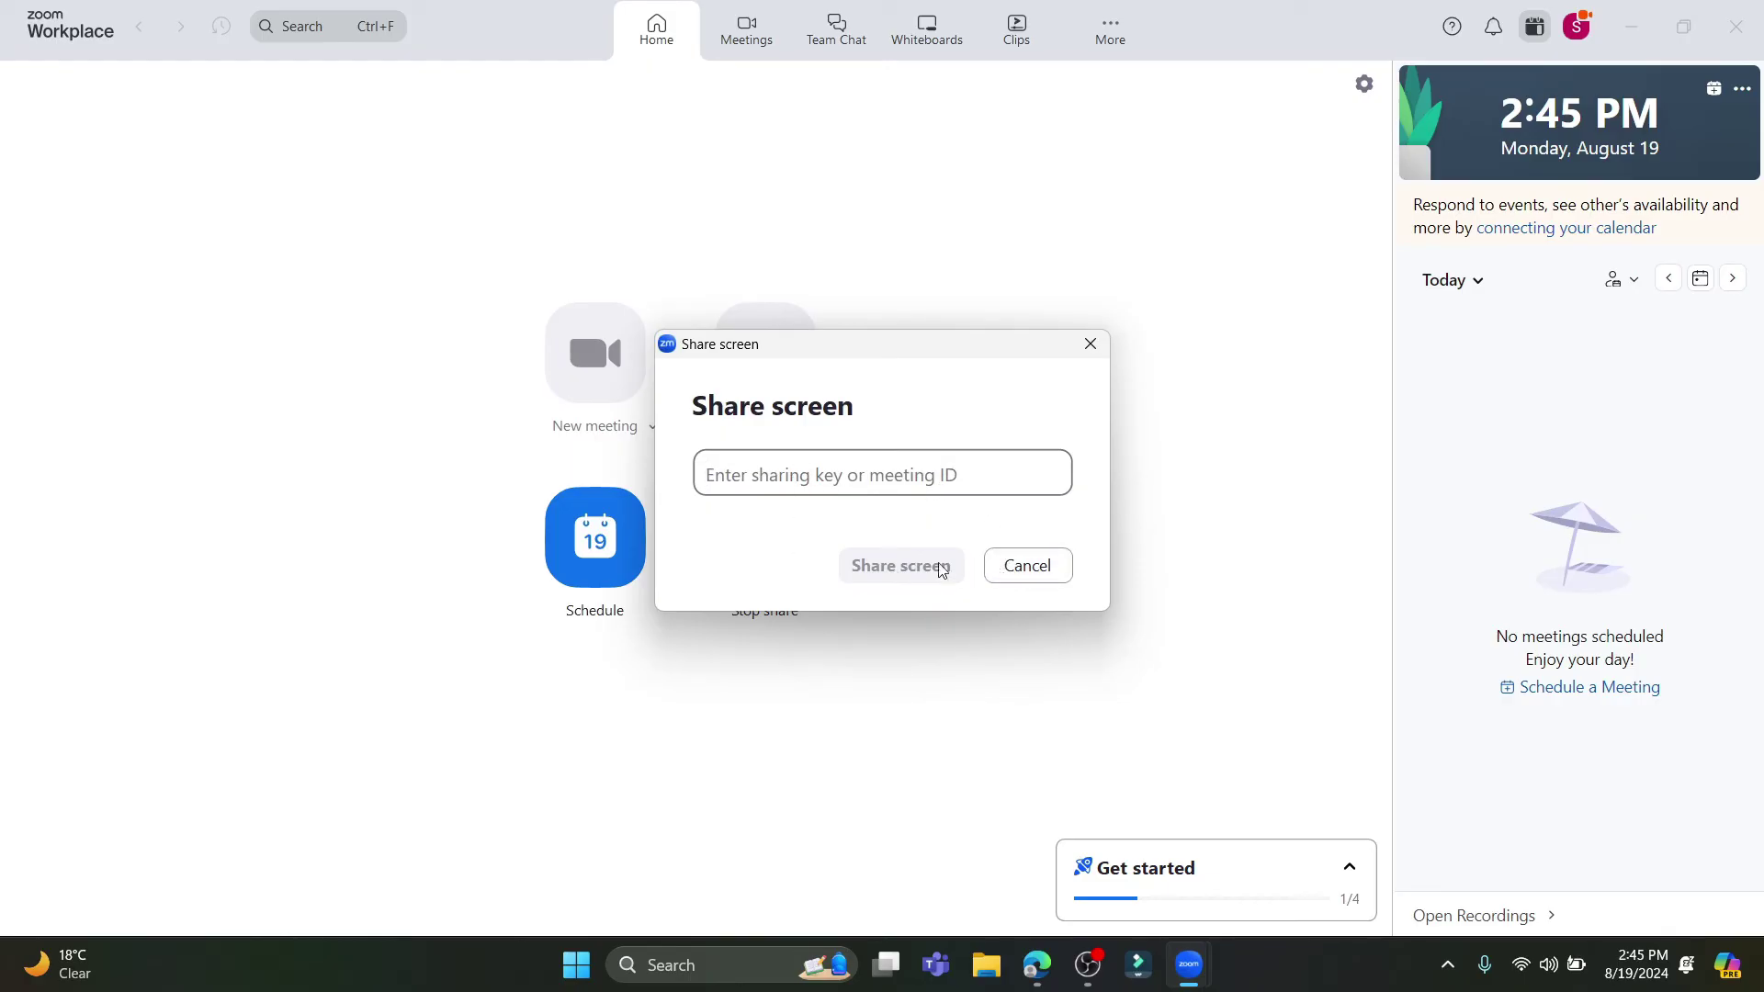
# Cancel the Share screen dialog and switch to the Meetings page
pyautogui.click(1057, 564)
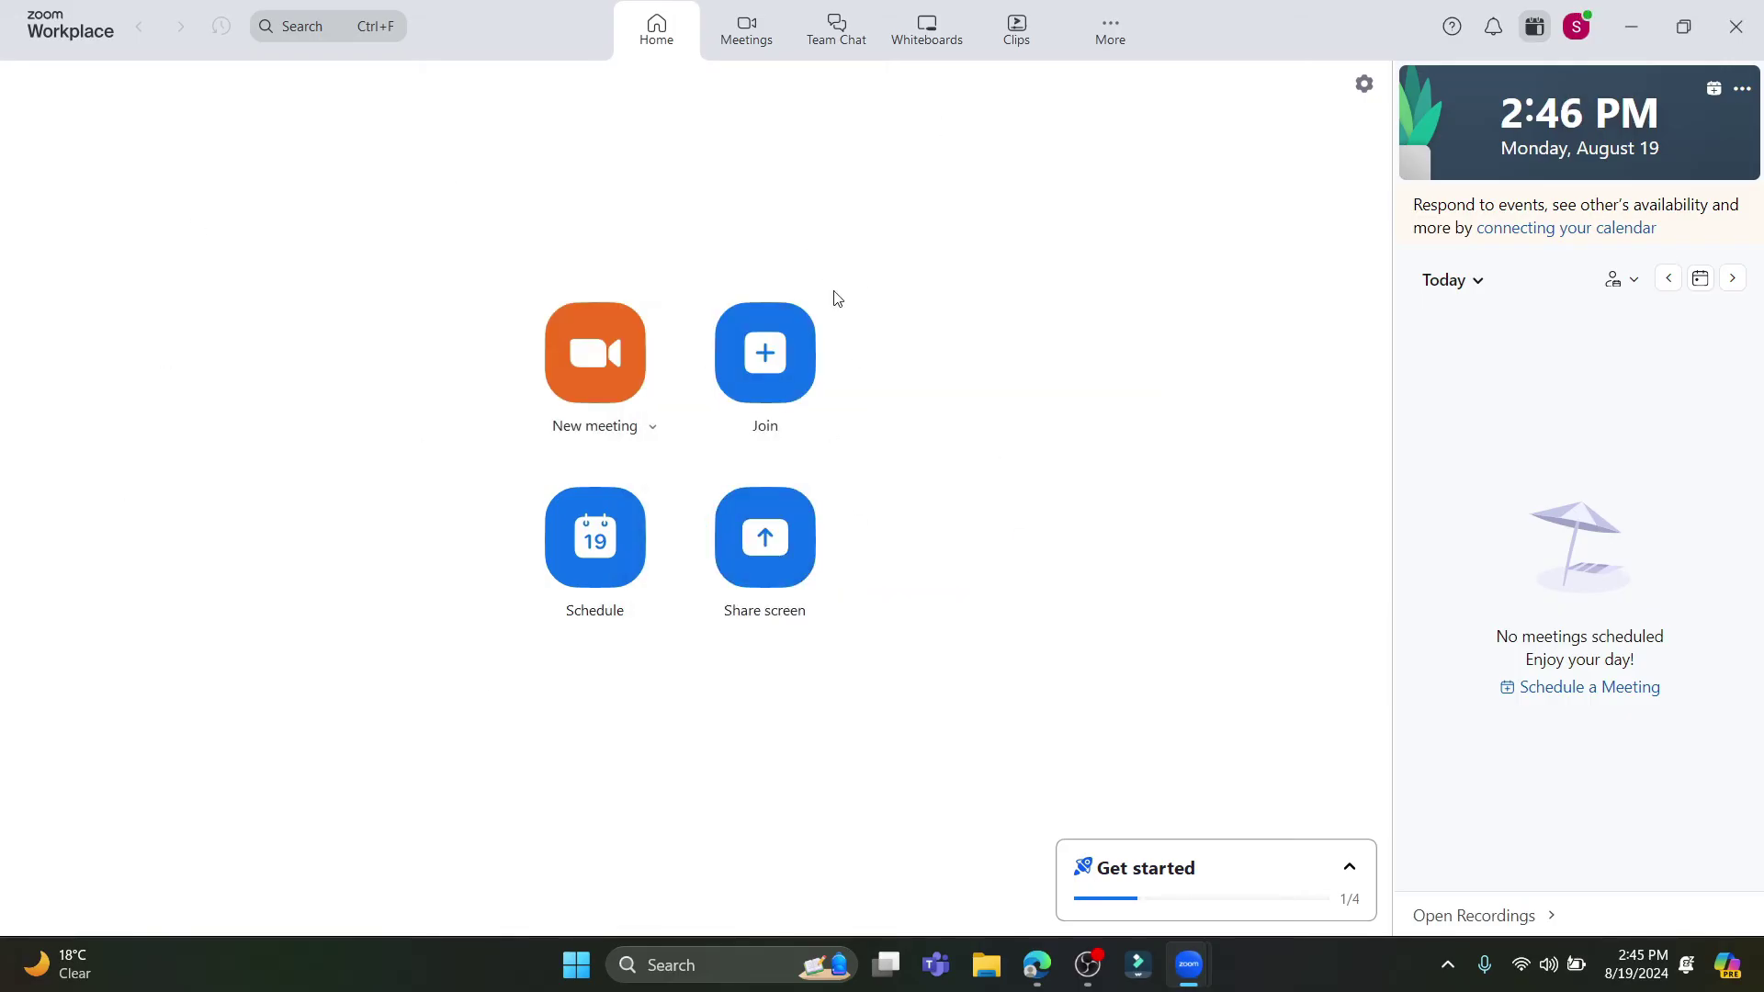
pyautogui.click(749, 30)
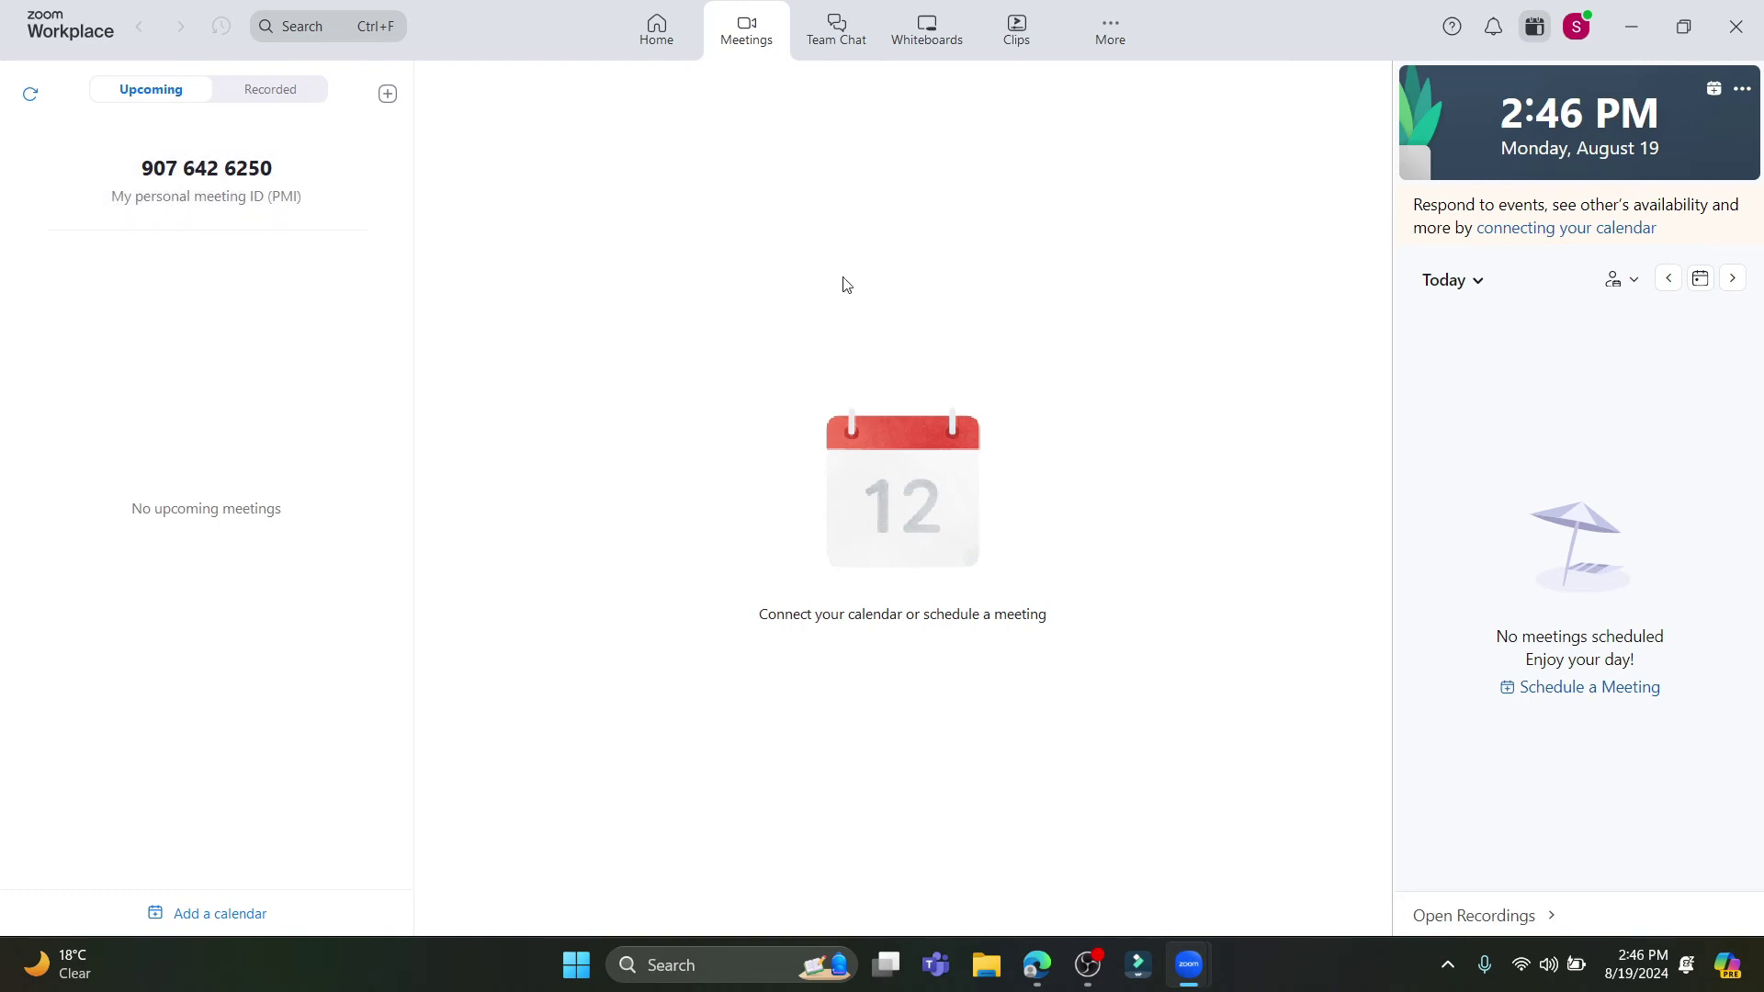
# In Team Chat, view Mentions, Missed calls, Drafts and sent, and More, then open Whiteboards
pyautogui.click(813, 37)
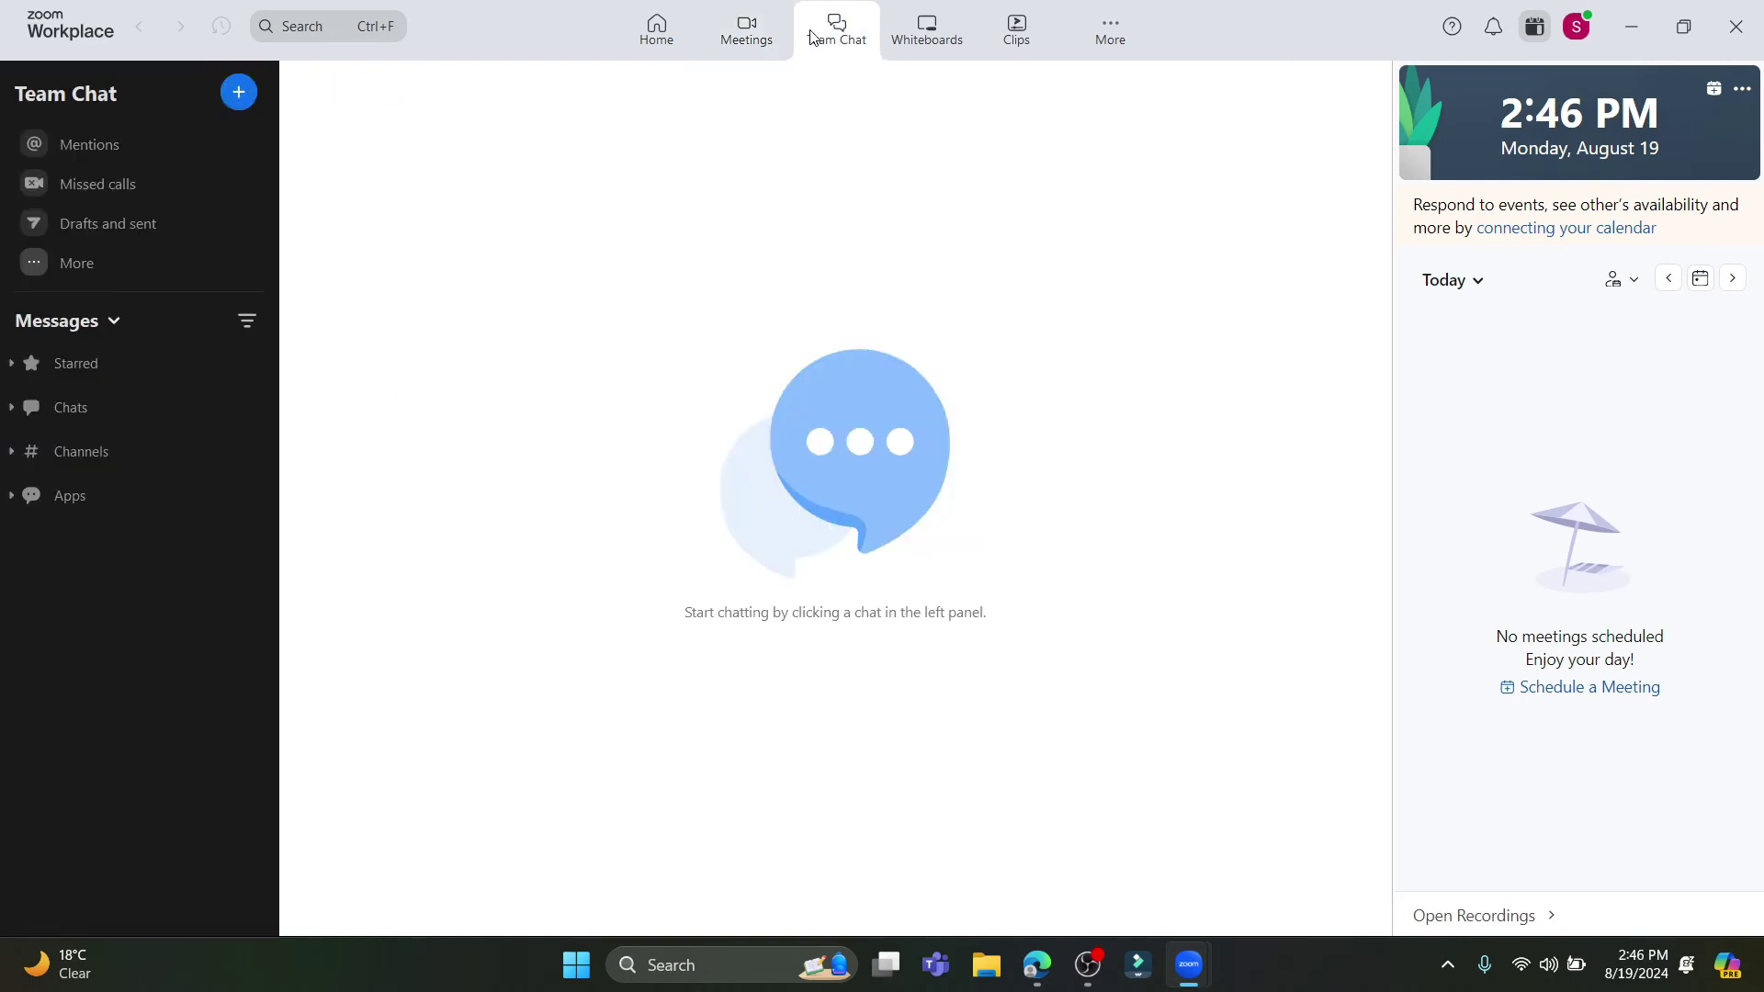
pyautogui.click(119, 135)
pyautogui.click(120, 185)
pyautogui.click(119, 220)
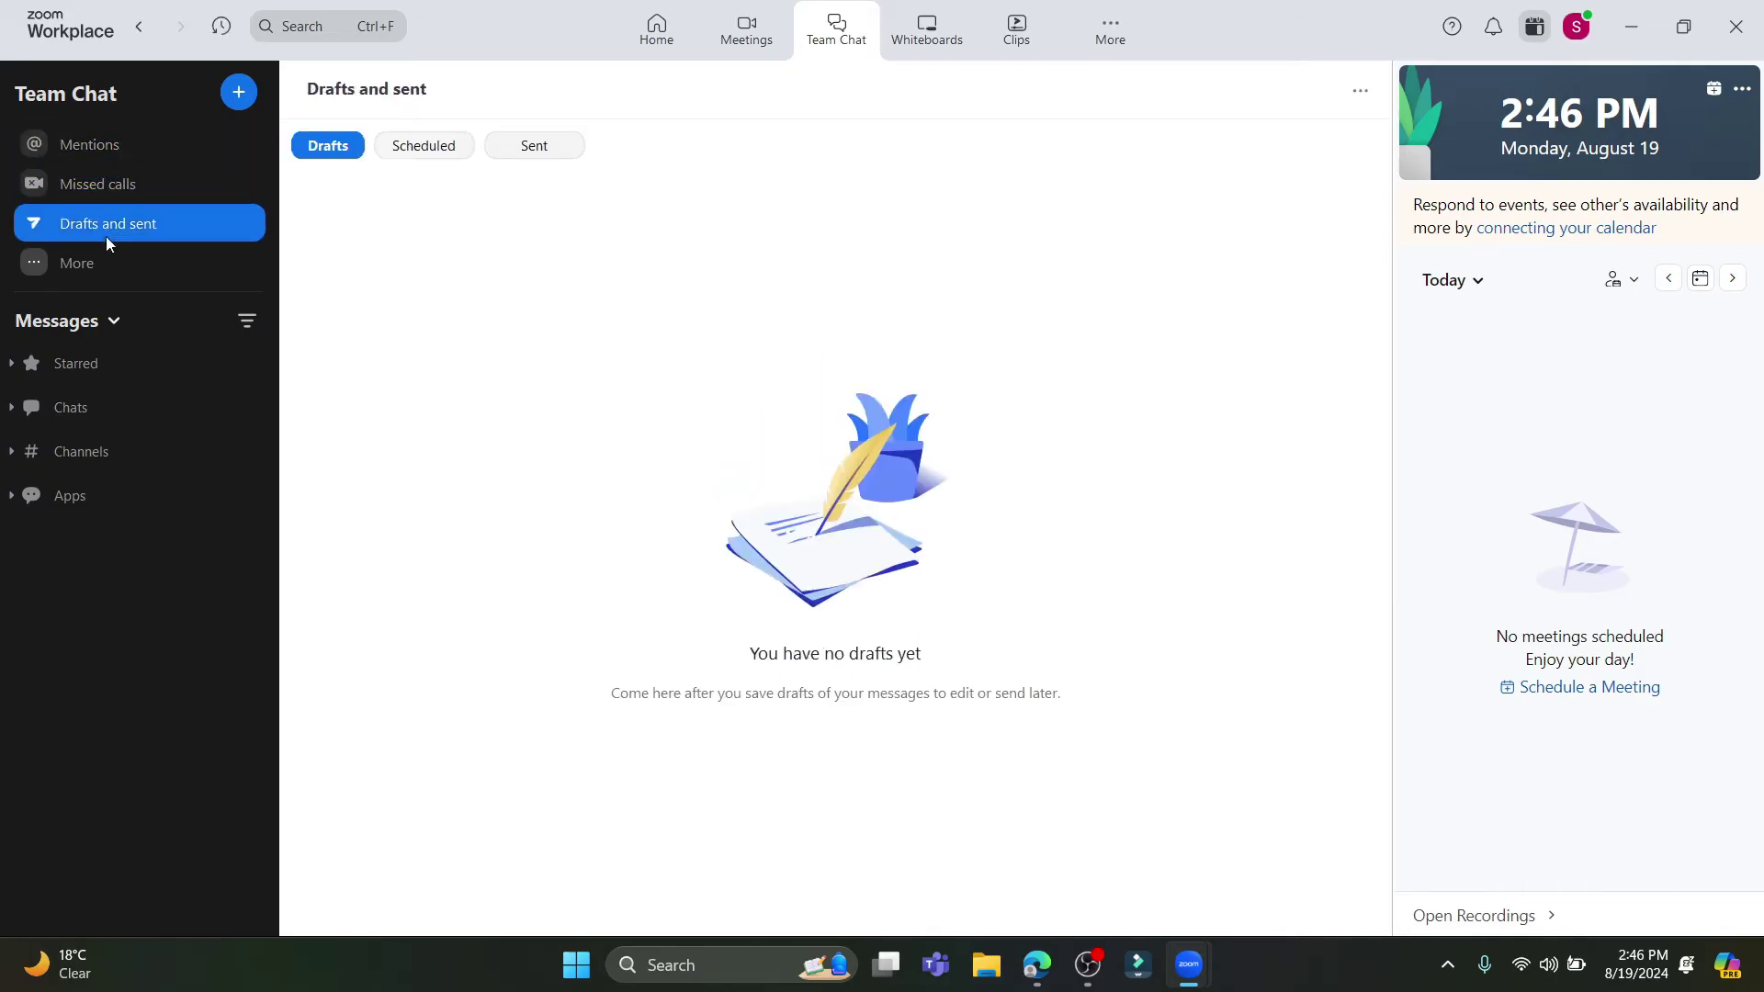
pyautogui.click(96, 265)
pyautogui.click(105, 354)
pyautogui.click(917, 29)
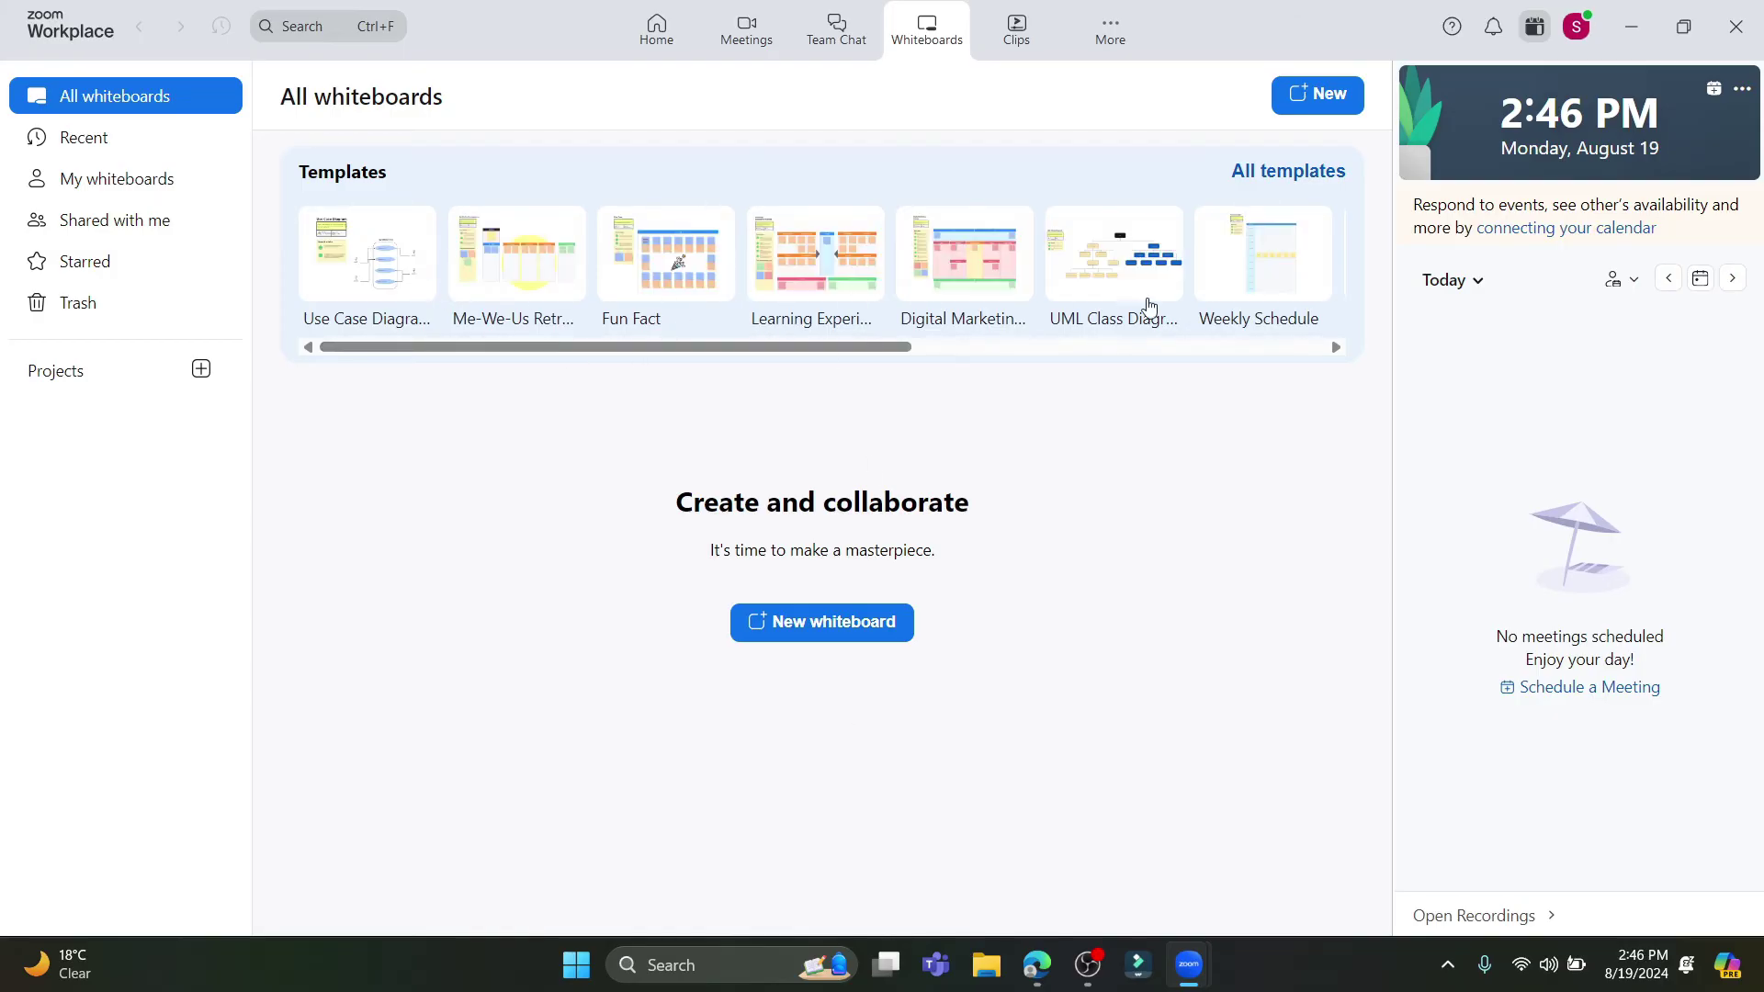
# Preview the Use Case Diagram template and close the preview
pyautogui.hscroll(5, 1191, 318)
pyautogui.hscroll(-8, 1191, 318)
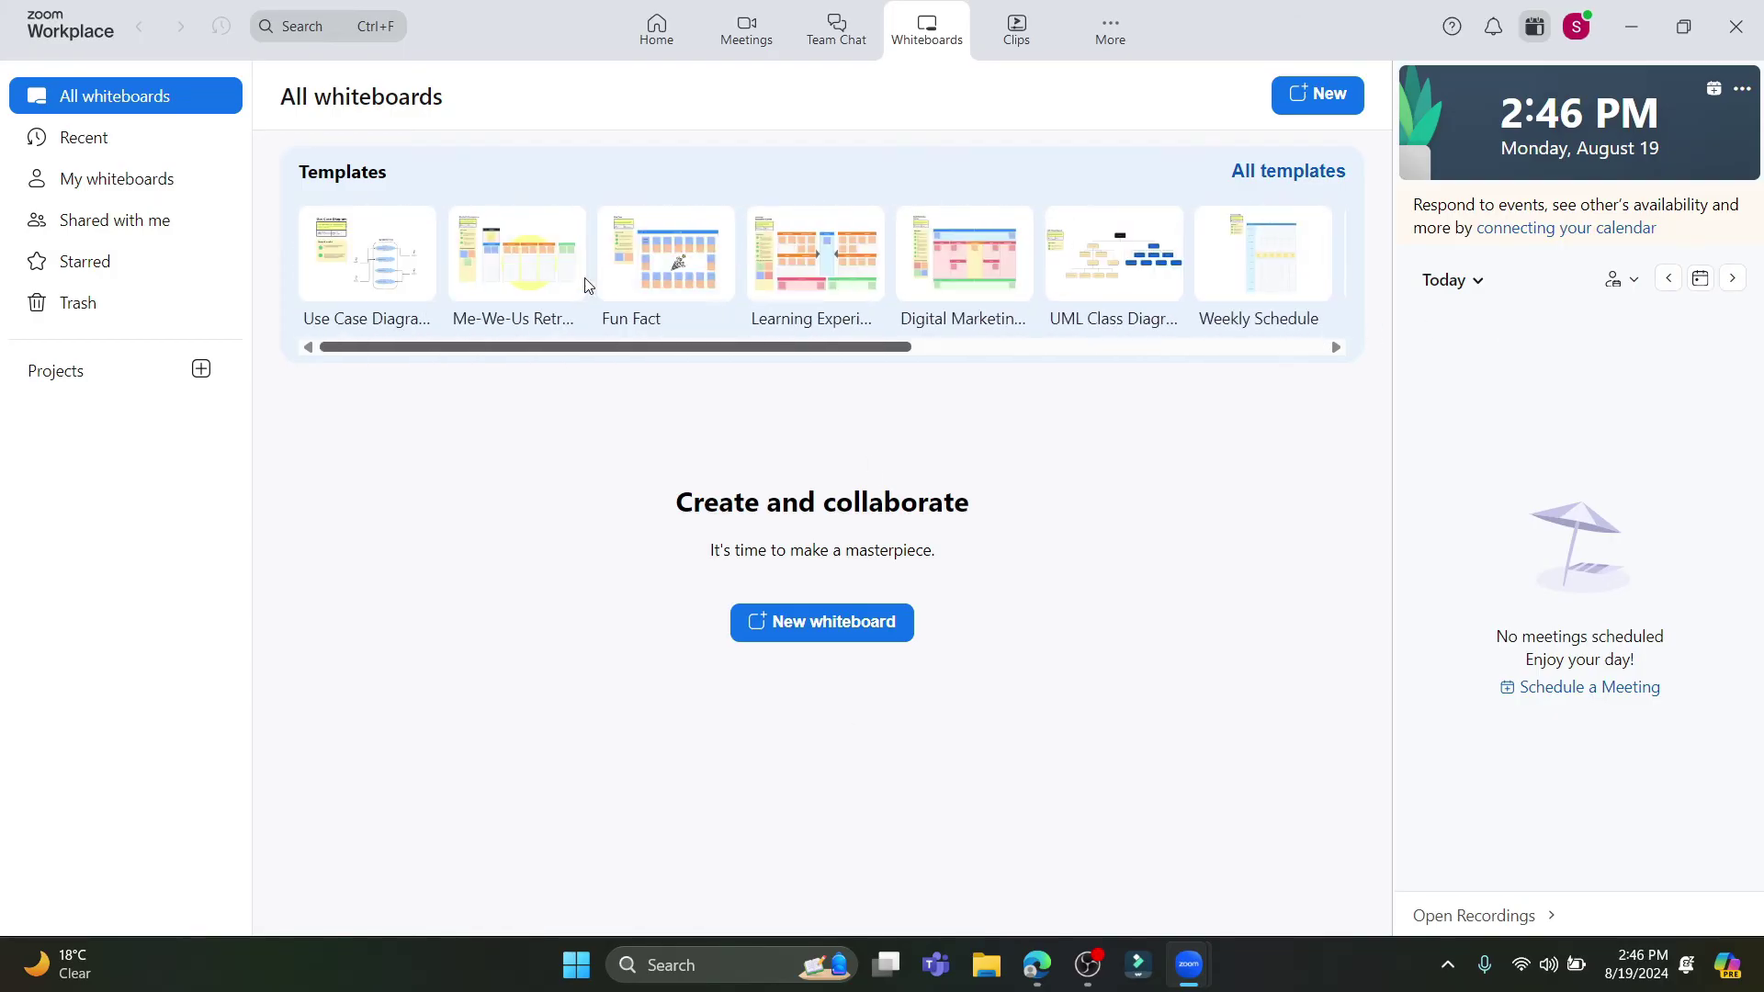
pyautogui.click(416, 257)
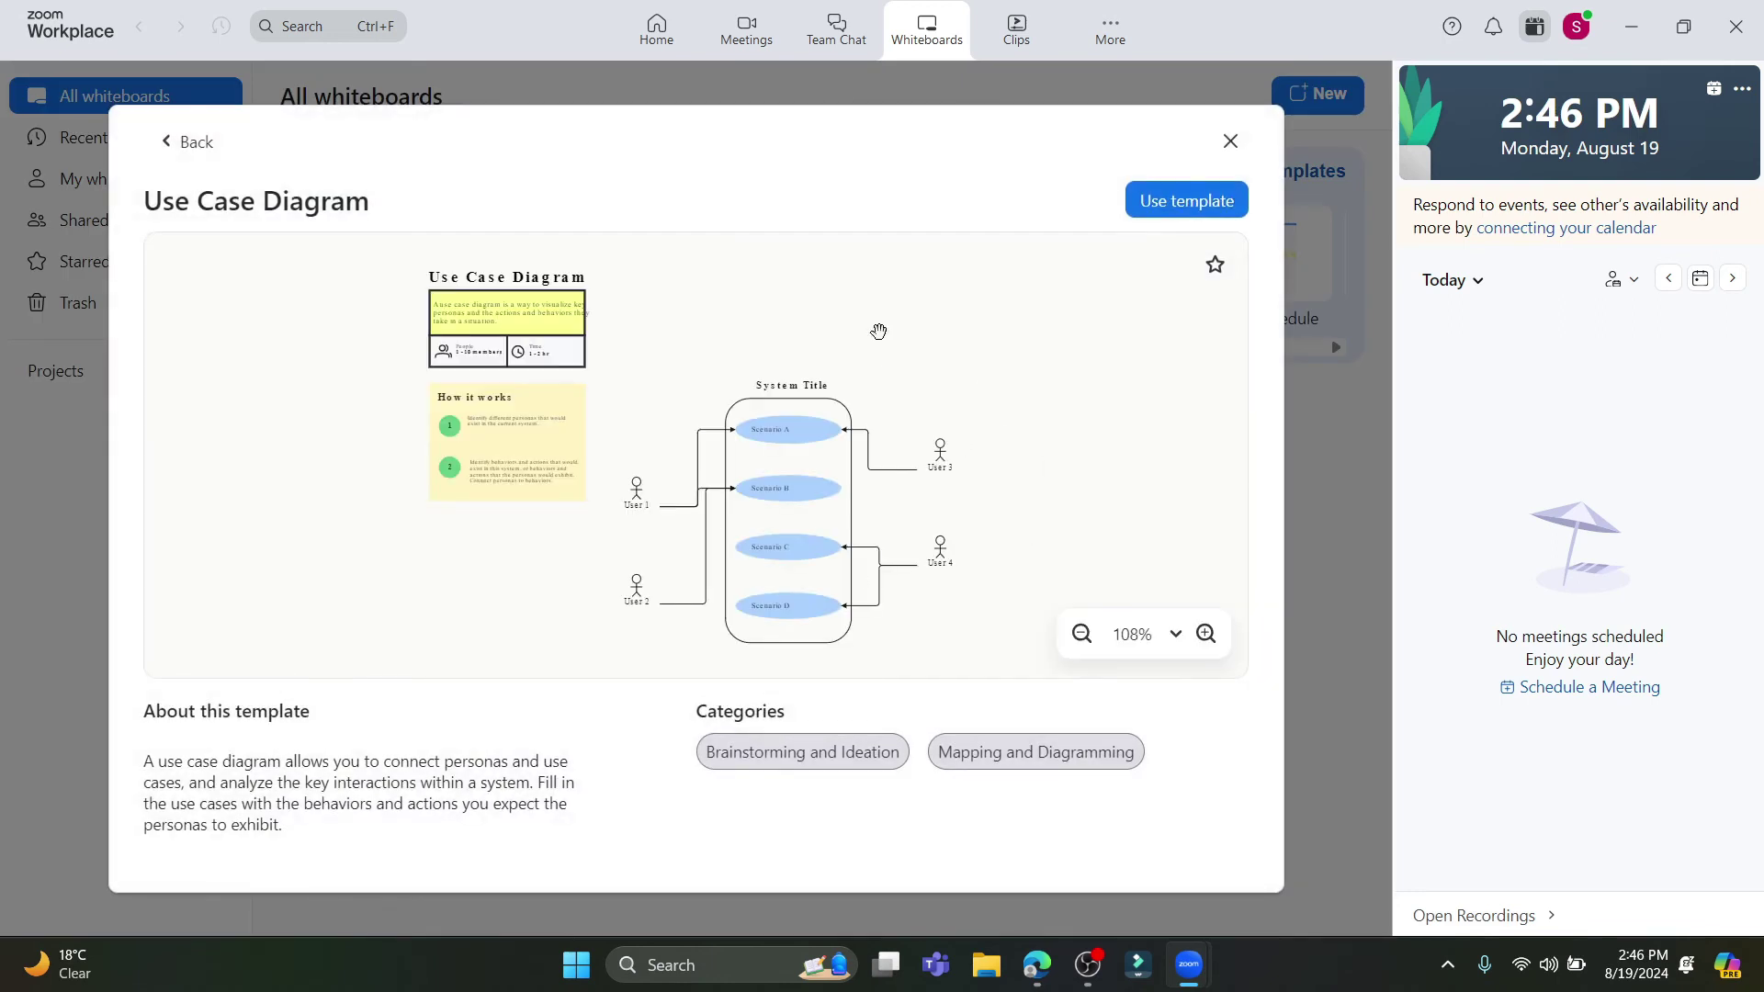
pyautogui.click(1231, 143)
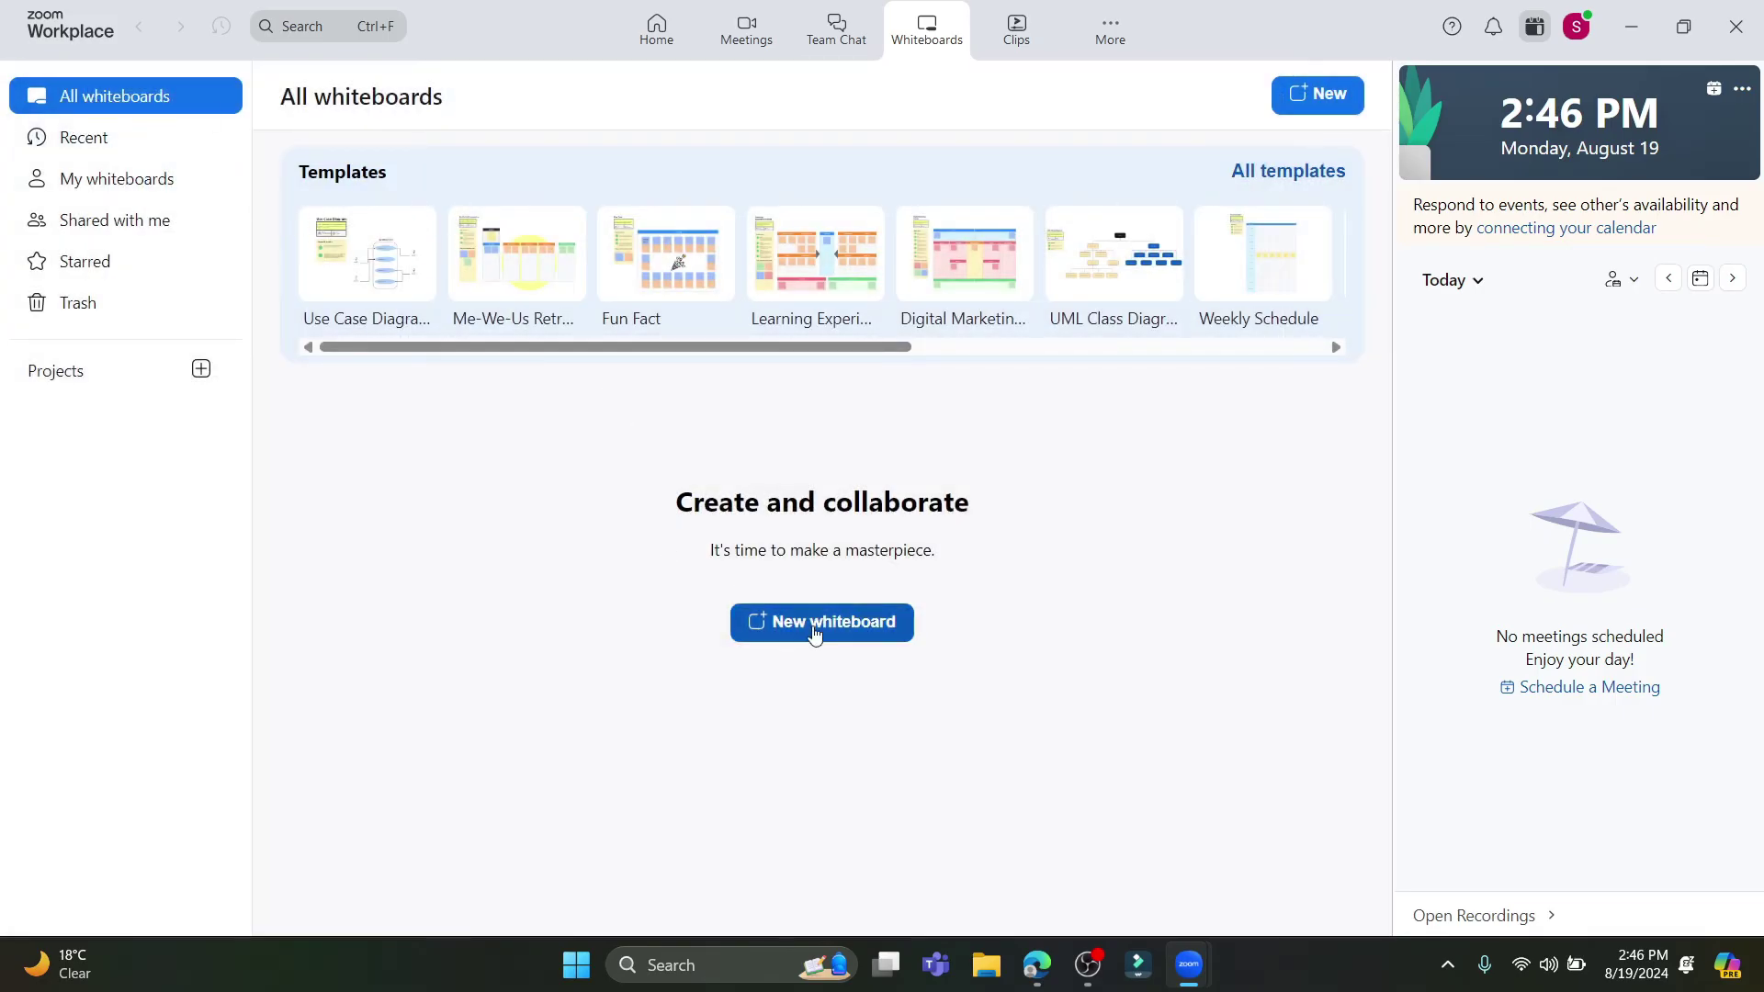
# Start a new whiteboard from the Design and Research Go to Market Strategy template
pyautogui.click(816, 634)
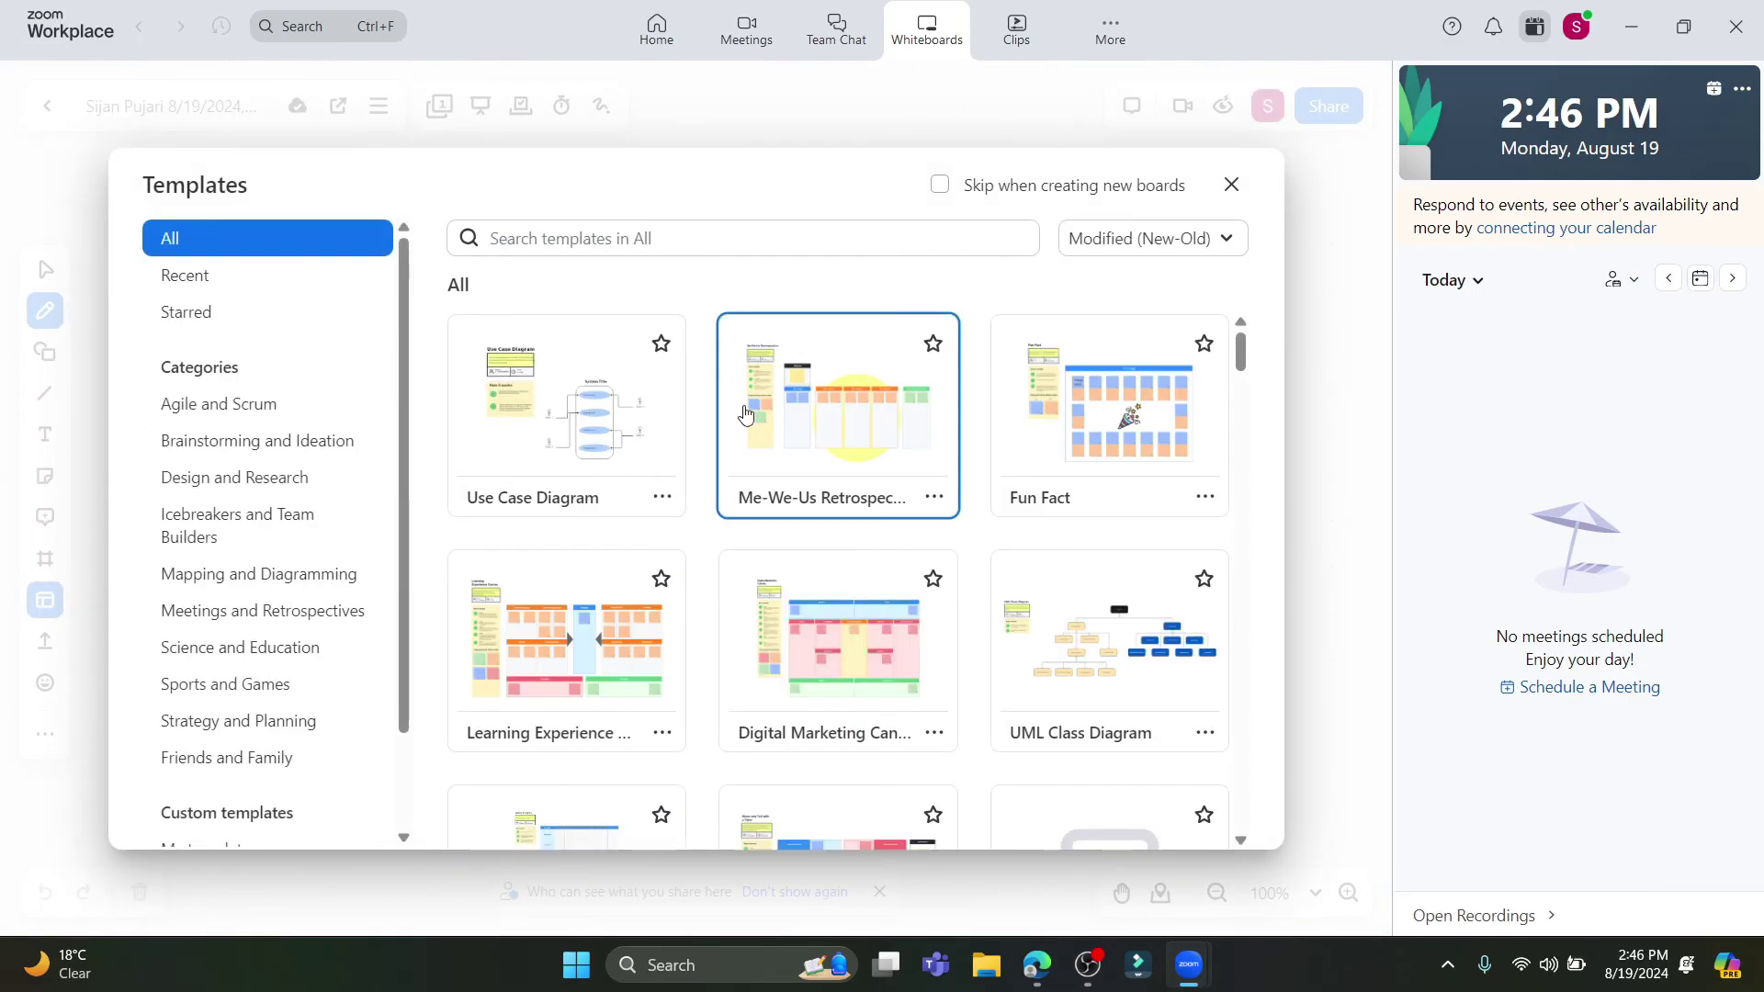
pyautogui.scroll(-3, 493, 372)
pyautogui.scroll(-15, 1099, 488)
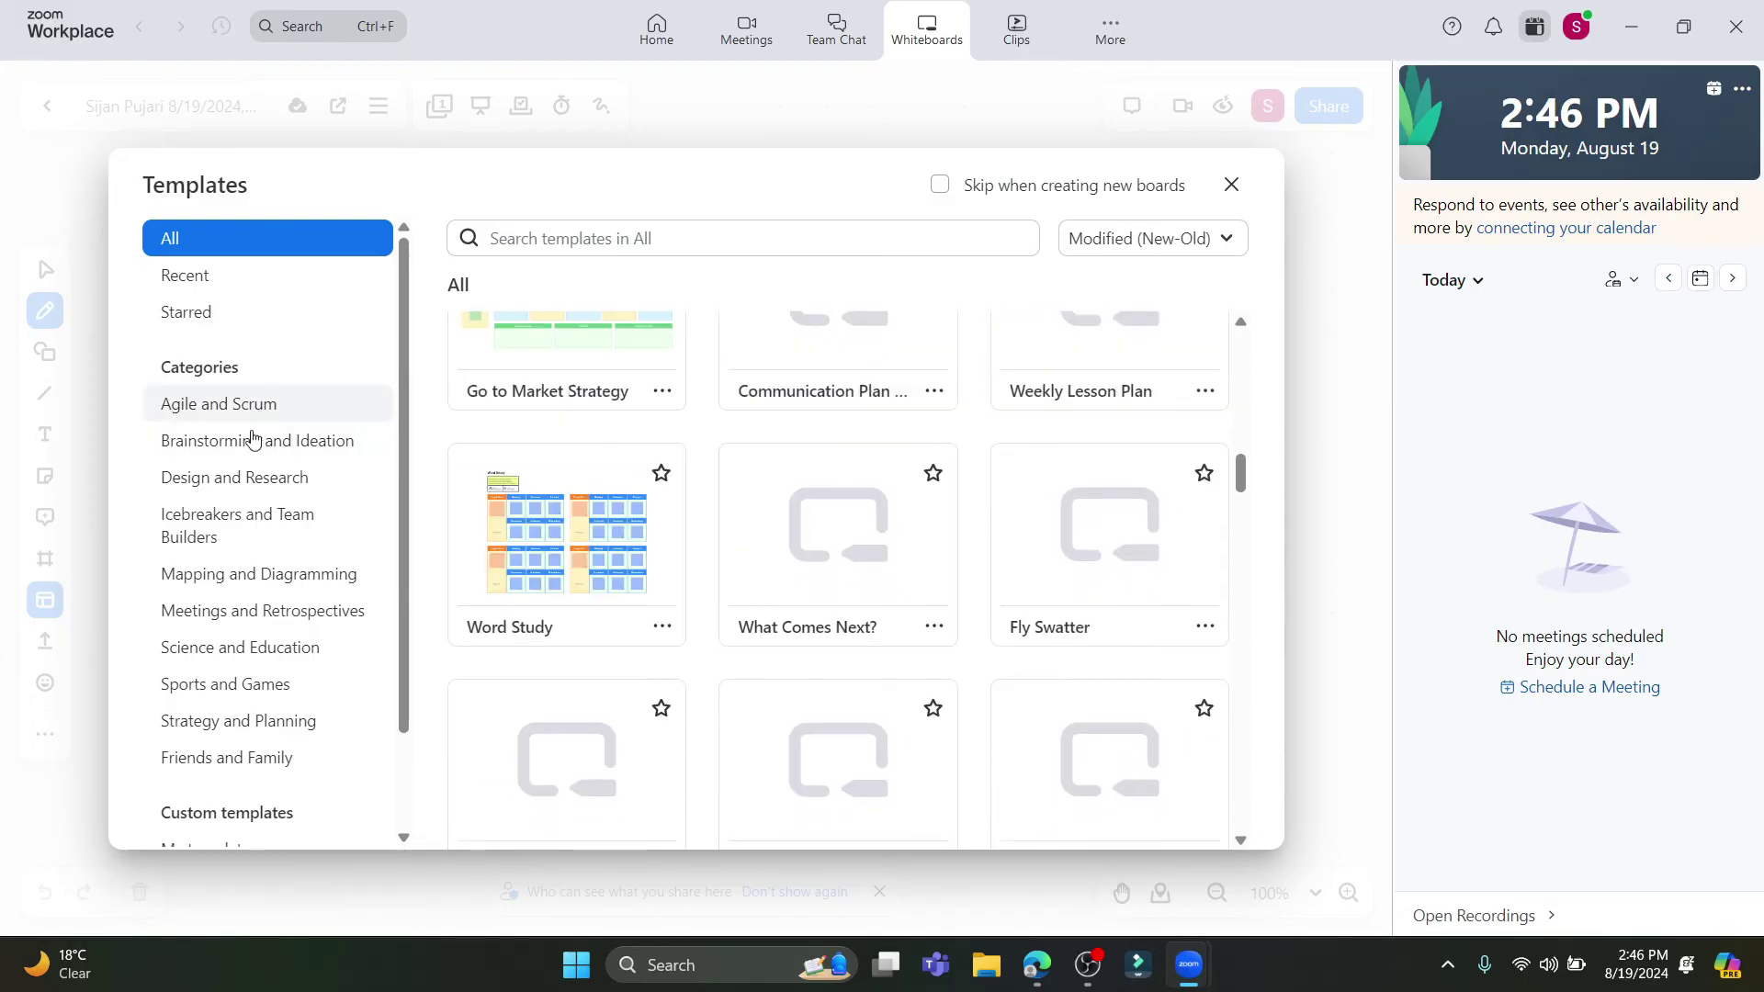
pyautogui.click(250, 478)
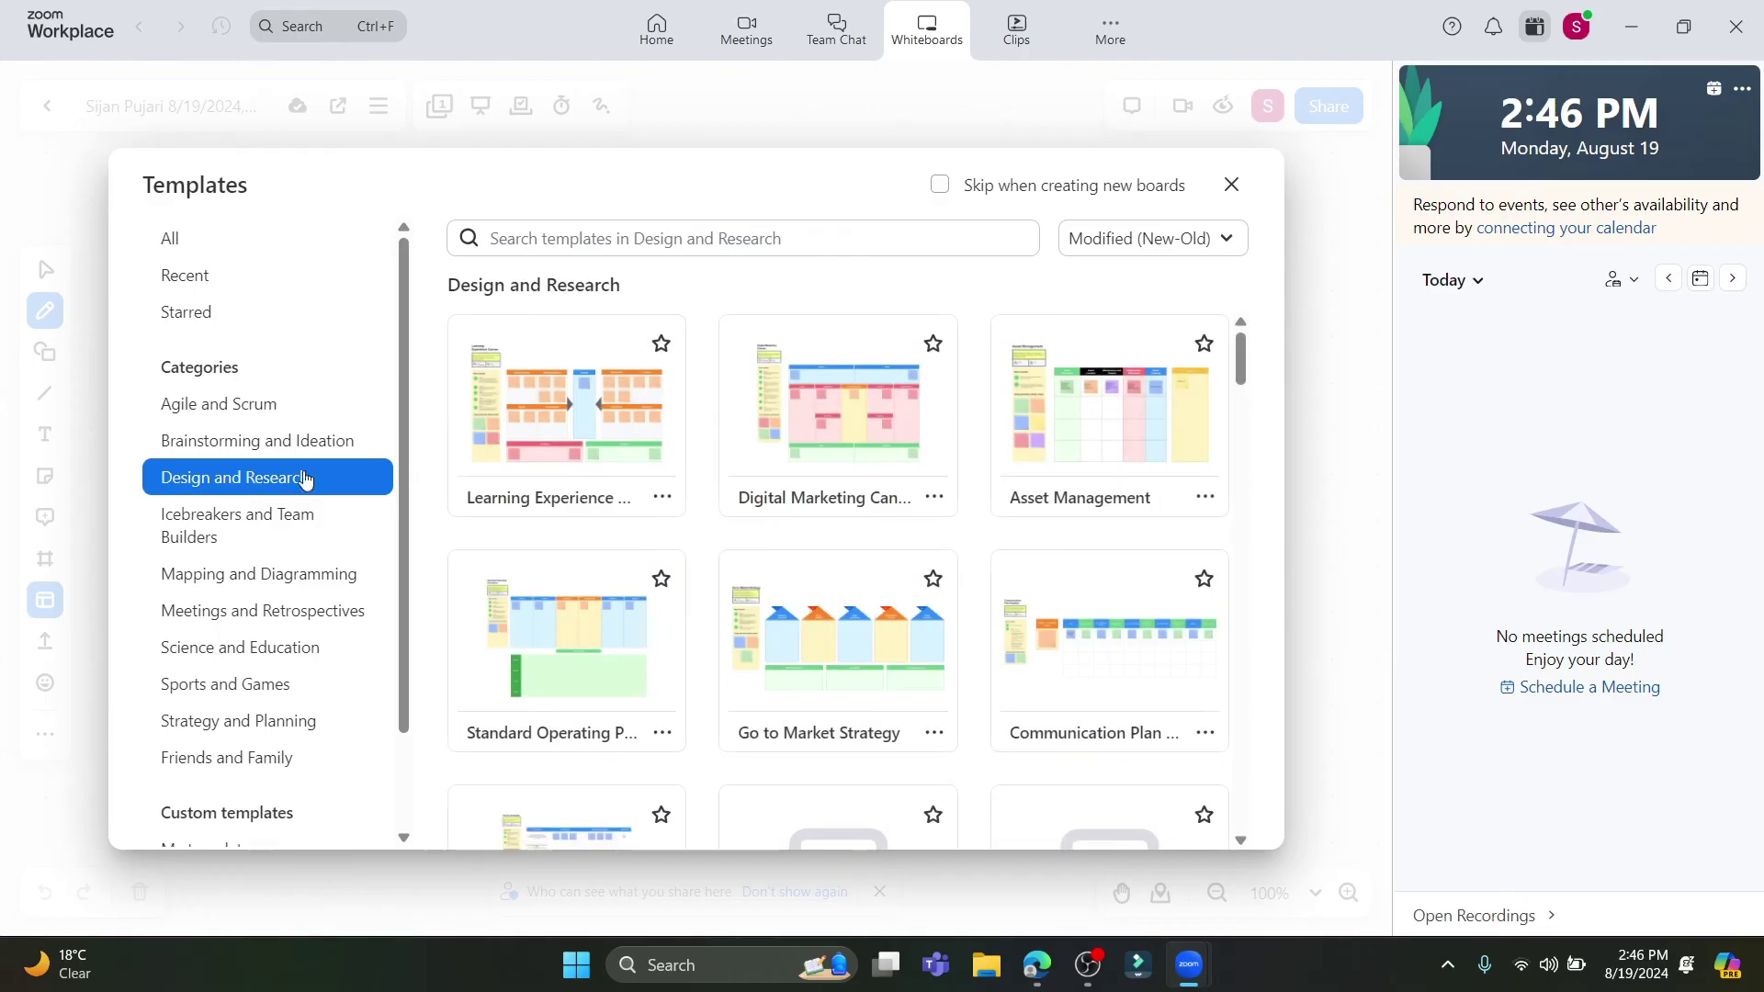
pyautogui.scroll(-2, 840, 597)
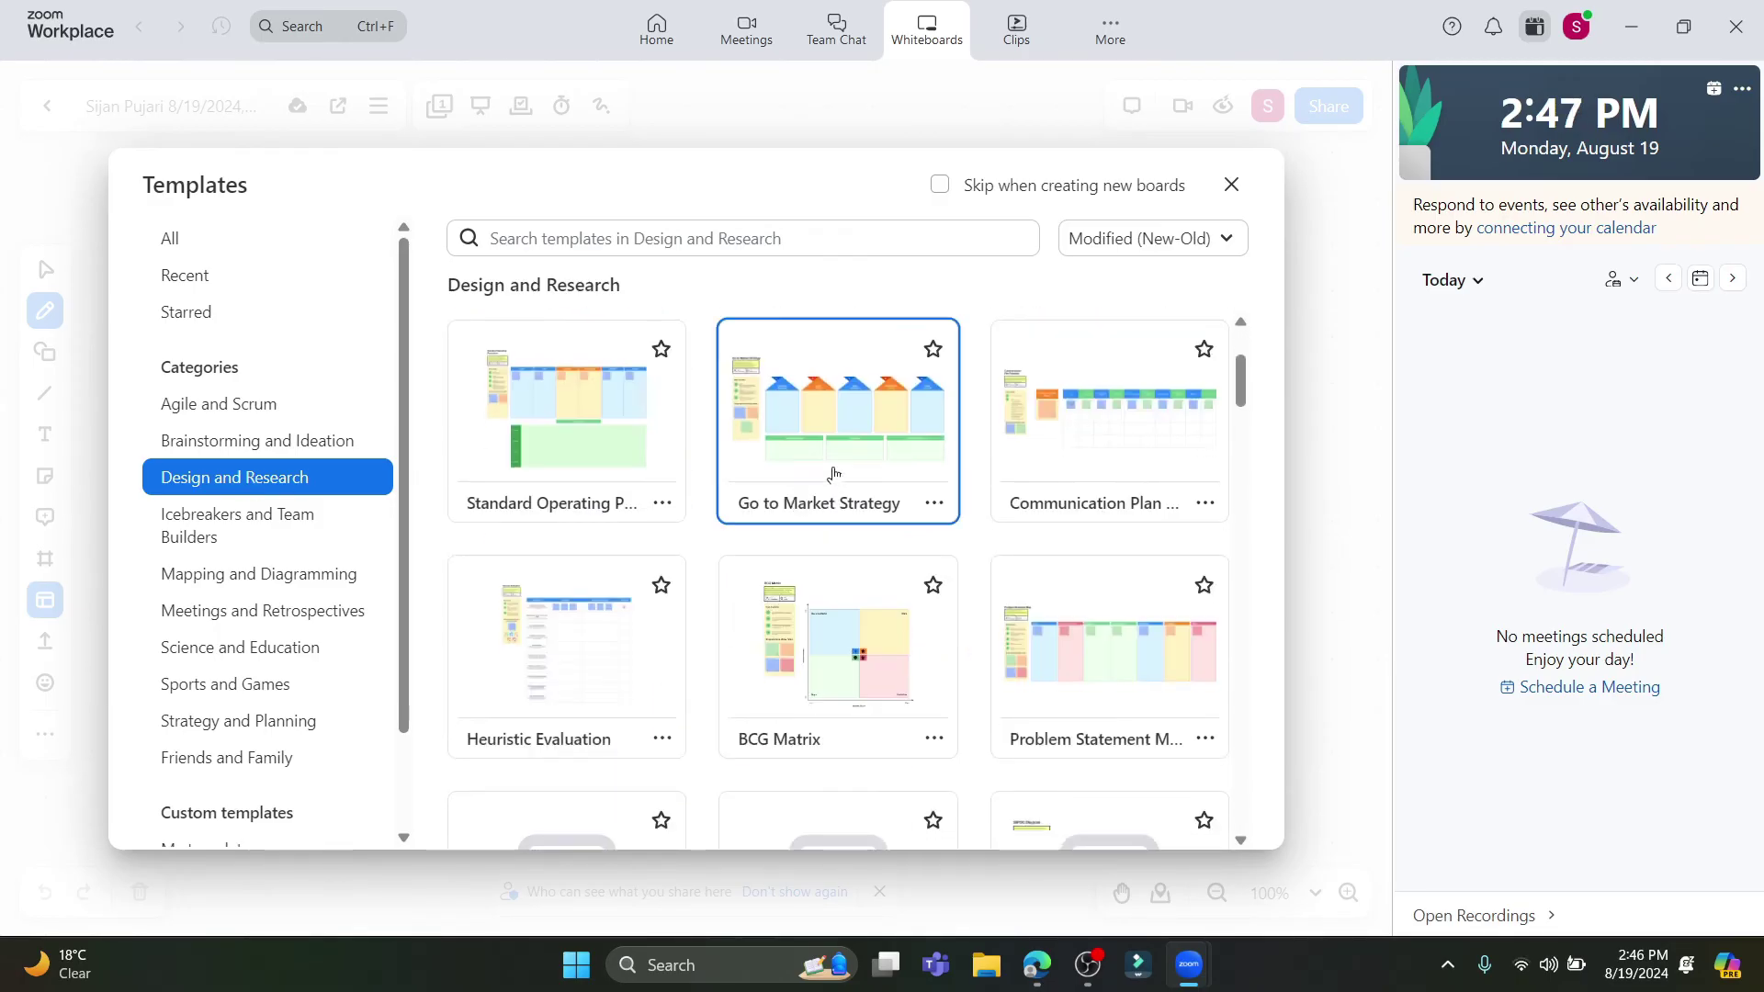
pyautogui.click(800, 464)
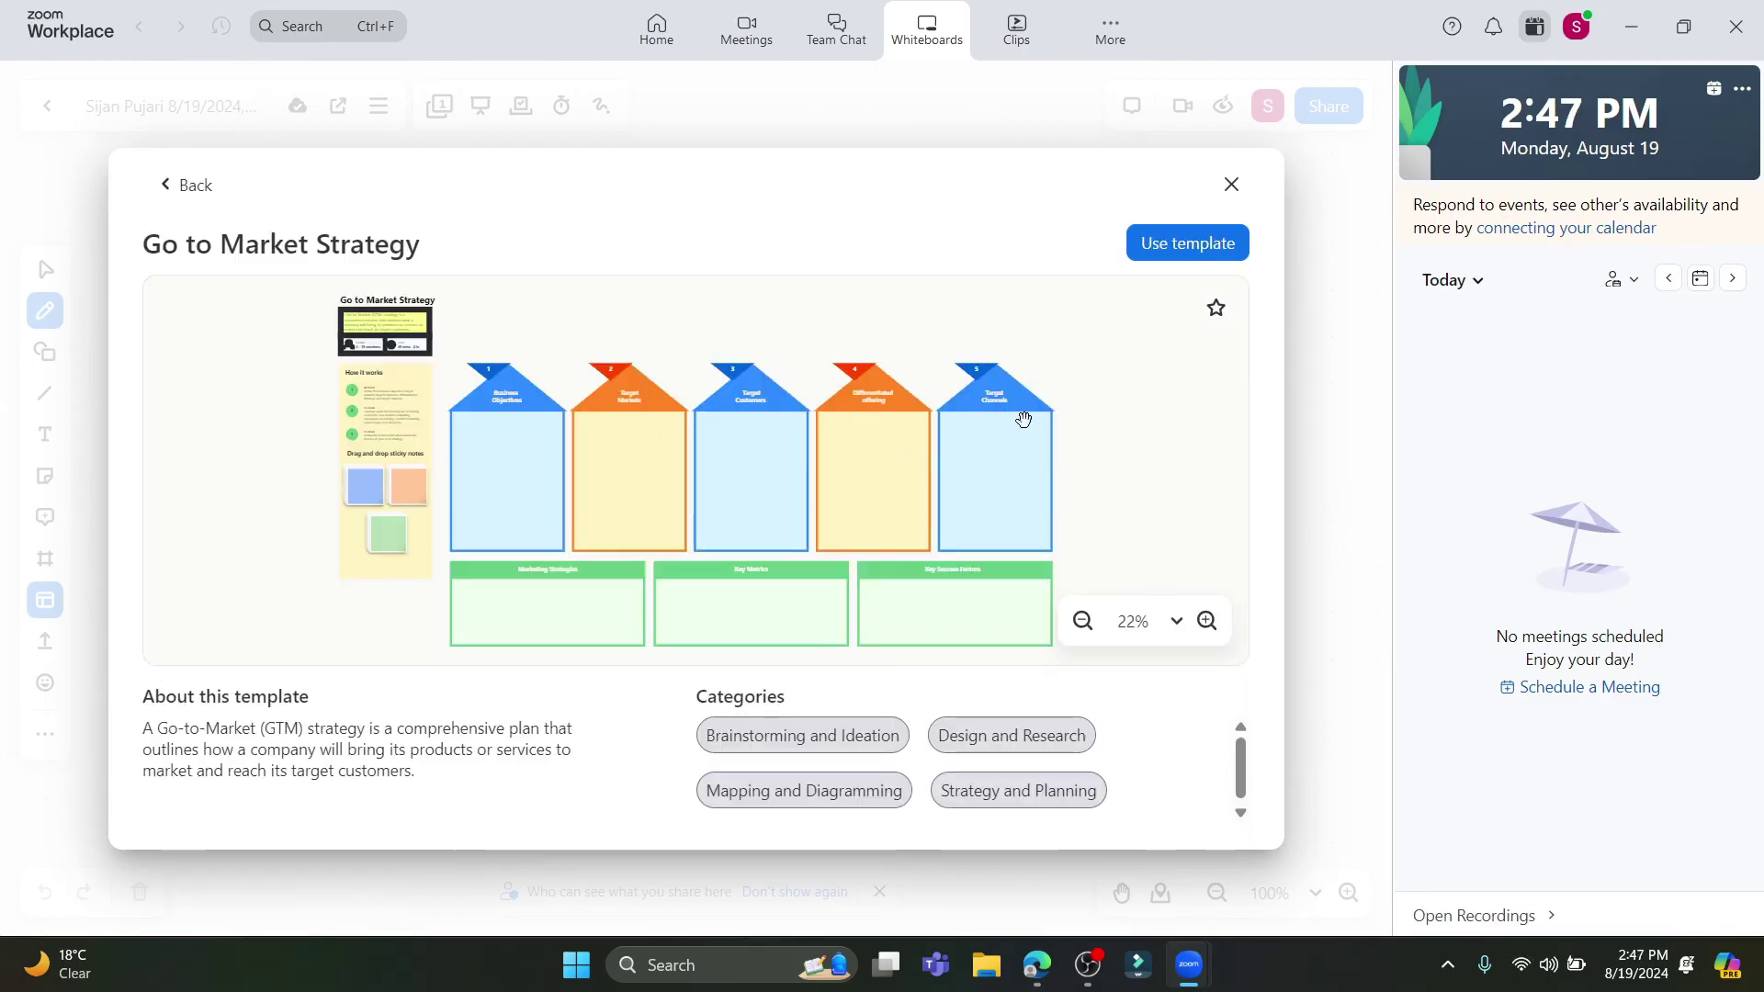
pyautogui.click(1177, 248)
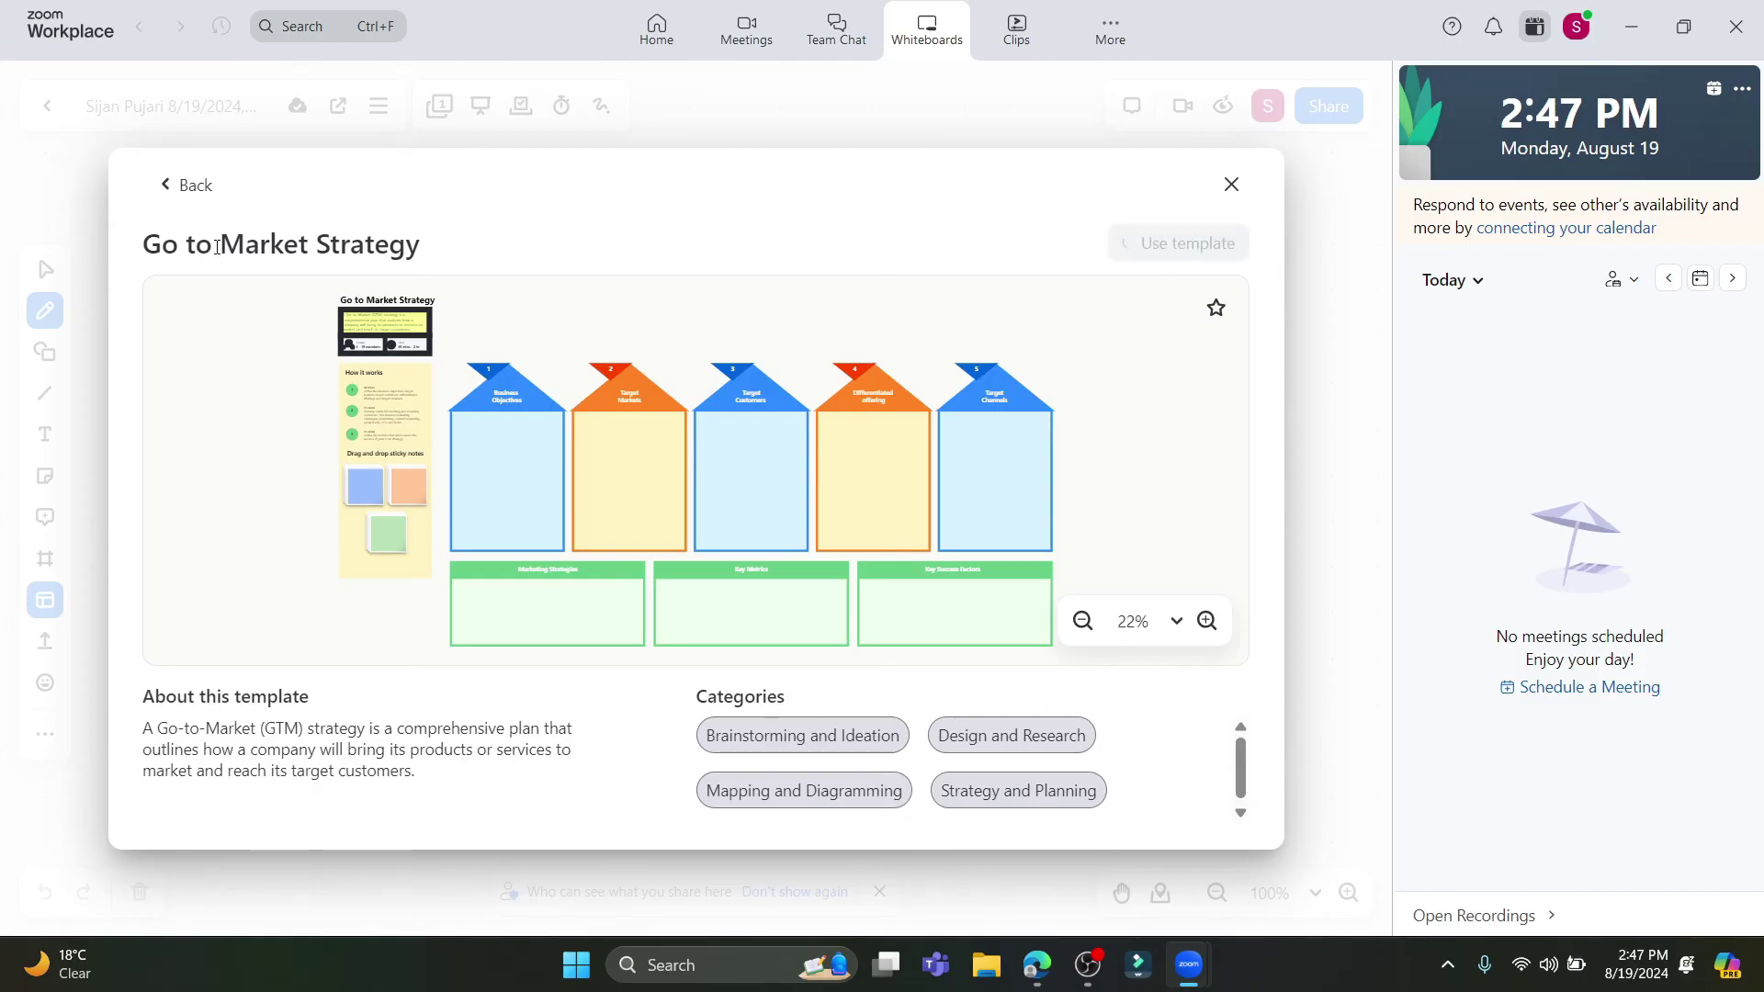
pyautogui.scroll(5, 265, 452)
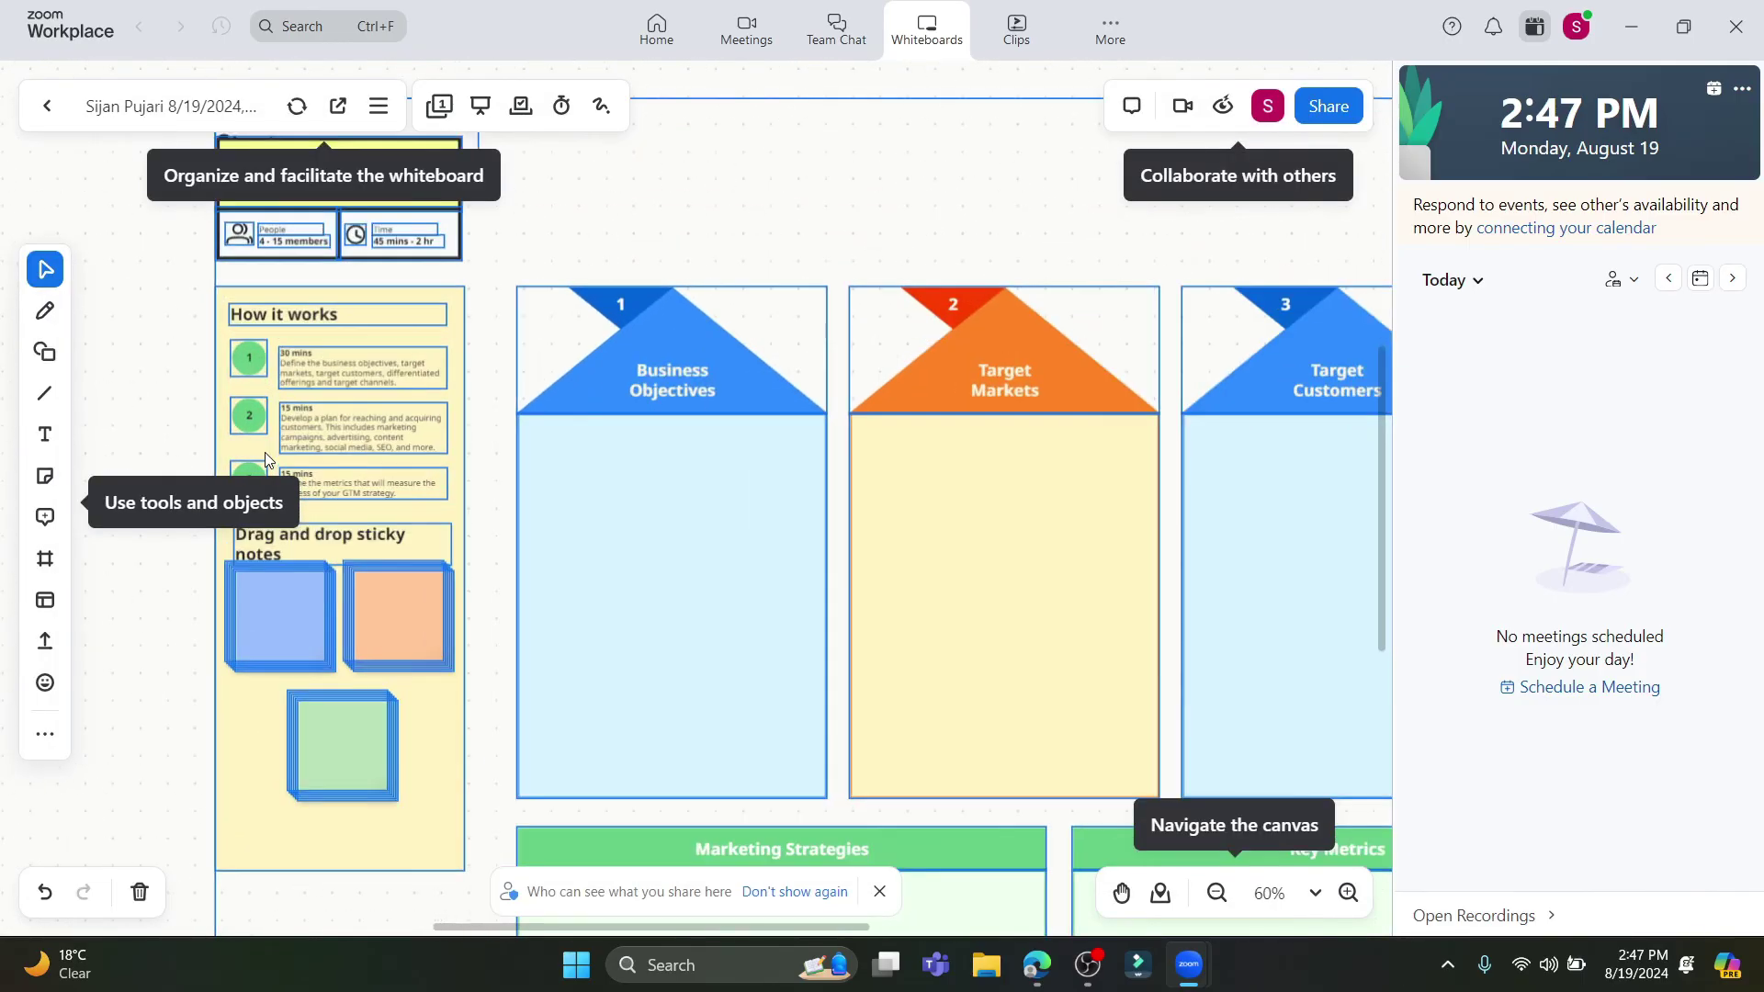
# Select the Go to Market template board and zoom around the canvas
pyautogui.scroll(3, 265, 452)
pyautogui.click(866, 417)
pyautogui.scroll(-4, 865, 417)
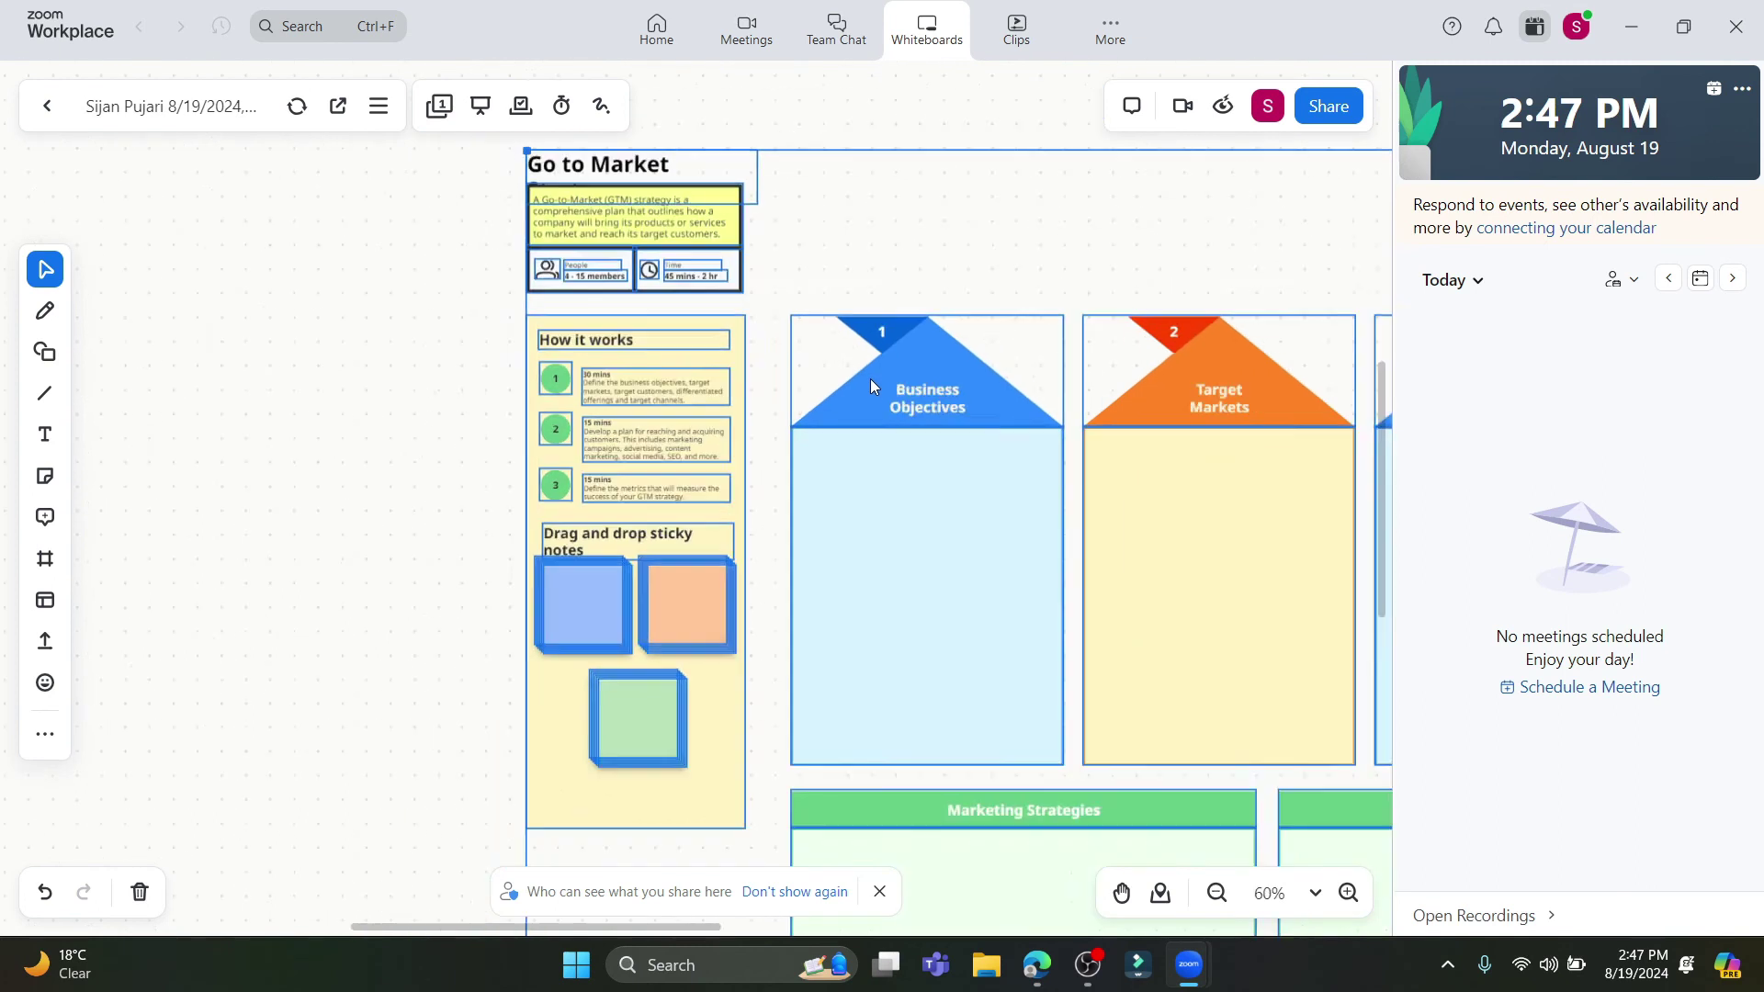
pyautogui.scroll(-5, 873, 385)
pyautogui.scroll(3, 917, 245)
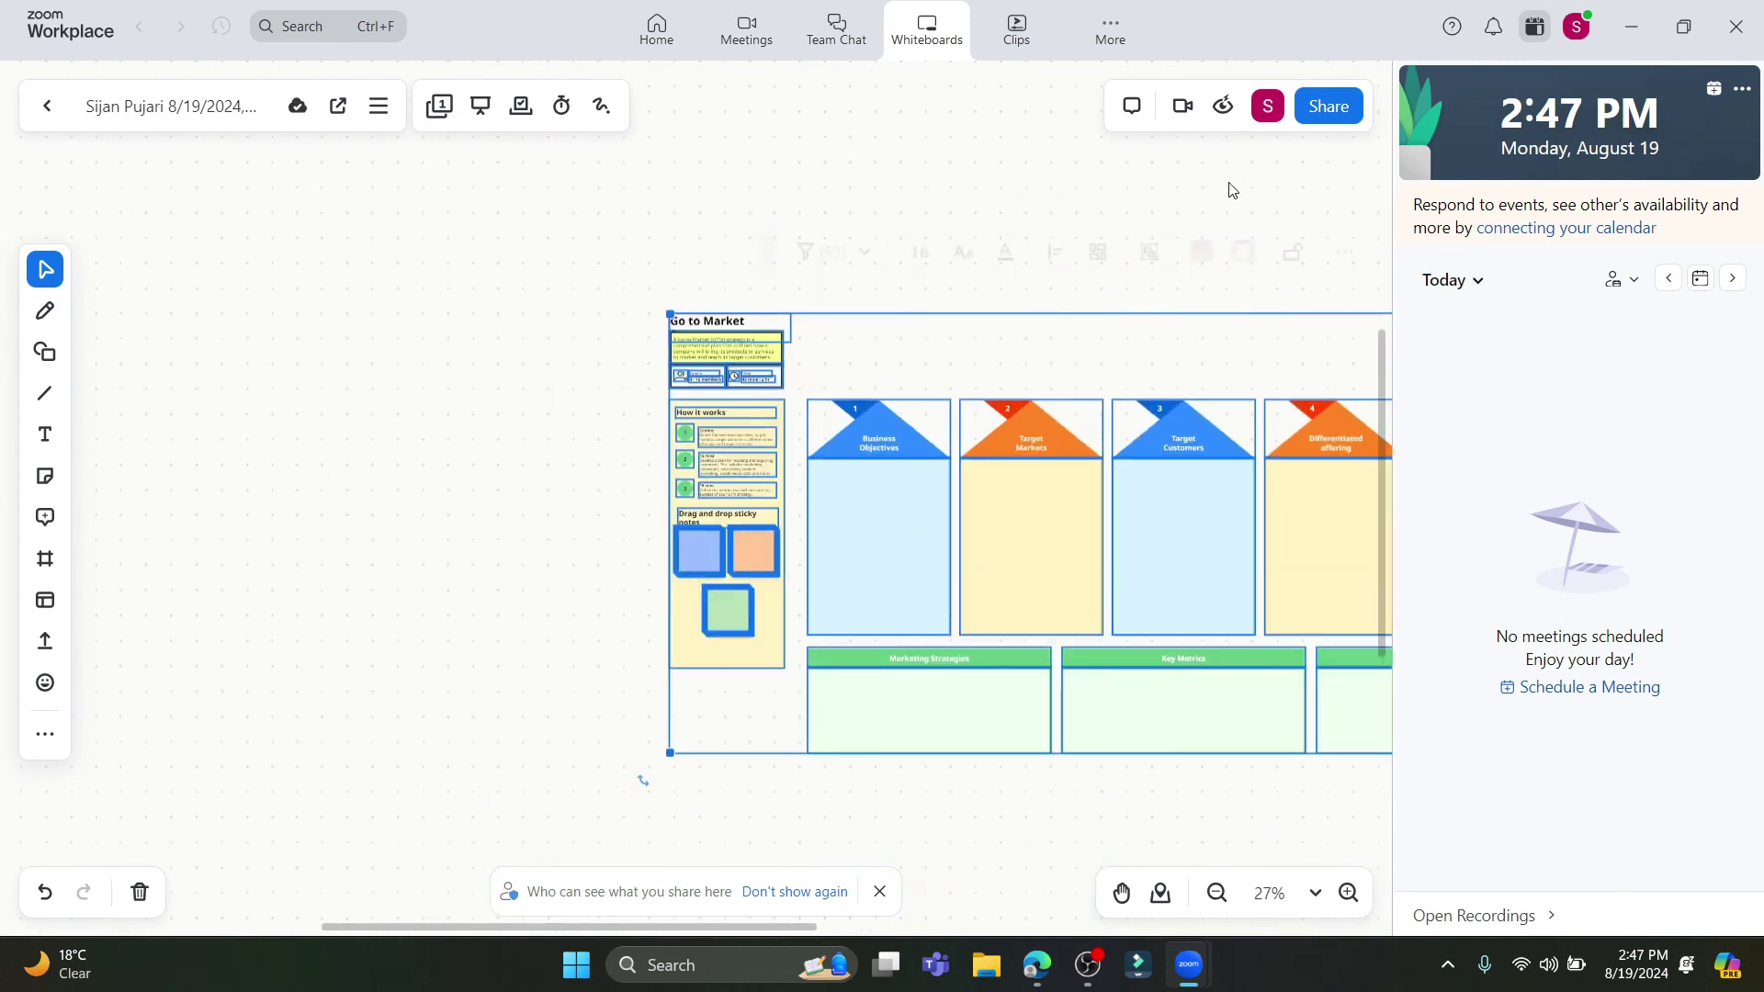
# Check the whiteboard's sharing options and who is on it, then go to Clips
pyautogui.click(1326, 115)
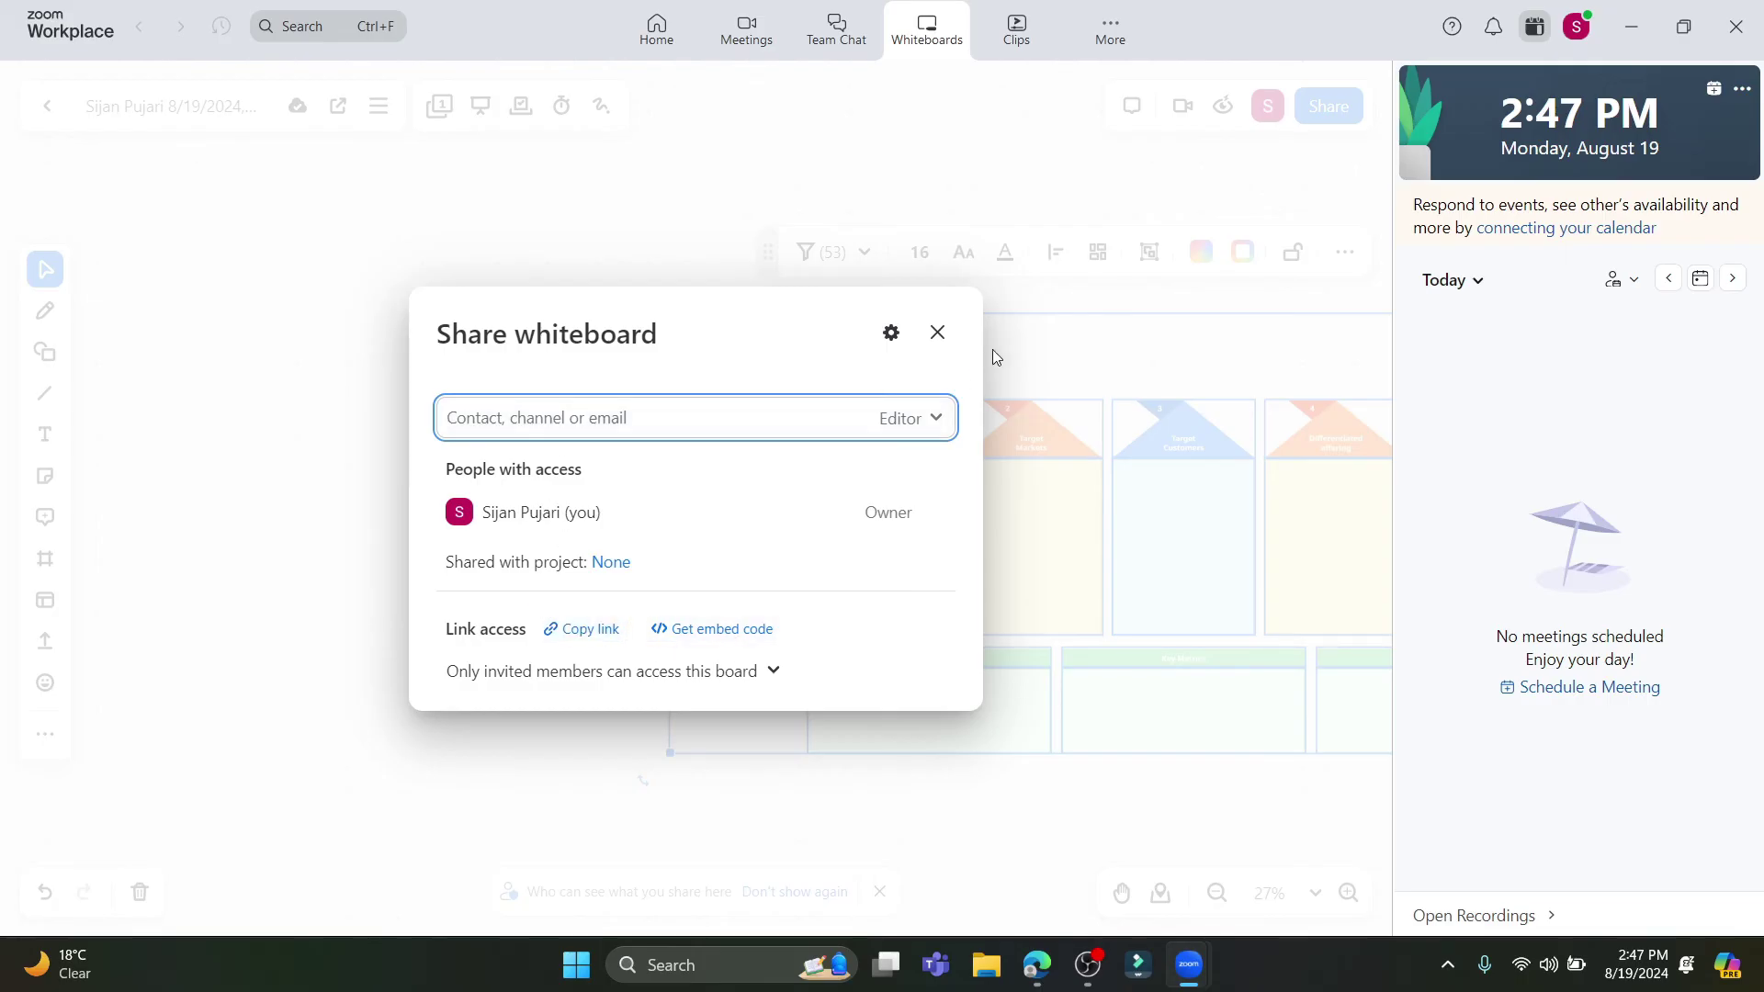
pyautogui.click(938, 333)
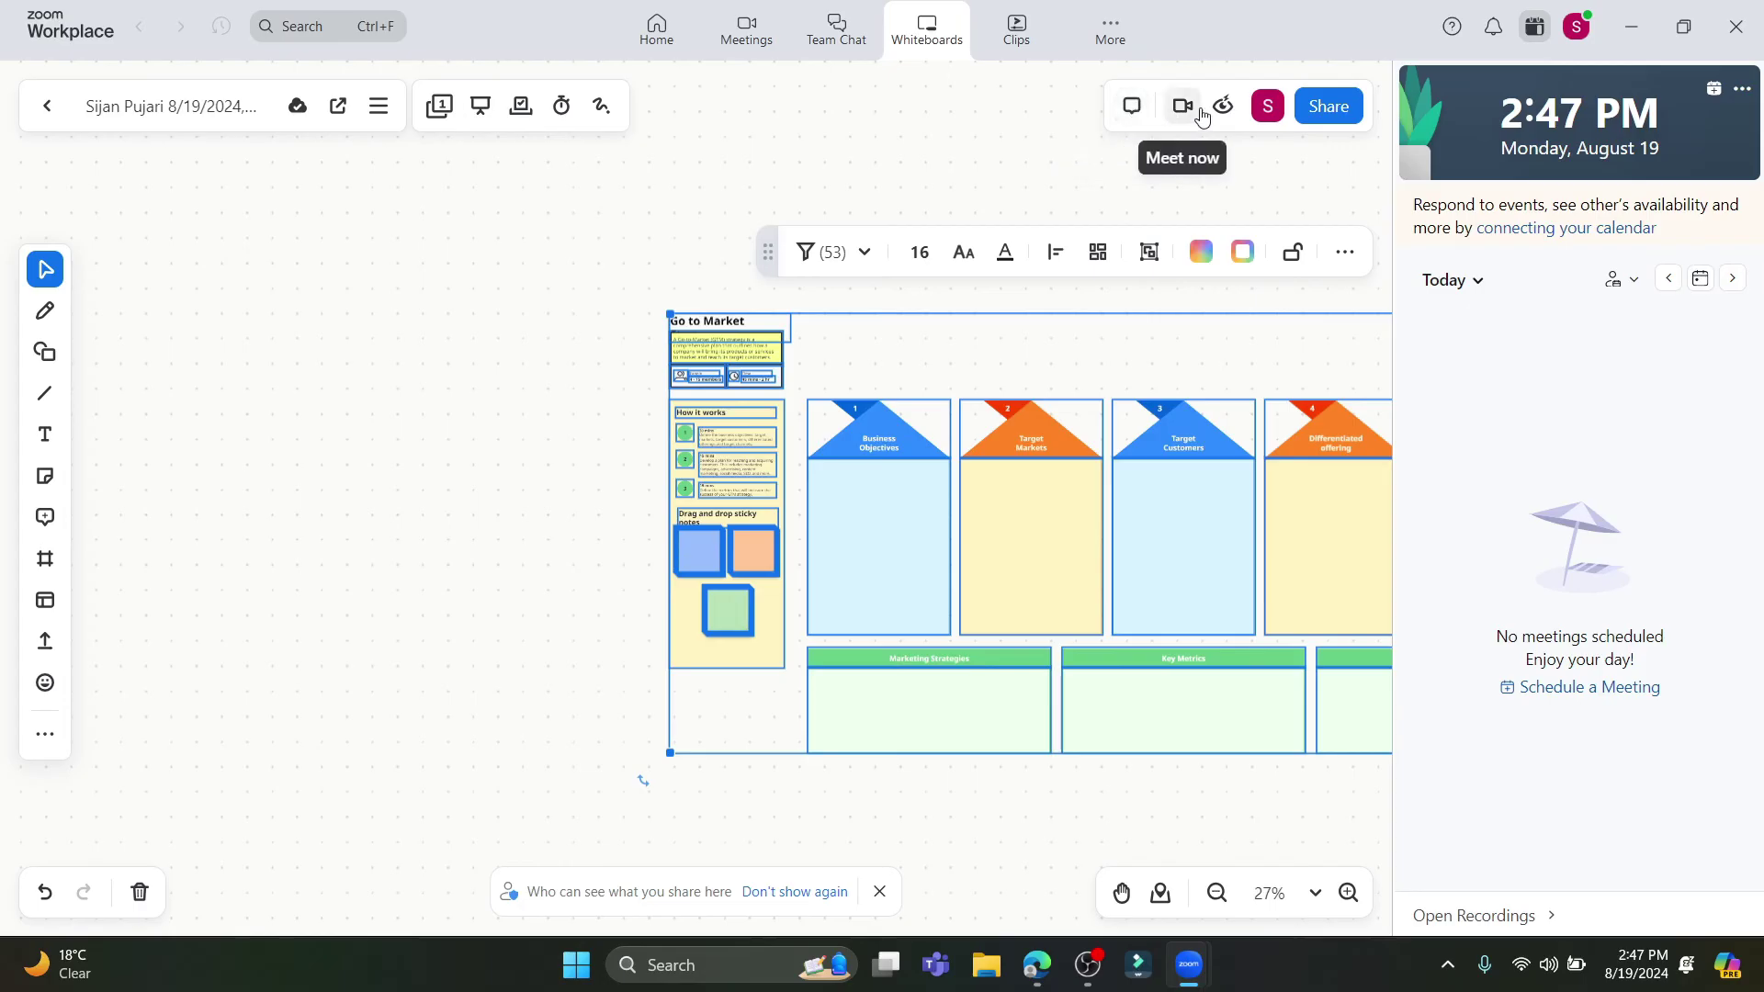
pyautogui.click(1275, 120)
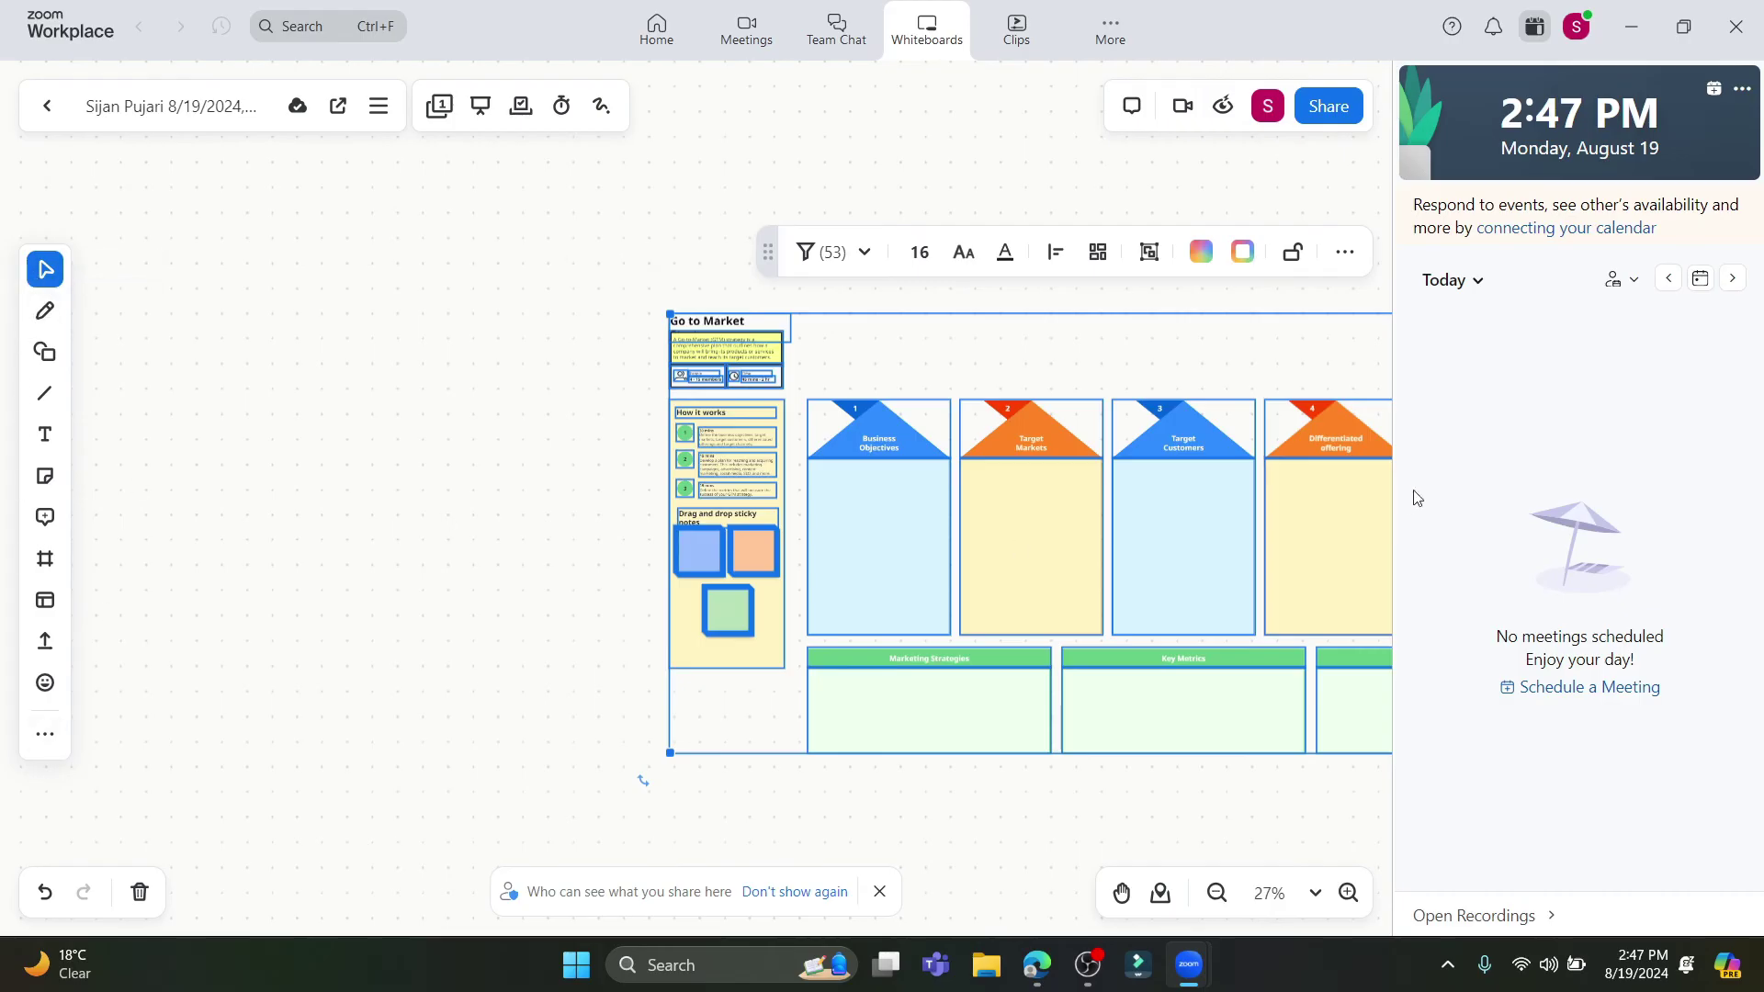
pyautogui.hscroll(5, 913, 397)
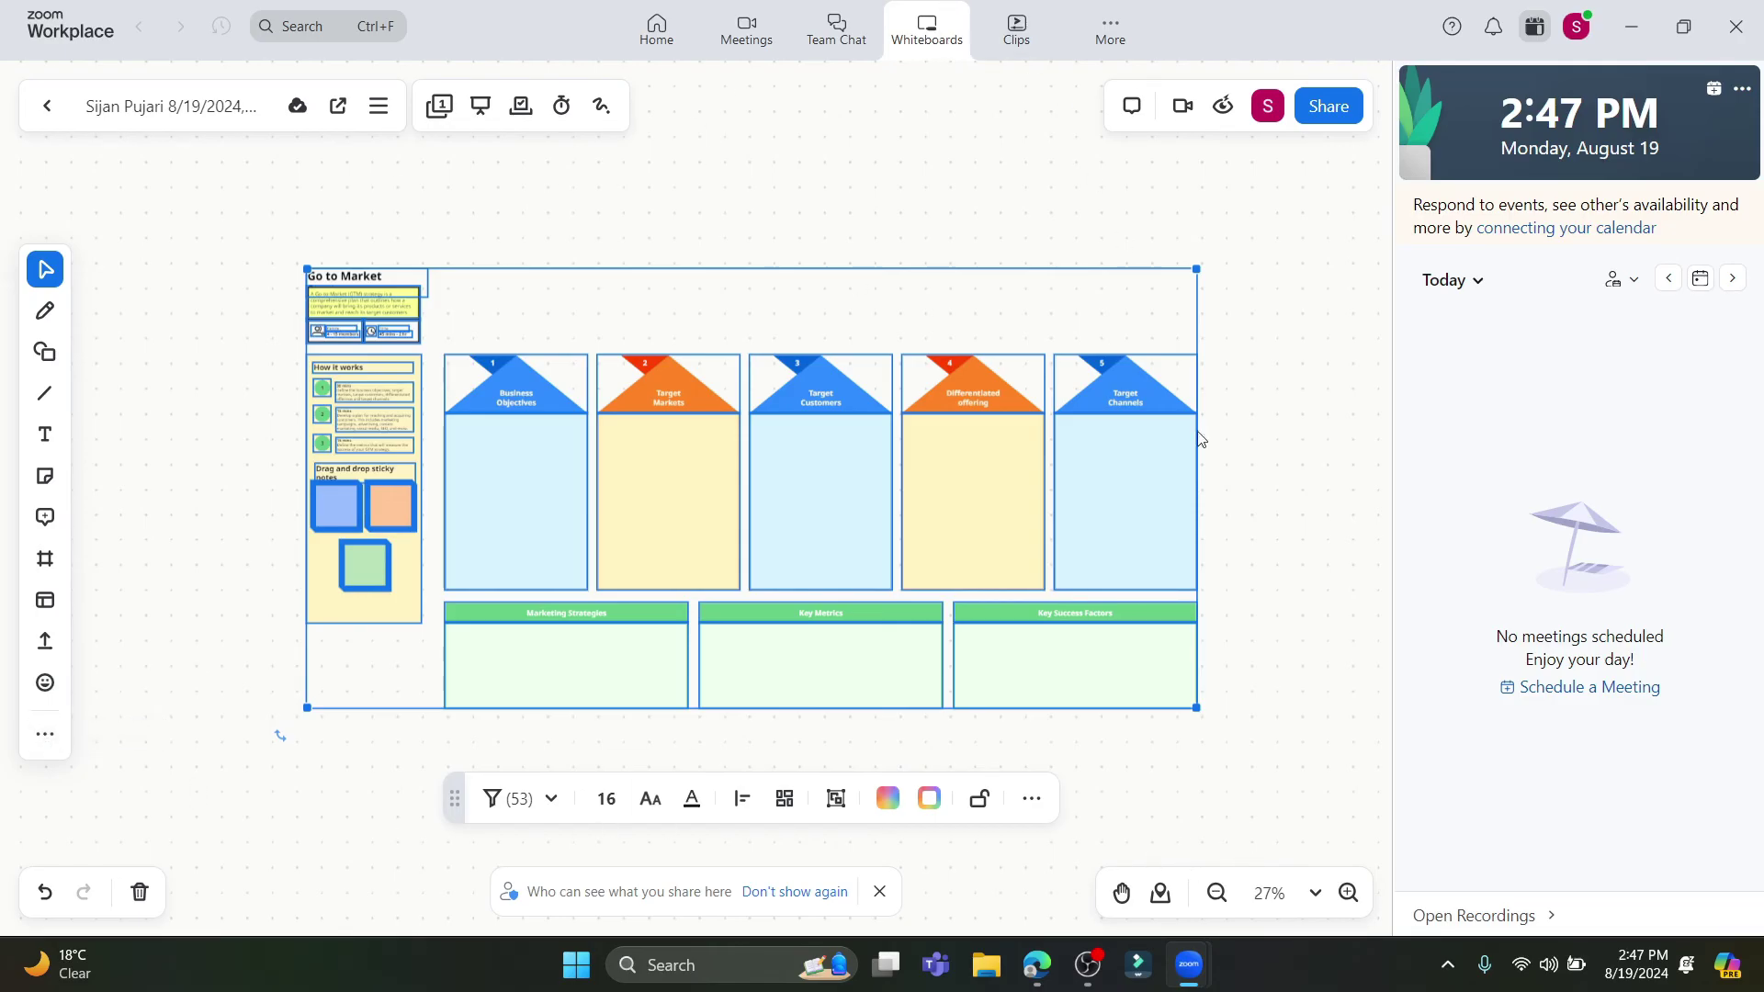
pyautogui.click(1018, 33)
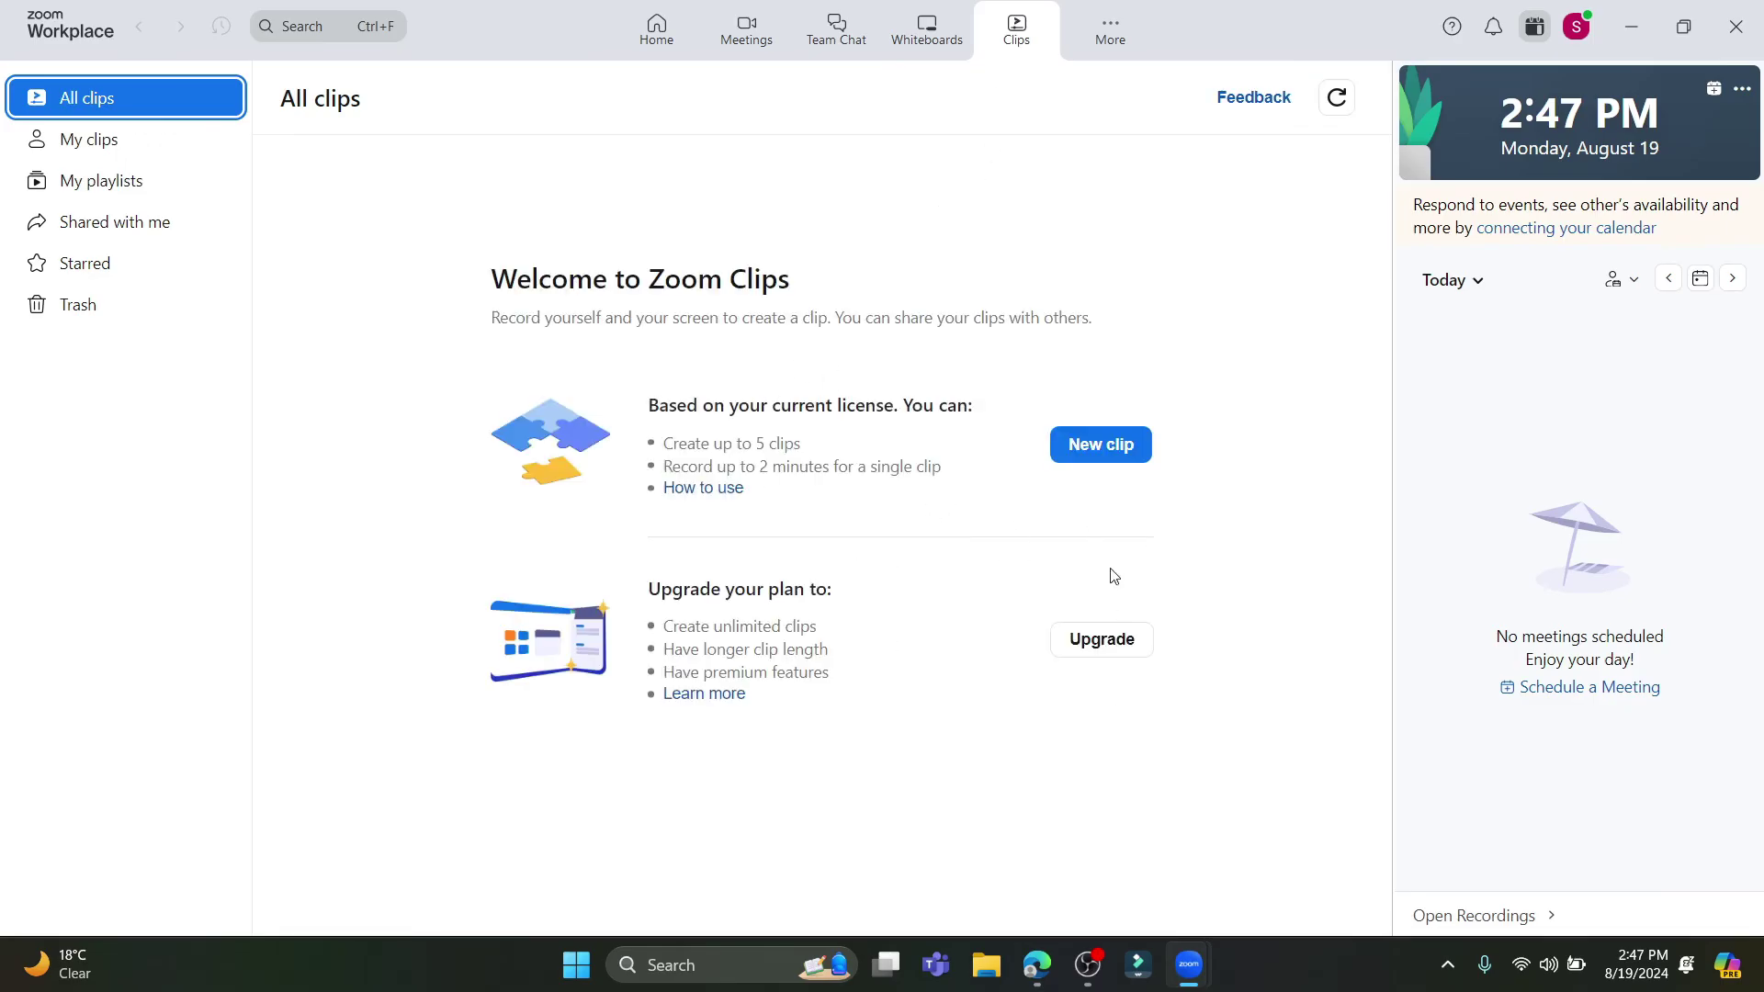
# View the empty My clips and My playlists lists, check More, and return Home
pyautogui.click(106, 154)
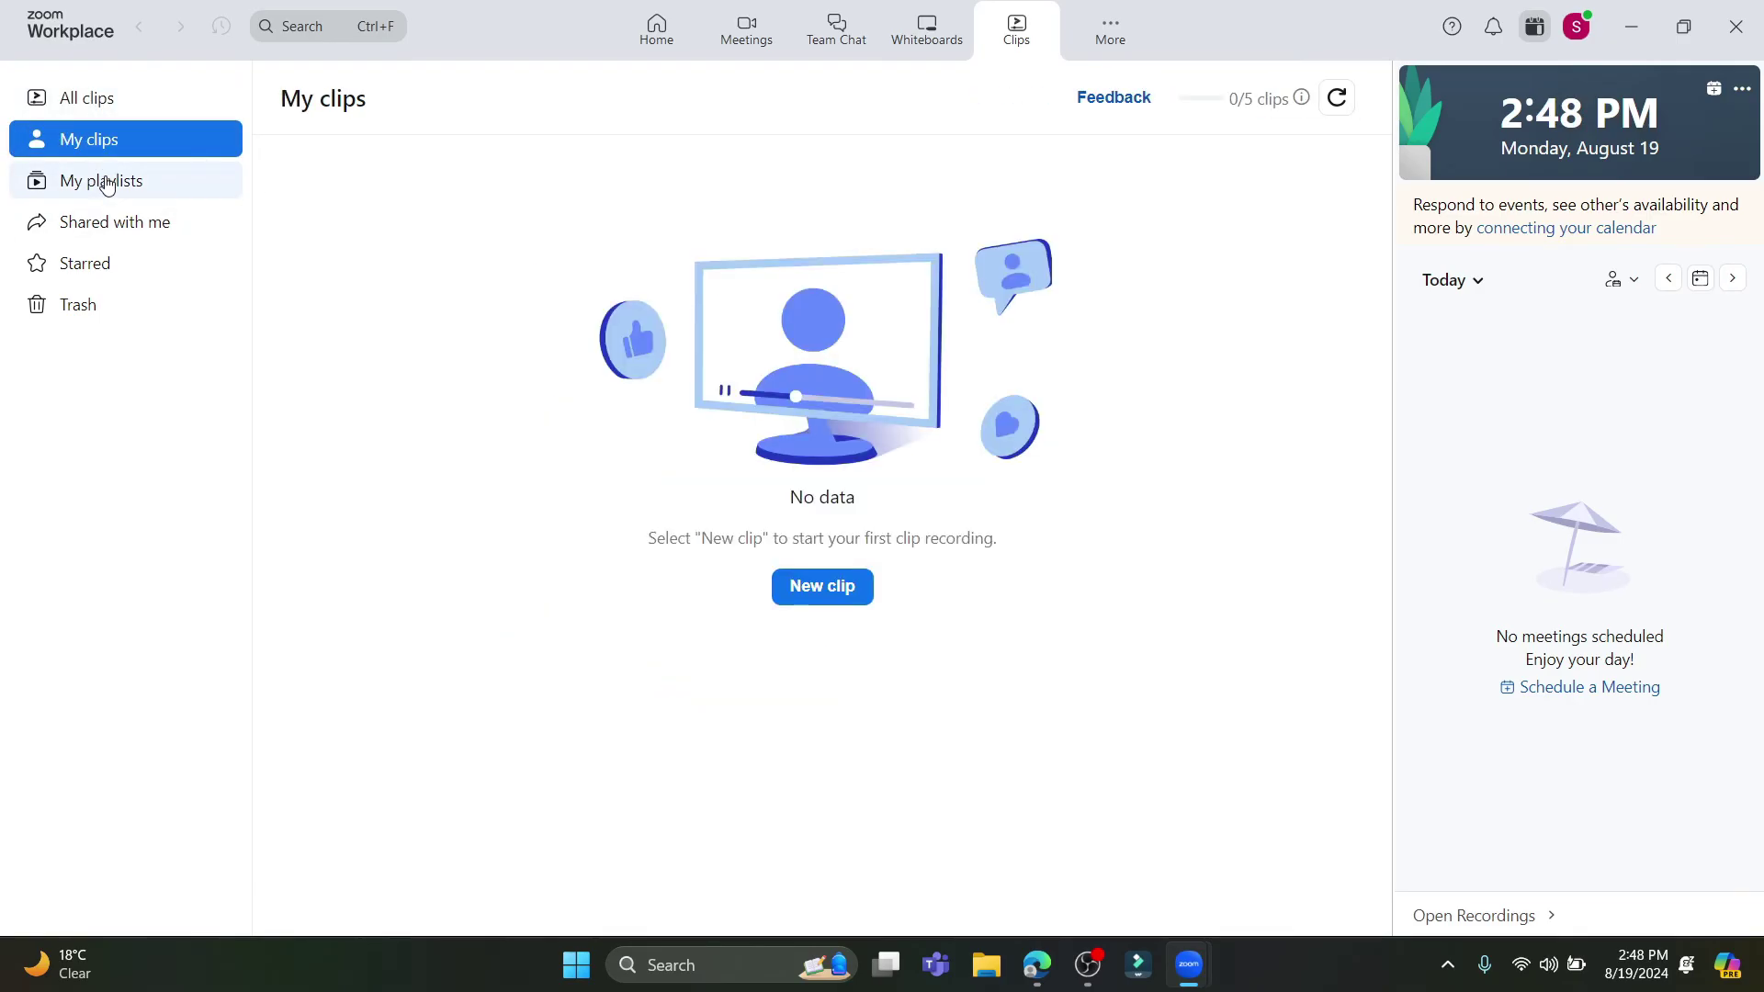
pyautogui.click(108, 184)
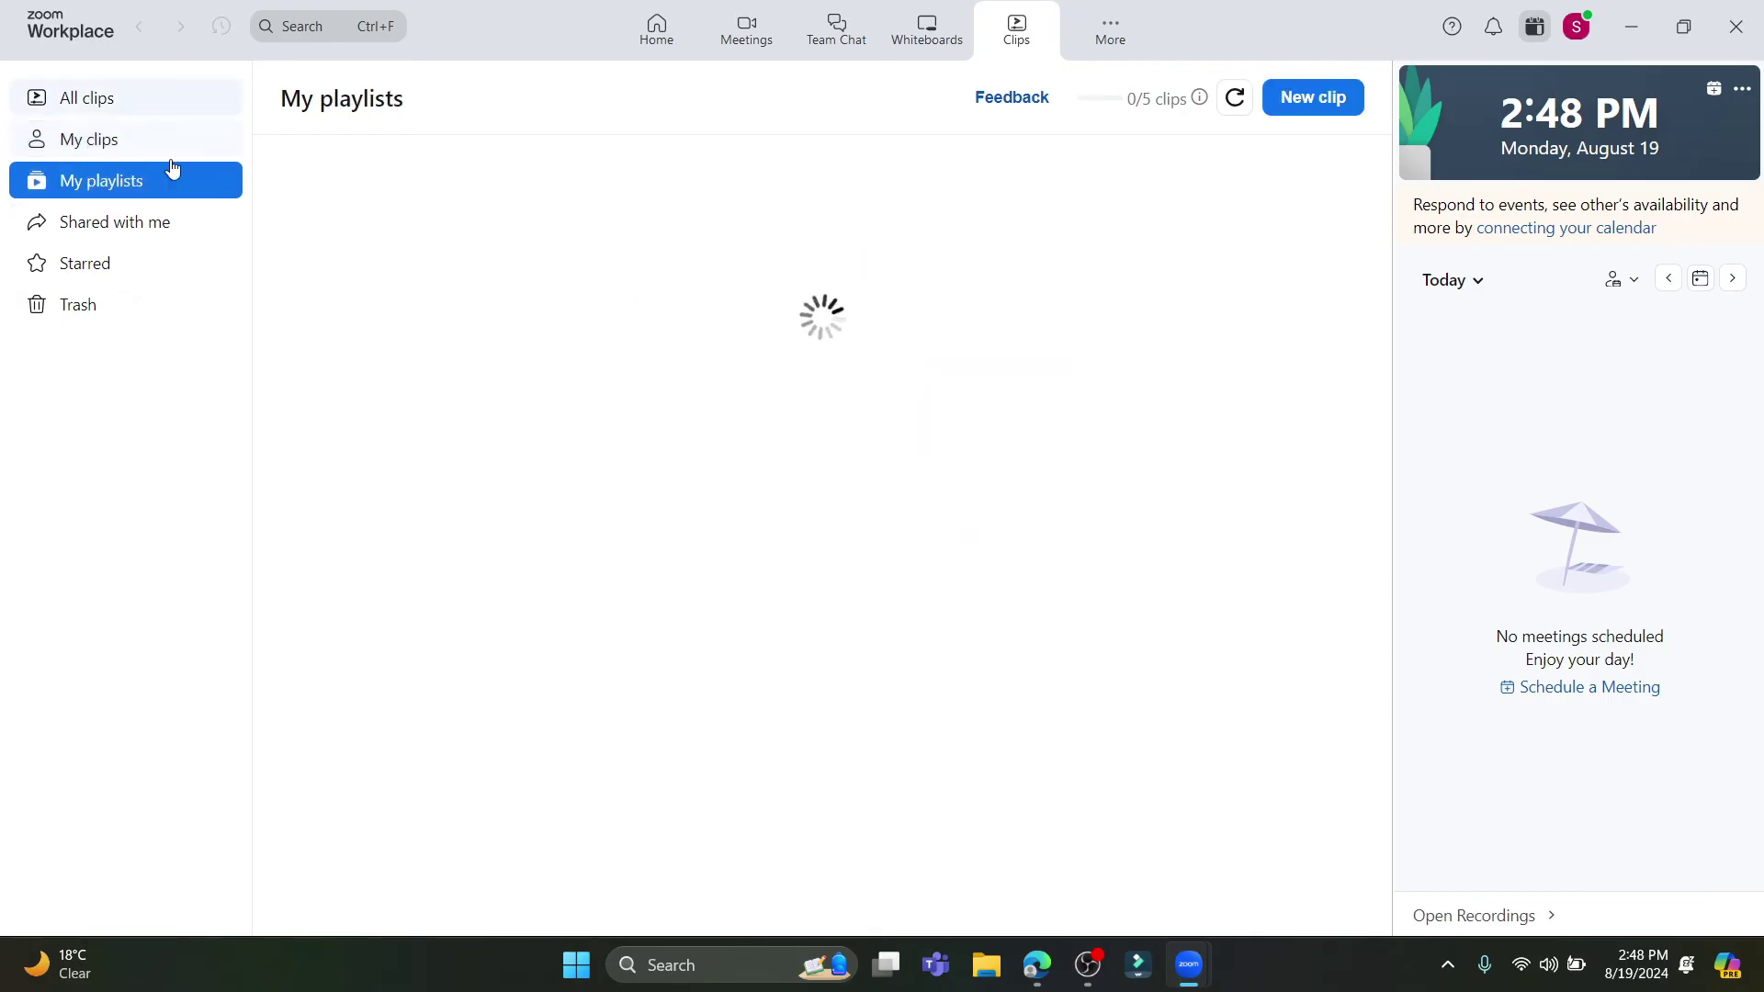
pyautogui.click(1141, 28)
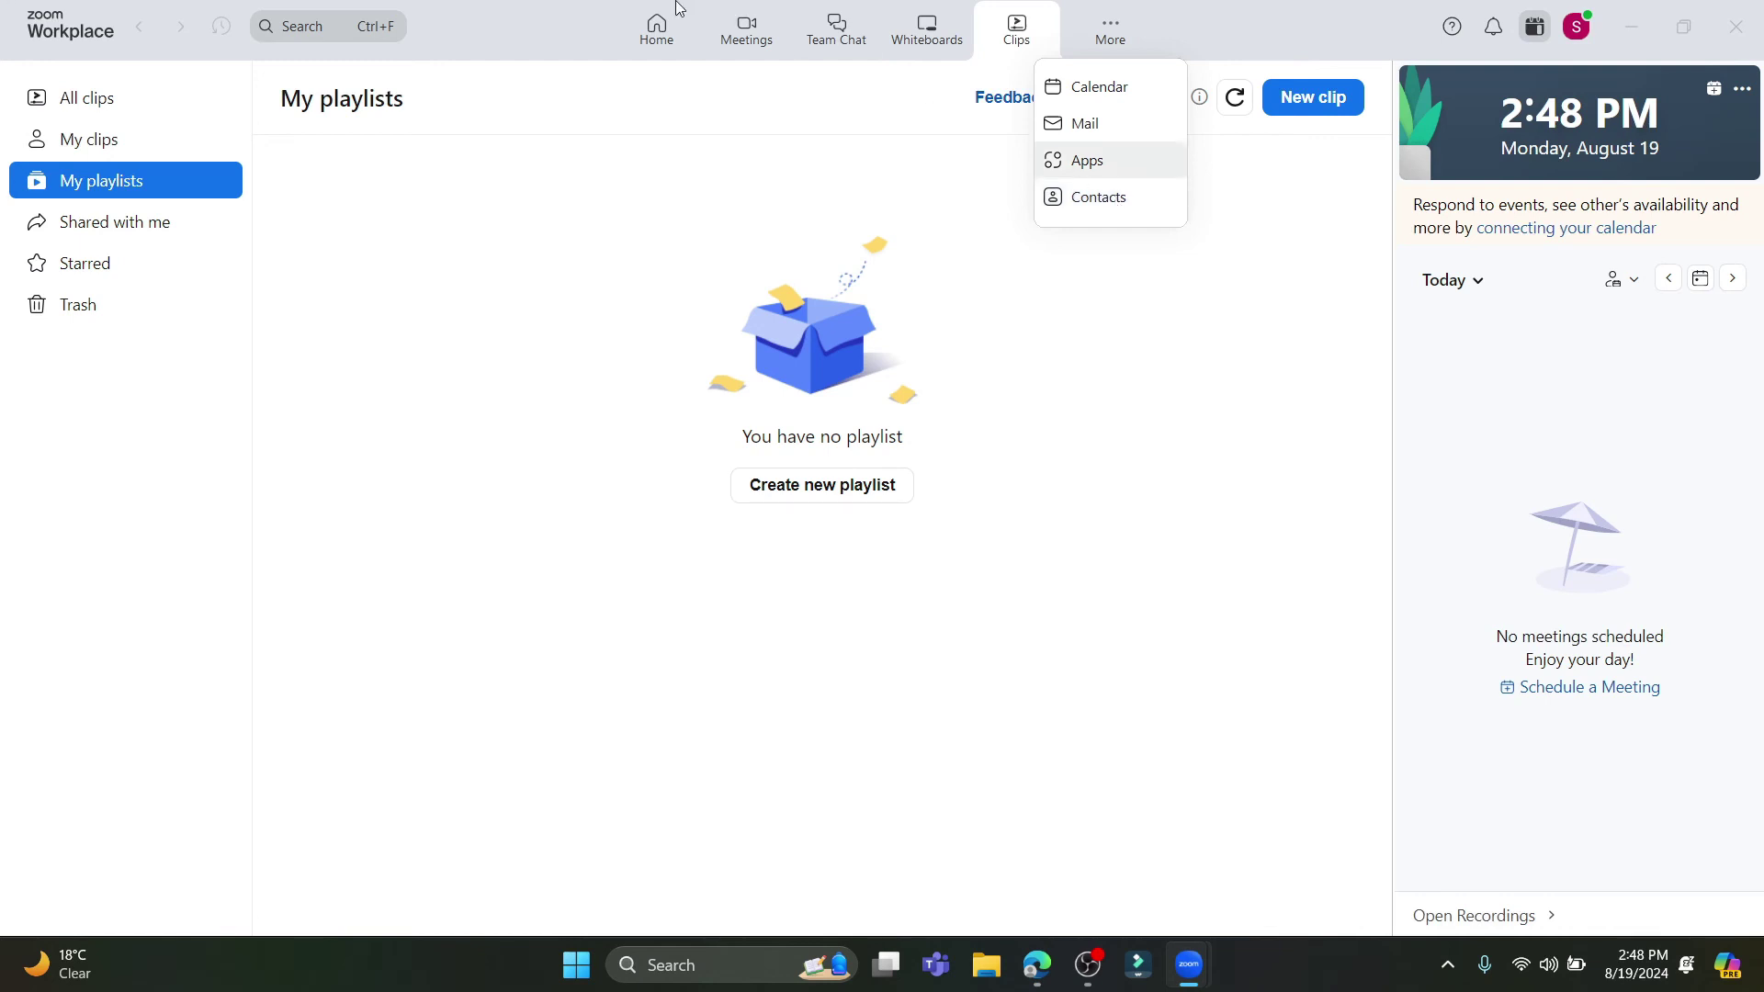
pyautogui.click(641, 16)
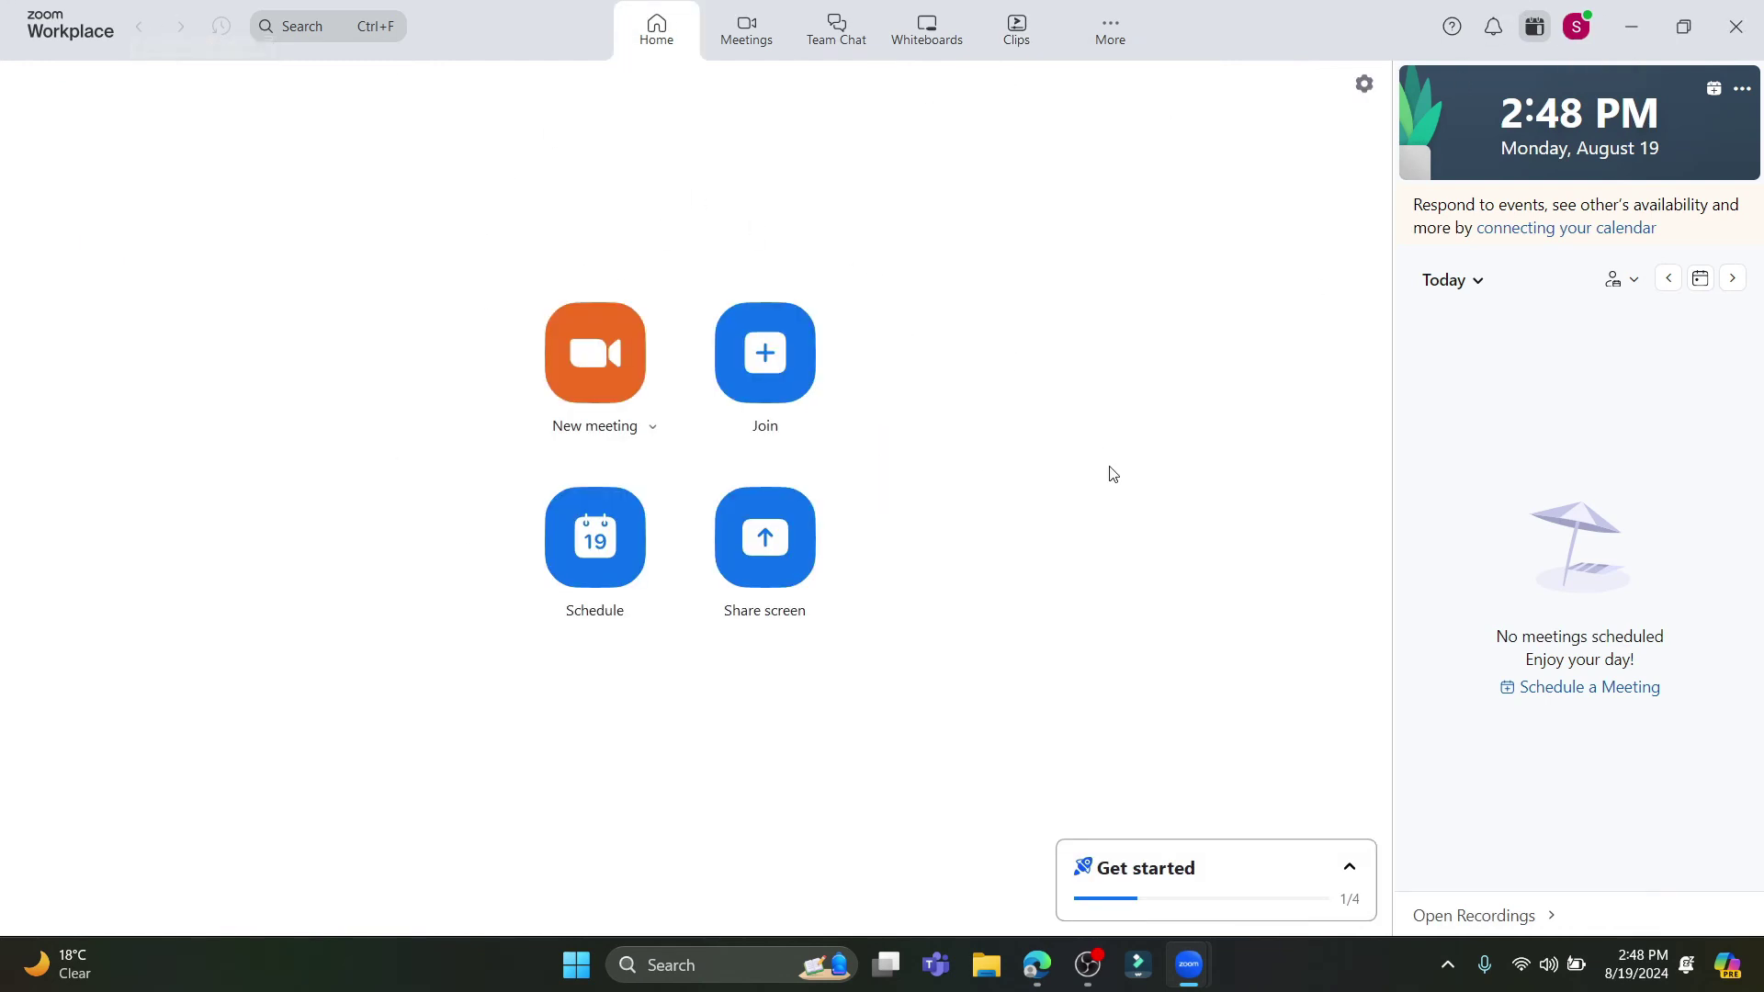
pyautogui.click(1349, 868)
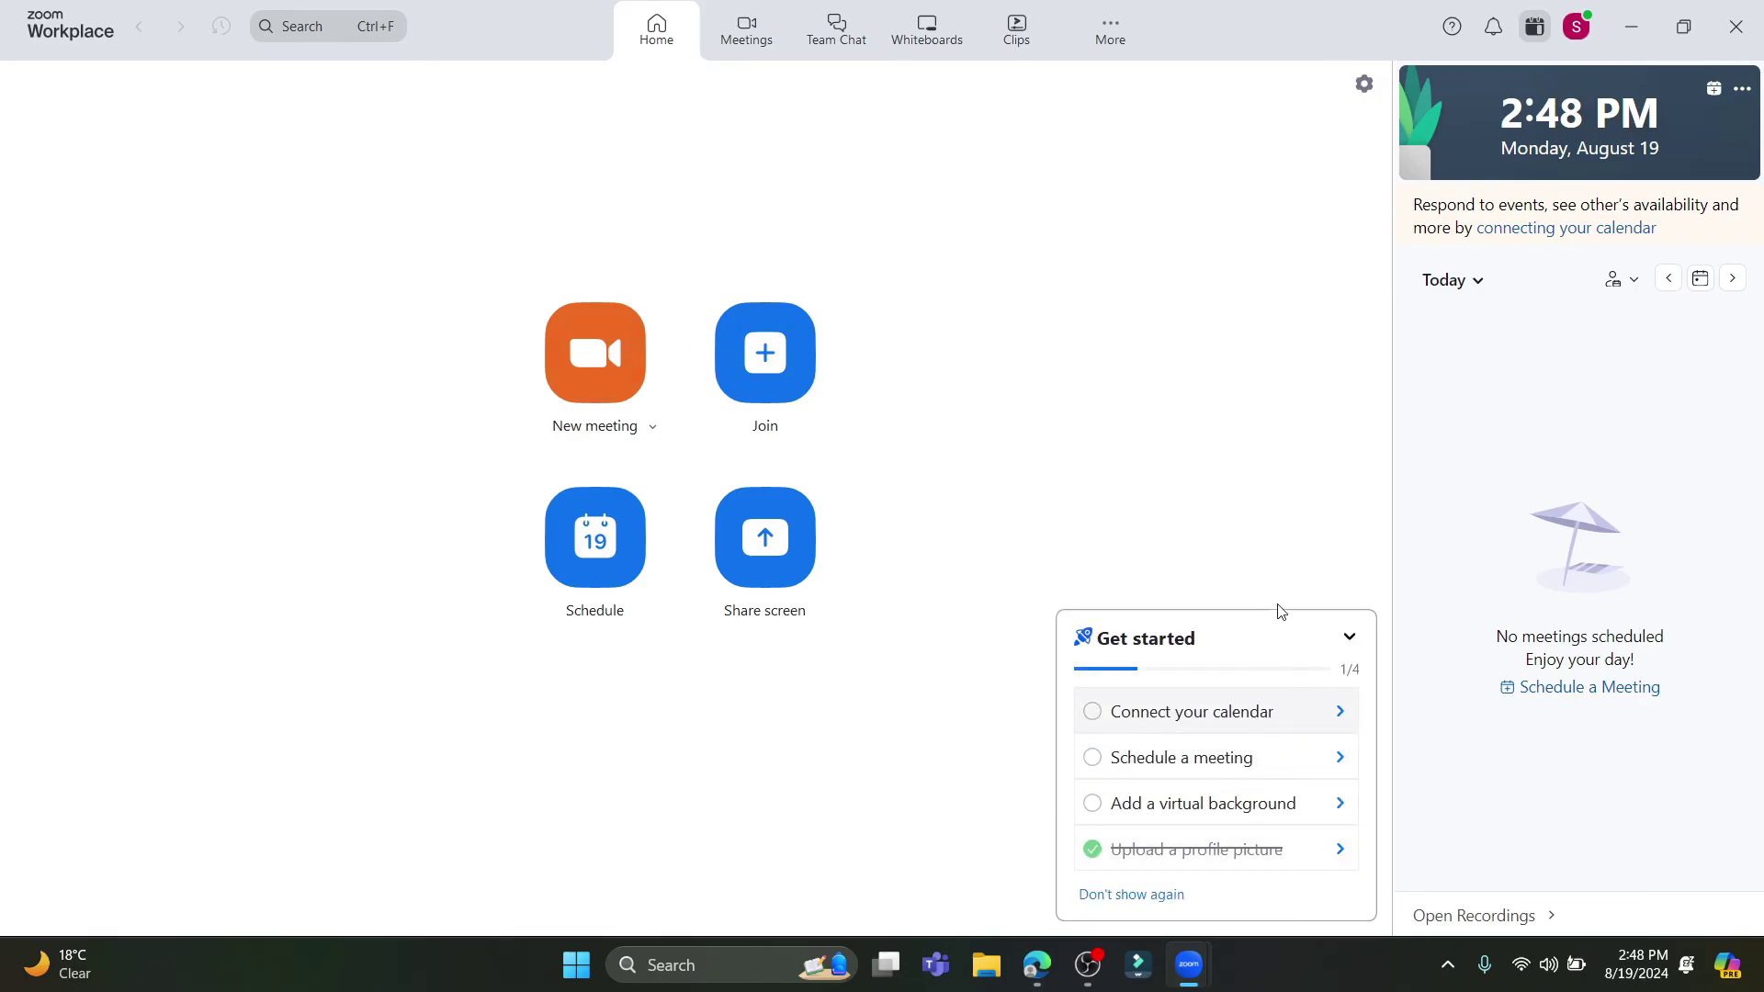
pyautogui.click(1349, 639)
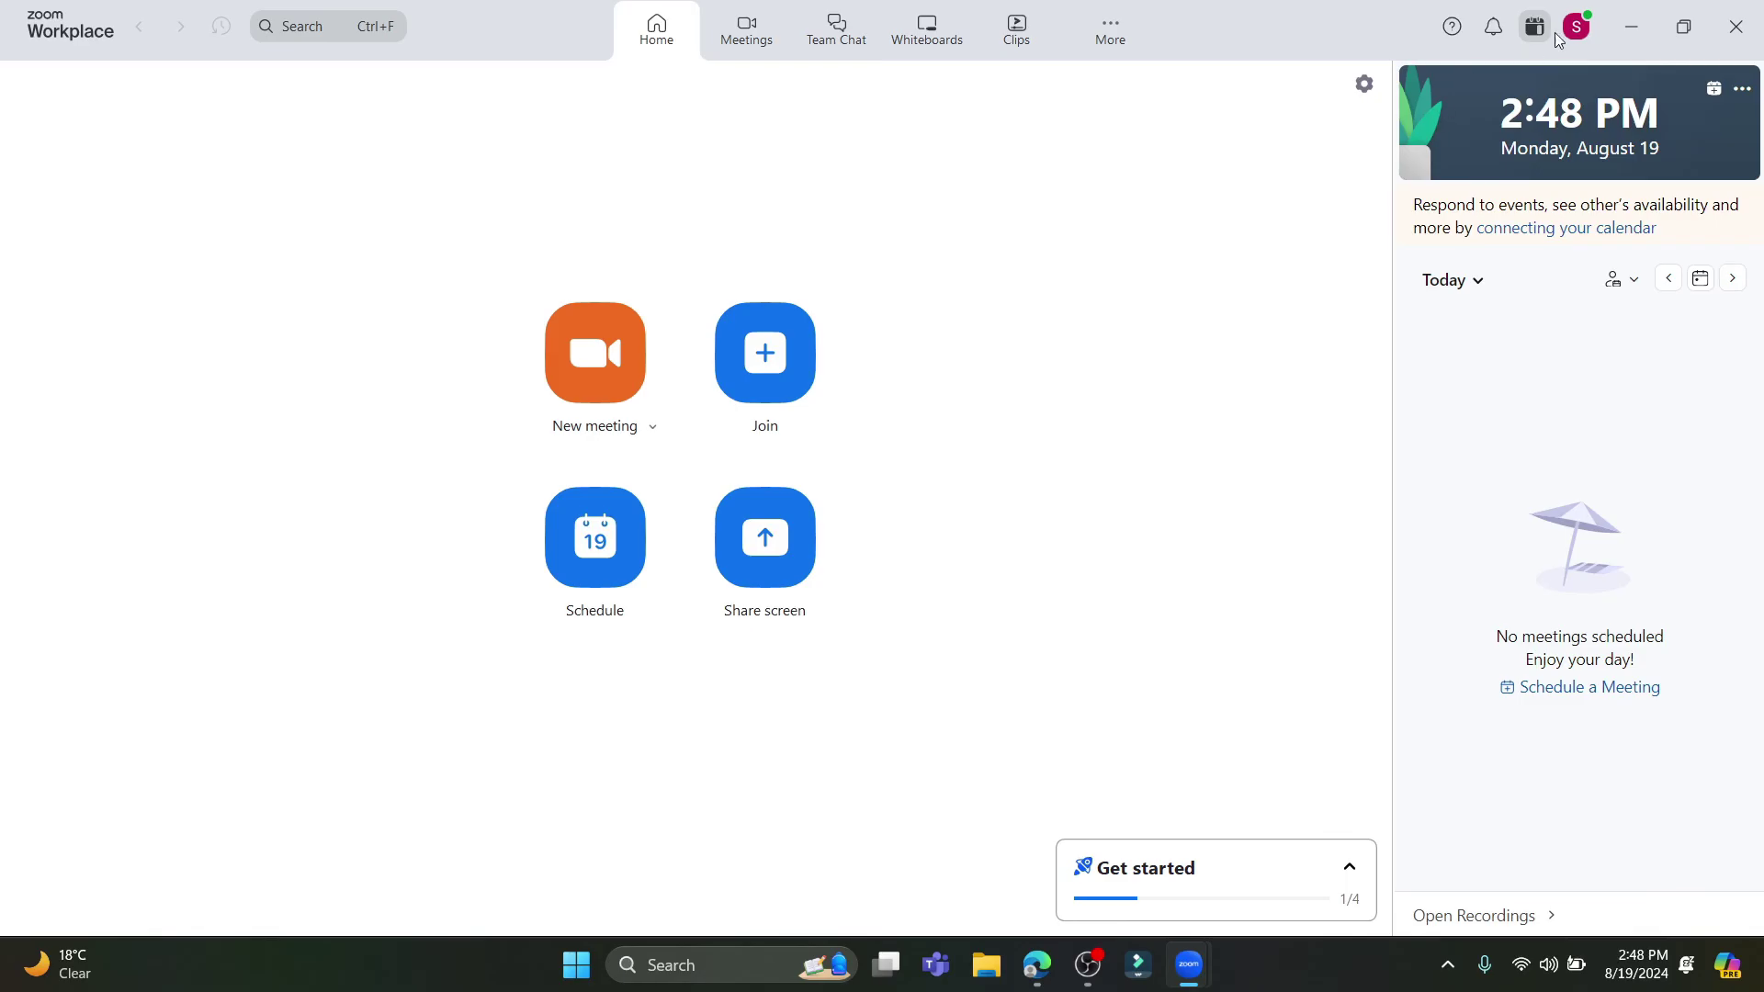
pyautogui.click(1457, 29)
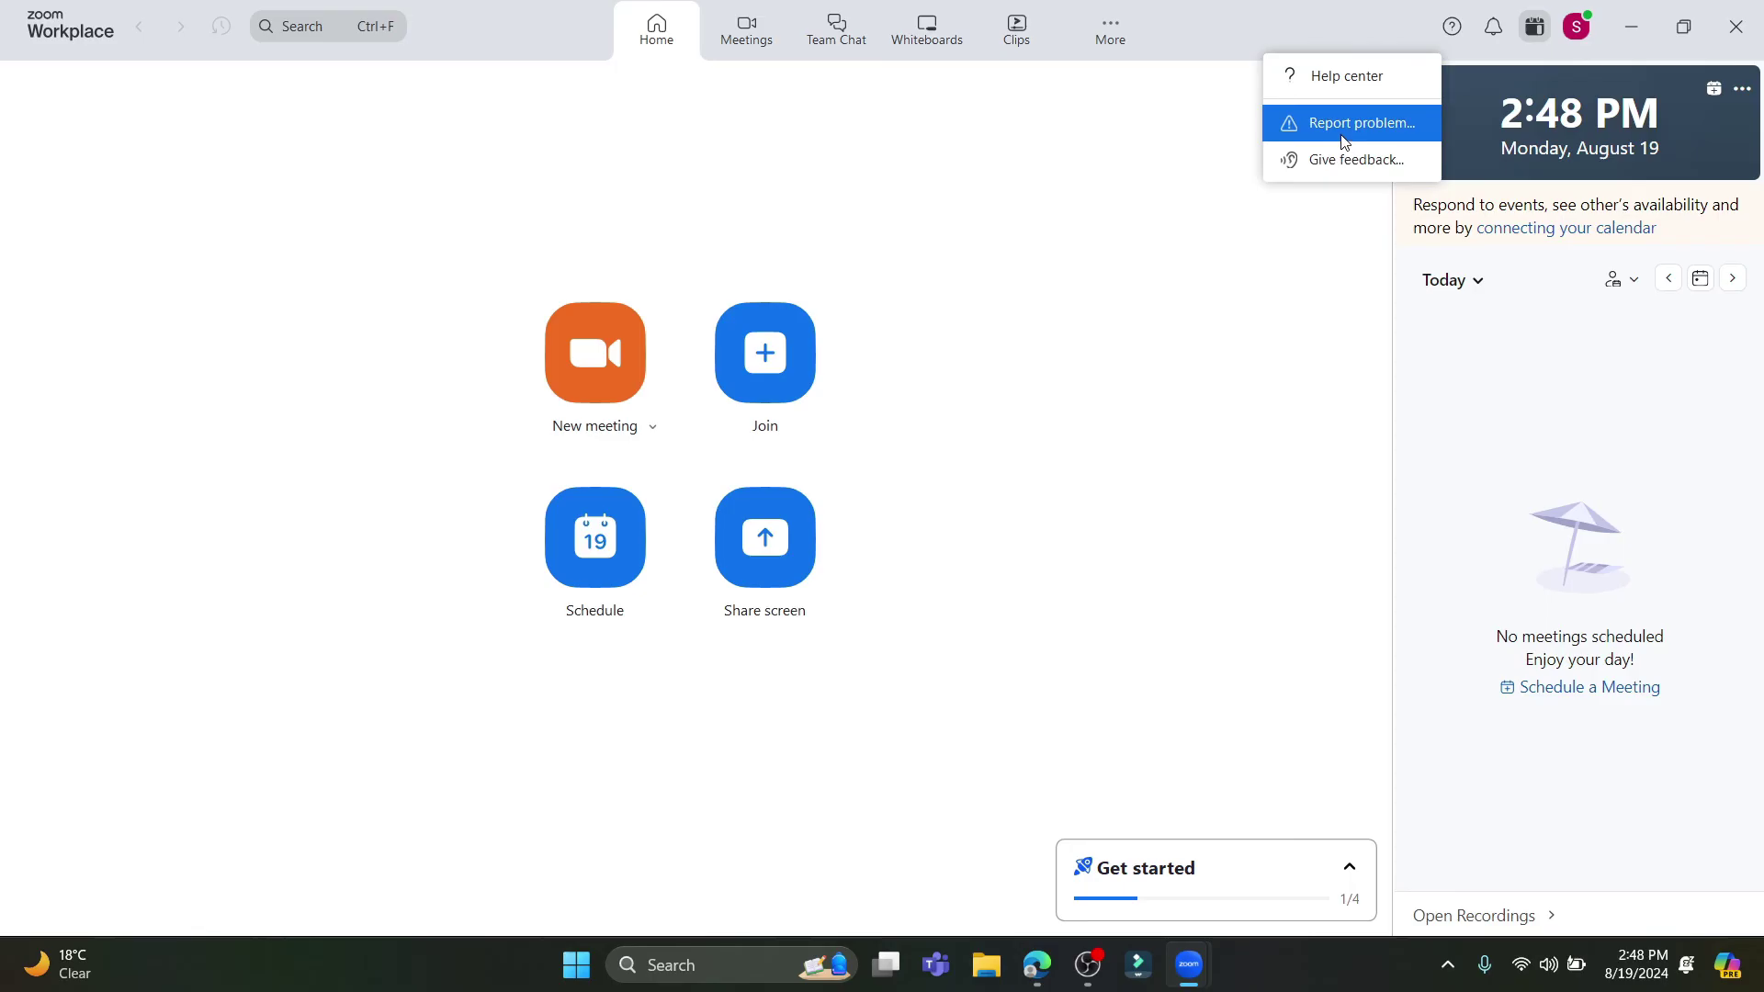
pyautogui.click(1498, 35)
pyautogui.click(1498, 35)
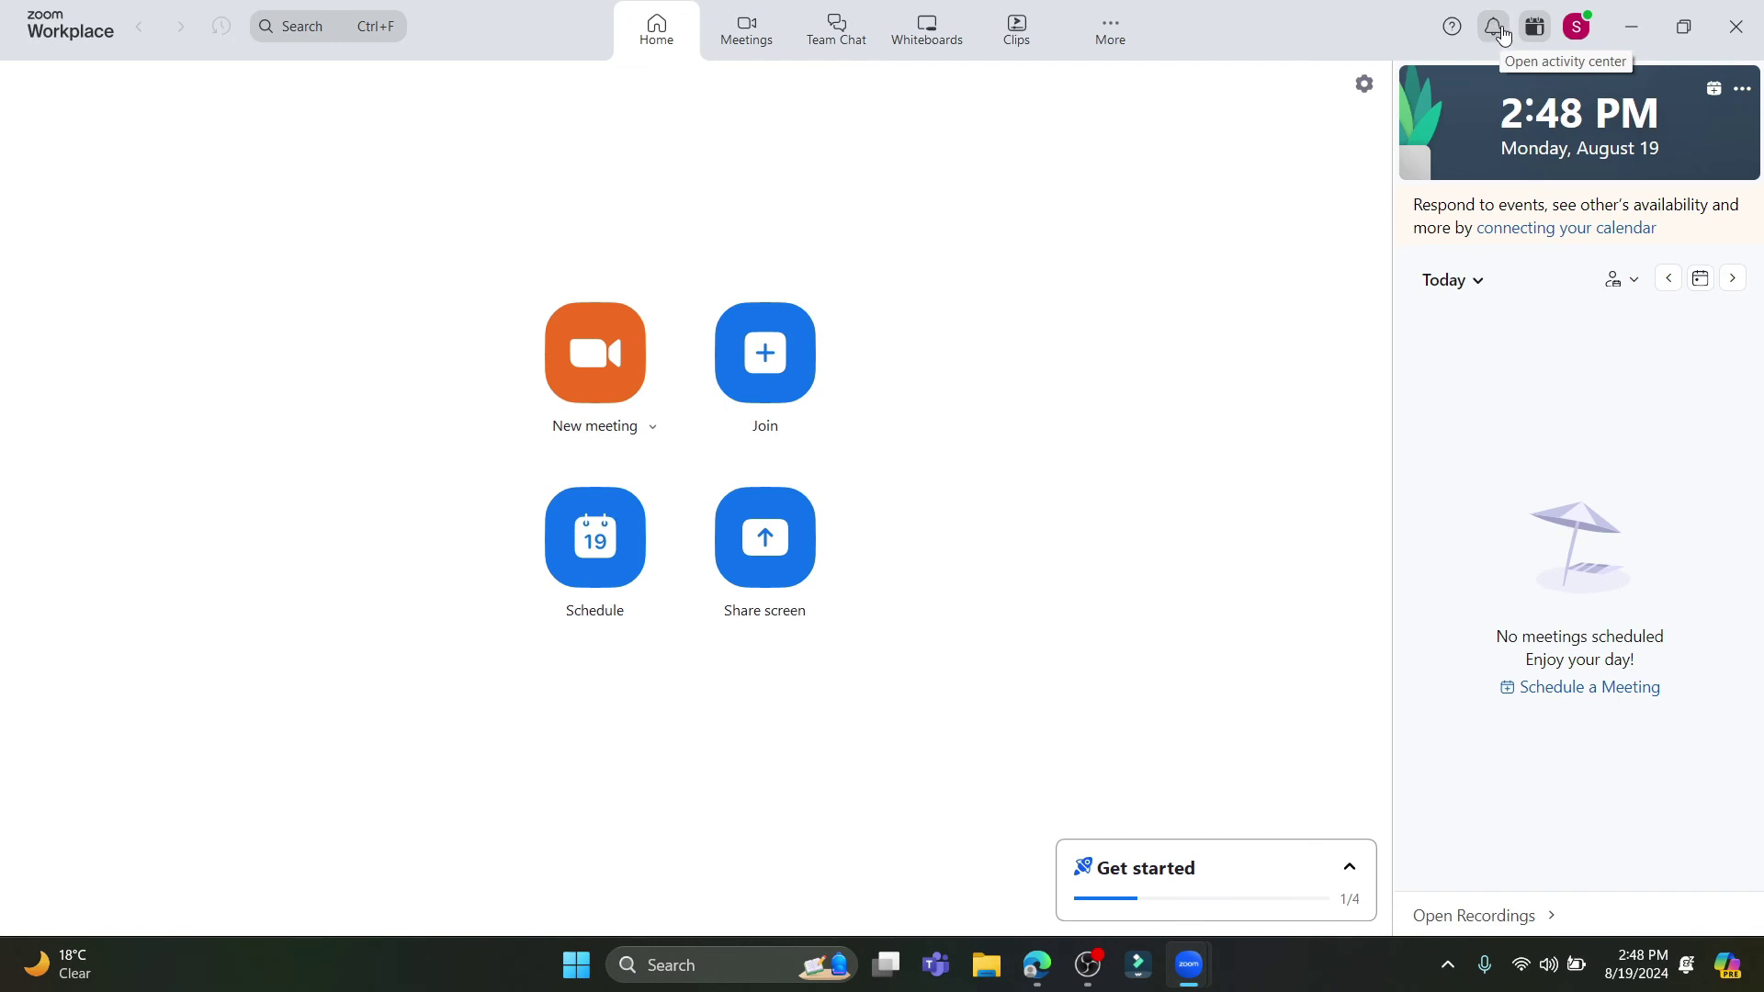
pyautogui.click(1534, 31)
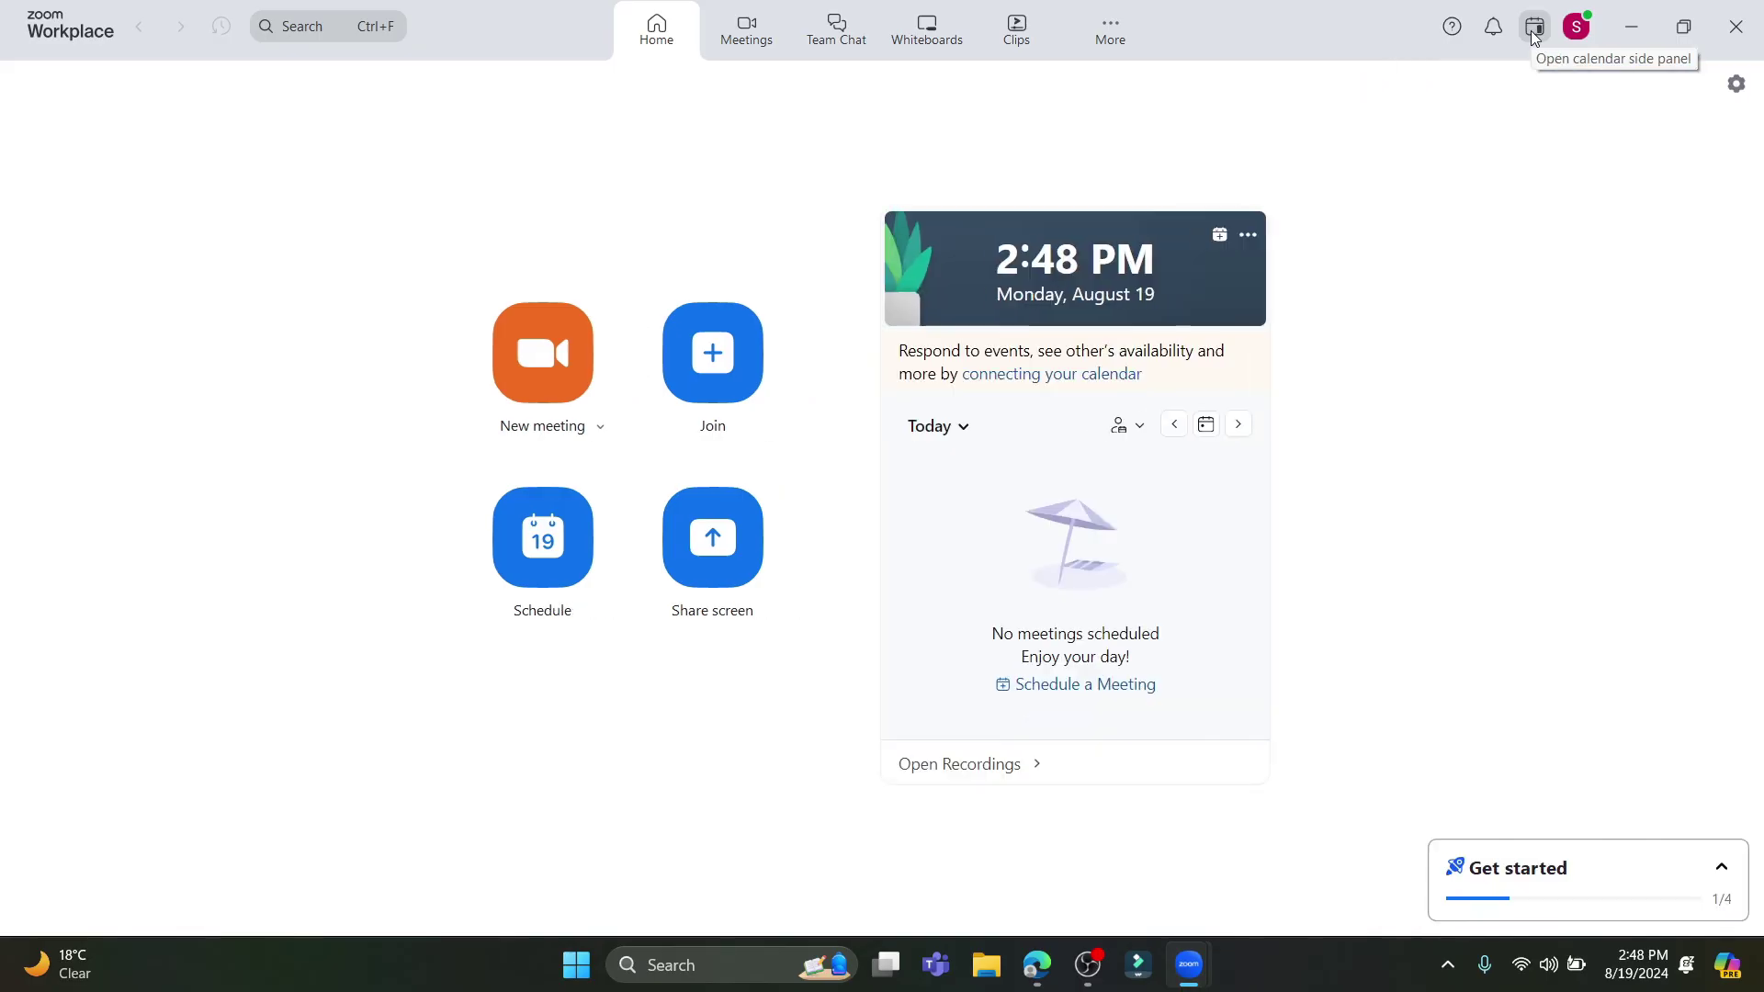
pyautogui.click(1532, 30)
pyautogui.click(1542, 27)
pyautogui.click(1544, 29)
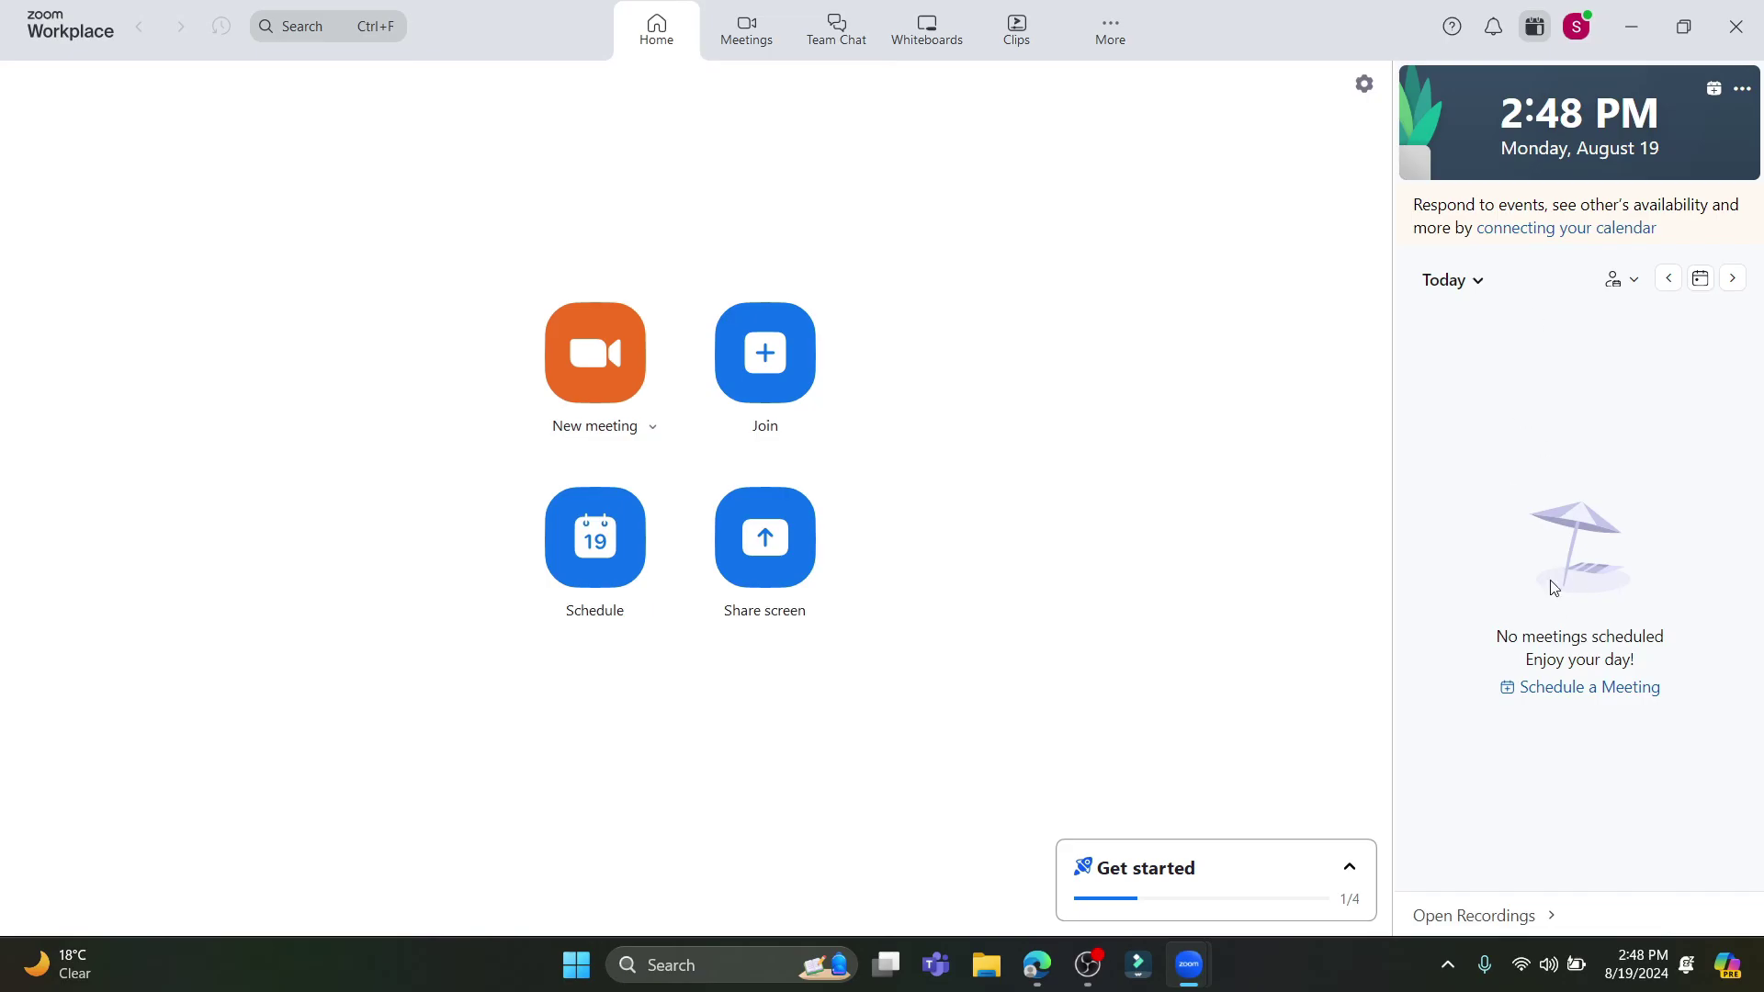
# Switch the profile presence from Available to Busy and reopen the menu to confirm
pyautogui.click(1577, 27)
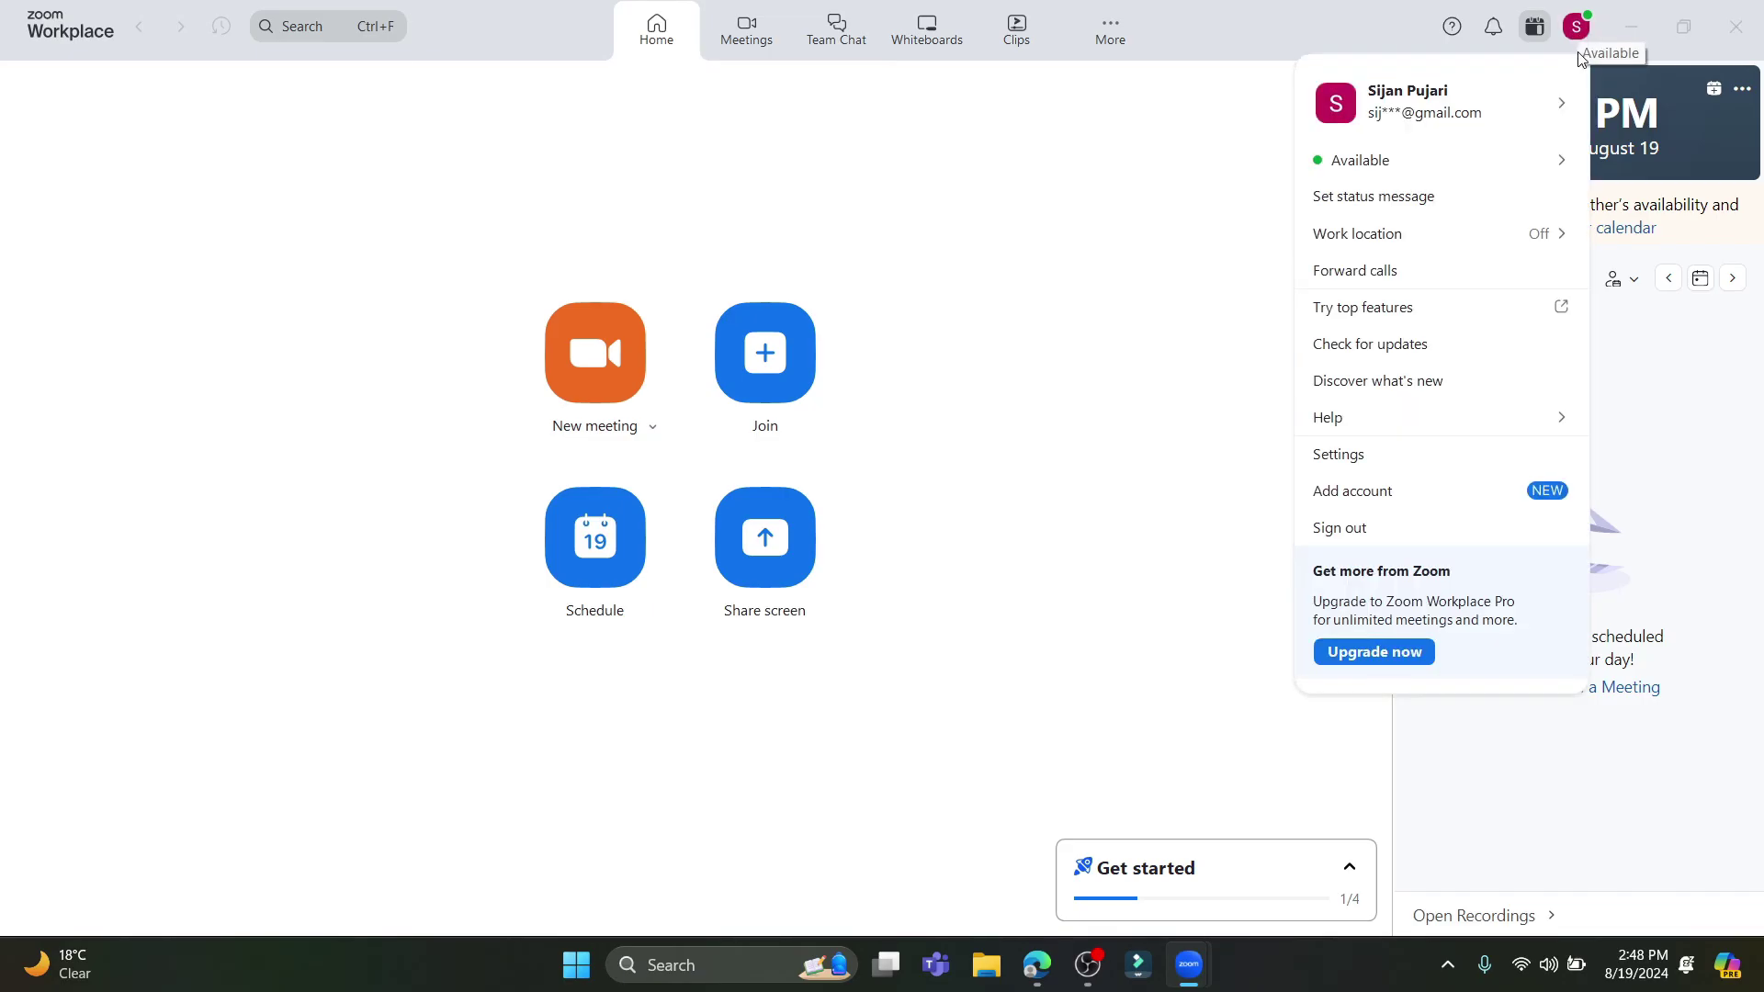
pyautogui.click(1577, 30)
pyautogui.click(1577, 31)
pyautogui.moveTo(1560, 103)
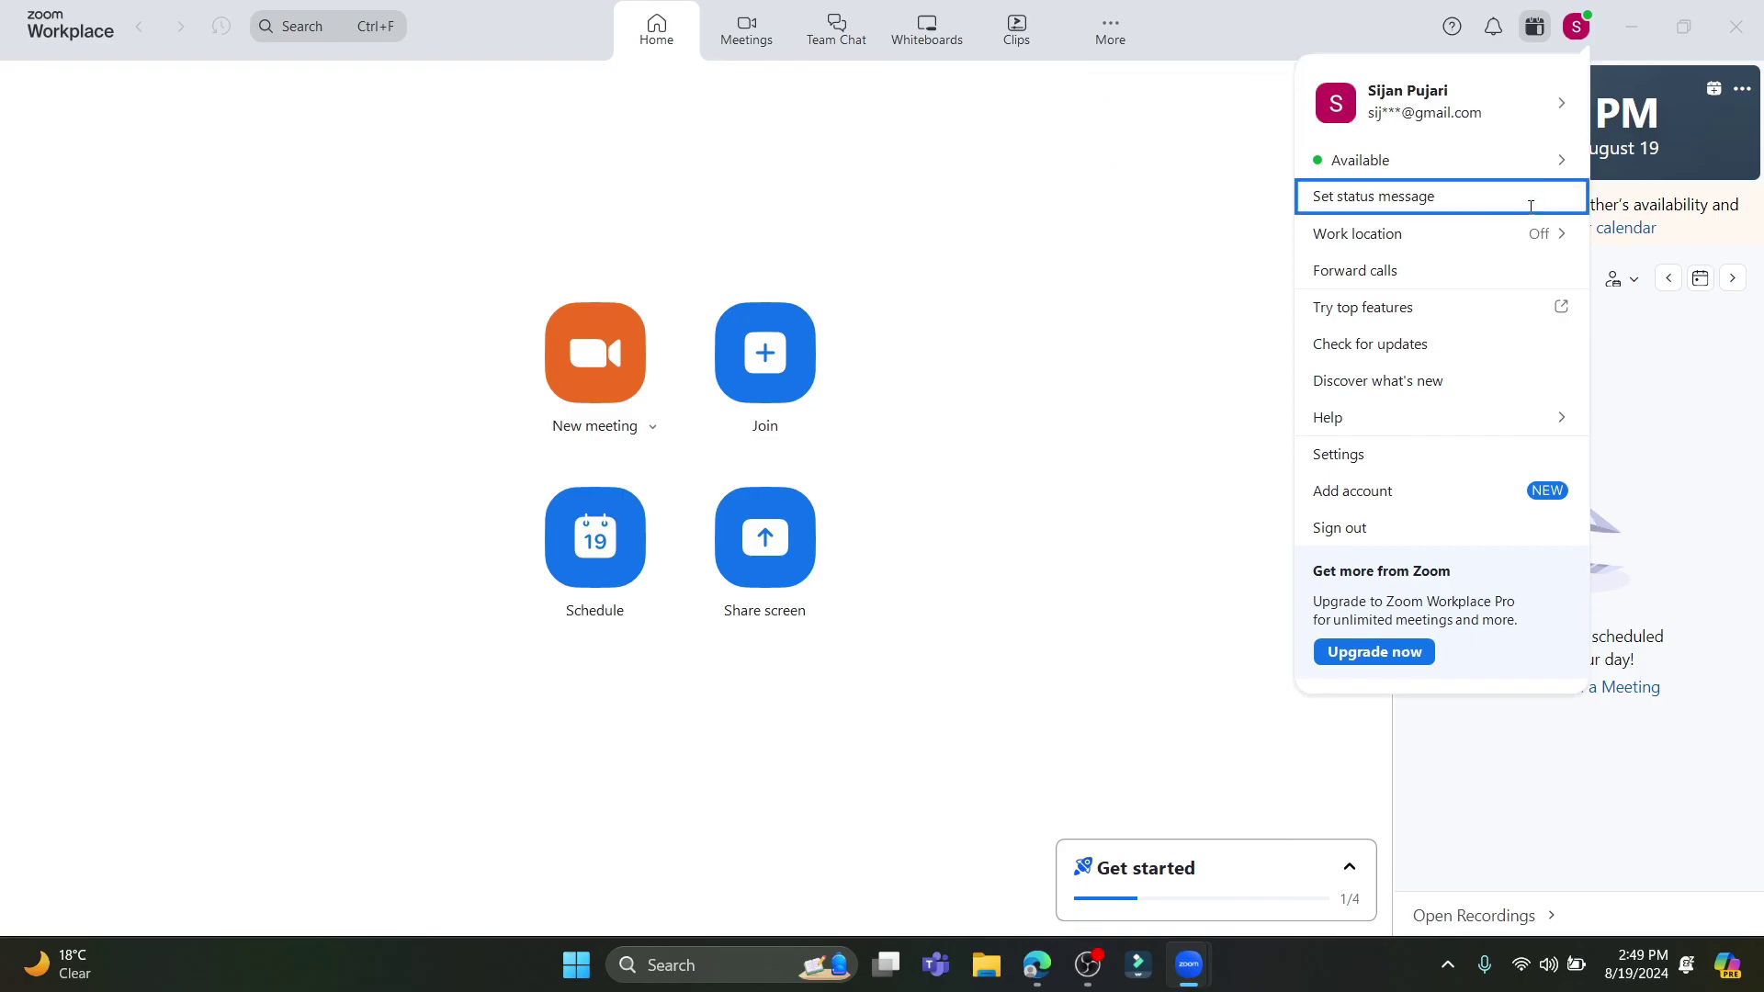
pyautogui.moveTo(1424, 177)
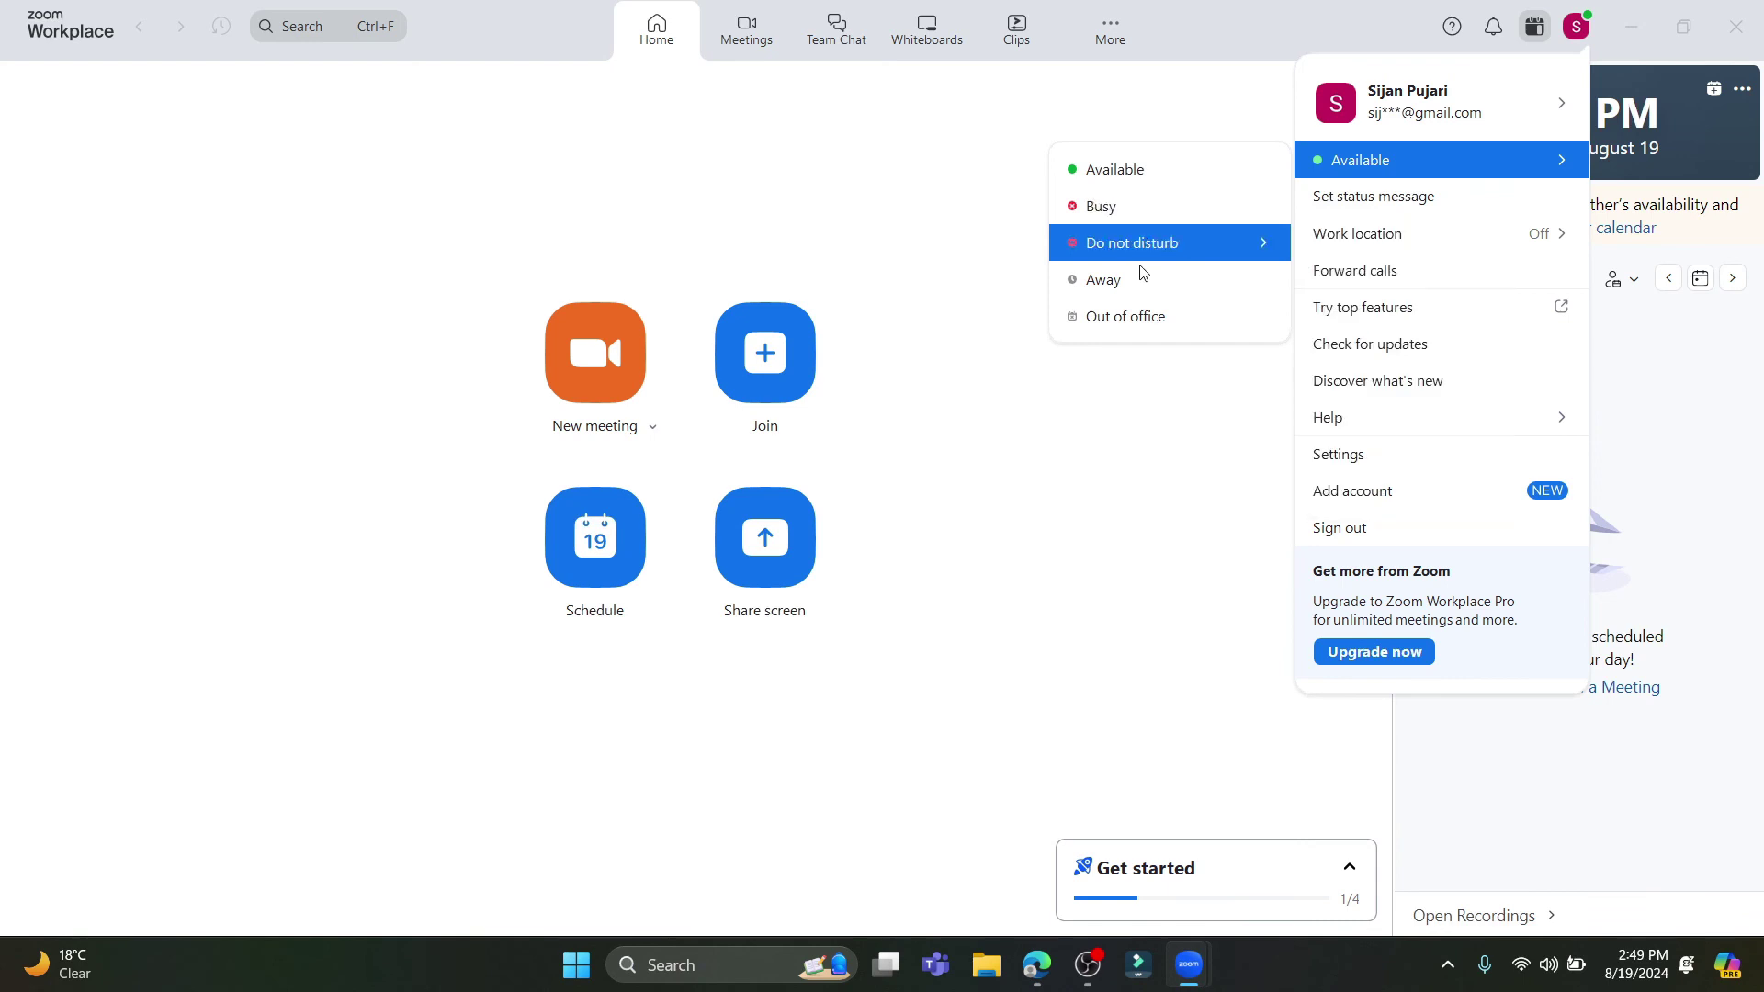
pyautogui.click(1123, 203)
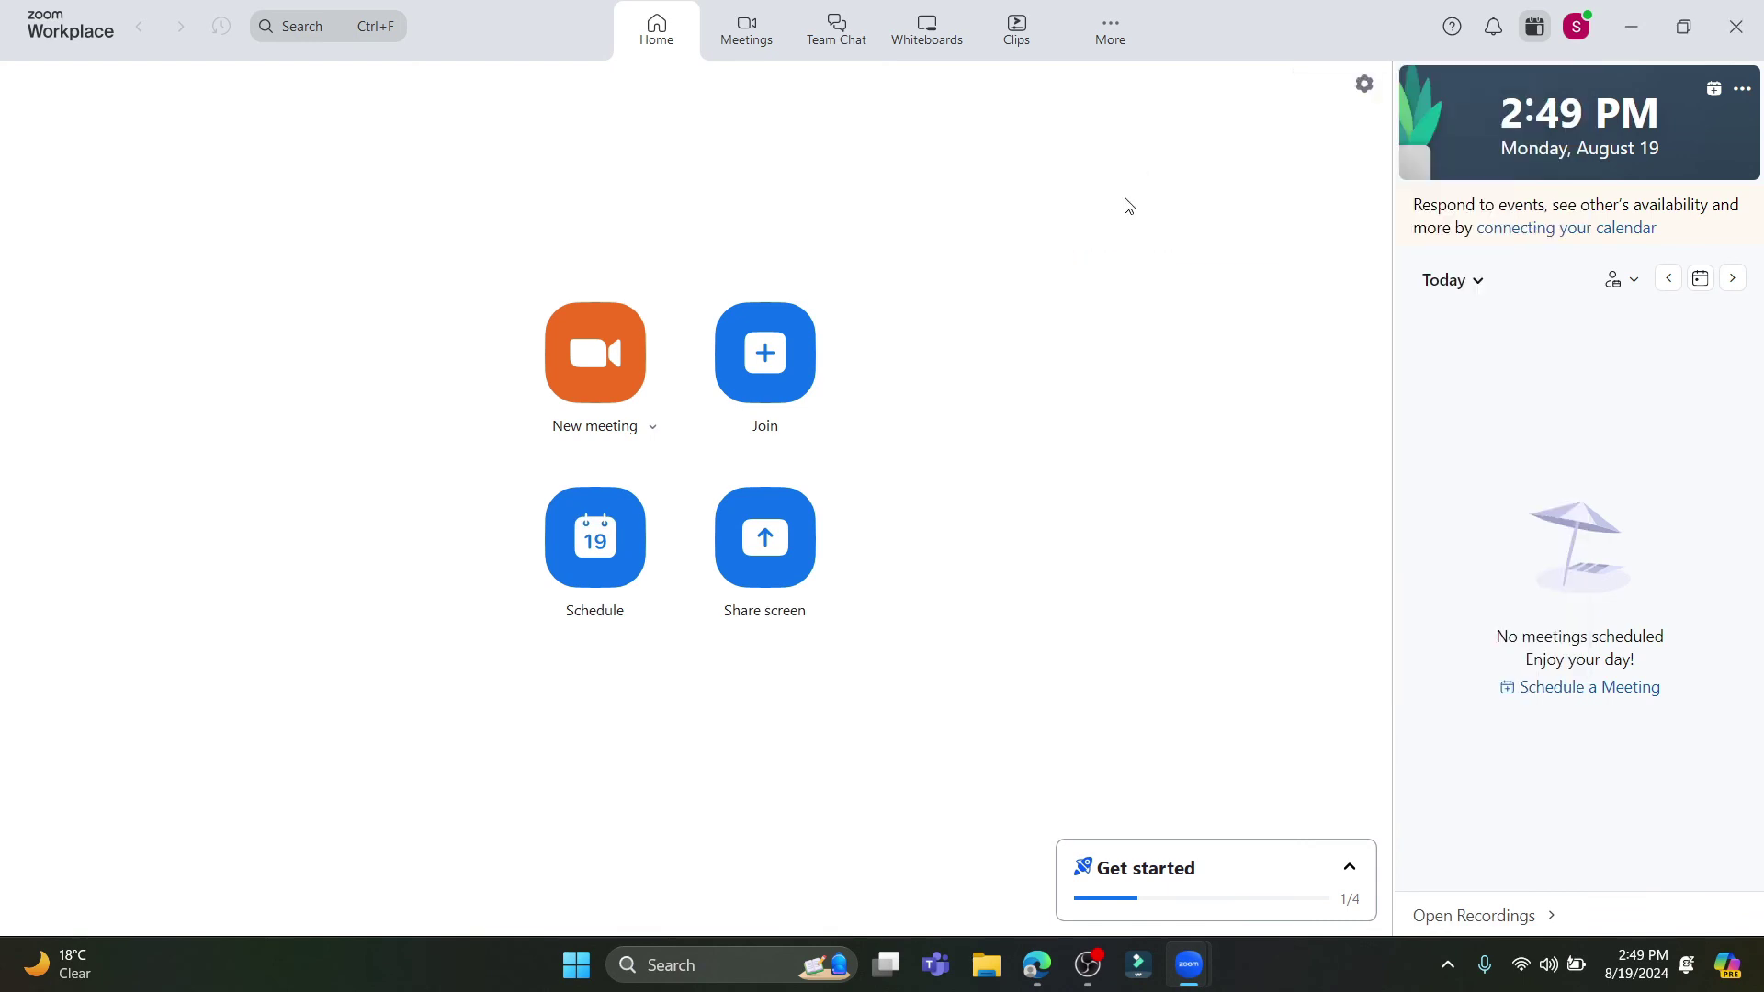
pyautogui.click(1580, 27)
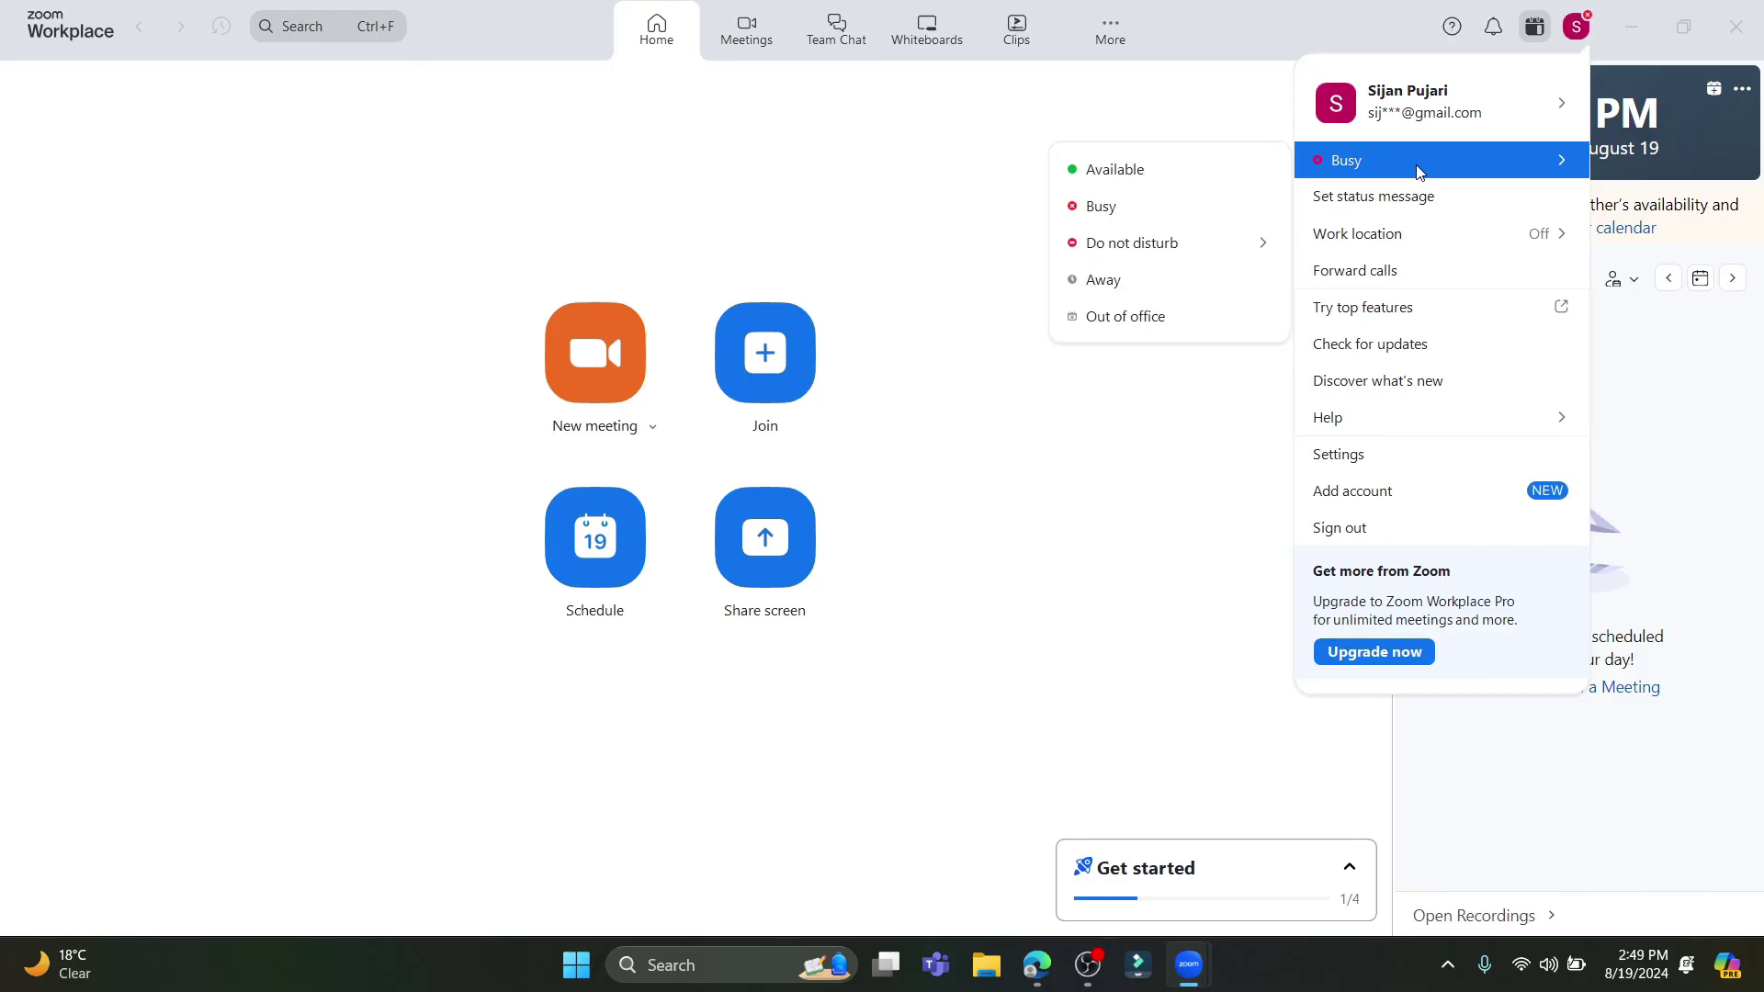
pyautogui.moveTo(1200, 241)
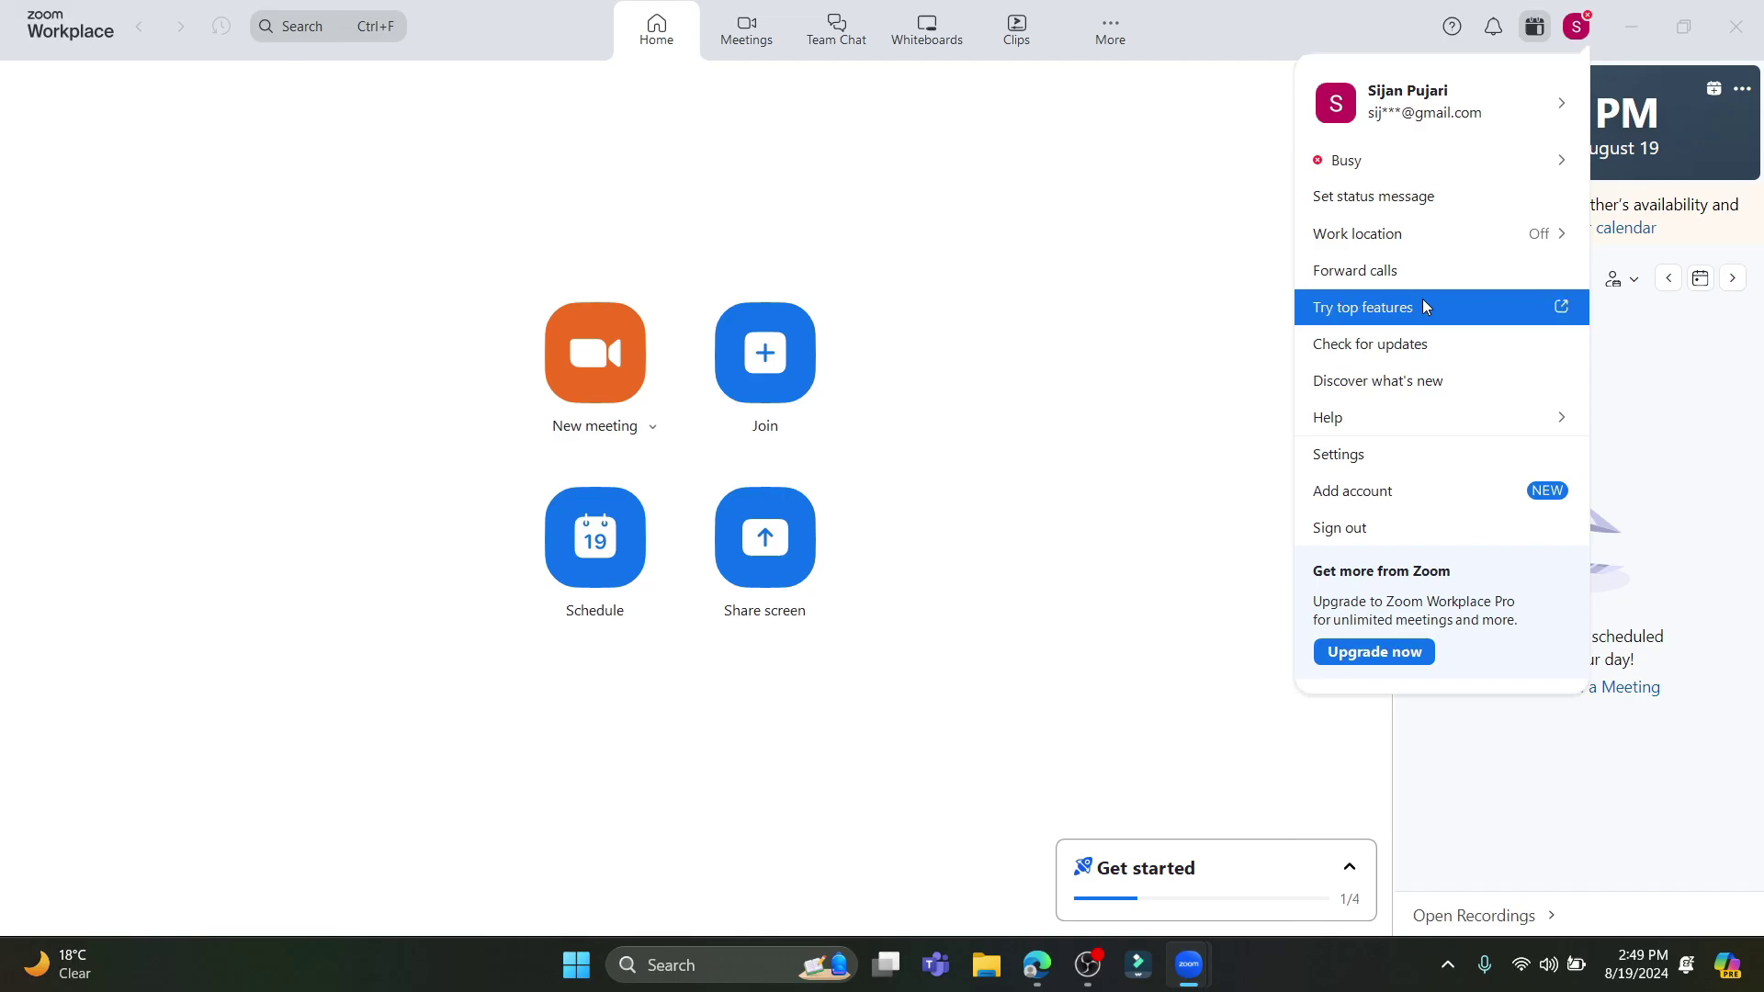
# Save the status message 'Hey', set to clear after Today
pyautogui.click(1369, 200)
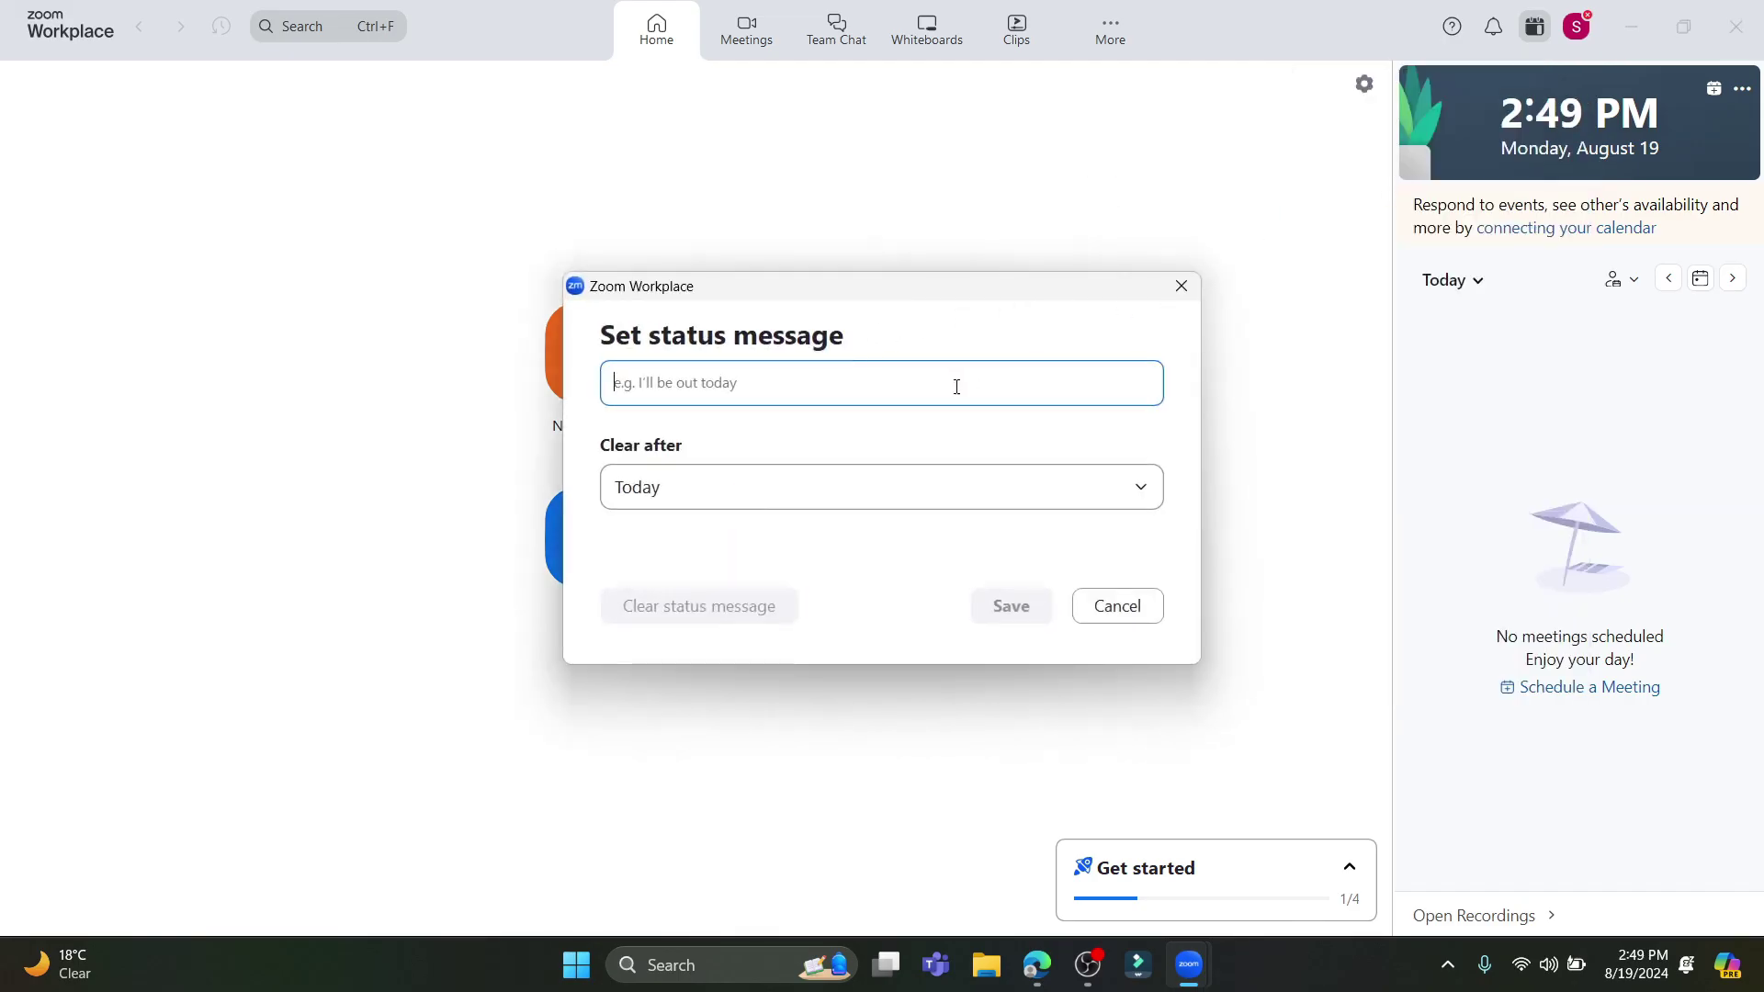
pyautogui.write('Hey')
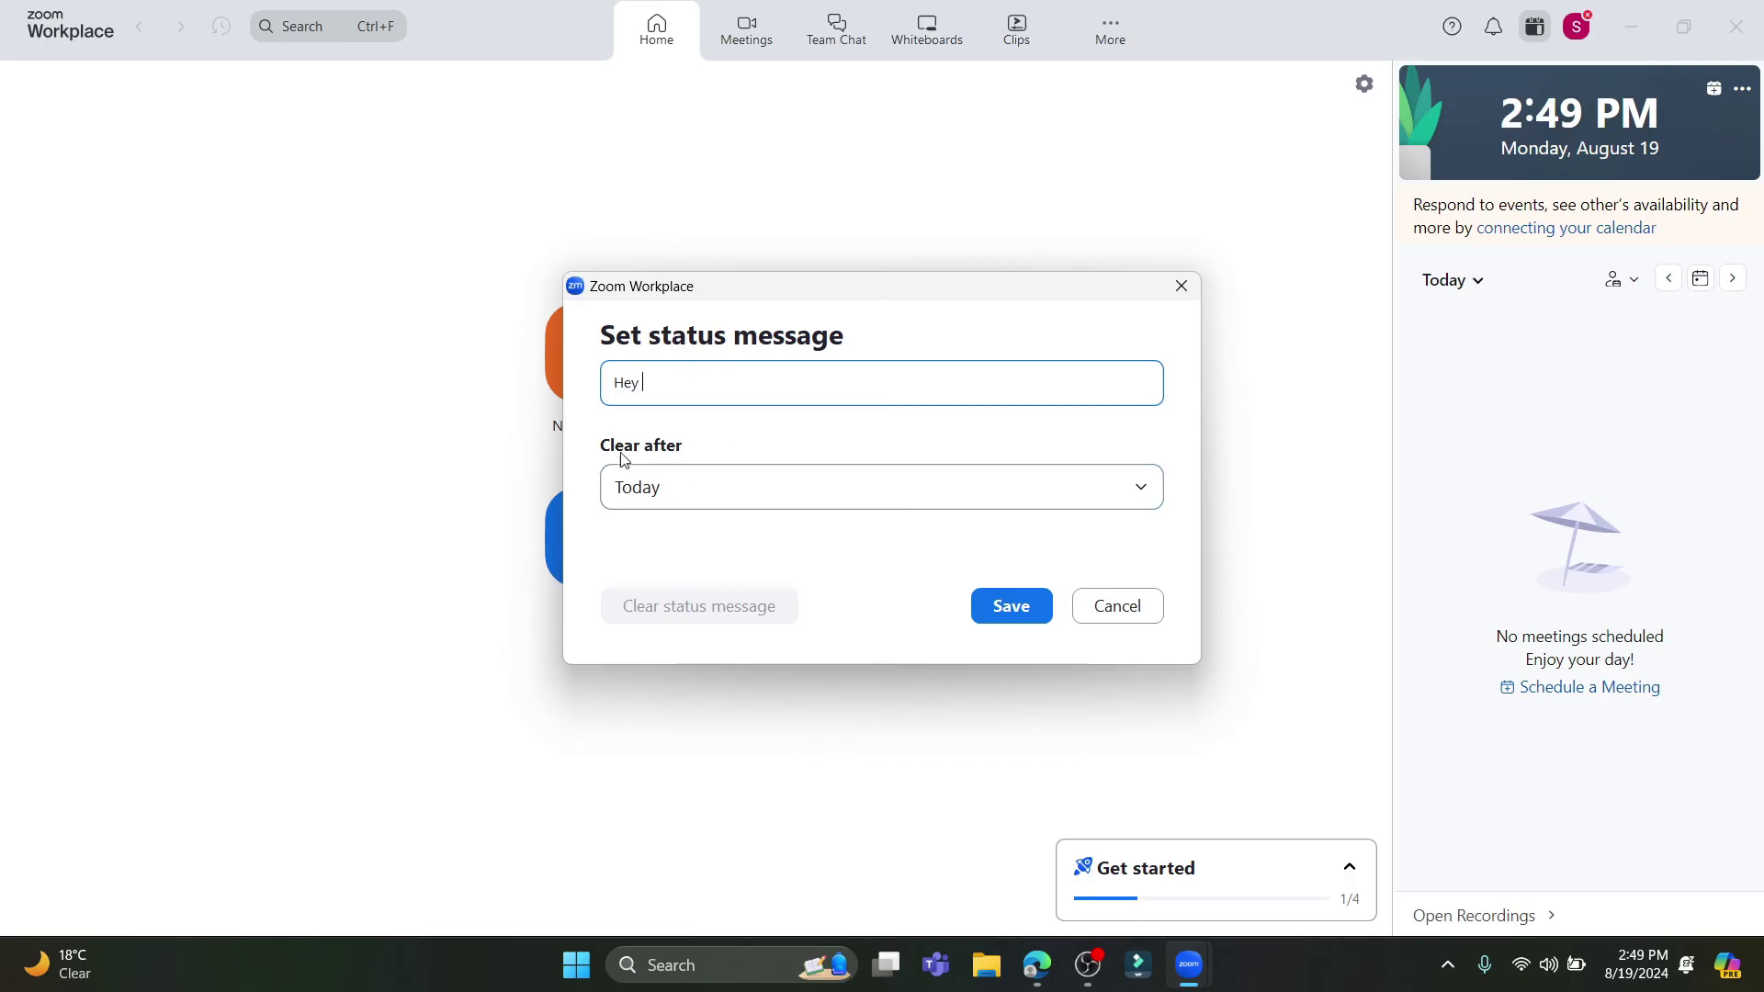
pyautogui.click(721, 487)
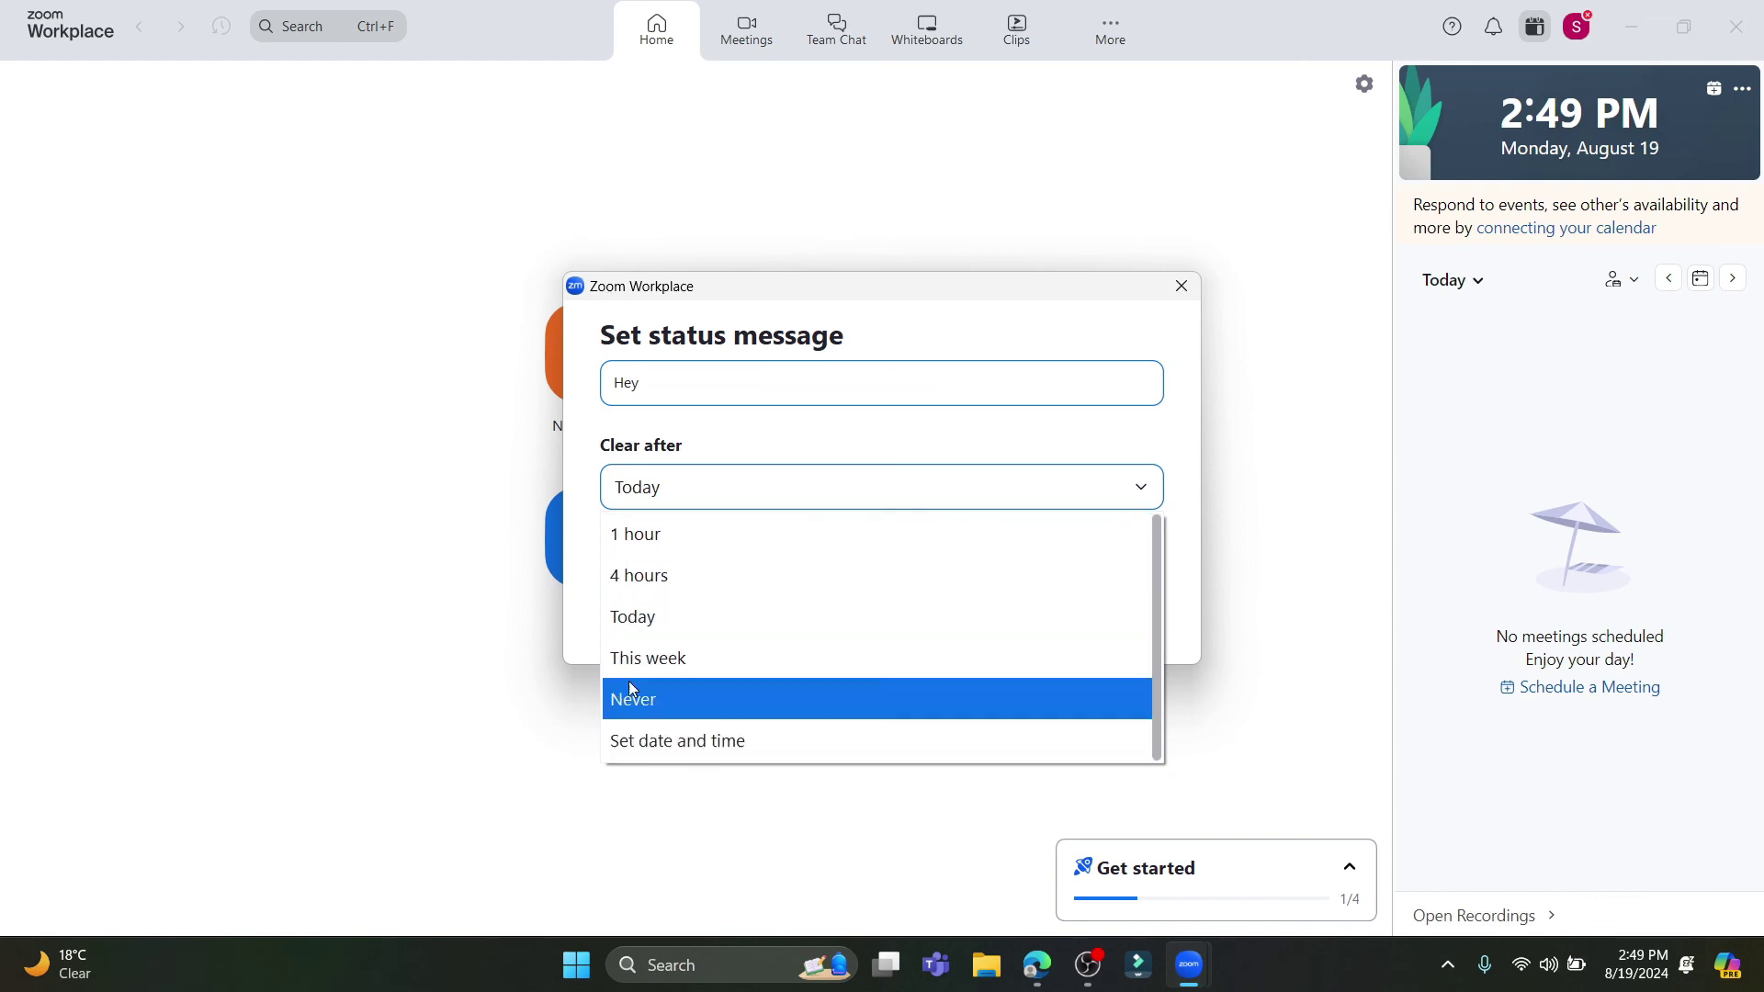
pyautogui.click(962, 632)
pyautogui.click(1009, 597)
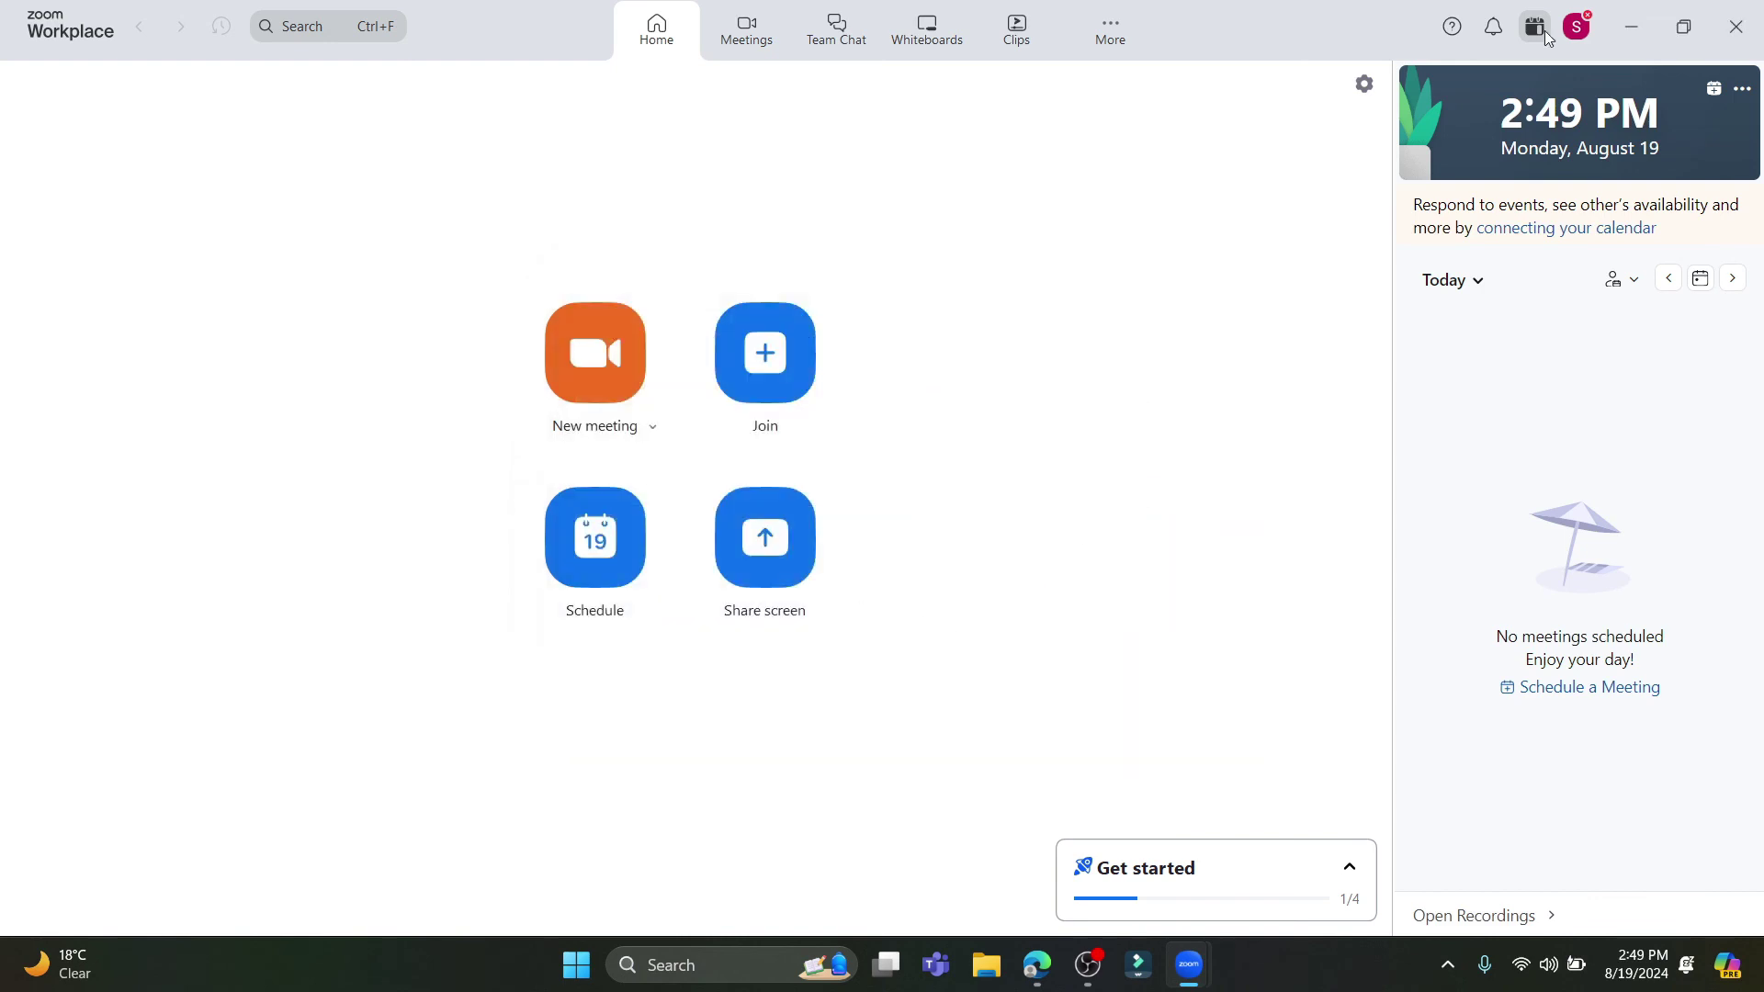
# Reopen the status message editor from the profile menu to review the 'Hey' message
pyautogui.click(1573, 32)
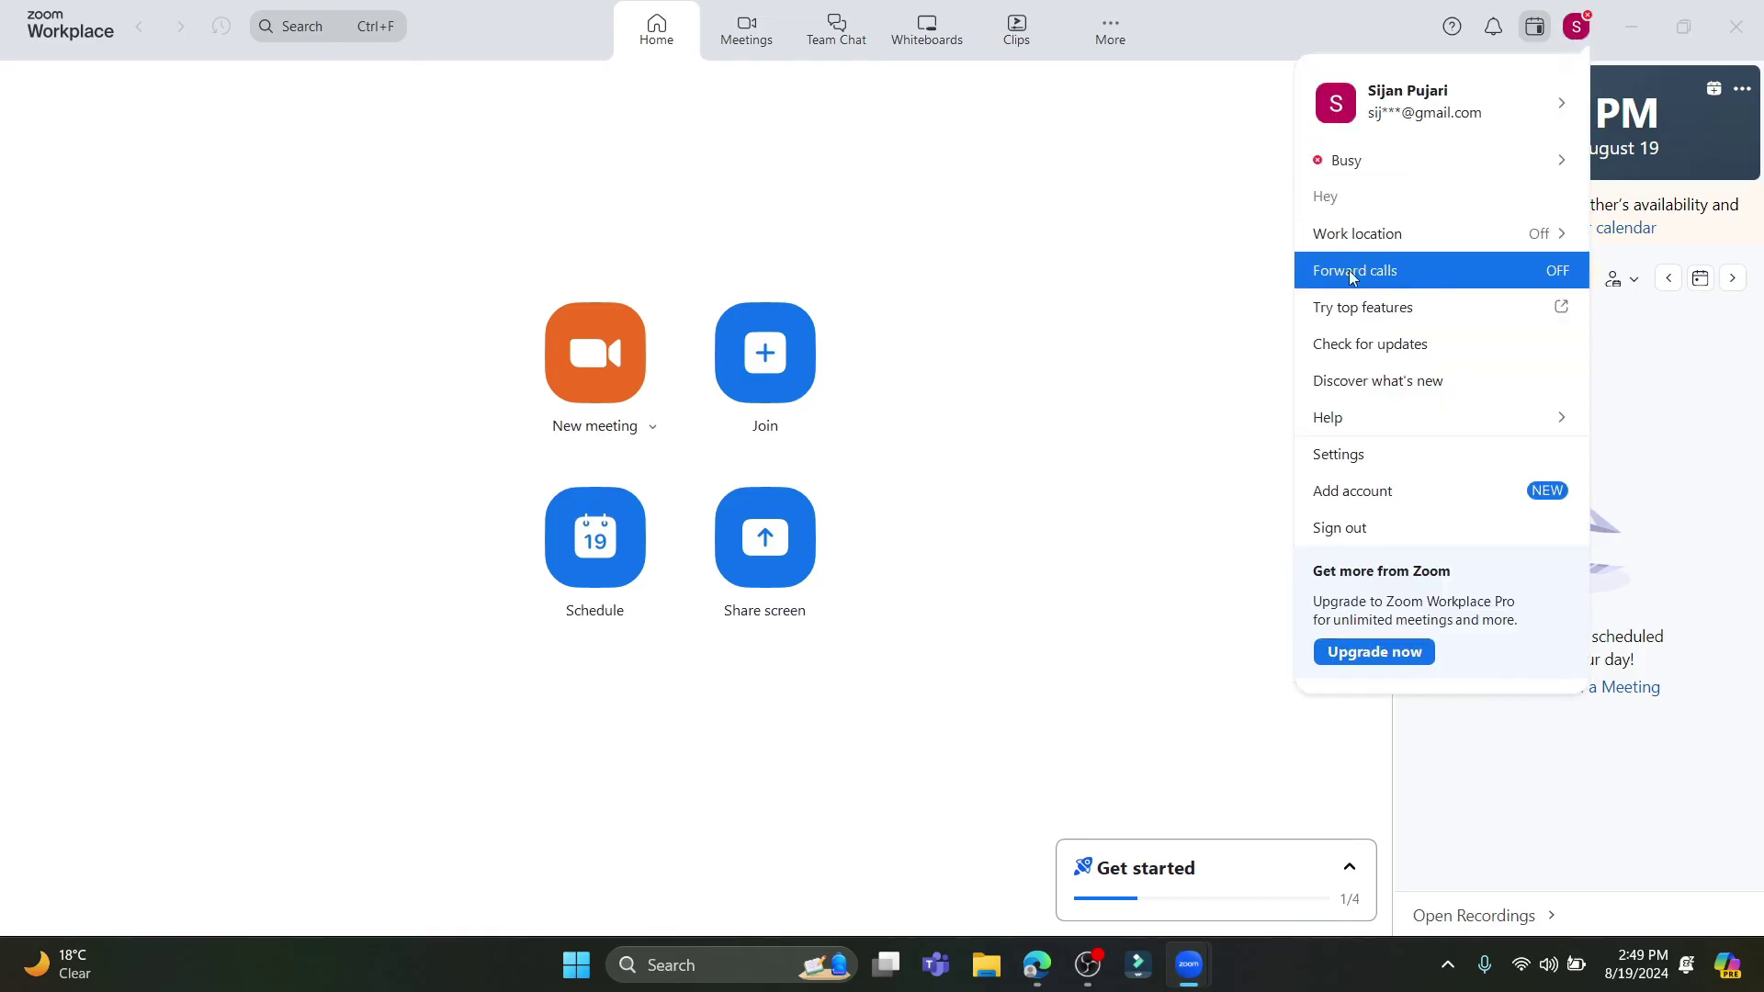
pyautogui.click(1381, 201)
pyautogui.click(1181, 286)
# Check the profile menu's Busy status, Work location and Forward calls entries, then open Settings
pyautogui.click(1584, 31)
pyautogui.moveTo(1467, 235)
pyautogui.click(1562, 279)
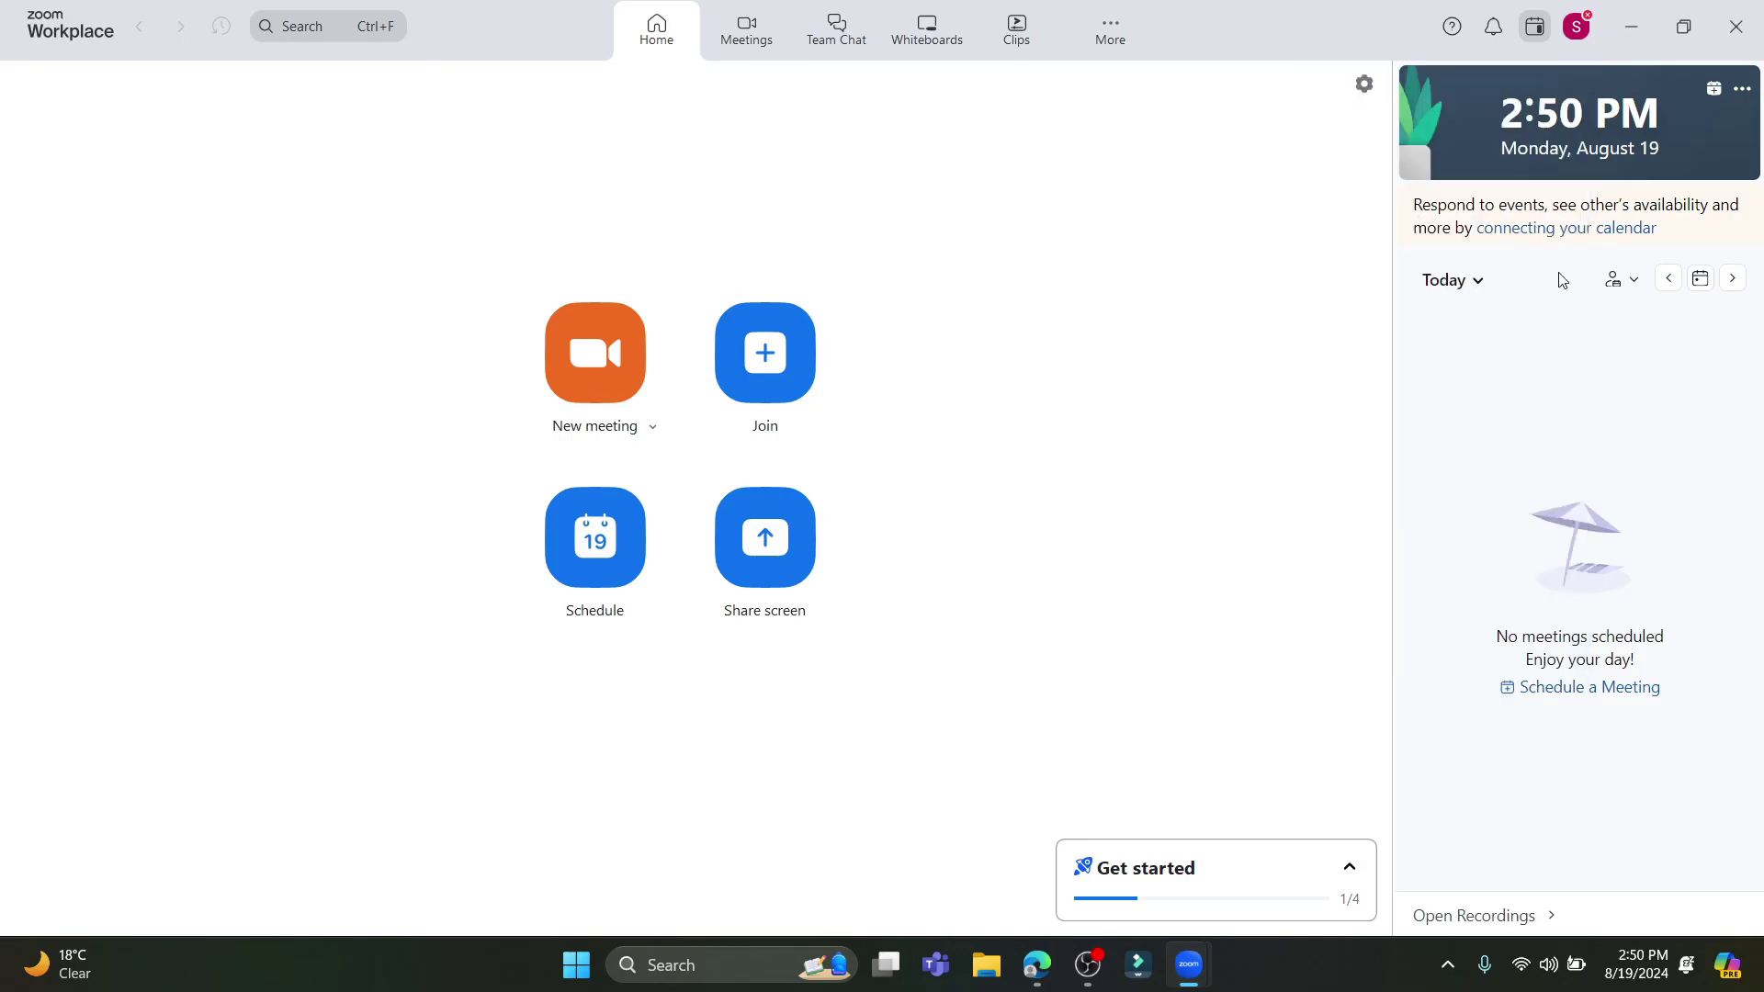
pyautogui.click(1577, 26)
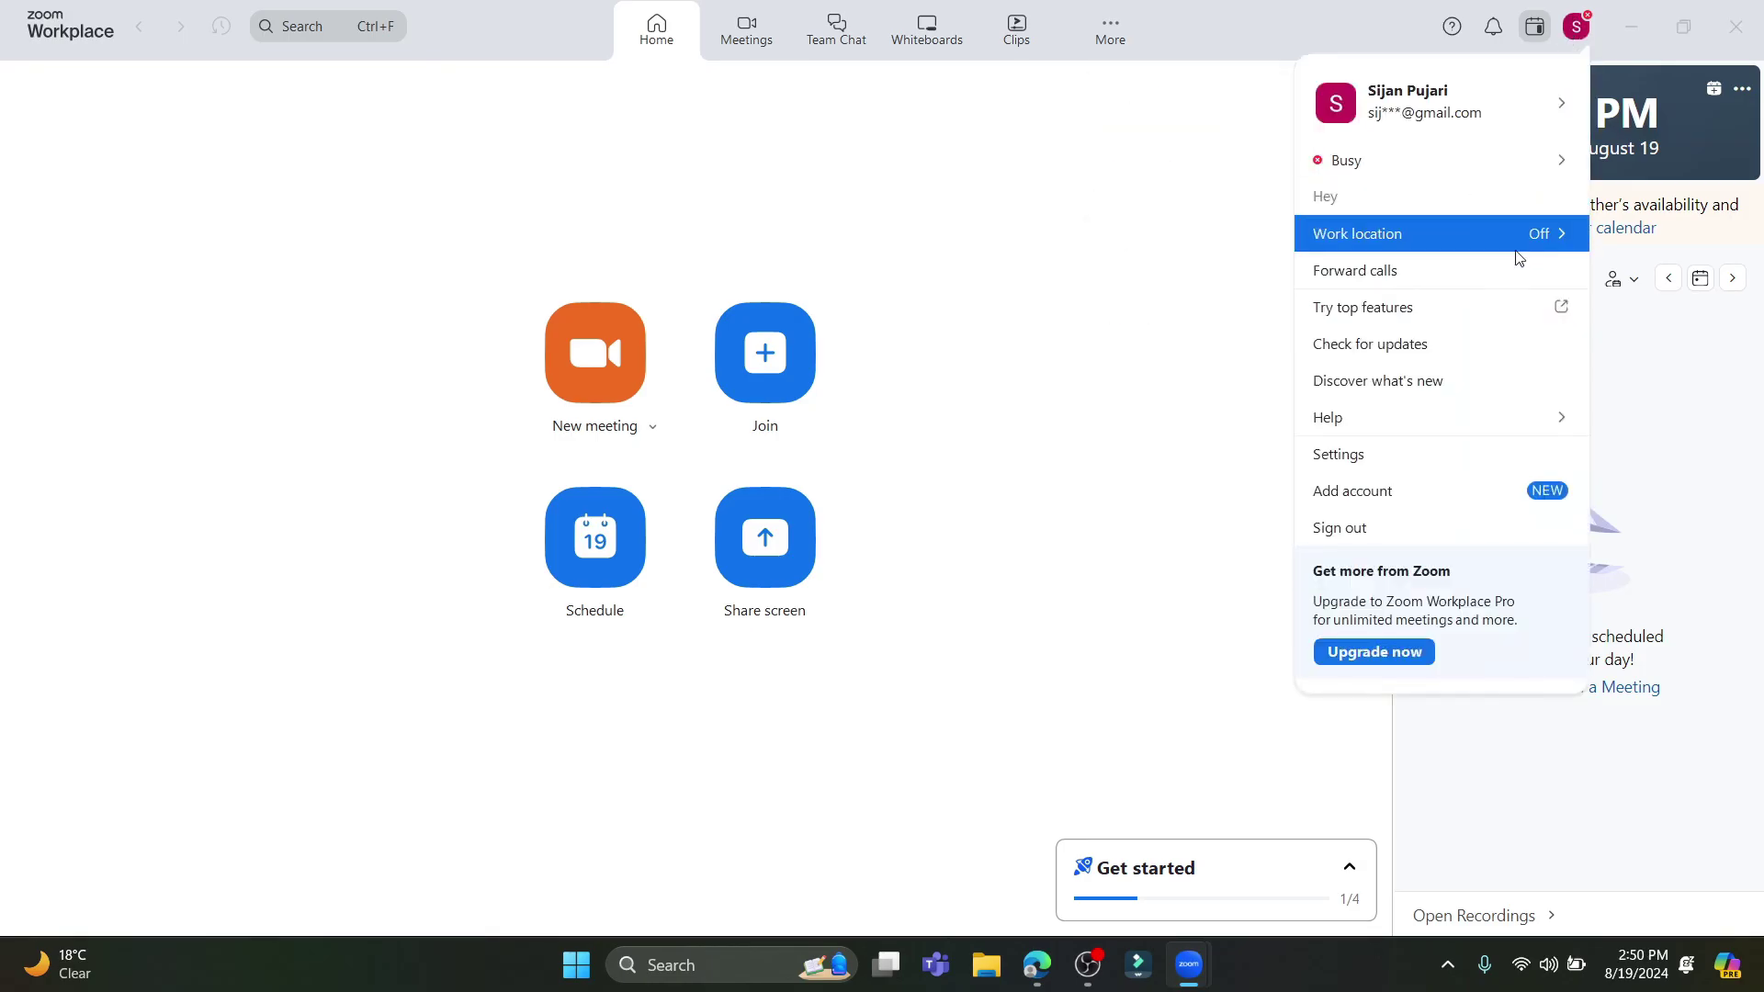
pyautogui.click(1518, 261)
pyautogui.click(1576, 25)
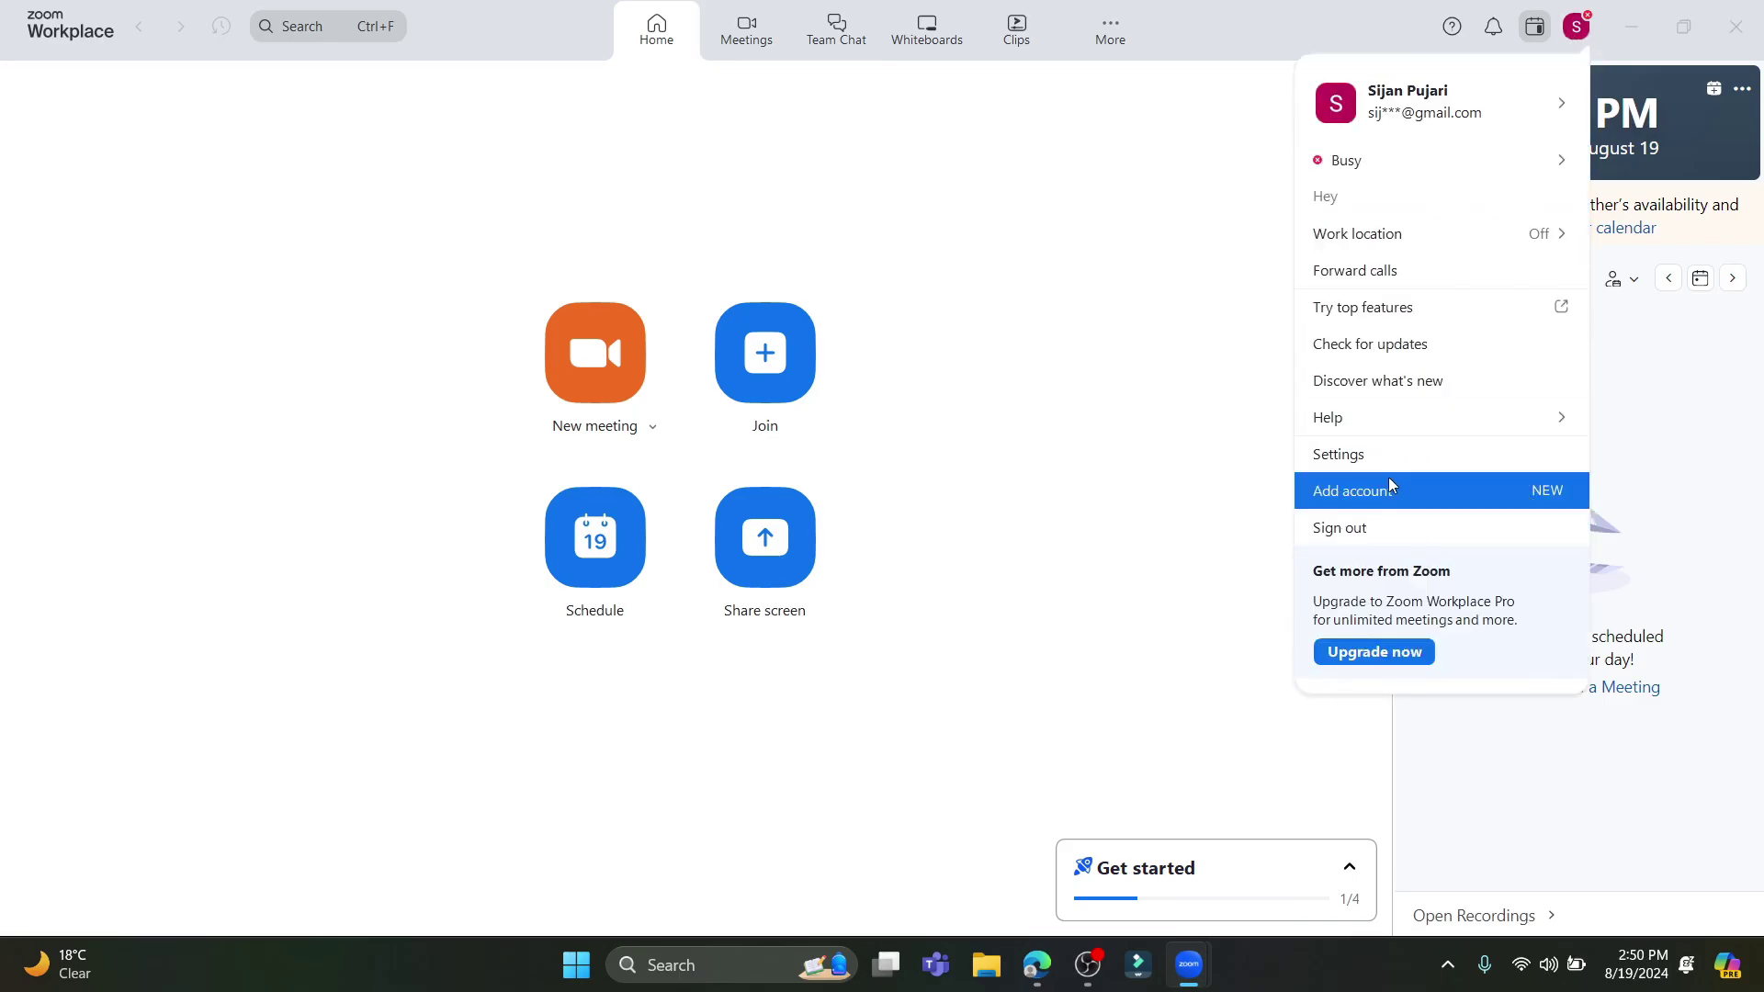
pyautogui.click(1360, 459)
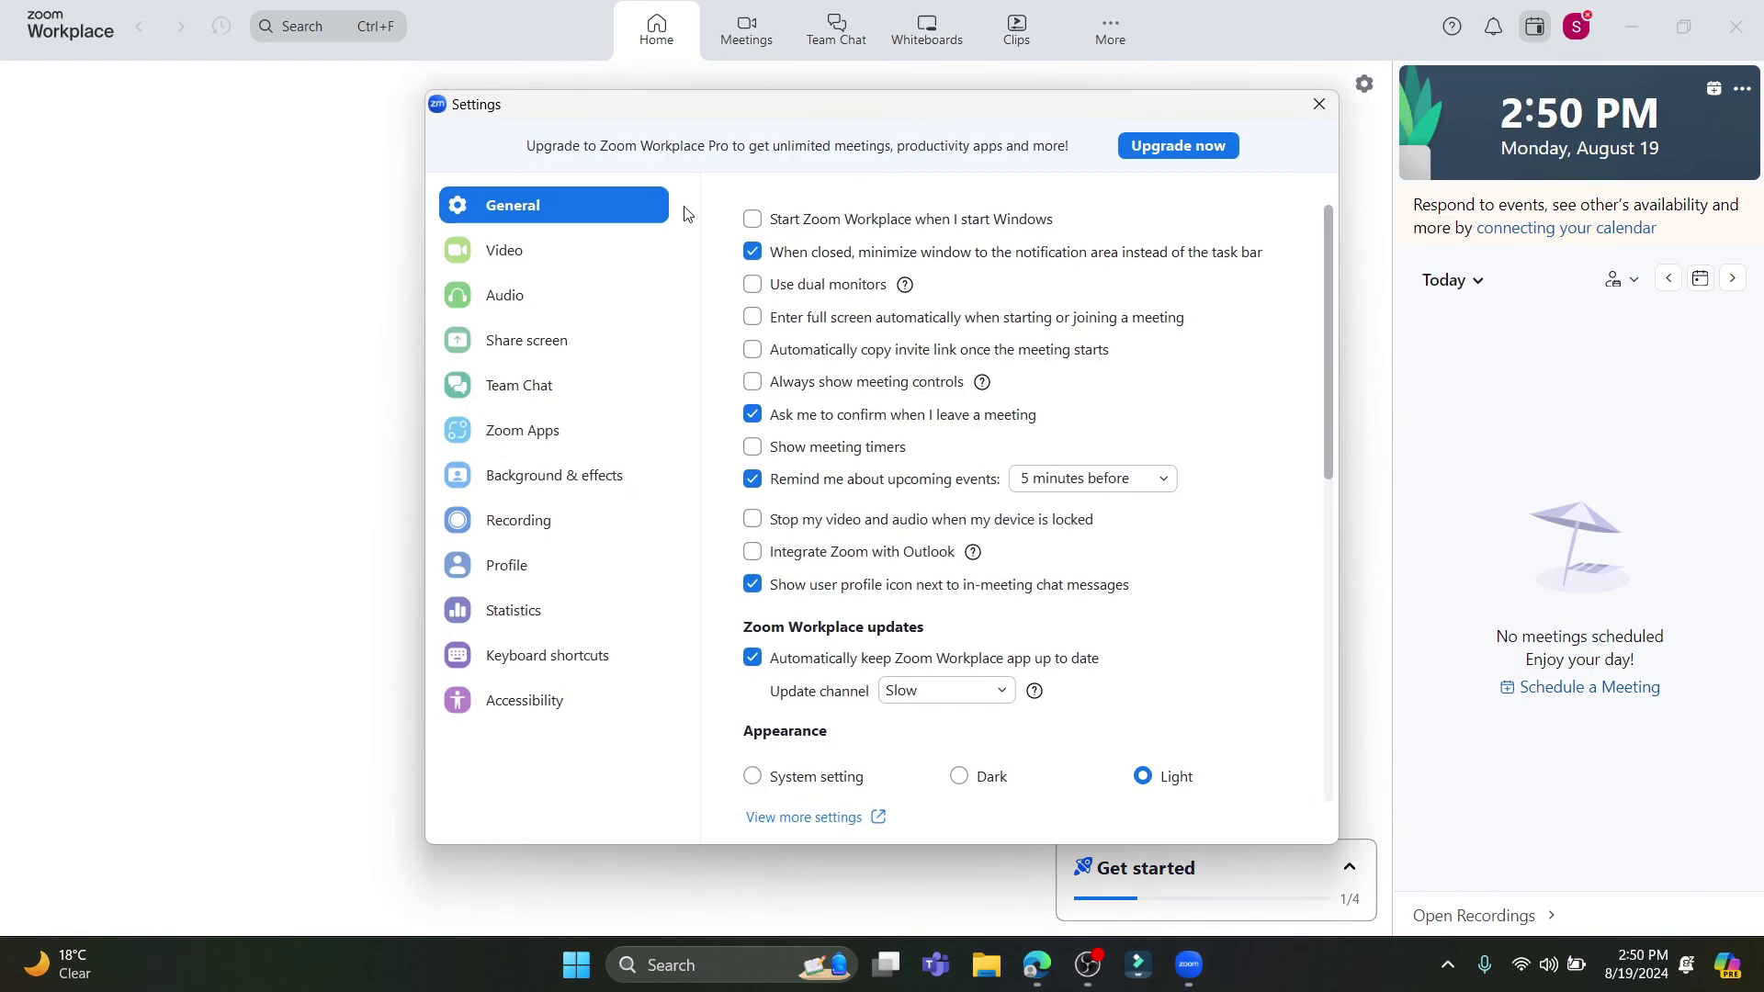
# Browse the Video, Audio, Share screen, Team Chat, Zoom Apps and Background & effects settings pages
pyautogui.click(513, 253)
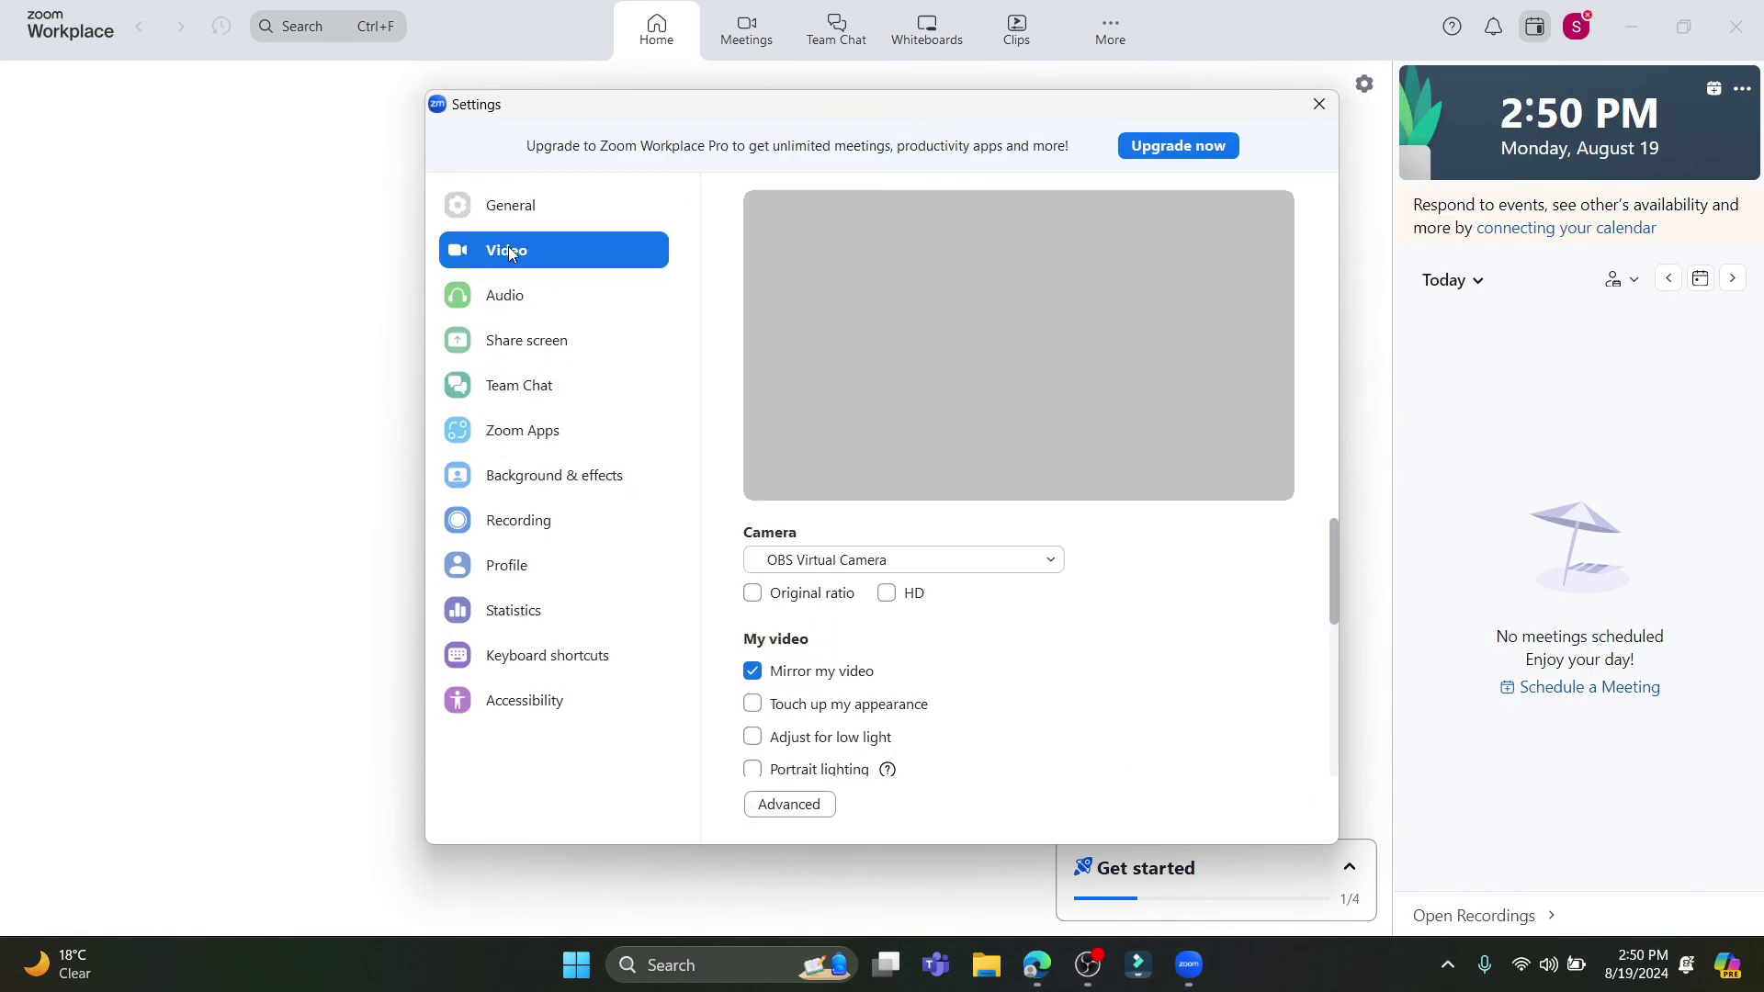
pyautogui.click(513, 299)
pyautogui.click(542, 348)
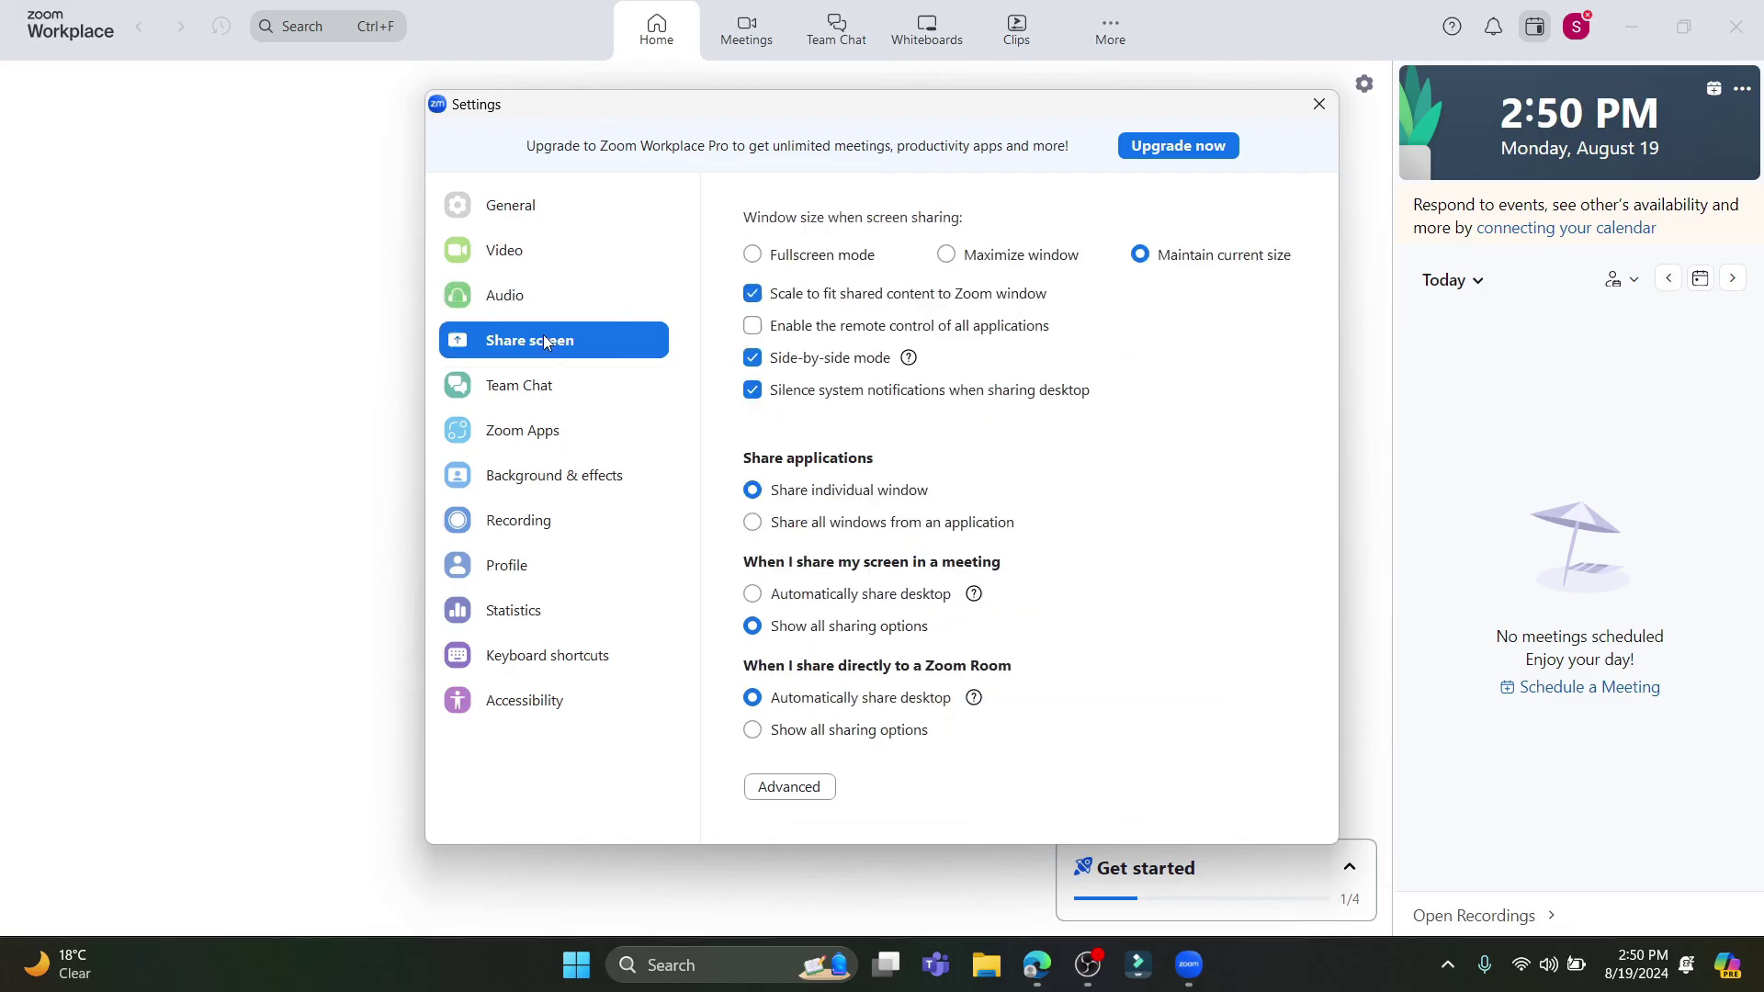
pyautogui.click(526, 400)
pyautogui.click(536, 438)
pyautogui.click(544, 480)
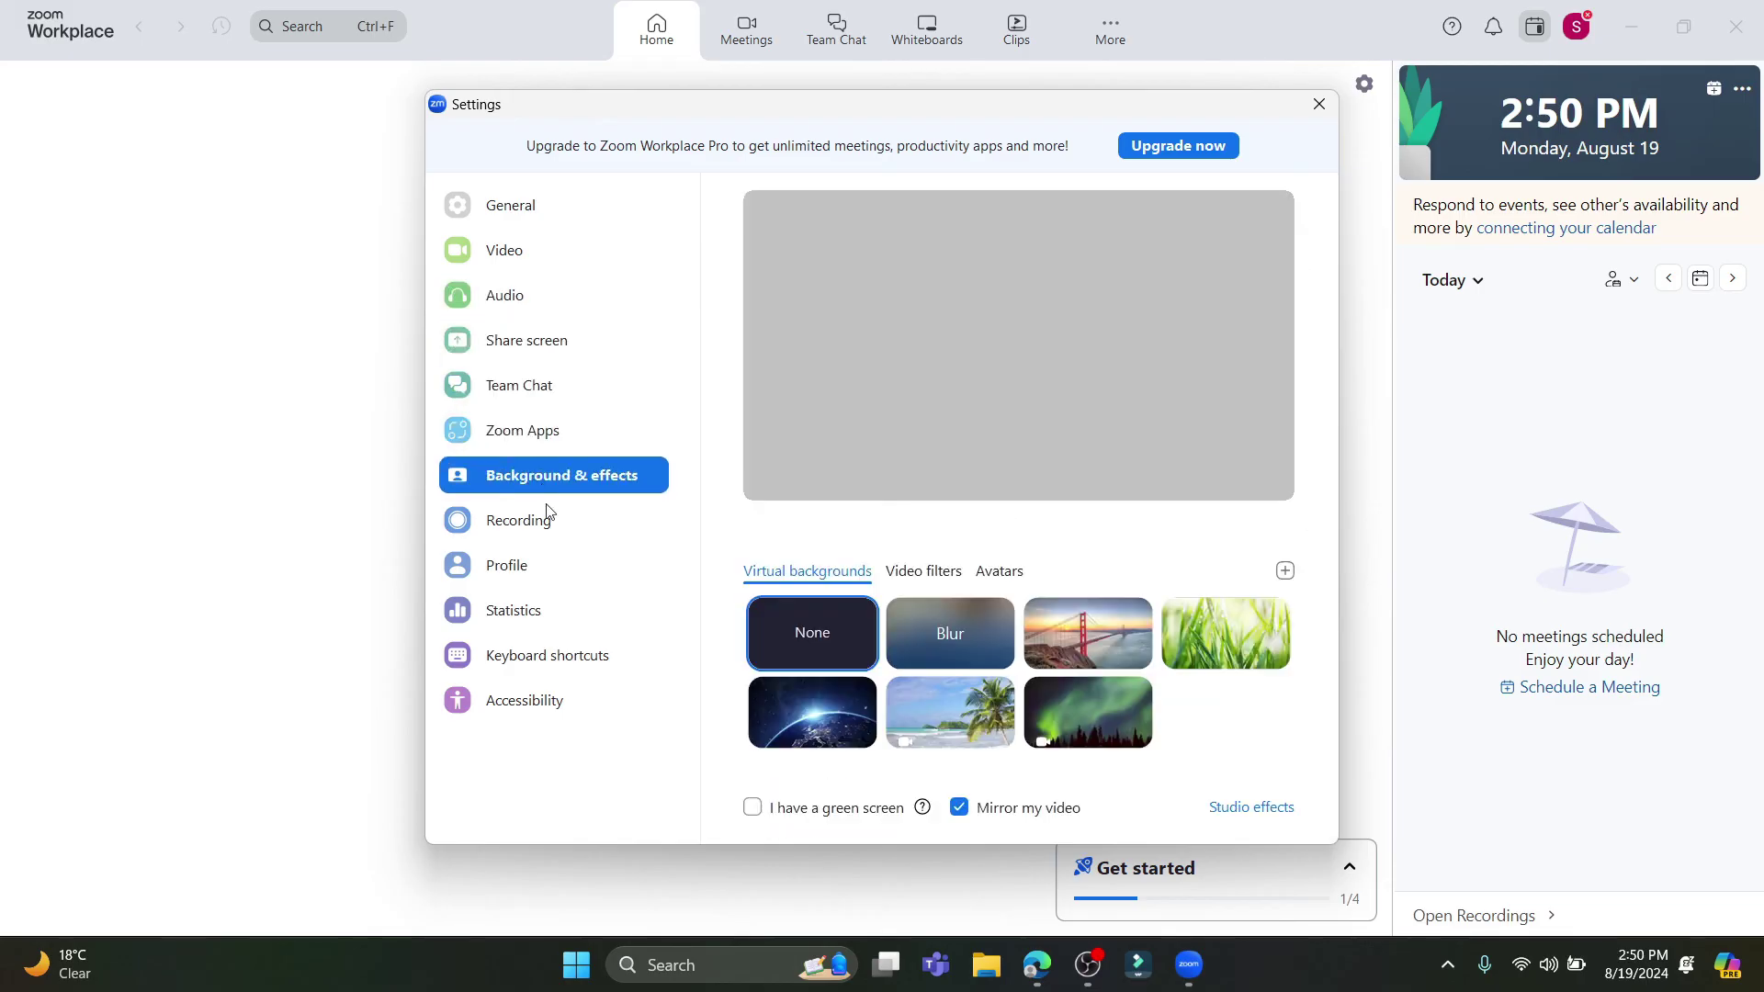
# Browse the Recording, Profile, Statistics, Keyboard shortcuts and Accessibility pages, then close Settings
pyautogui.click(533, 527)
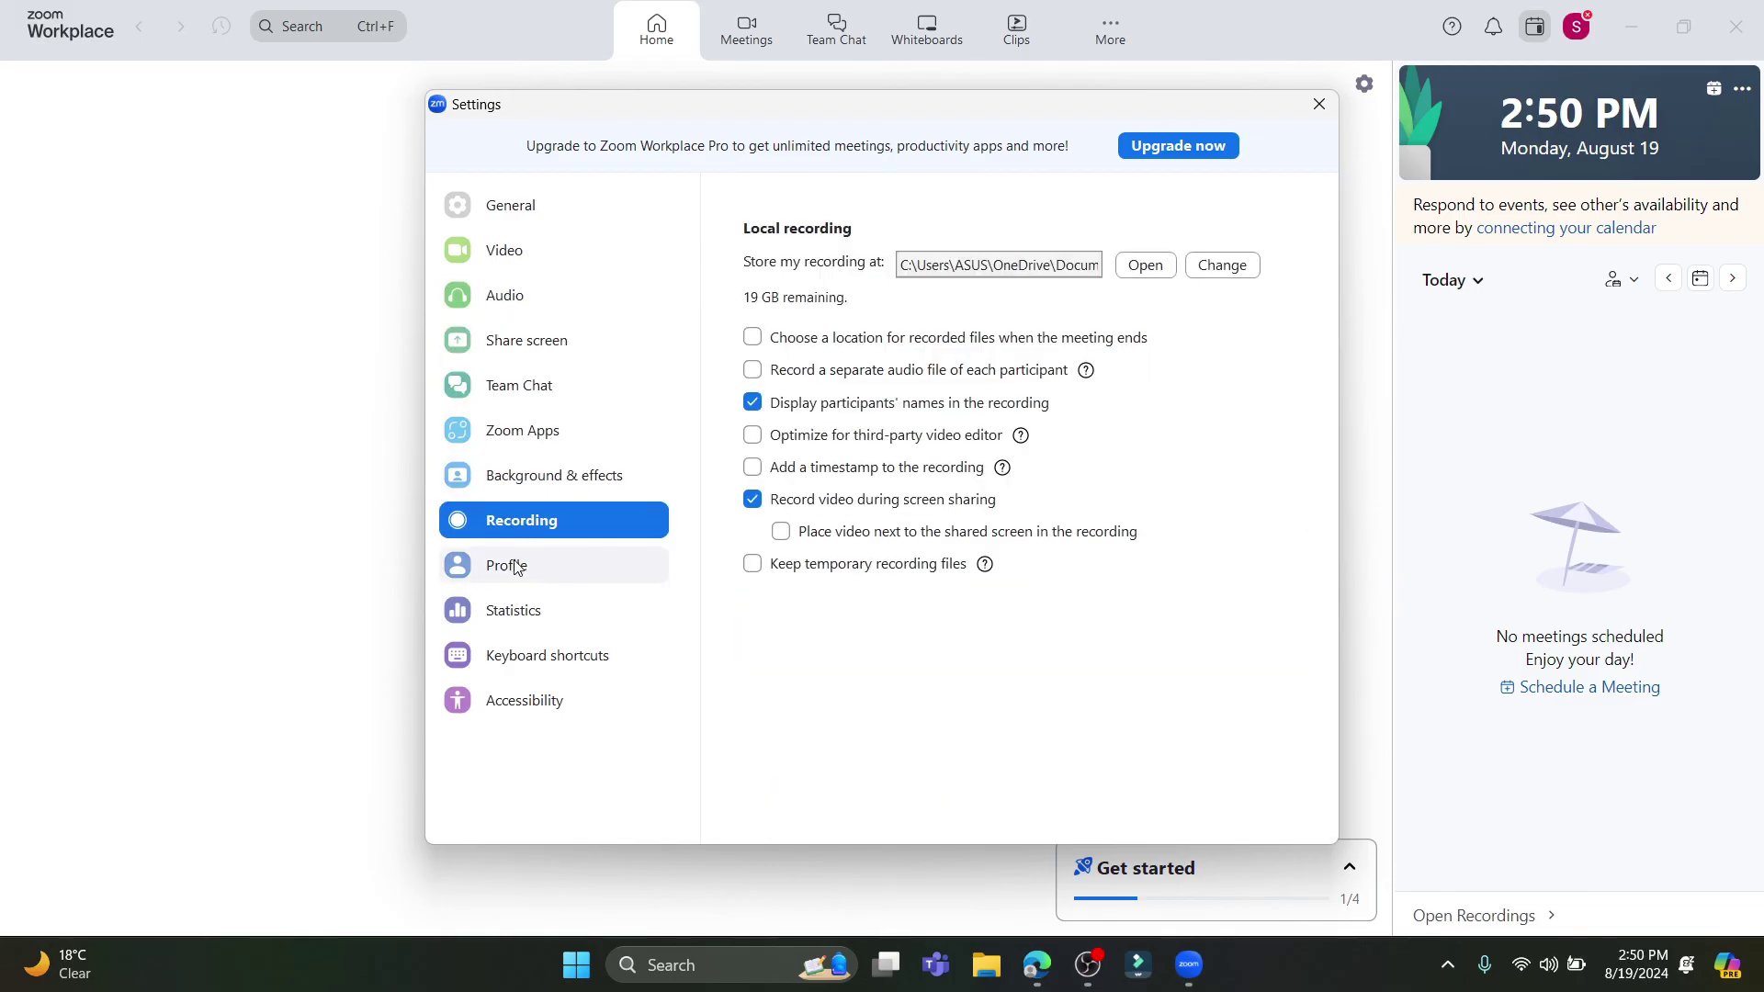
pyautogui.click(517, 567)
pyautogui.click(518, 610)
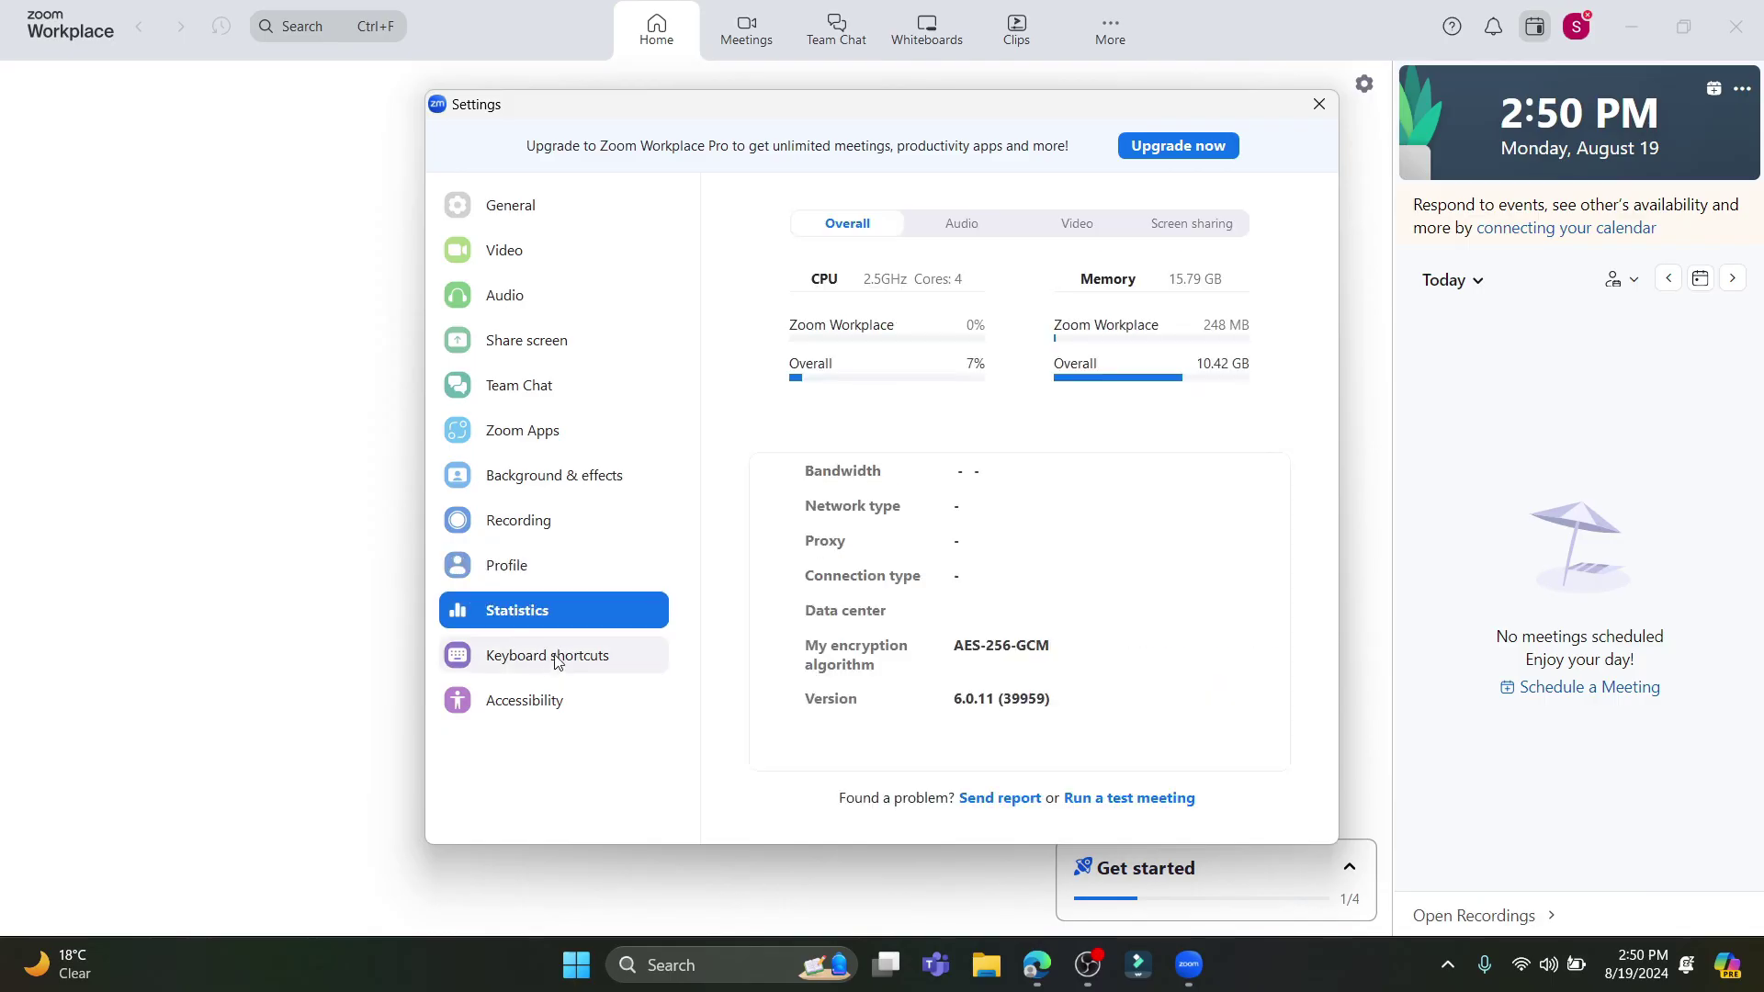
pyautogui.click(556, 659)
pyautogui.click(551, 703)
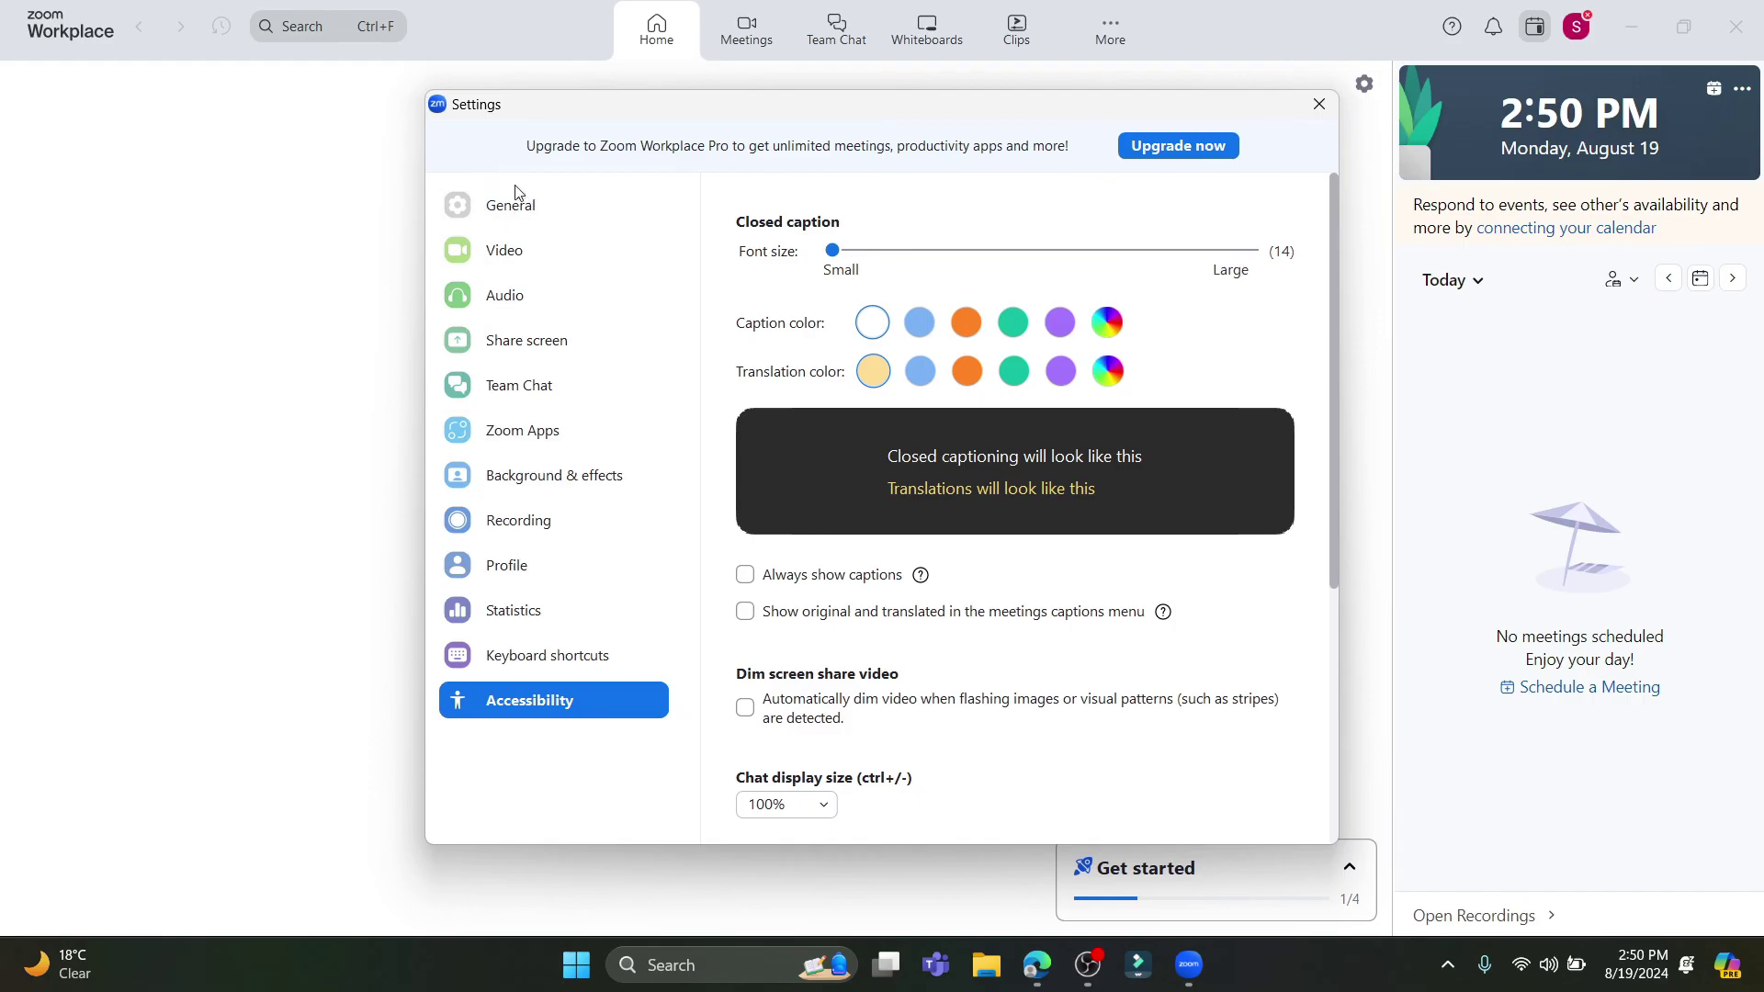
pyautogui.click(1318, 104)
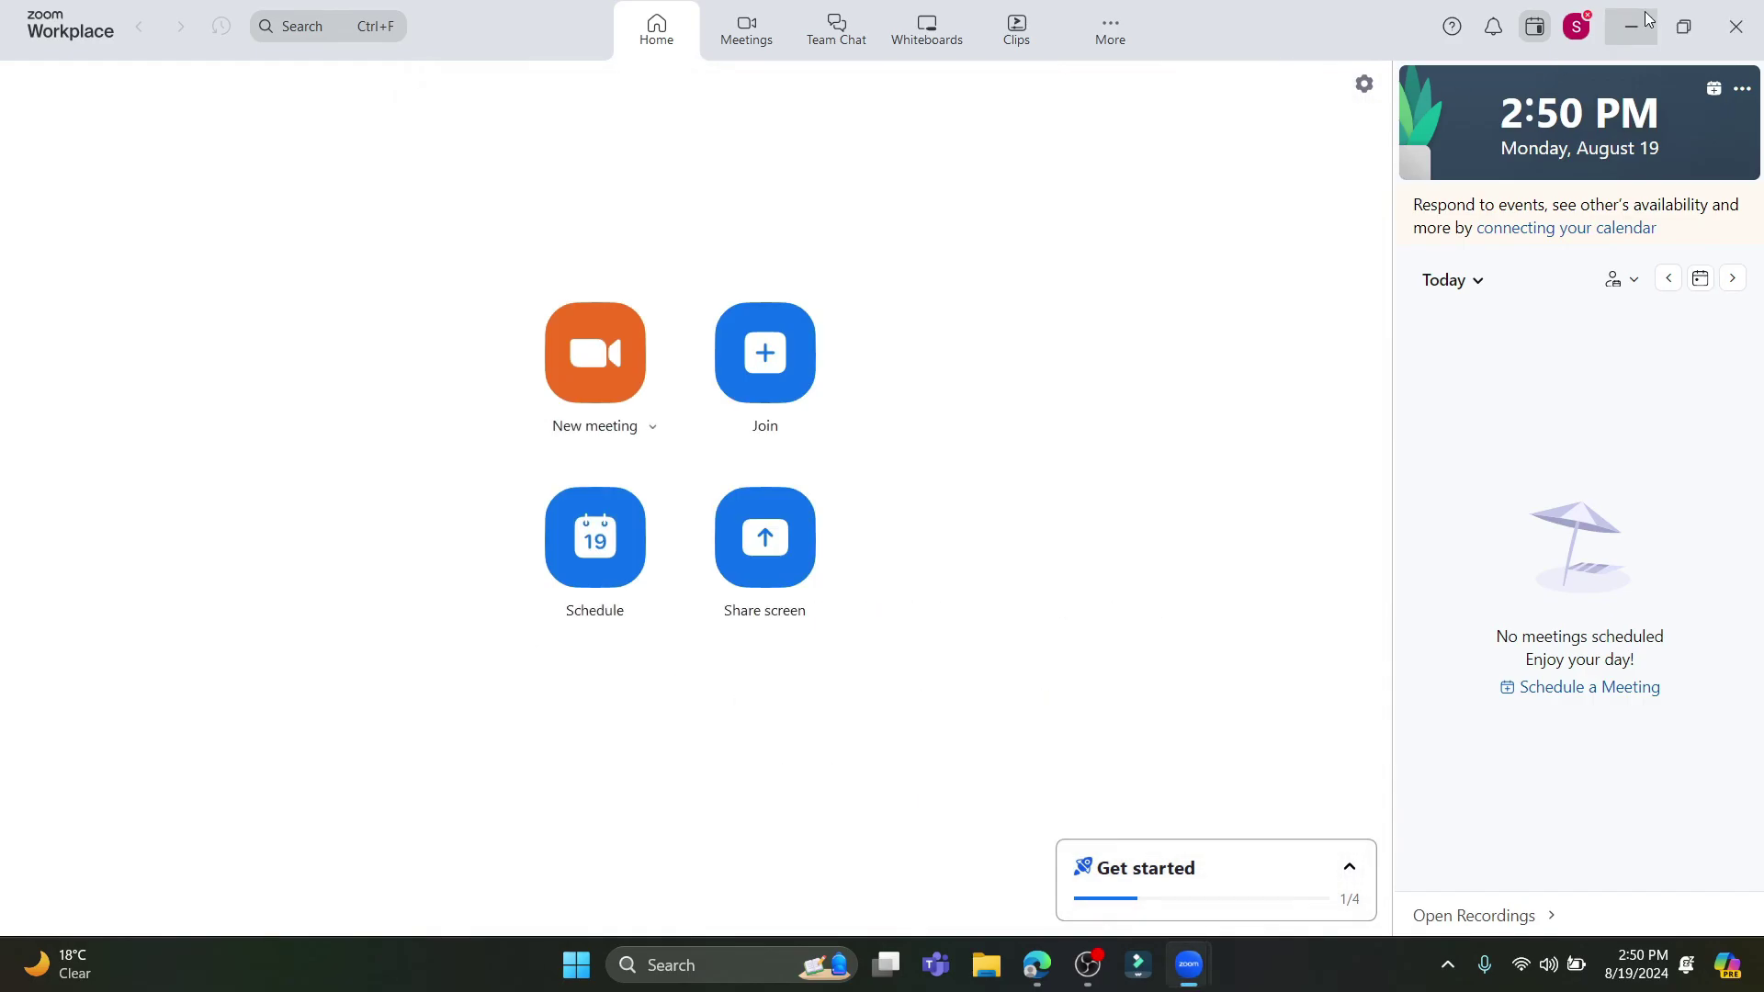
# Sign out of the Zoom account from the profile menu and close the sign-in window
pyautogui.click(1577, 26)
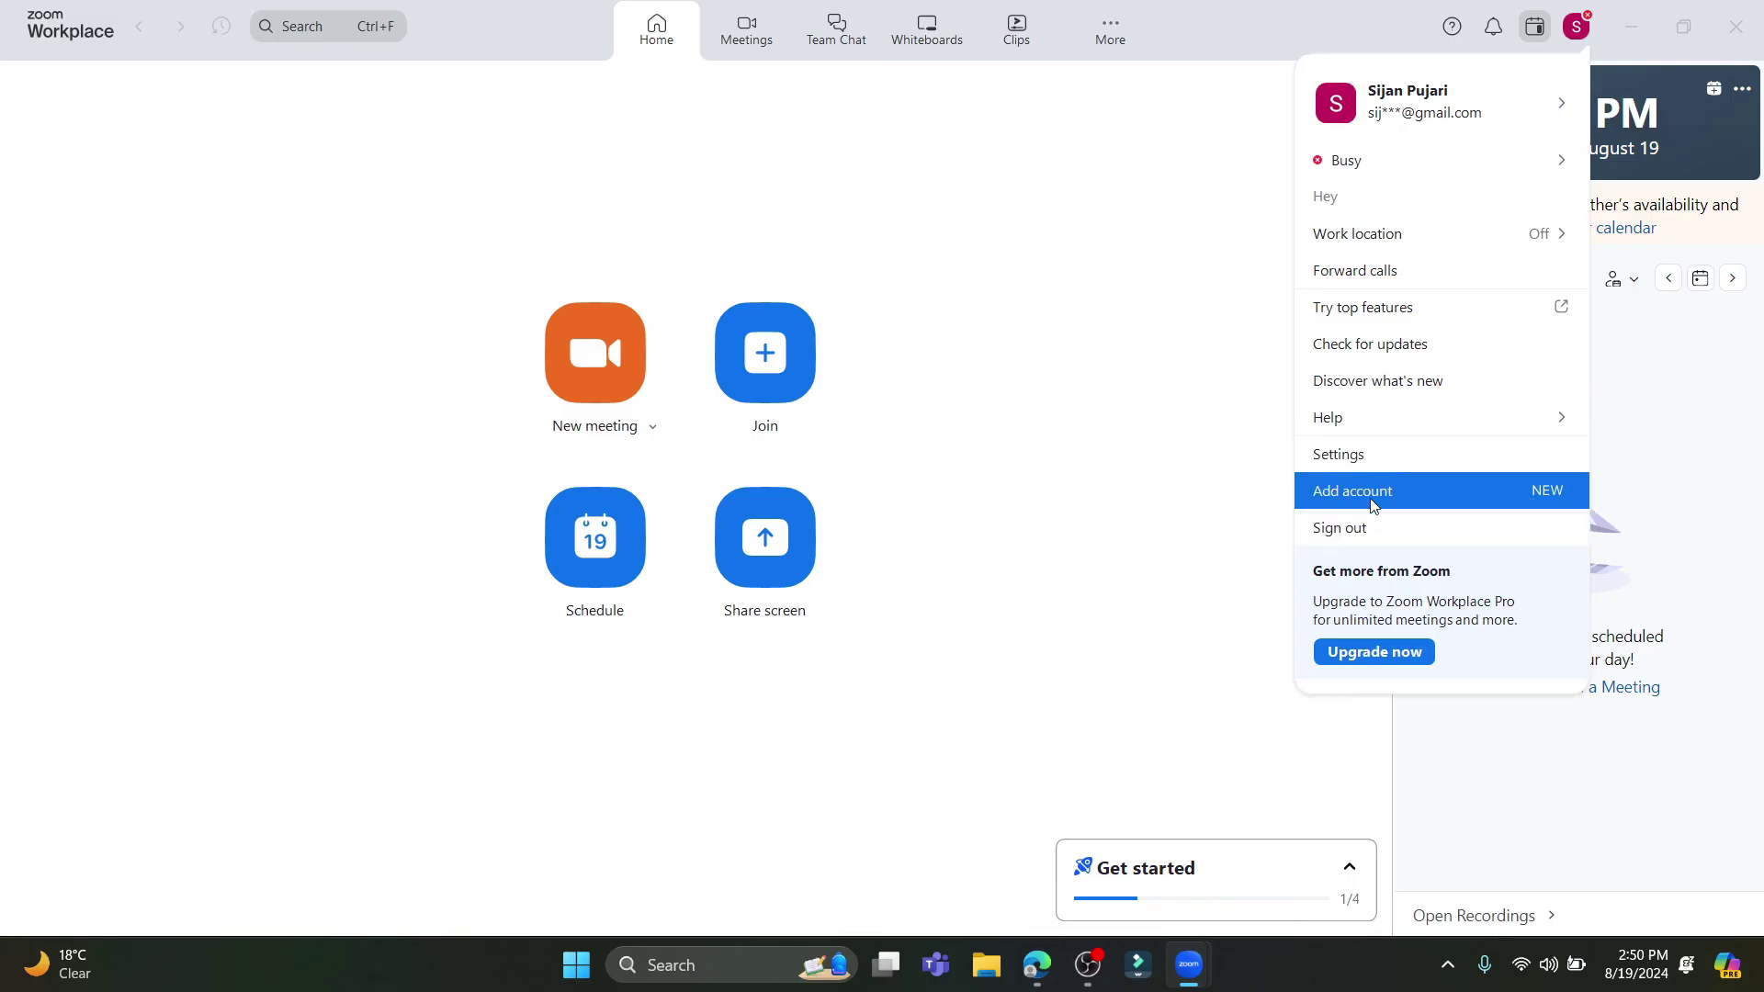
pyautogui.click(1385, 492)
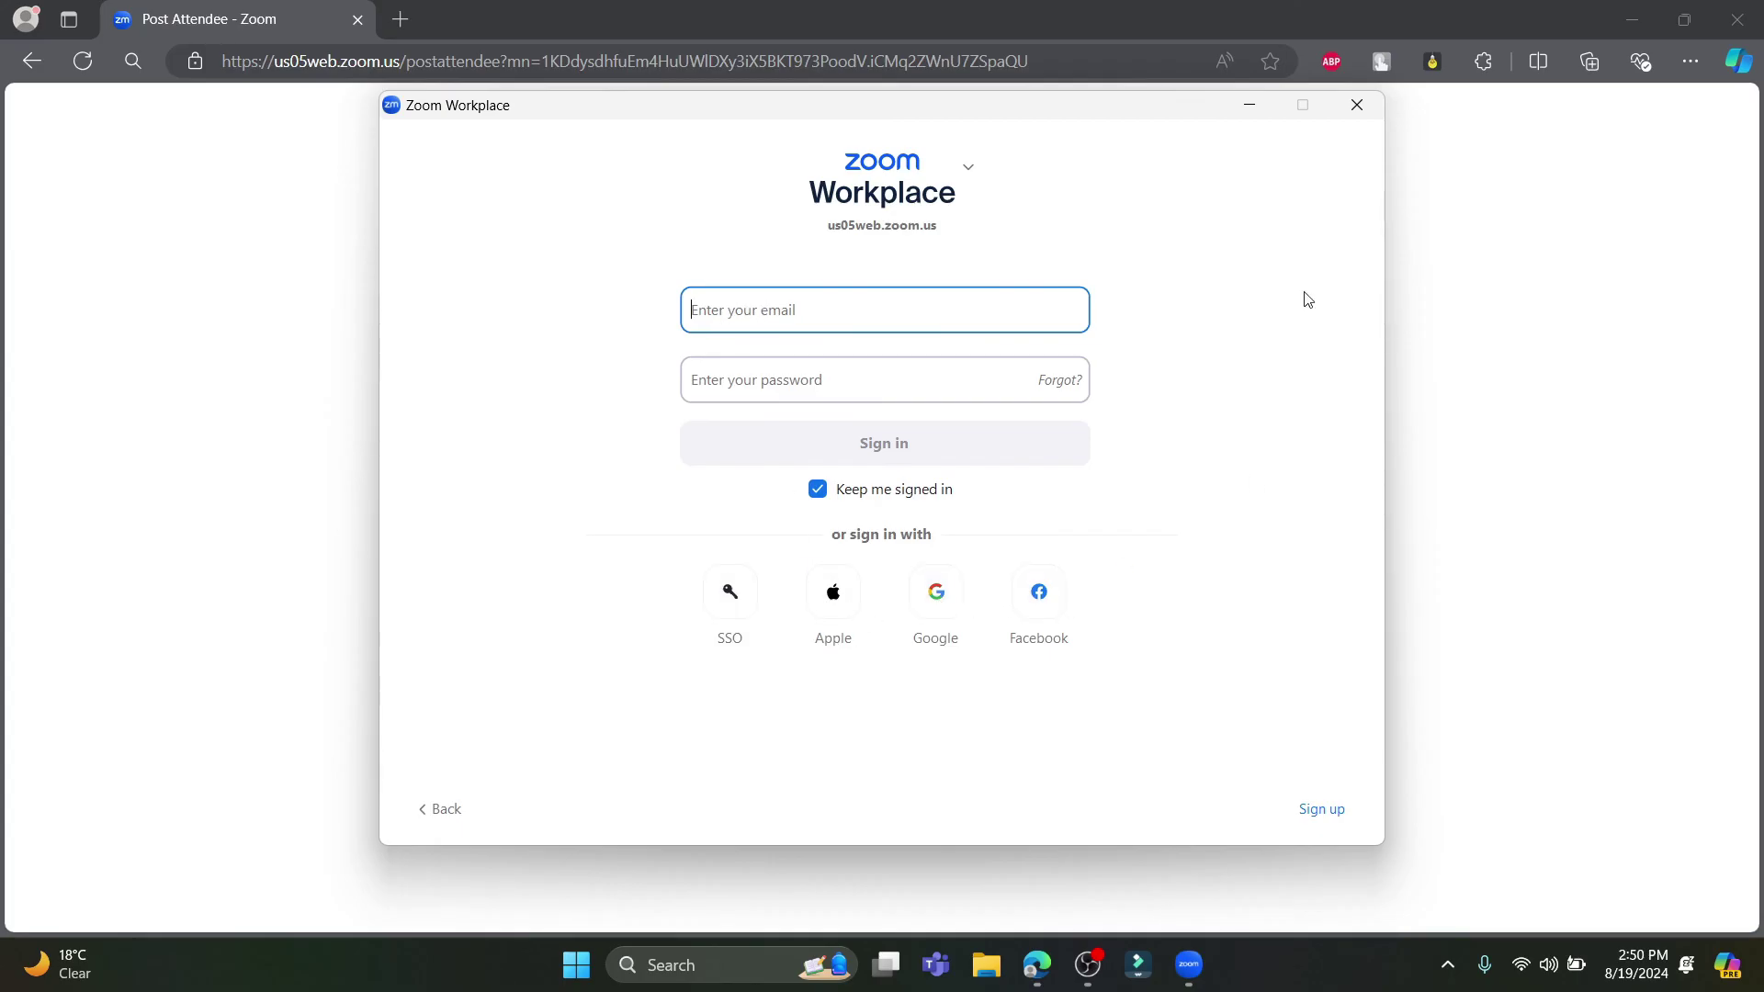
pyautogui.click(1357, 104)
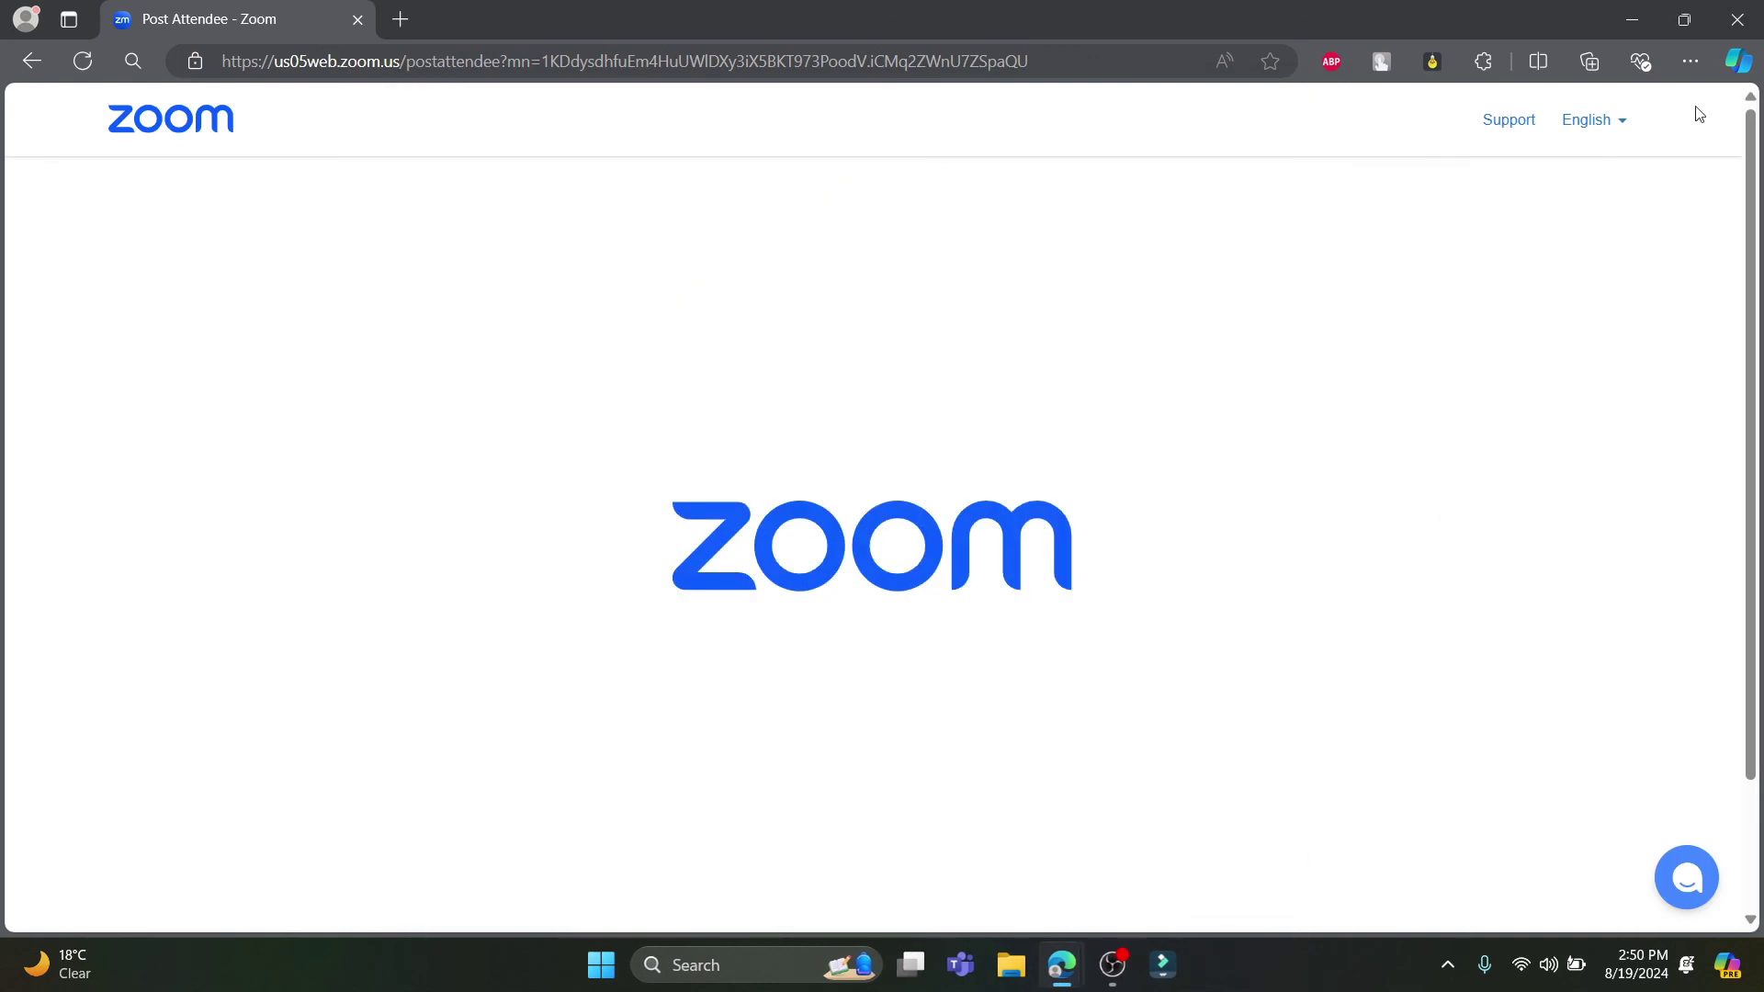